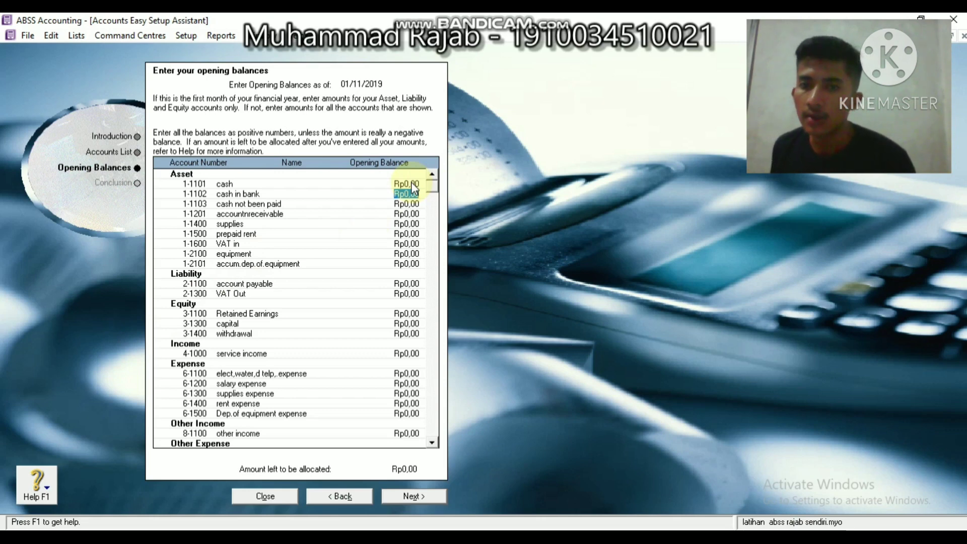
# Enter opening balances of Rp15,000,000 for cash and Rp50,000,000 for cash in bank
pyautogui.click(412, 183)
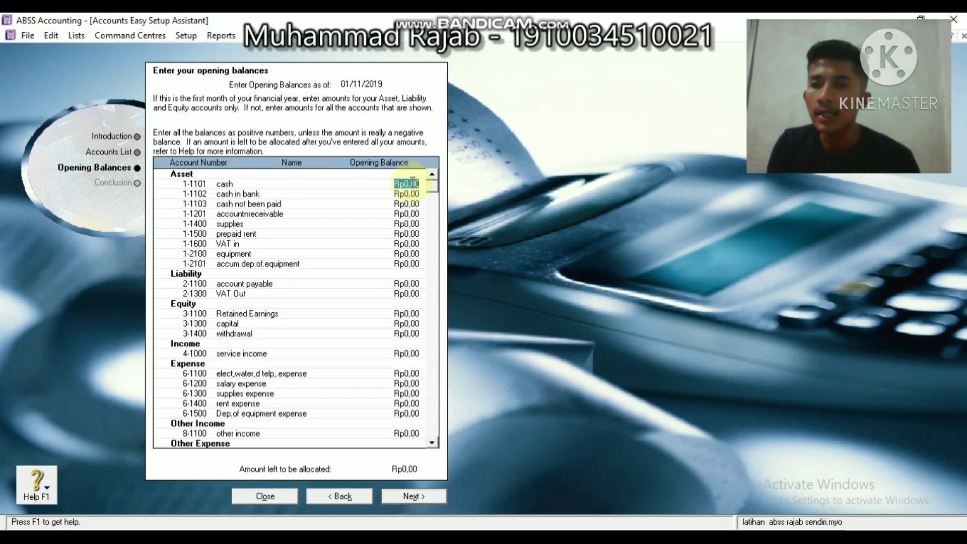
pyautogui.write('15')
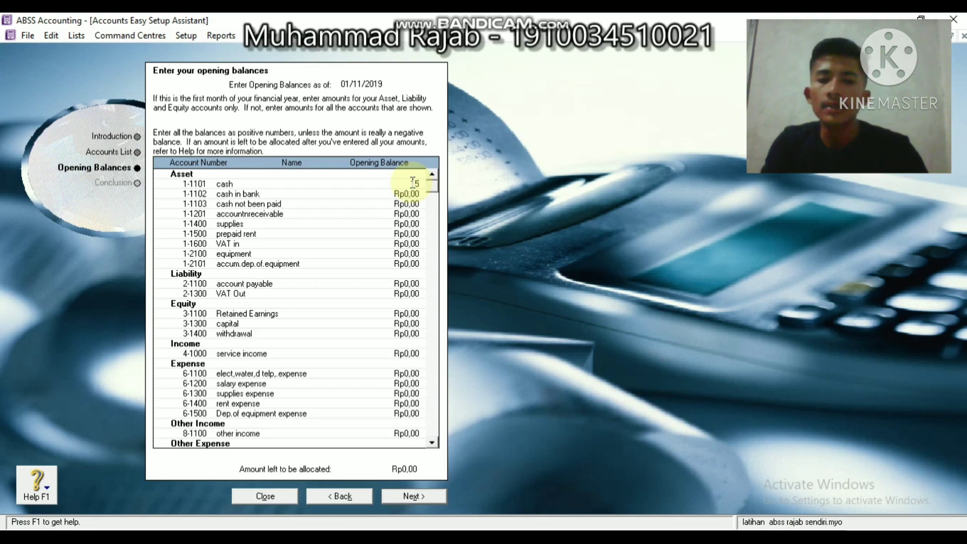
pyautogui.write('000000')
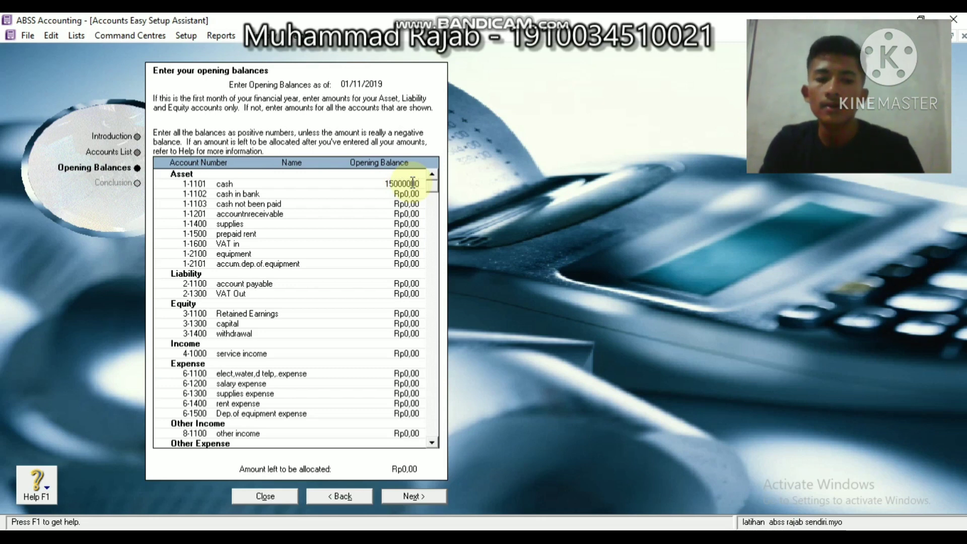
pyautogui.press('Tab')
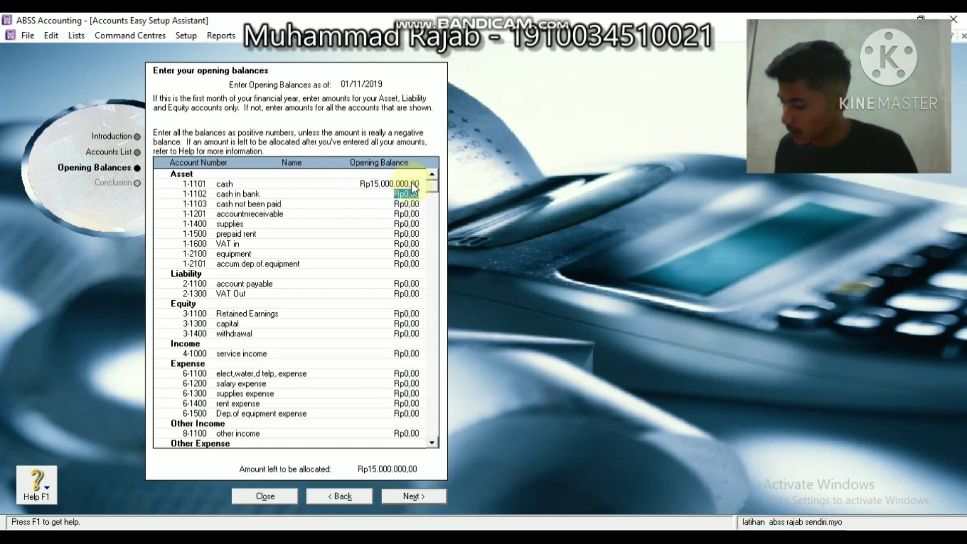
pyautogui.press('BackSpace')
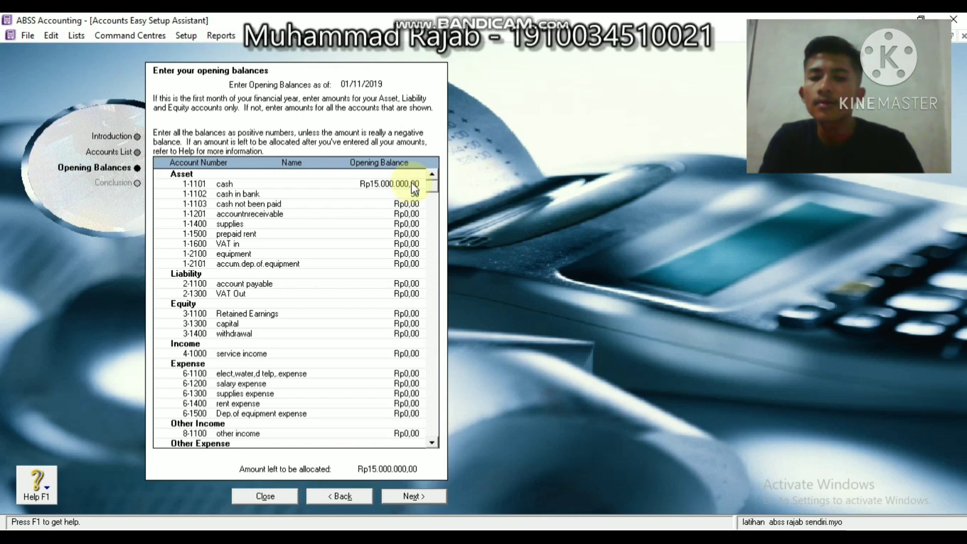
pyautogui.write('50000000')
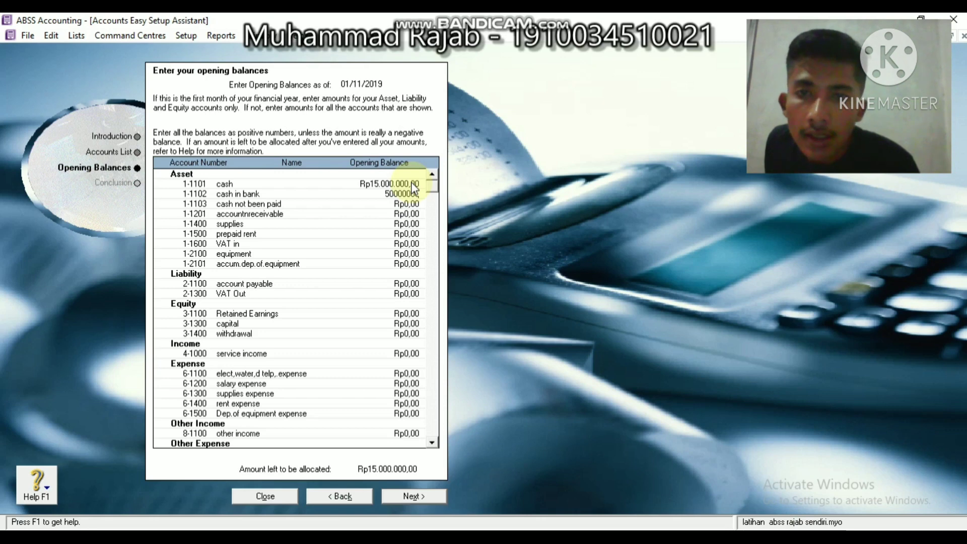
pyautogui.press('Tab')
# Enter opening balances of Rp500,000 each for accounts receivable and supplies, leaving out cash not been paid
pyautogui.press('Tab')
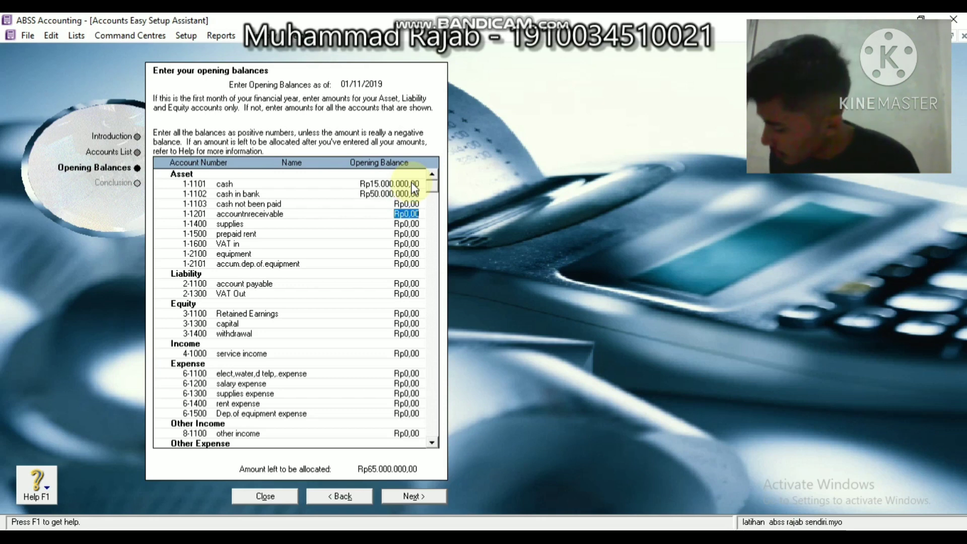
pyautogui.write('5')
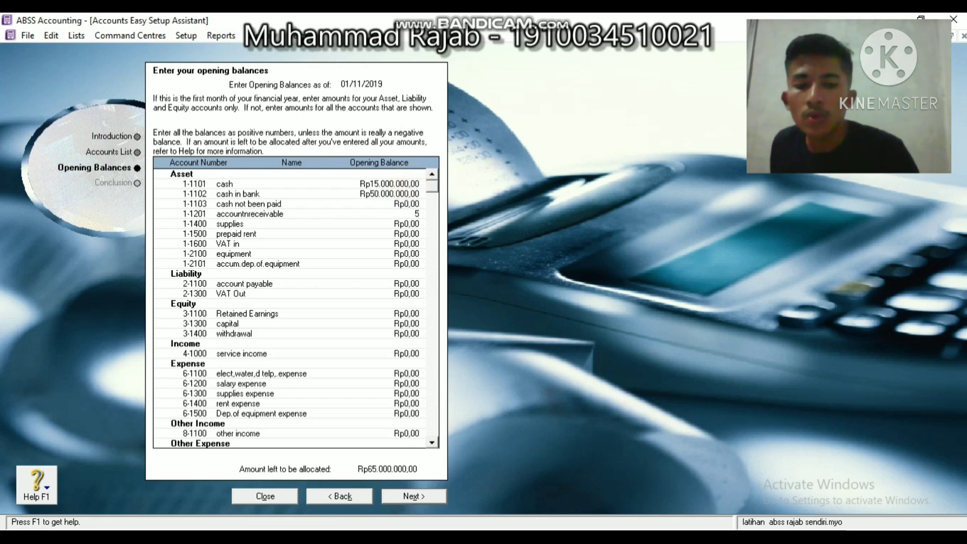
pyautogui.write('00000')
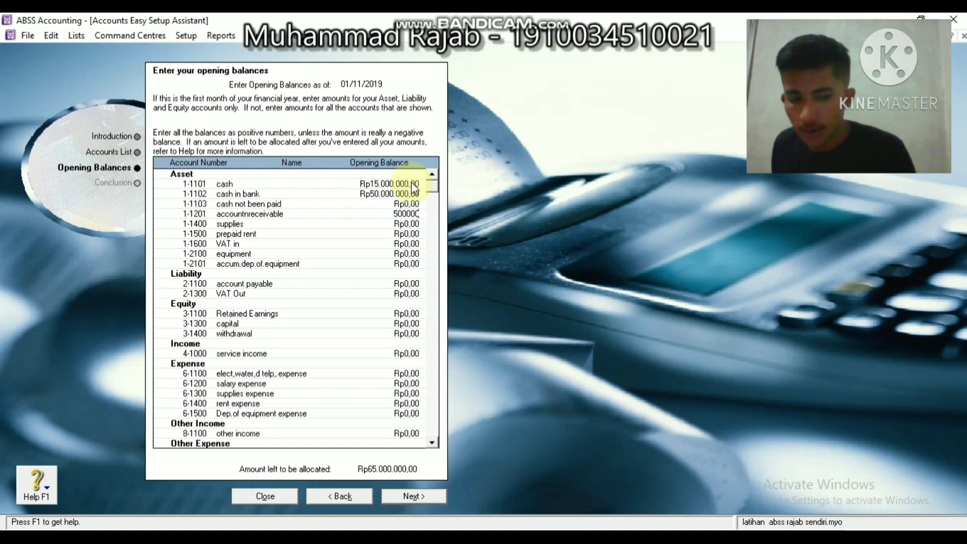
pyautogui.press('Tab')
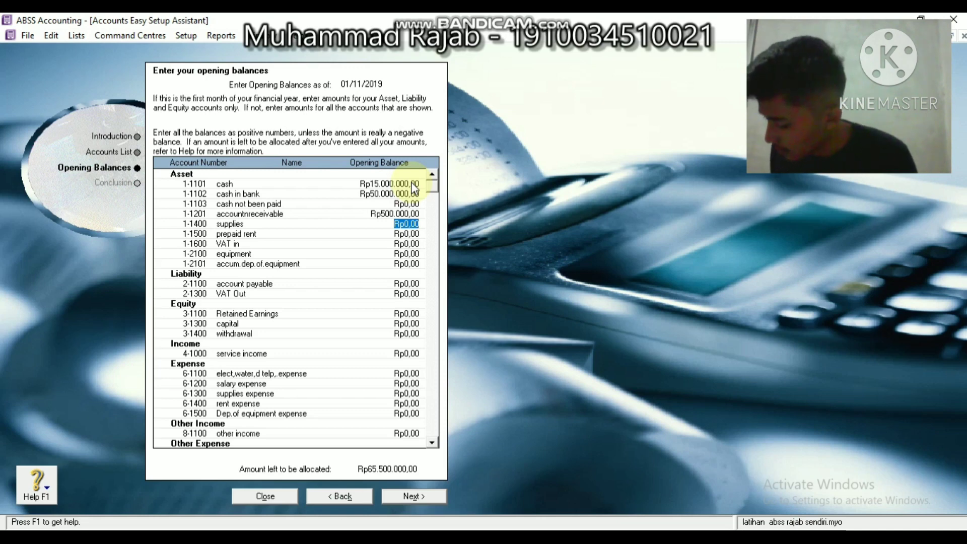
pyautogui.write('50')
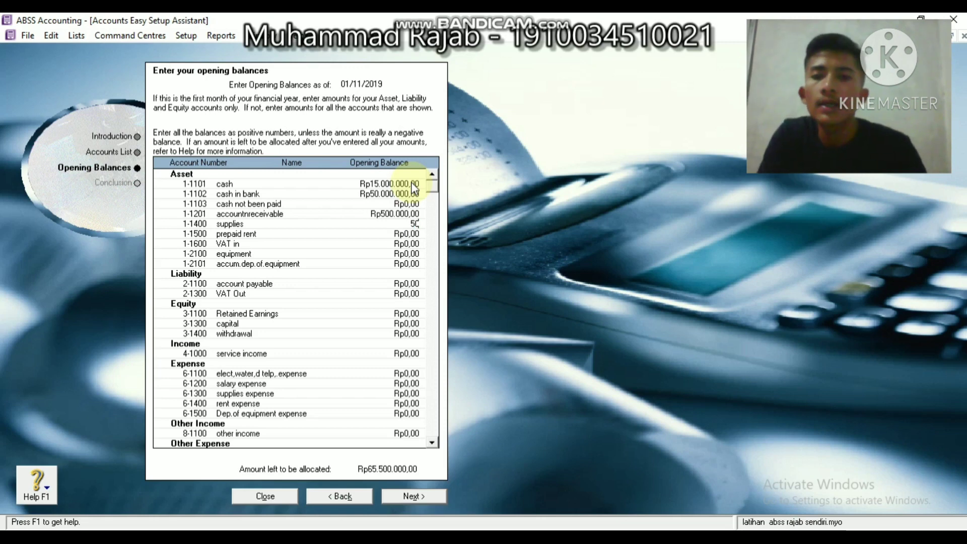
pyautogui.write('0.000000')
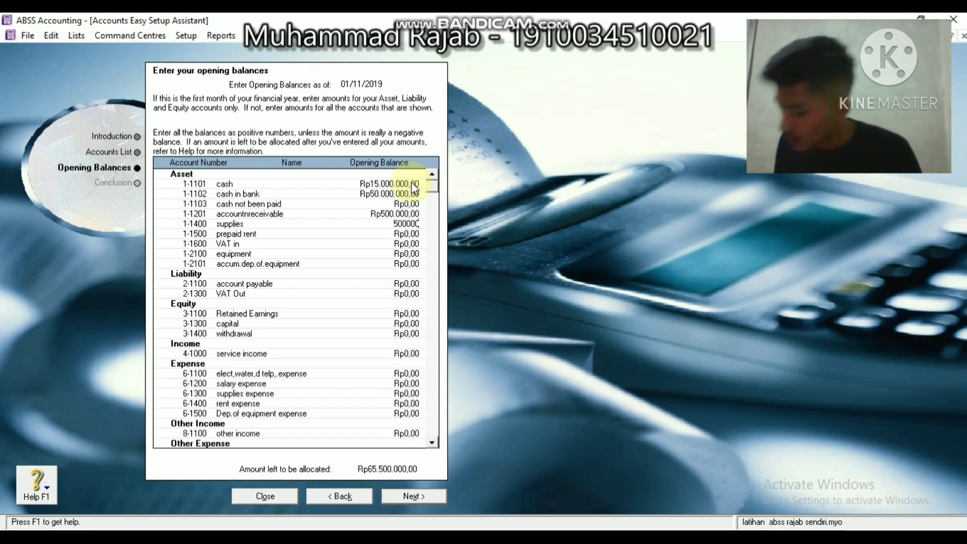
pyautogui.press('Tab')
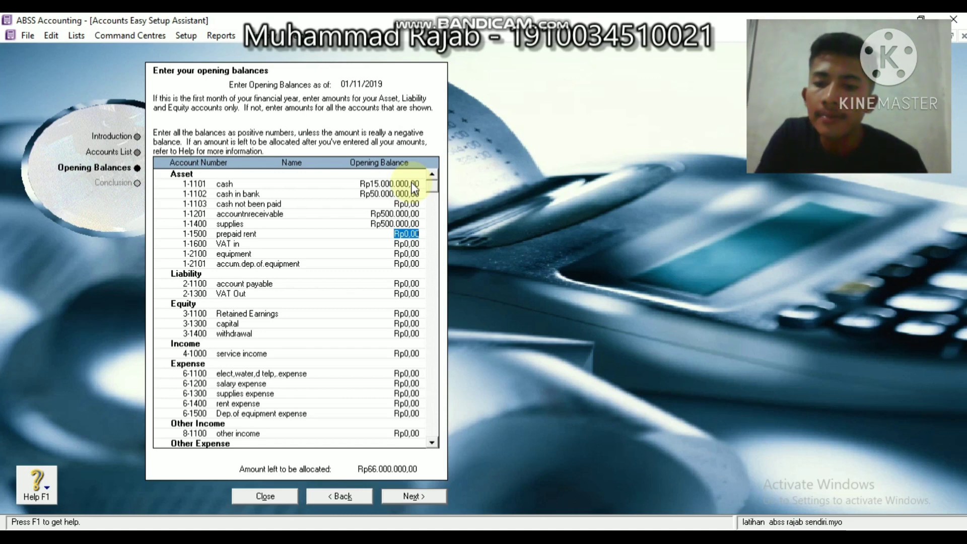
# Enter opening balances of Rp5,000,000 for prepaid rent and Rp12,000,000 for equipment, skipping VAT in
pyautogui.write('5.000.0')
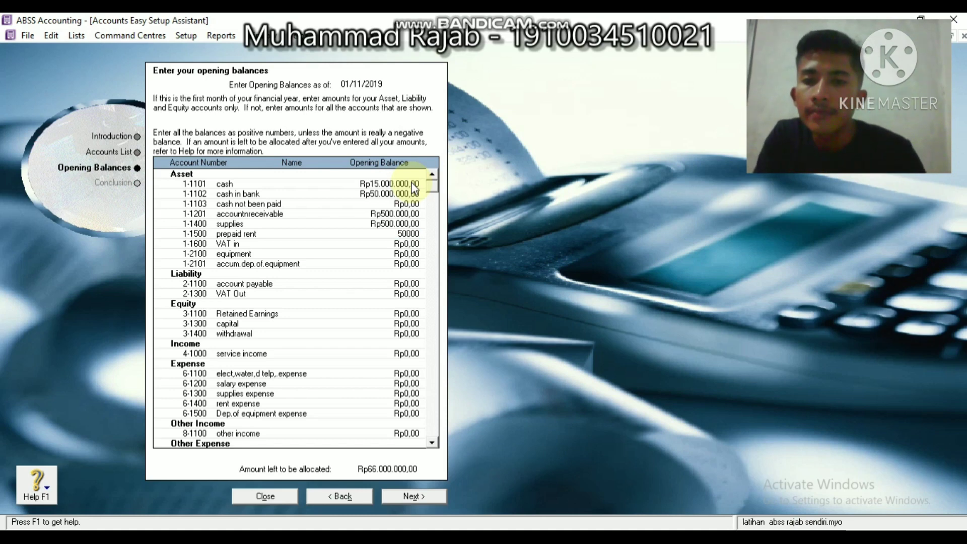
pyautogui.write('00')
pyautogui.press('Tab')
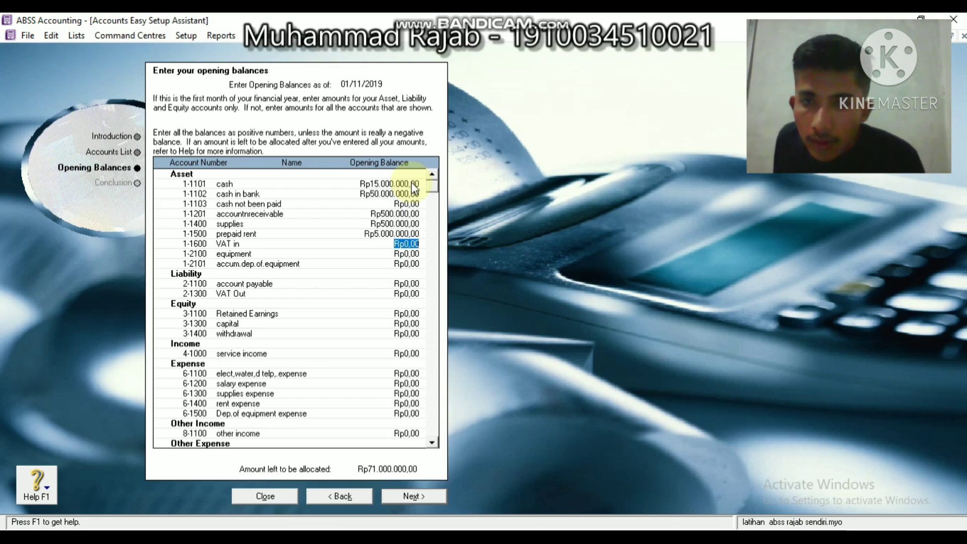
pyautogui.press('Tab')
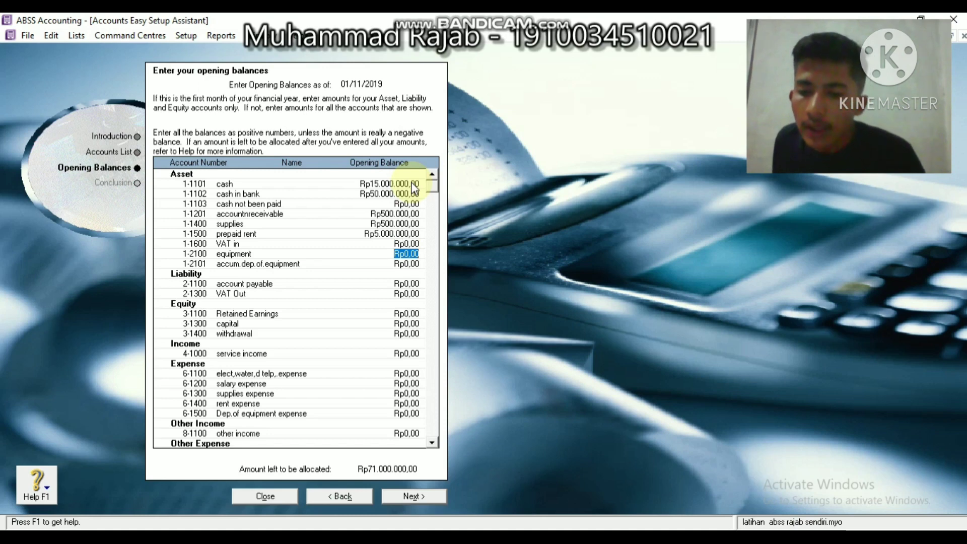
pyautogui.write('1200')
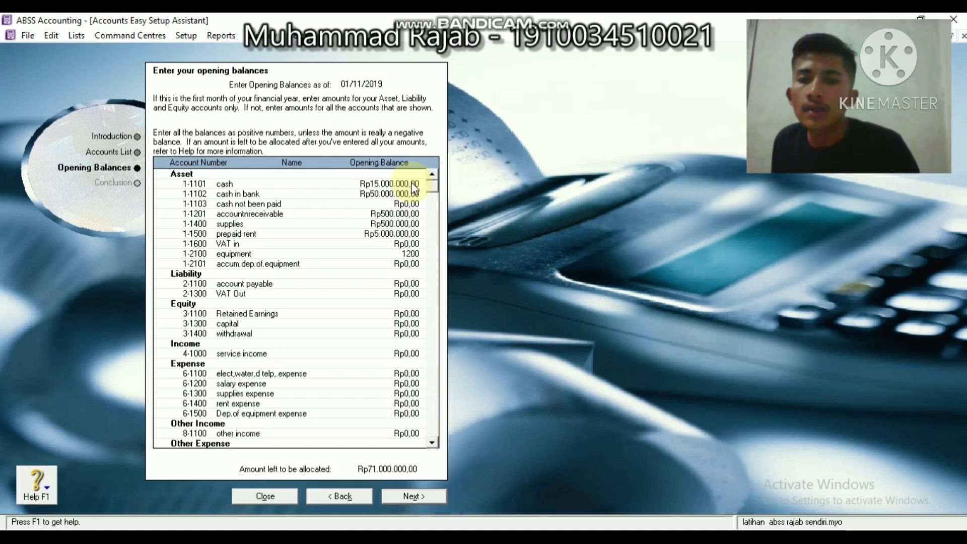
pyautogui.write('0000')
pyautogui.press('Tab')
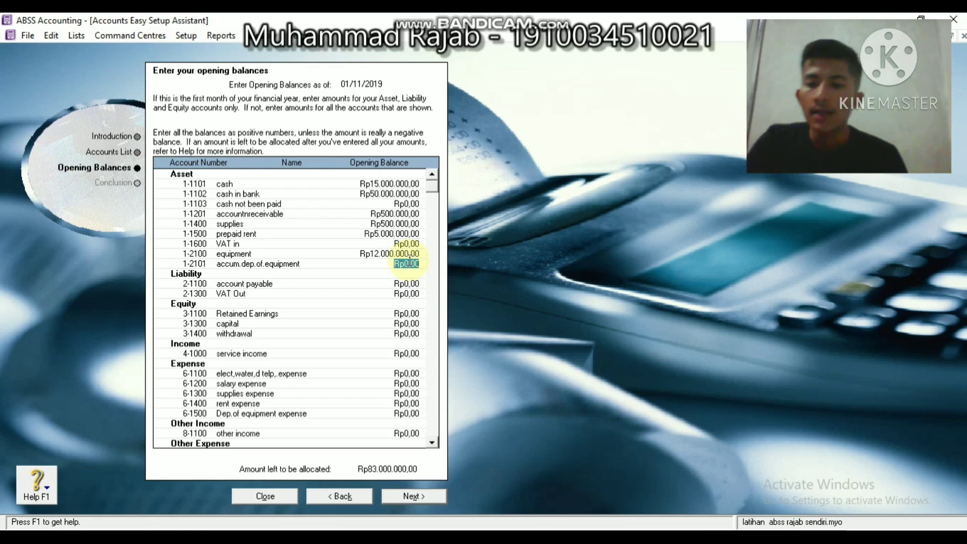
# Enter opening balances of -Rp2,500,000 for accumulated depreciation of equipment and Rp5,300,000 for account payable
pyautogui.press('BackSpace')
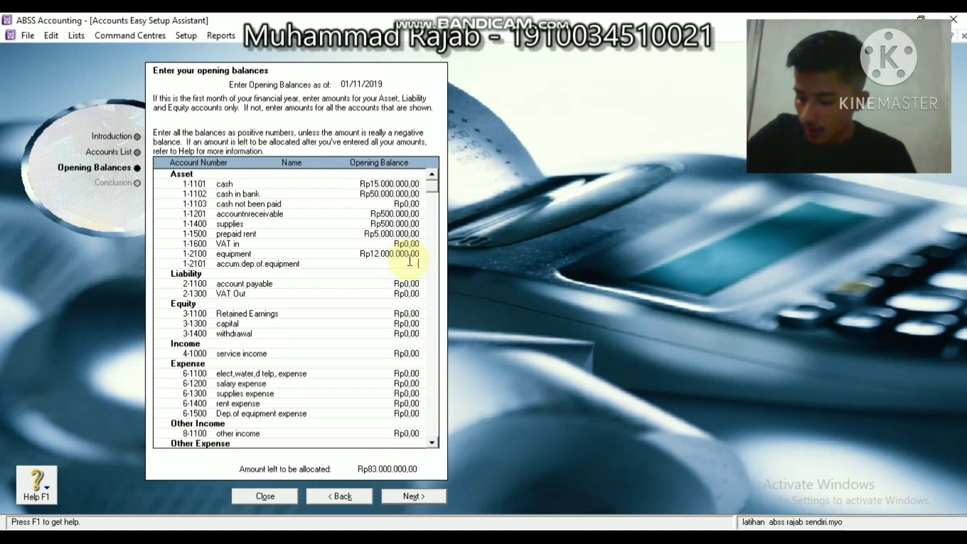
pyautogui.write('2')
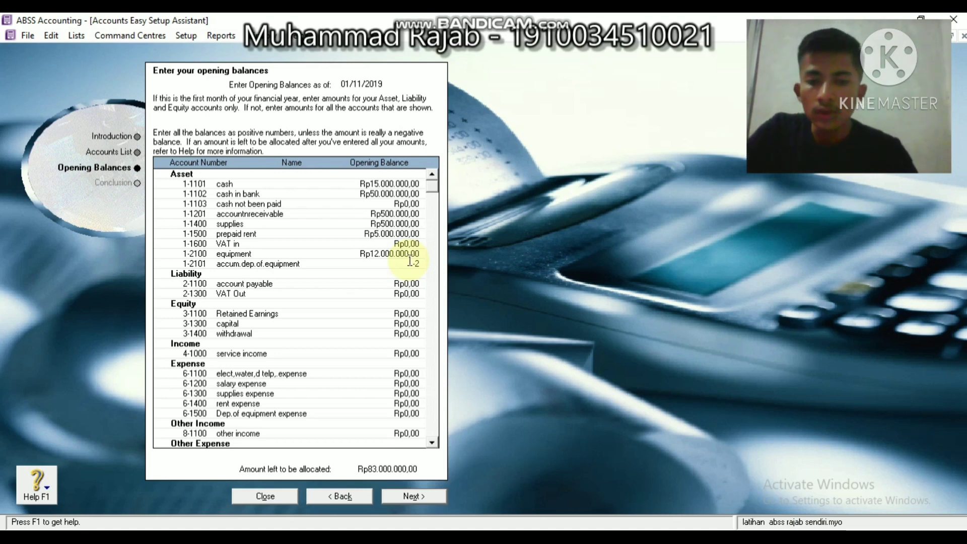
pyautogui.write('500000')
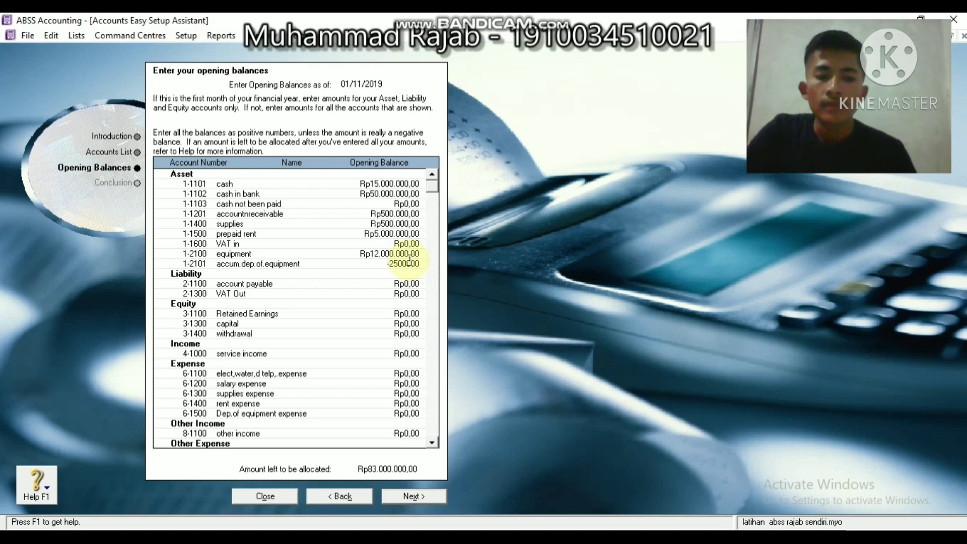
pyautogui.press('Tab')
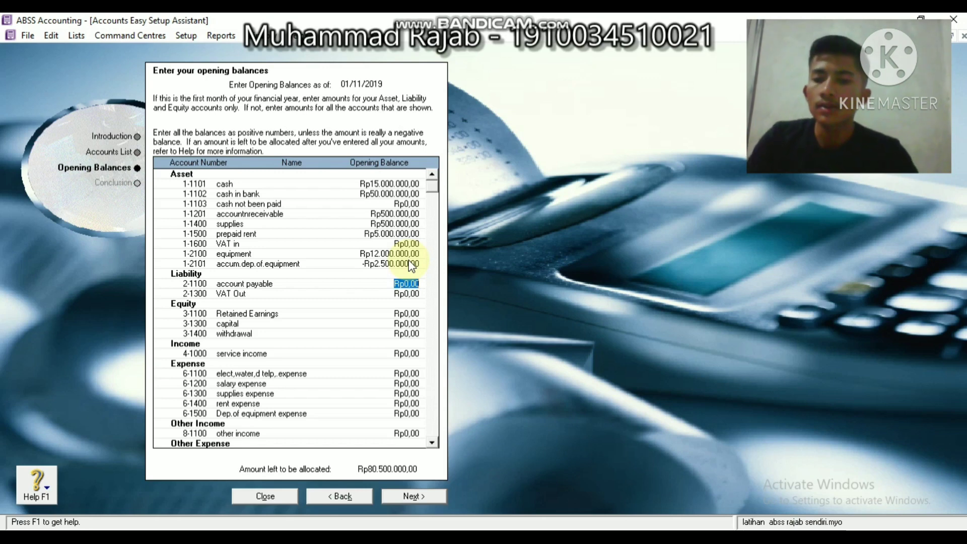
pyautogui.write('530000')
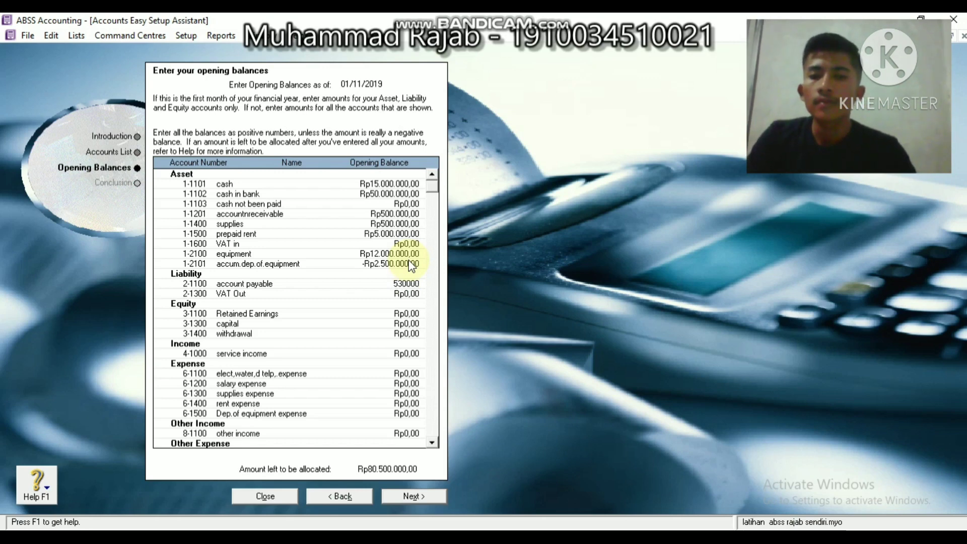
pyautogui.write('0')
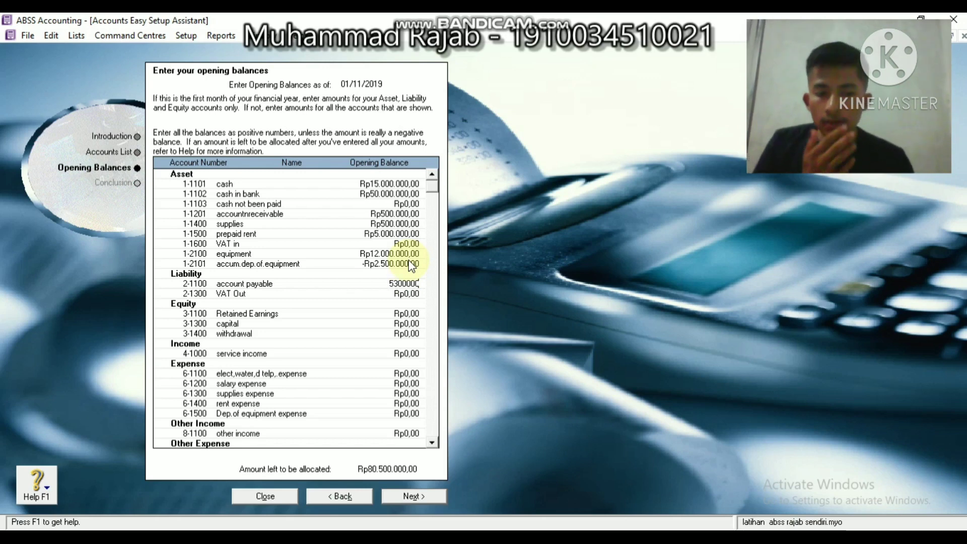
pyautogui.press('Tab')
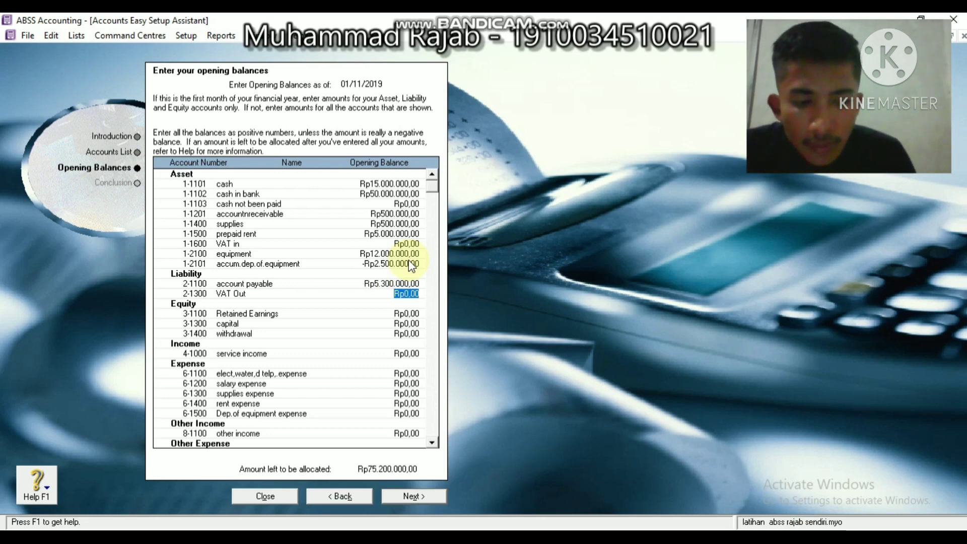
# Enter an opening balance of Rp75,200,000 for capital, skipping VAT Out and Retained Earnings
pyautogui.press('Tab')
pyautogui.press('Tab')
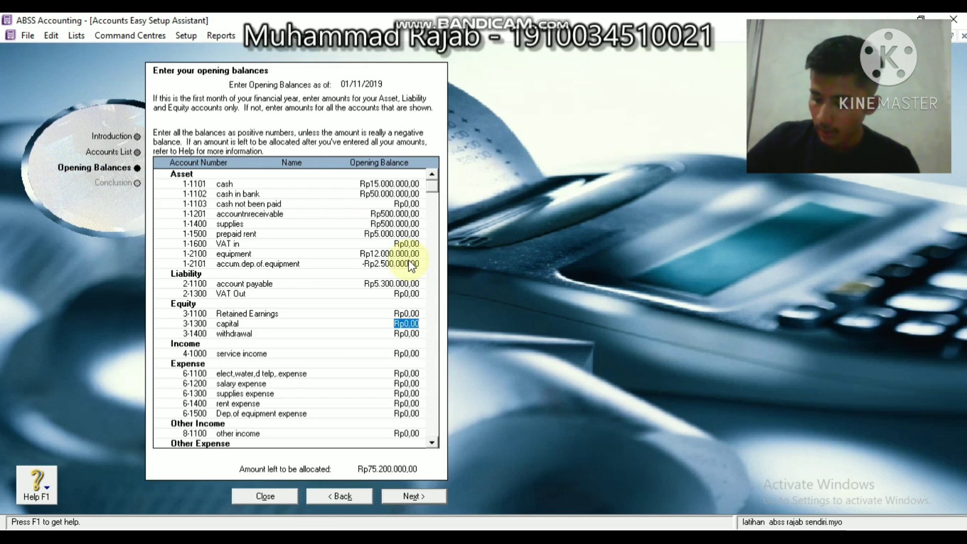
pyautogui.write('75')
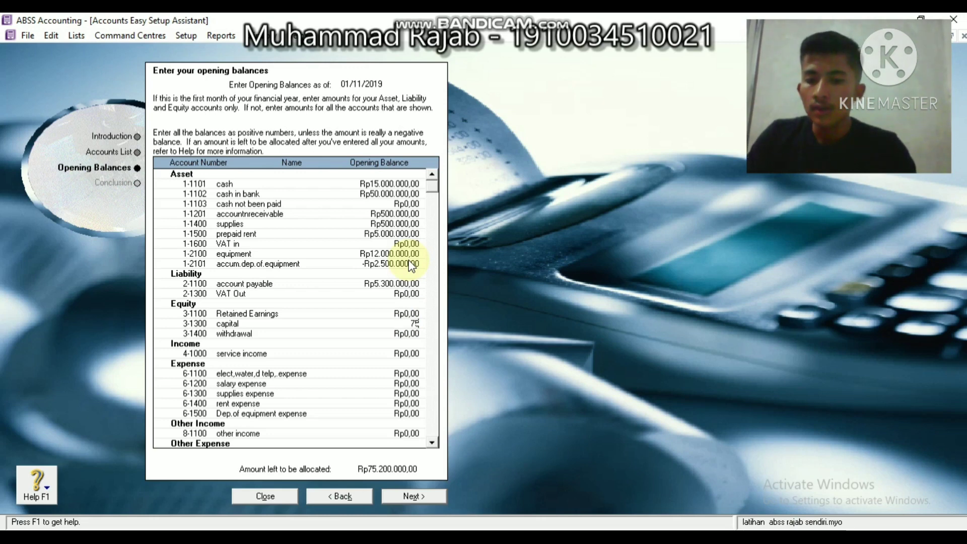
pyautogui.write('200000')
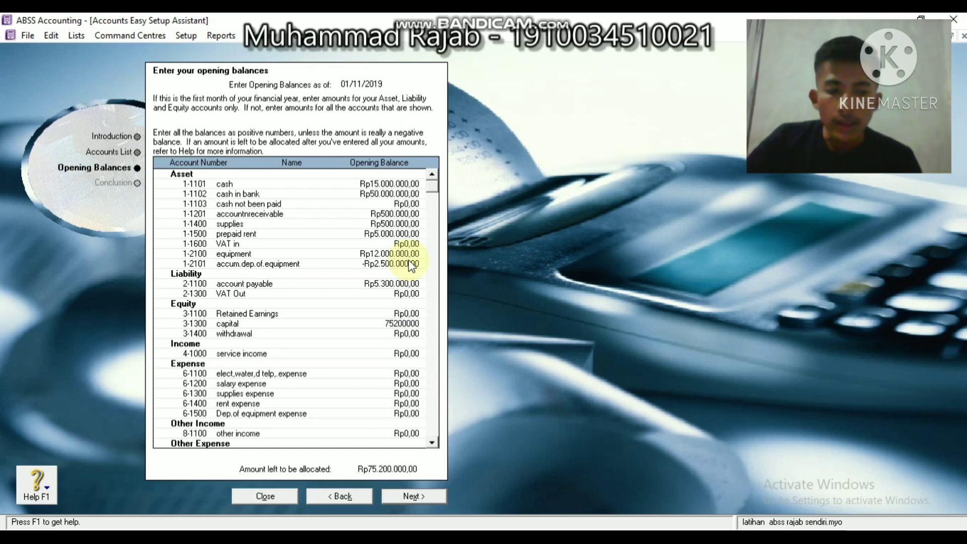
pyautogui.press('Tab')
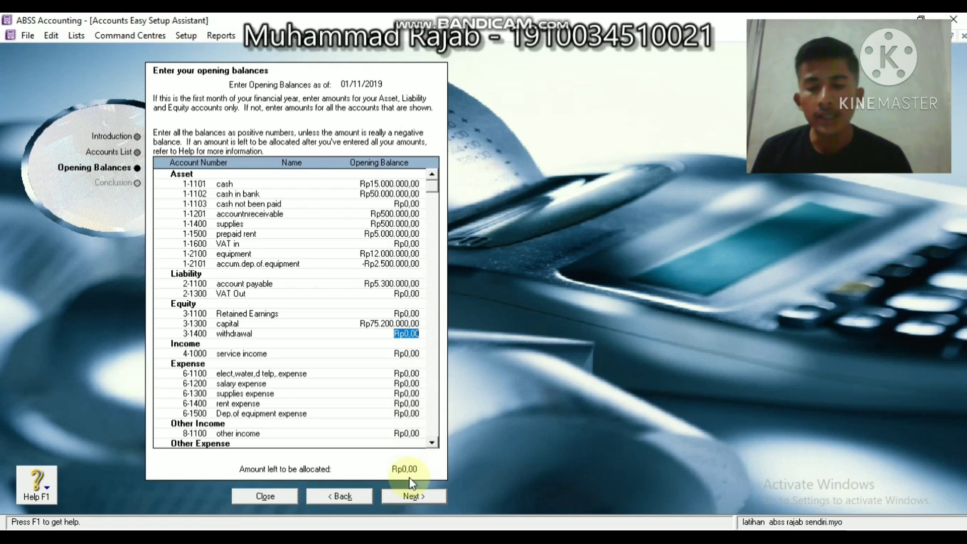
# Finish the accounts setup, close the Easy Setup Assistant and switch to the Banking command centre
pyautogui.click(411, 497)
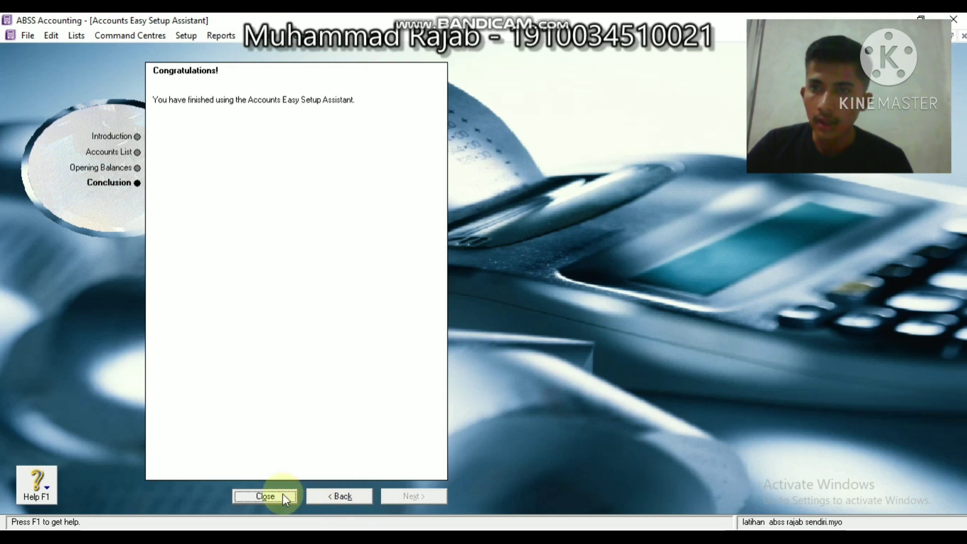
pyautogui.click(265, 496)
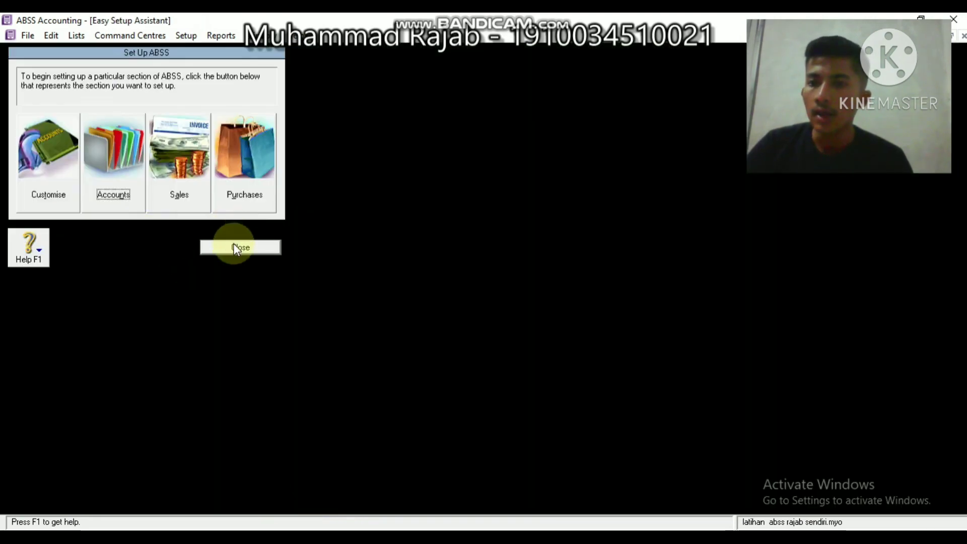
pyautogui.click(234, 247)
pyautogui.click(369, 101)
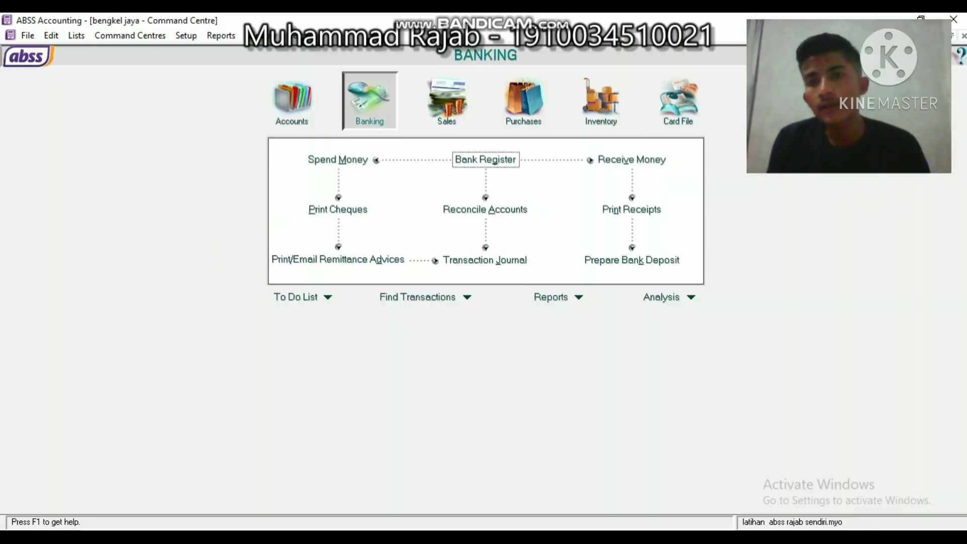
# Review the linked equity and bank accounts for Accounts & Banking and close them
pyautogui.moveTo(366, 538)
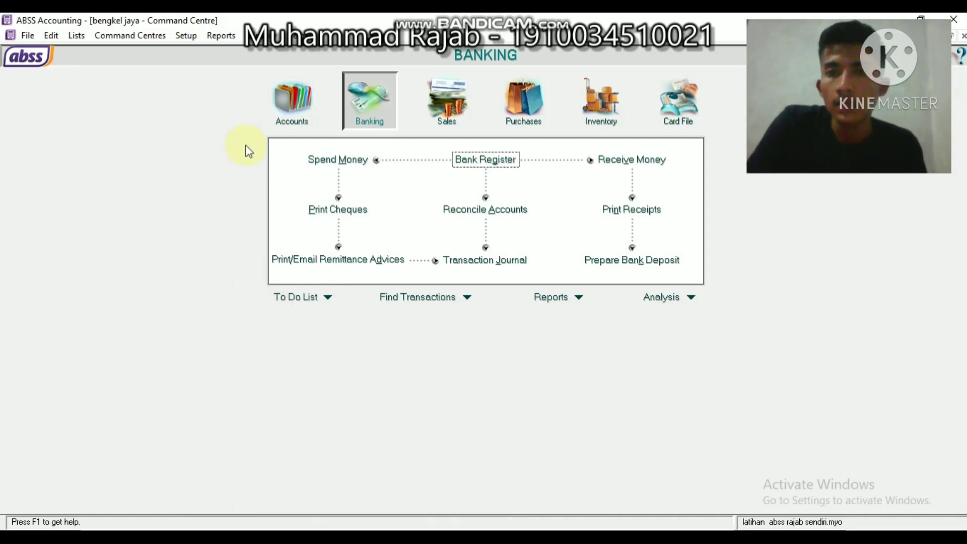
pyautogui.click(192, 42)
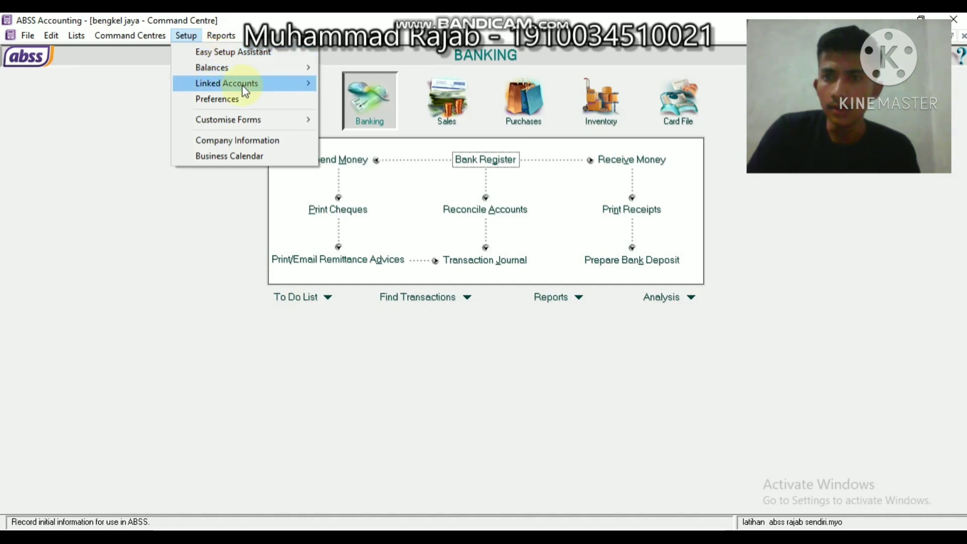
pyautogui.moveTo(242, 68)
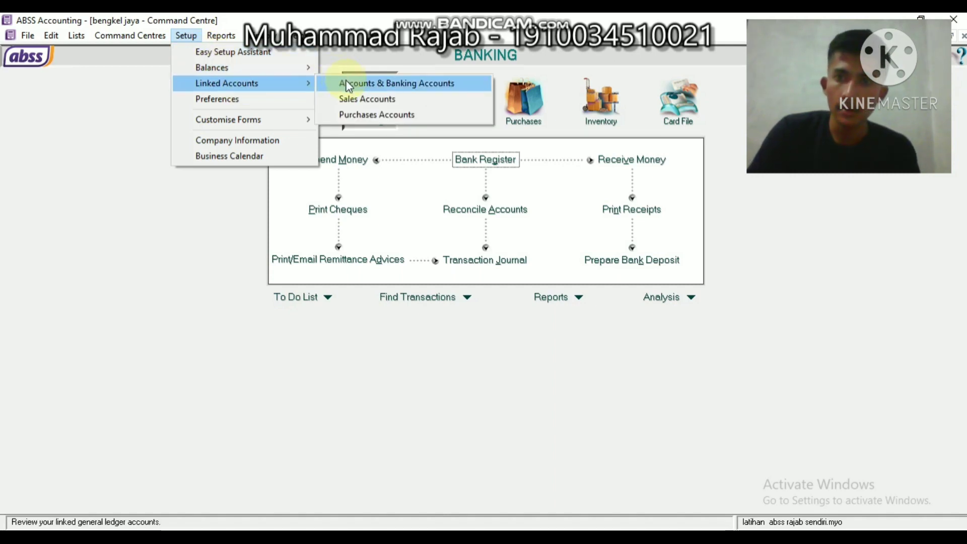
pyautogui.click(352, 84)
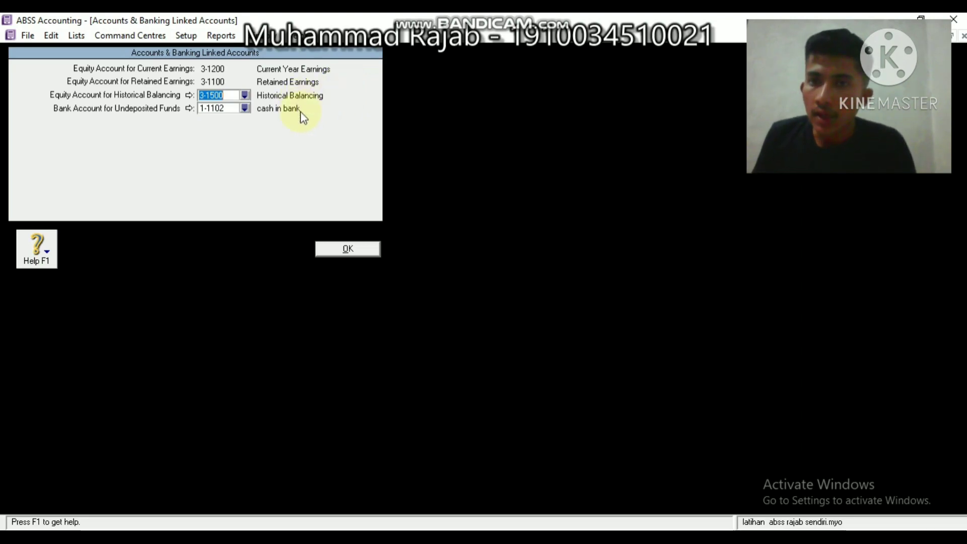
pyautogui.click(334, 250)
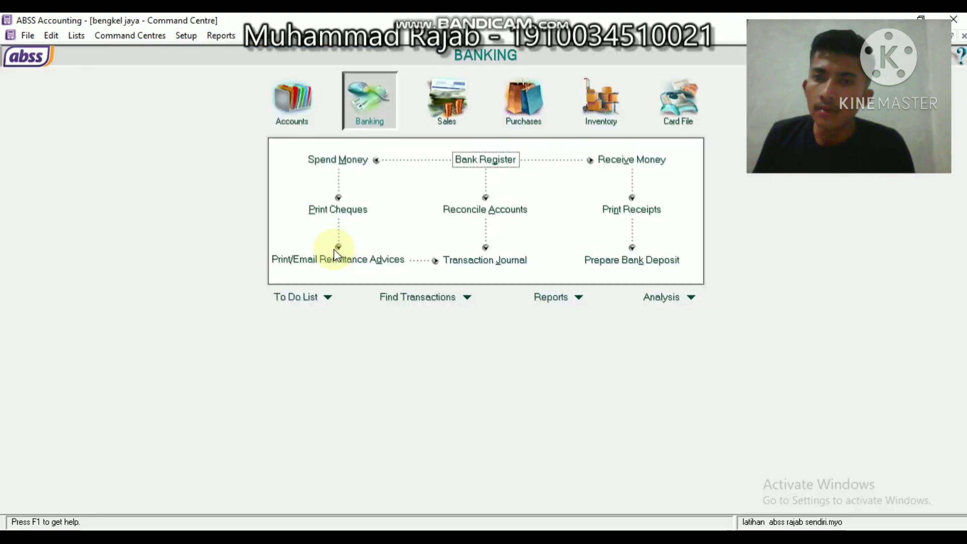
# Set the sales linked asset account for tracking receivables to 1-1201 accountreceivable
pyautogui.click(194, 35)
pyautogui.moveTo(226, 83)
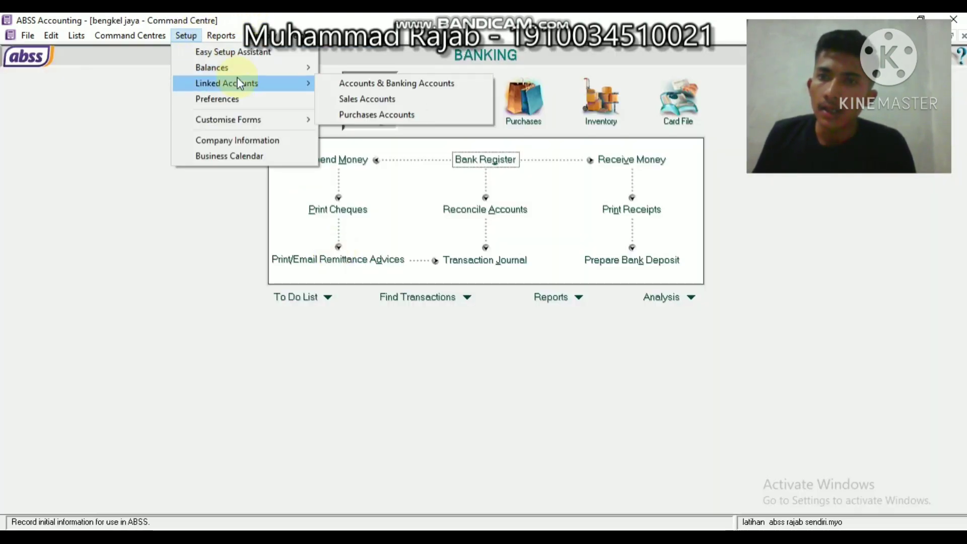
pyautogui.click(358, 99)
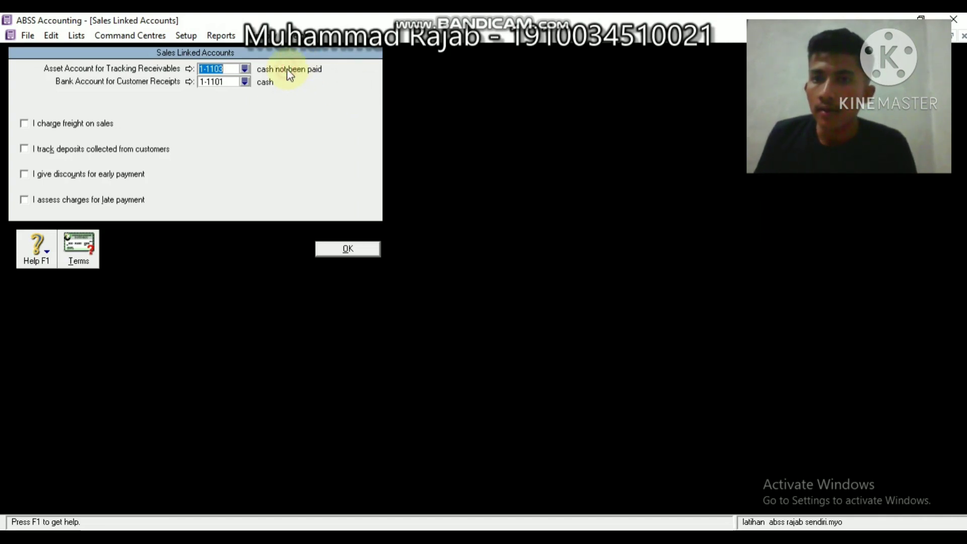
pyautogui.click(246, 68)
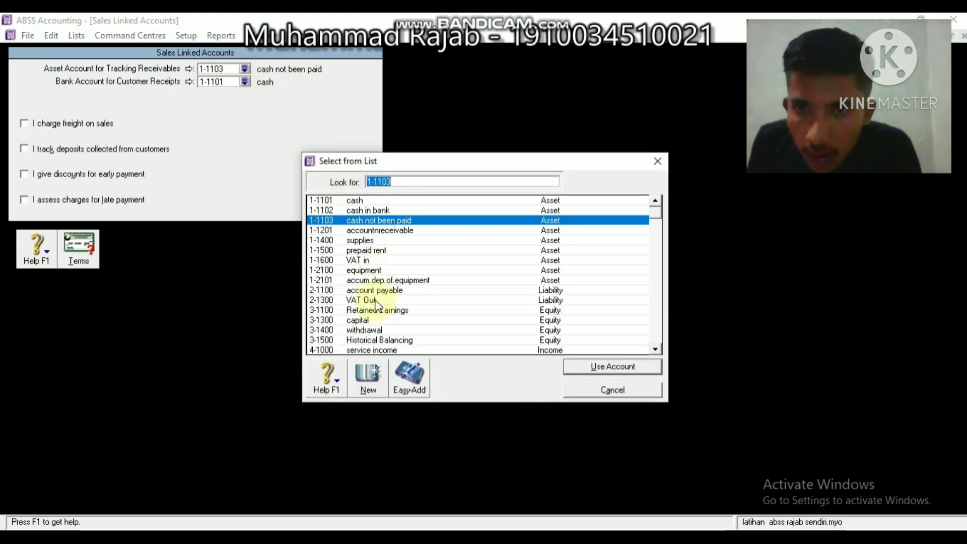
pyautogui.click(371, 233)
pyautogui.doubleClick(372, 233)
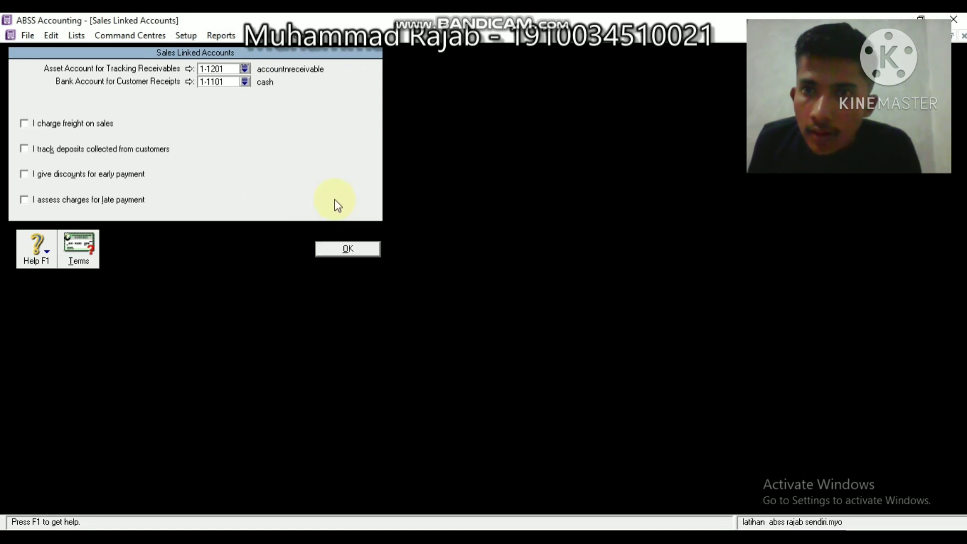
pyautogui.click(364, 246)
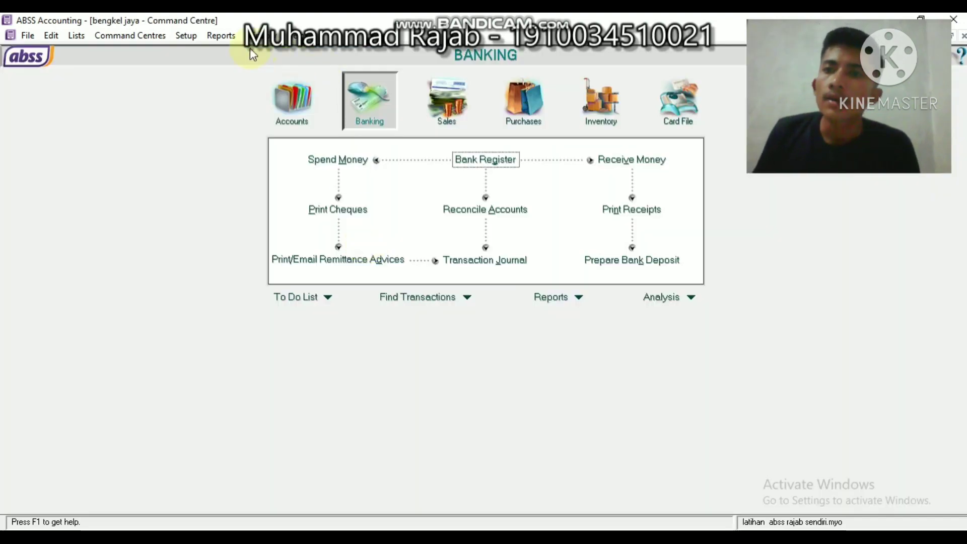
# Review the purchases linked accounts for tracking payables and paying bills, and close them
pyautogui.click(189, 35)
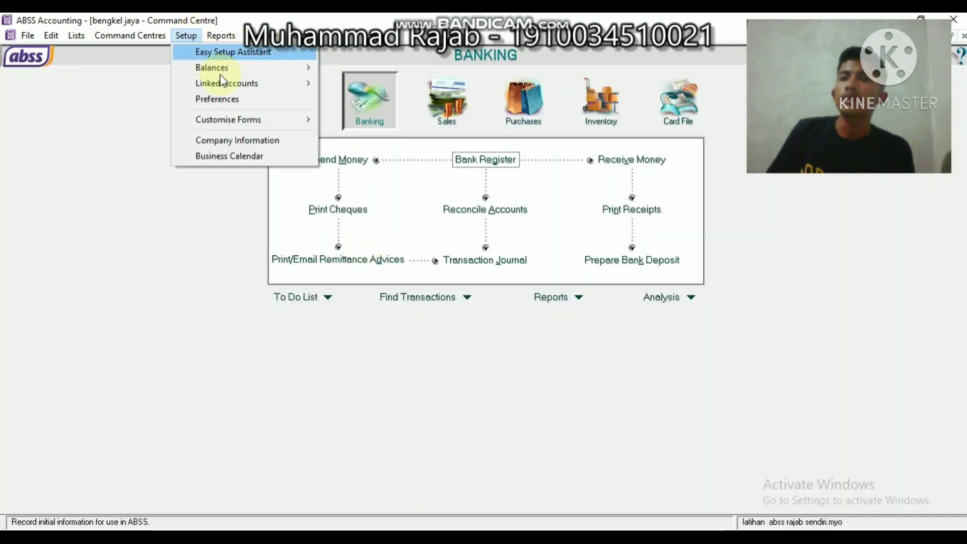
pyautogui.moveTo(271, 81)
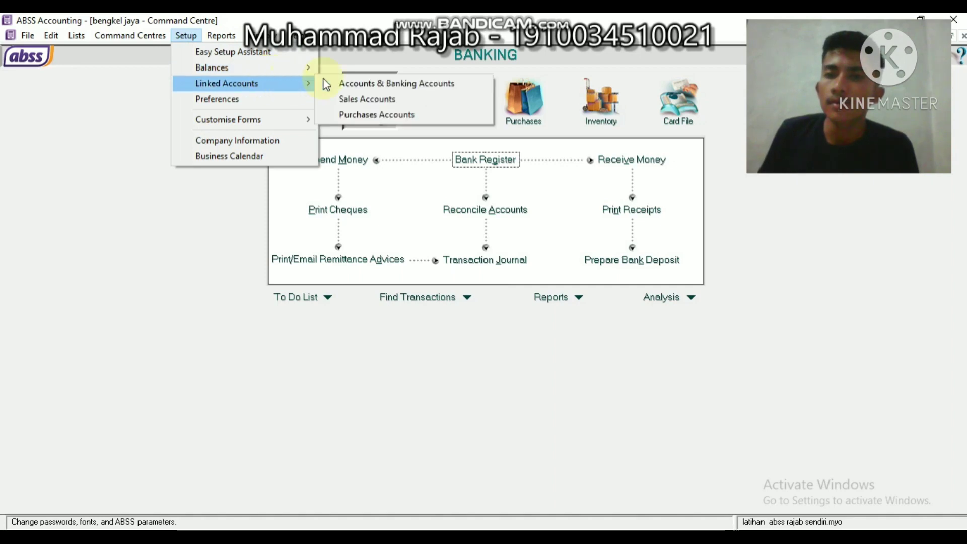
pyautogui.click(376, 121)
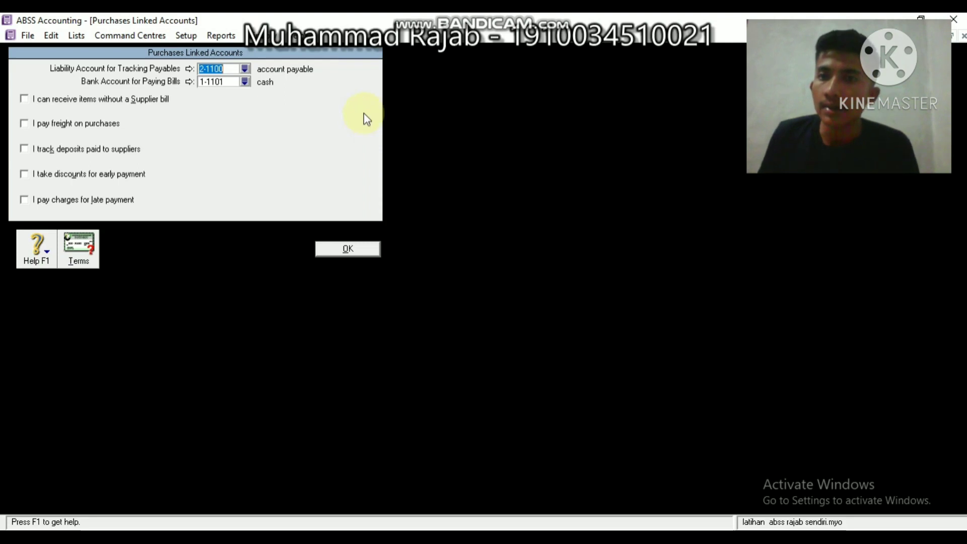
pyautogui.click(328, 247)
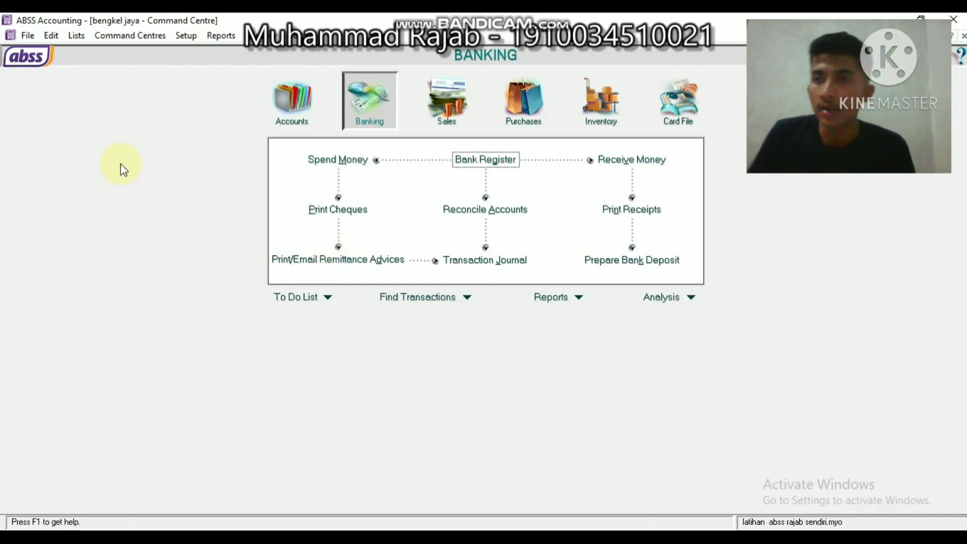
# Delete the Import Duty (IMP) and Value Added Tax (VAT) codes from the tax code list
pyautogui.click(77, 39)
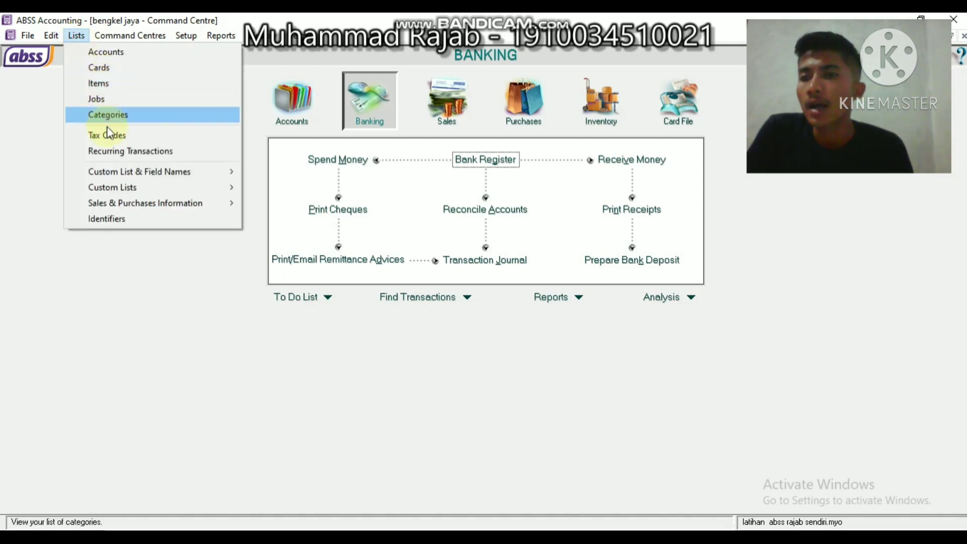
pyautogui.click(107, 140)
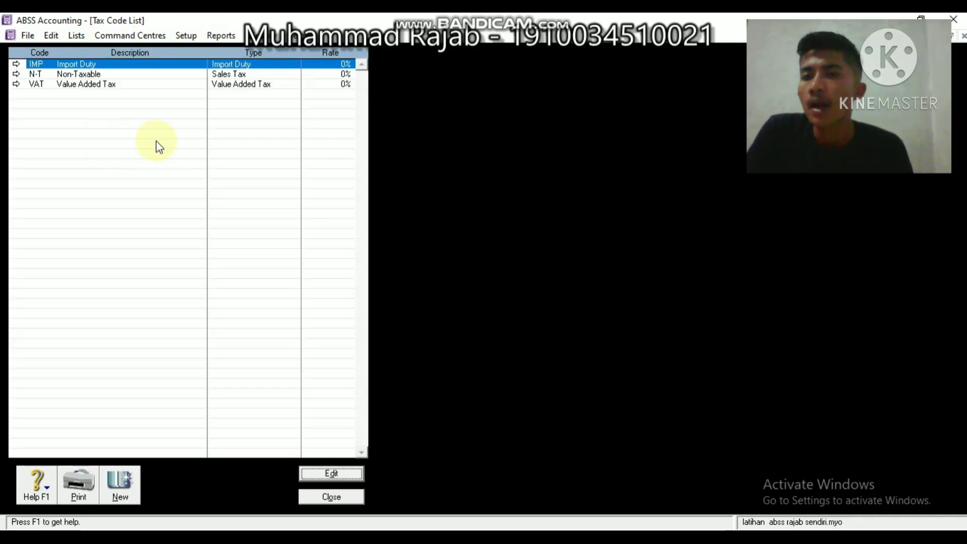
pyautogui.rightClick(160, 85)
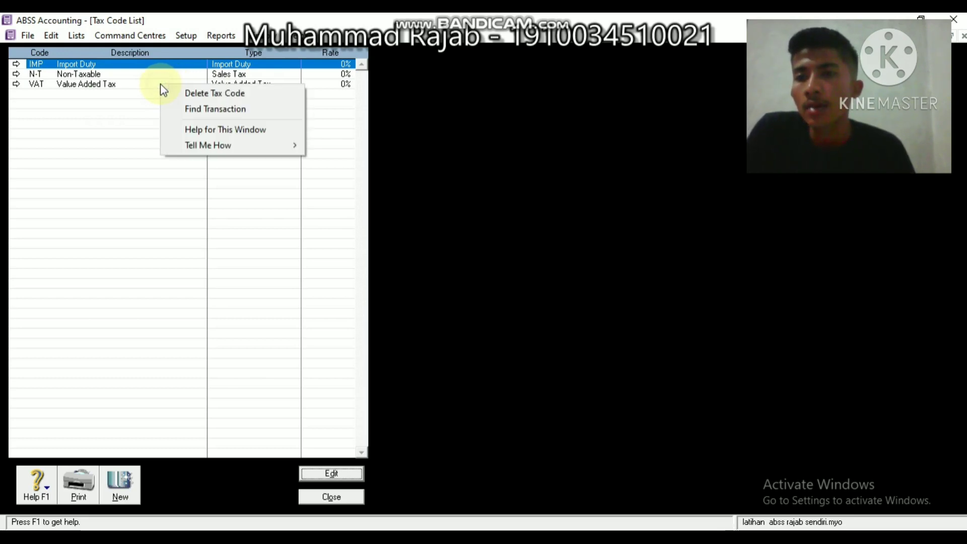
pyautogui.click(216, 95)
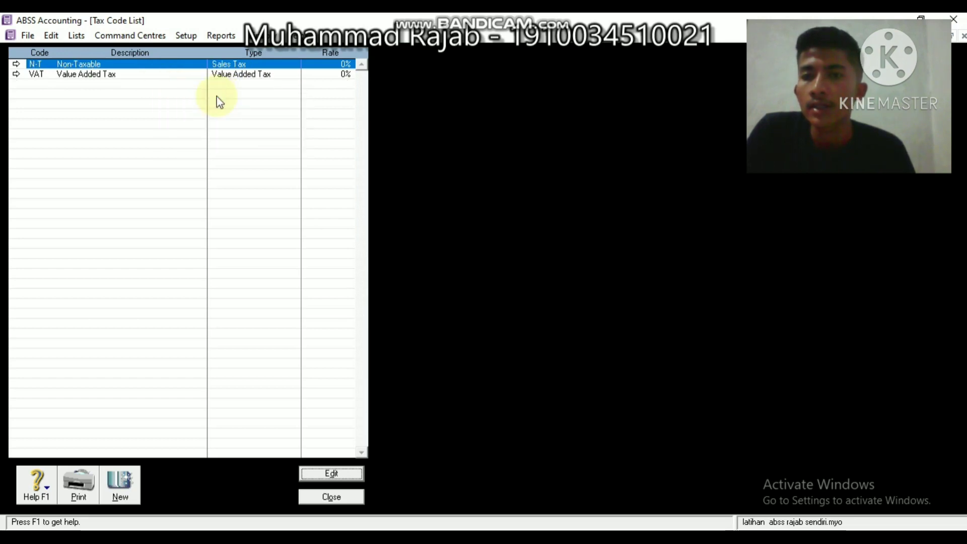
pyautogui.rightClick(175, 74)
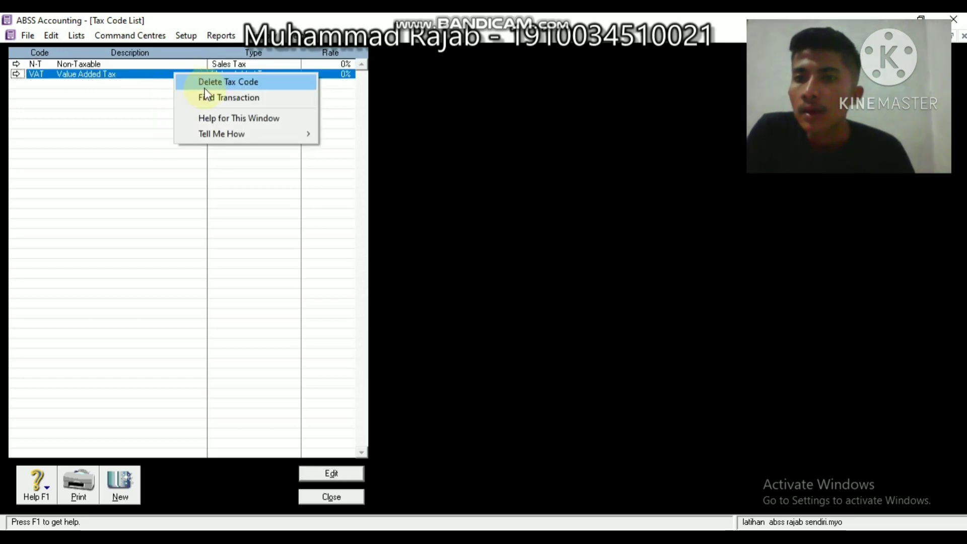
pyautogui.click(216, 86)
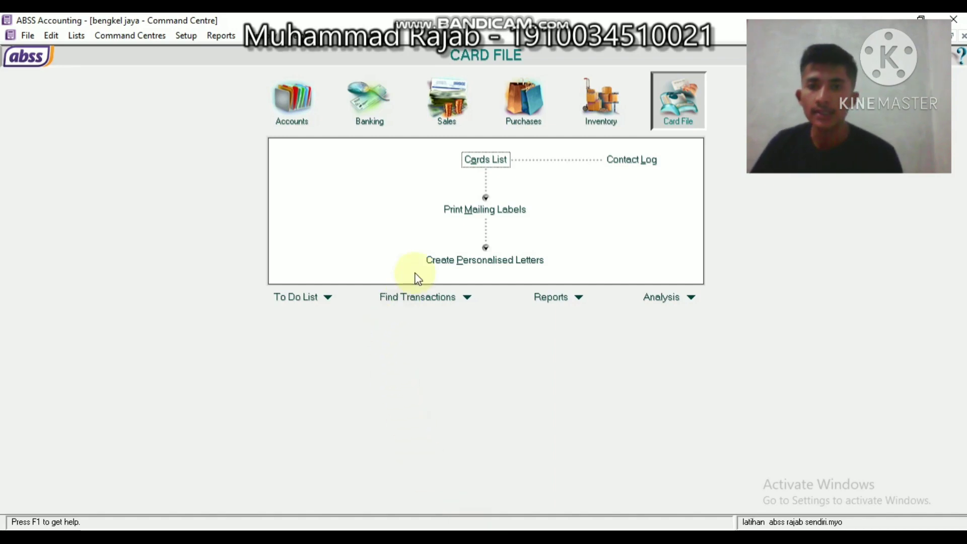
# Review the supplier card's profile in the Cards List and return to the list
pyautogui.click(485, 161)
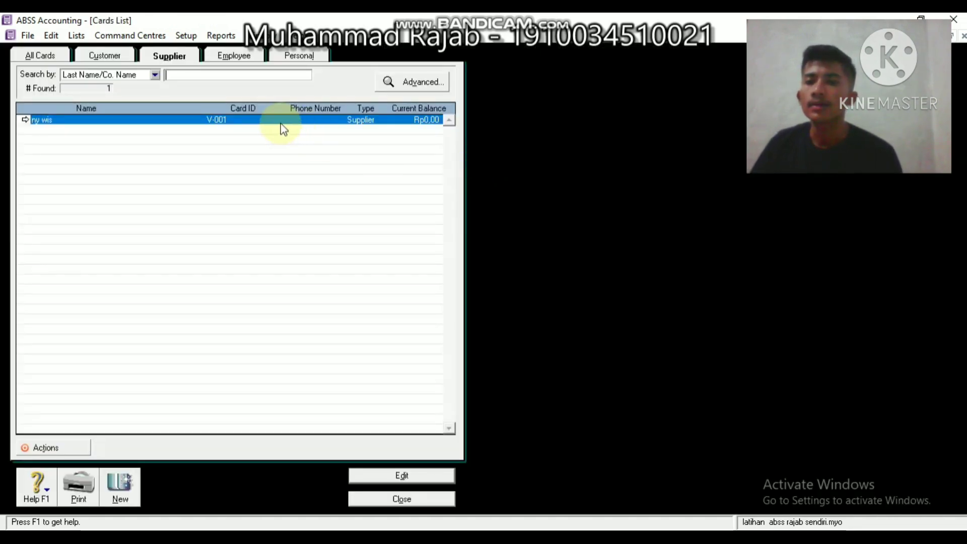
pyautogui.doubleClick(283, 121)
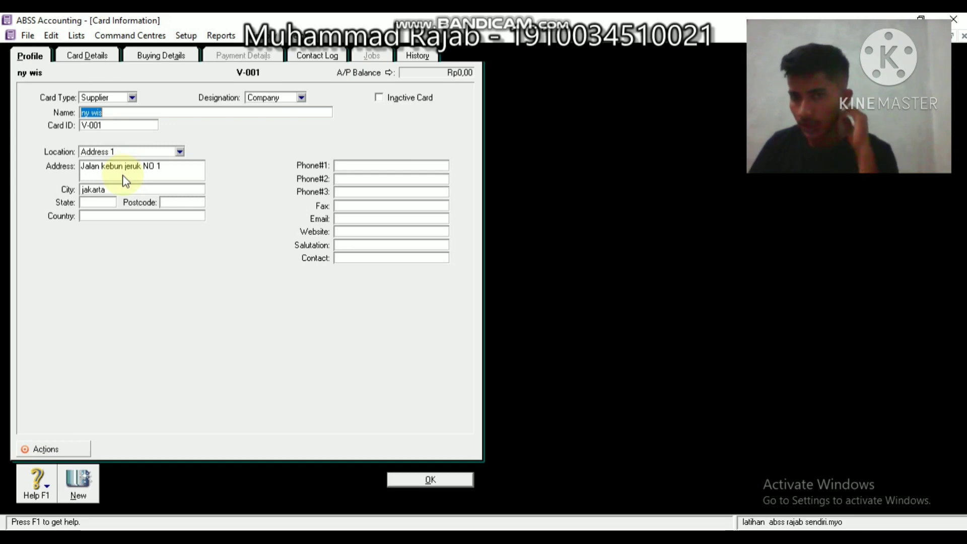
pyautogui.click(437, 480)
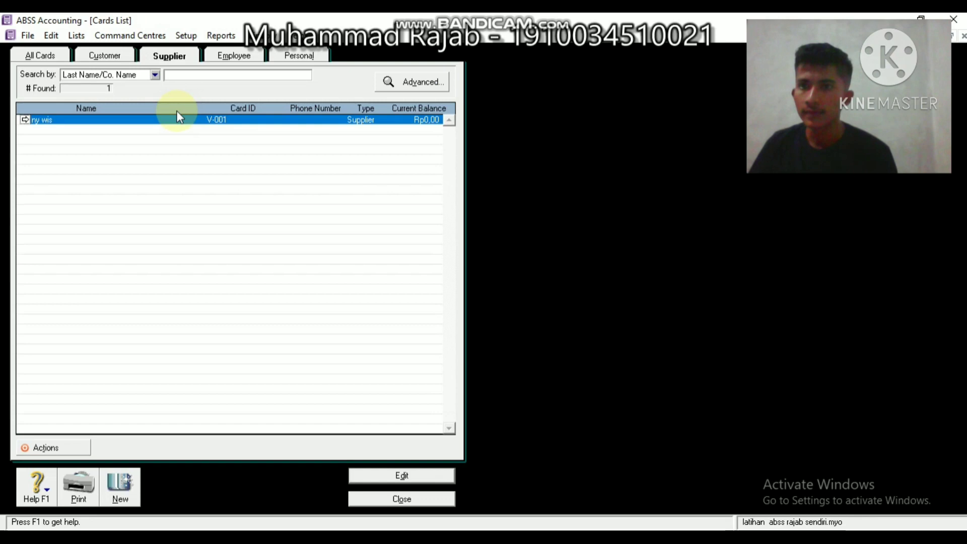
# Review the customer card's profile and close the Cards List
pyautogui.click(102, 56)
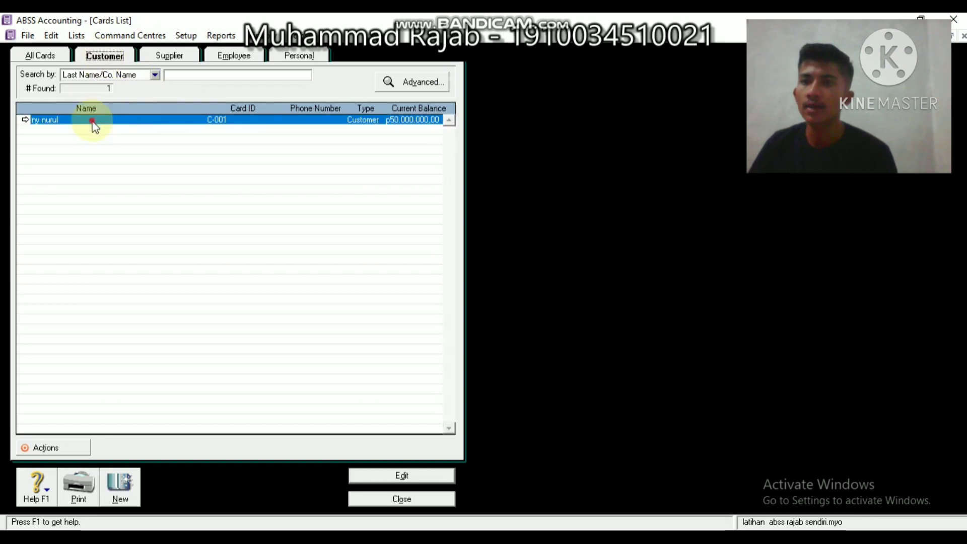
pyautogui.click(92, 121)
pyautogui.doubleClick(94, 121)
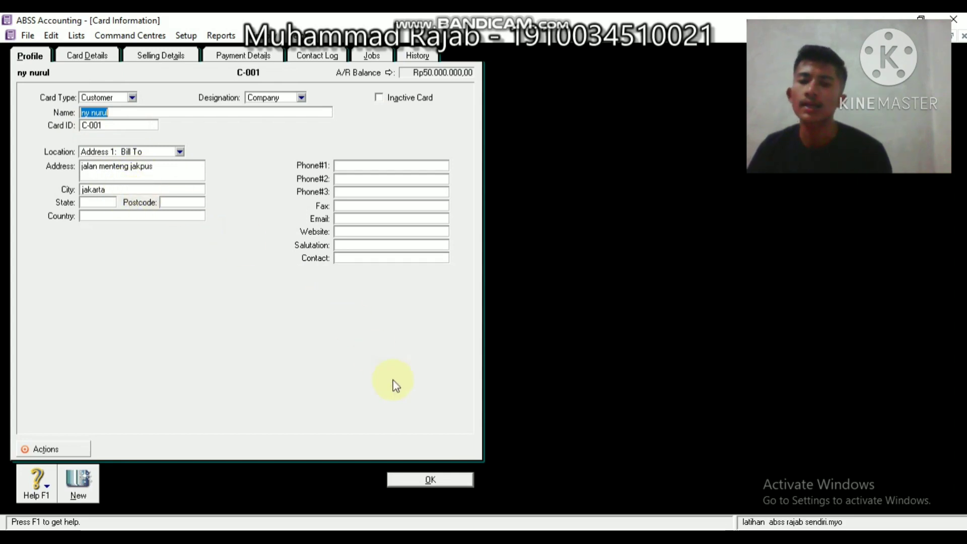
pyautogui.click(425, 479)
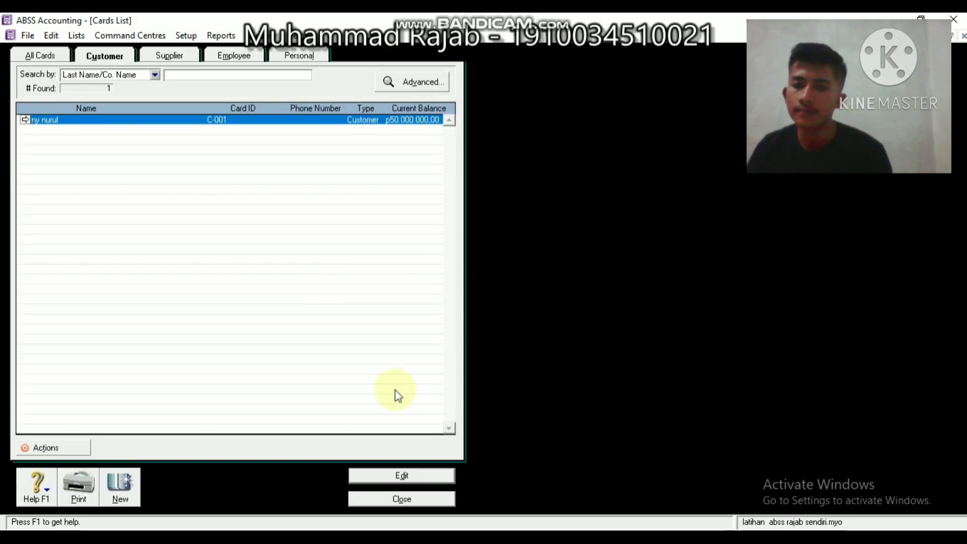
pyautogui.click(386, 500)
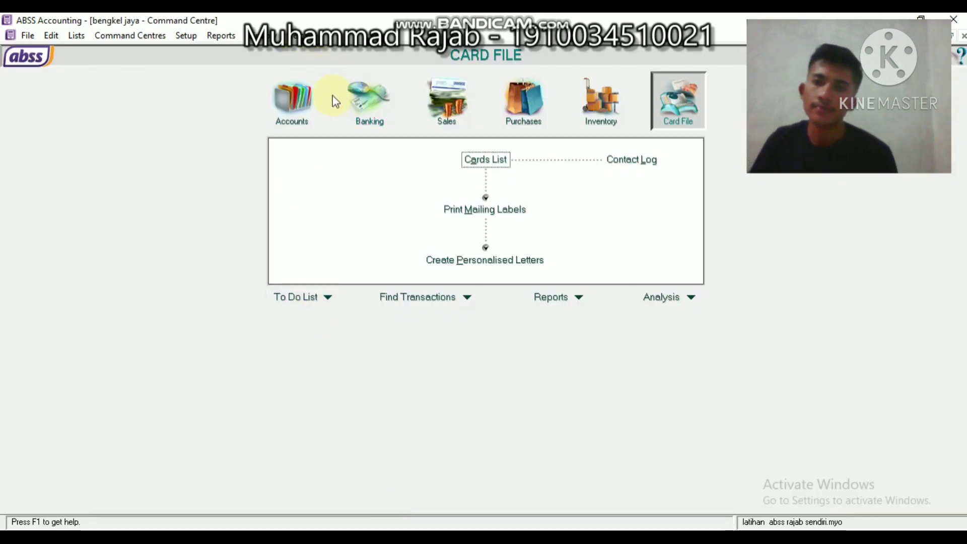
# Open the customer balances and bring up the listed customer's pre-conversion sale for editing
pyautogui.click(191, 35)
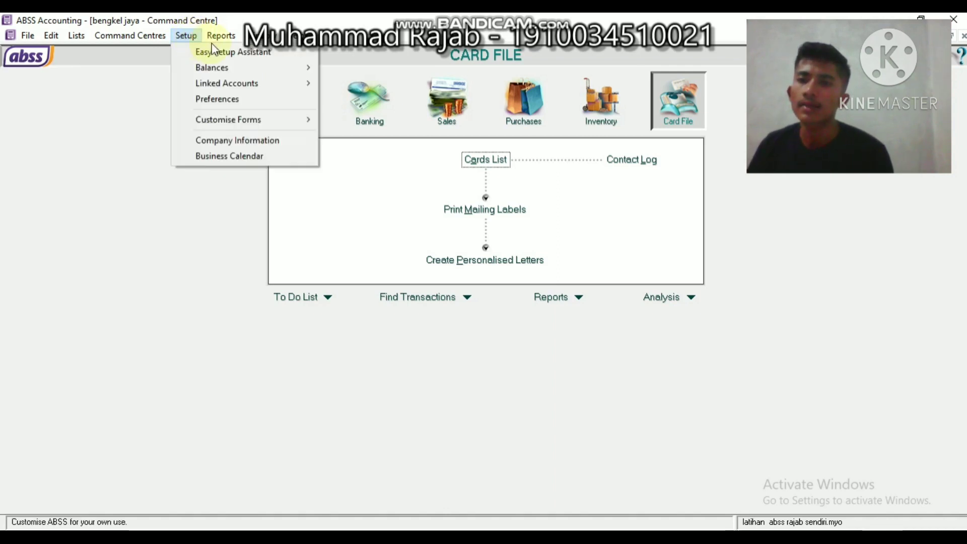
pyautogui.moveTo(216, 38)
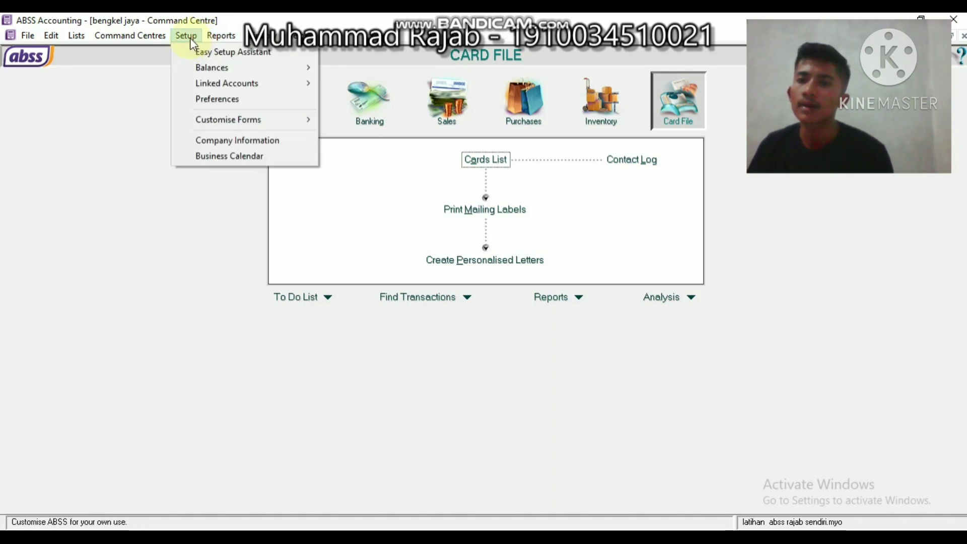
pyautogui.moveTo(240, 72)
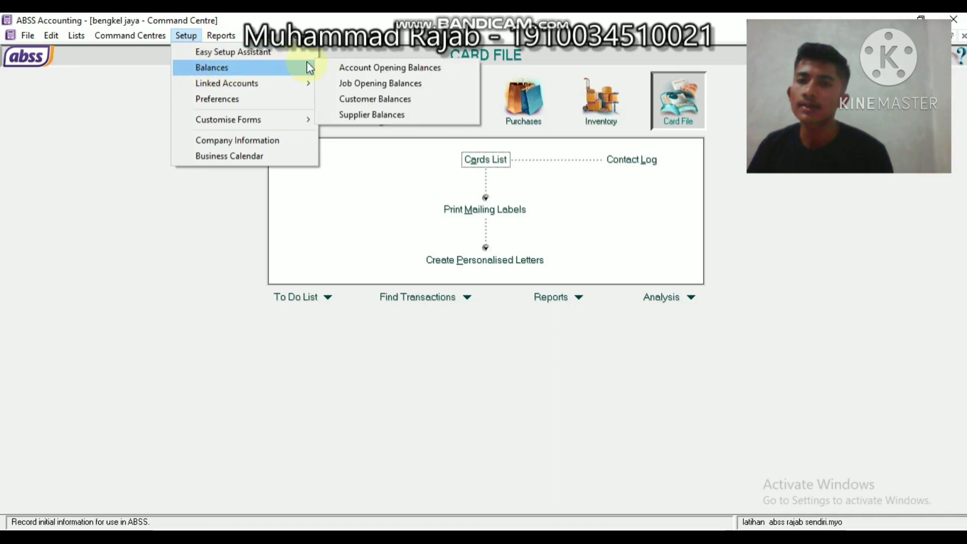
pyautogui.click(351, 96)
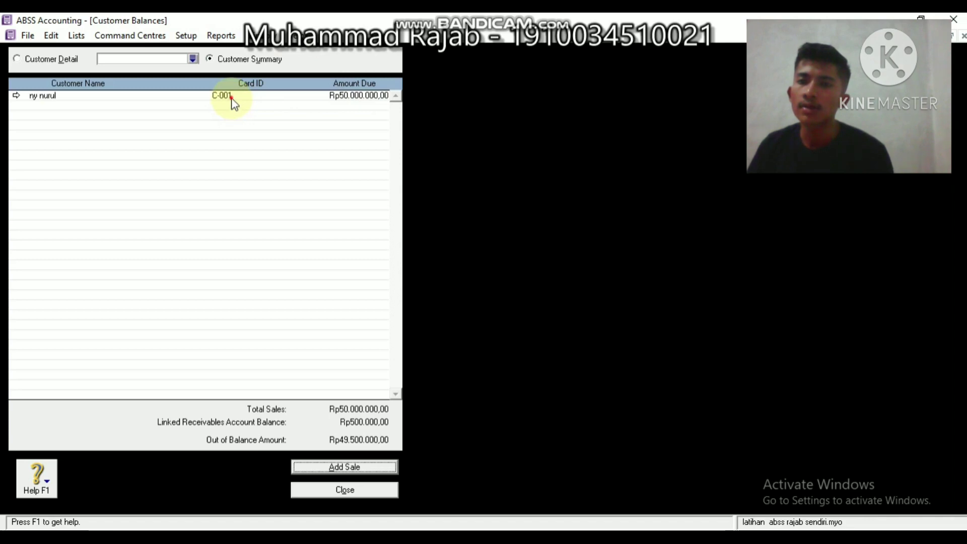
pyautogui.doubleClick(232, 99)
pyautogui.click(232, 99)
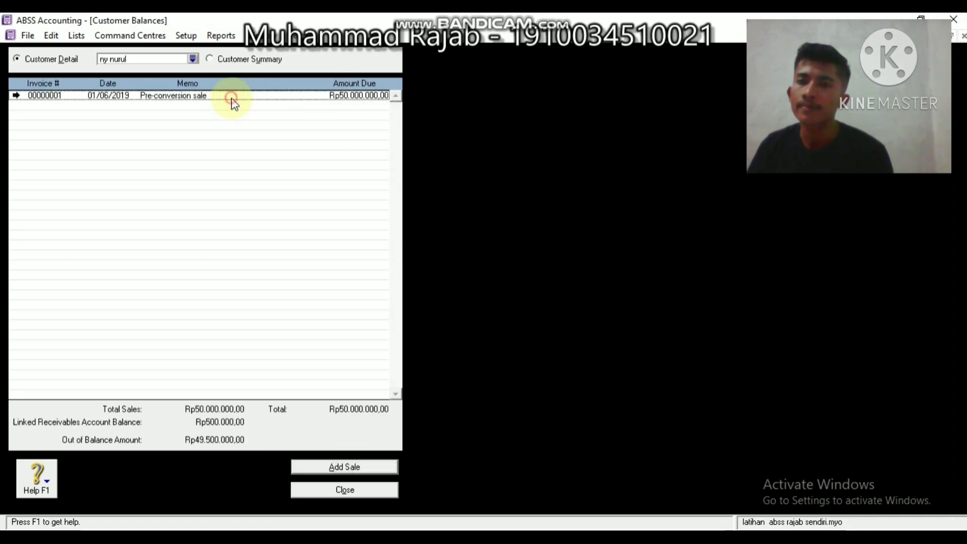
pyautogui.doubleClick(232, 100)
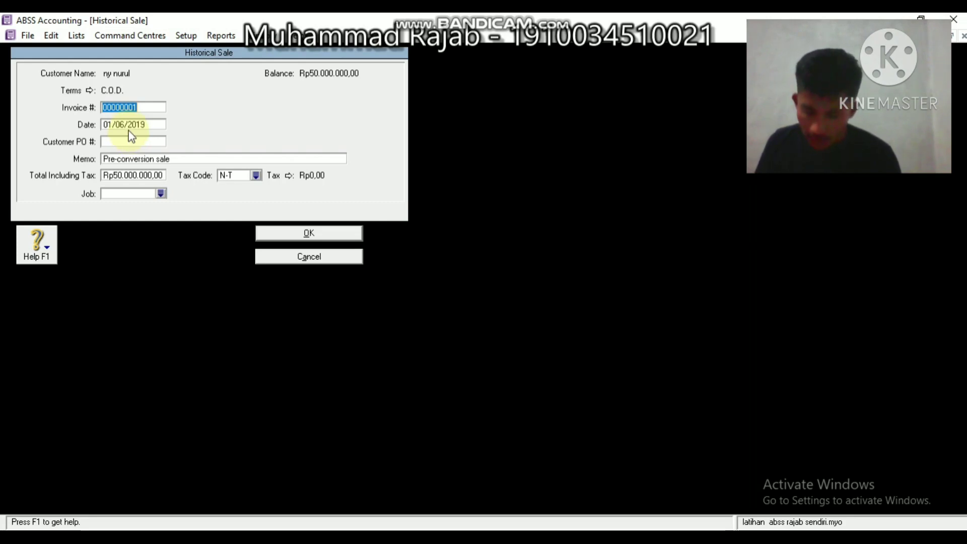
# Set the historical sale's total including tax to Rp500.000, save it and close the customer balances
pyautogui.click(153, 173)
pyautogui.write('5')
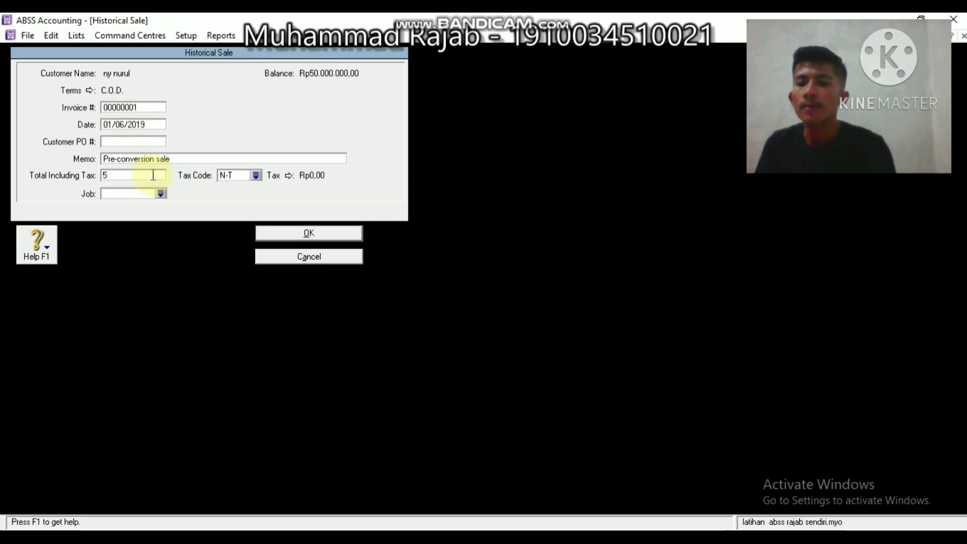
pyautogui.write('00.000')
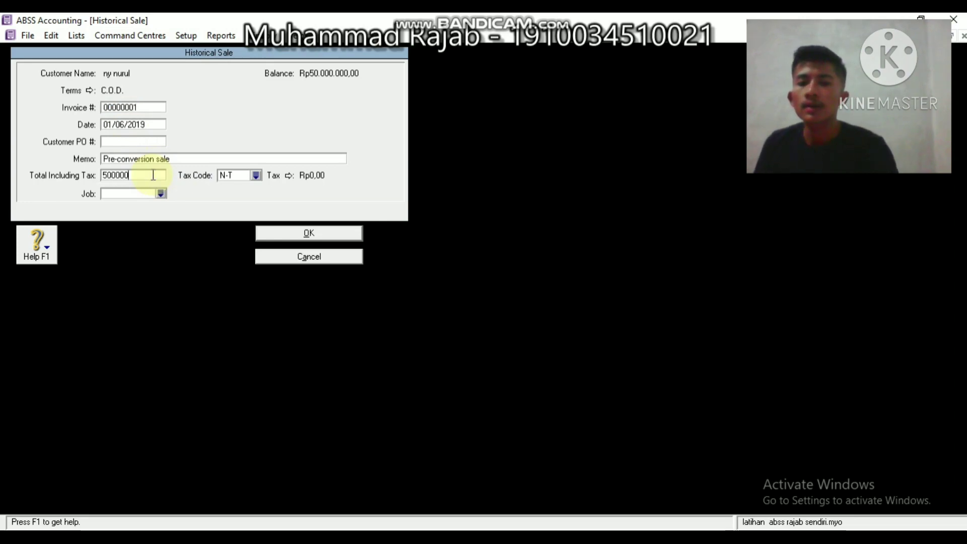
pyautogui.press('Tab')
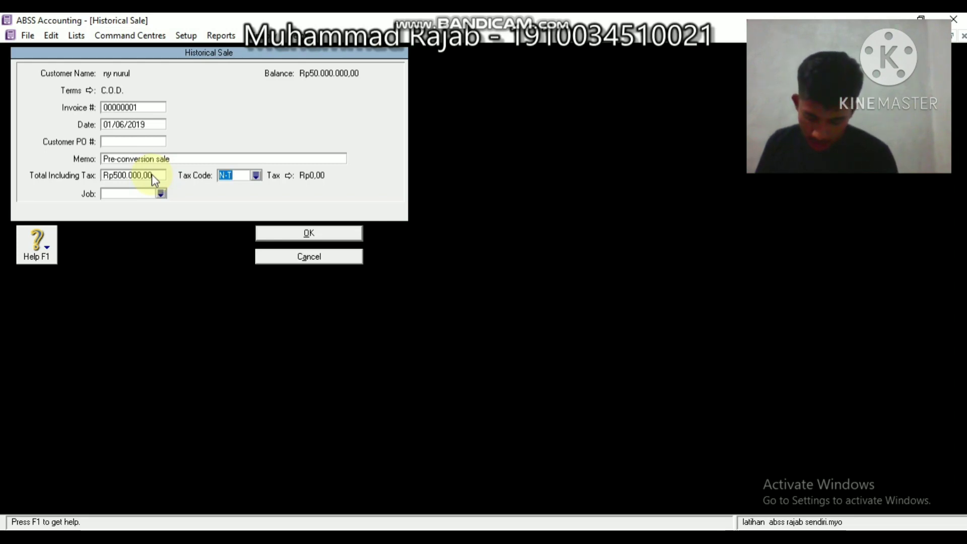
pyautogui.click(305, 235)
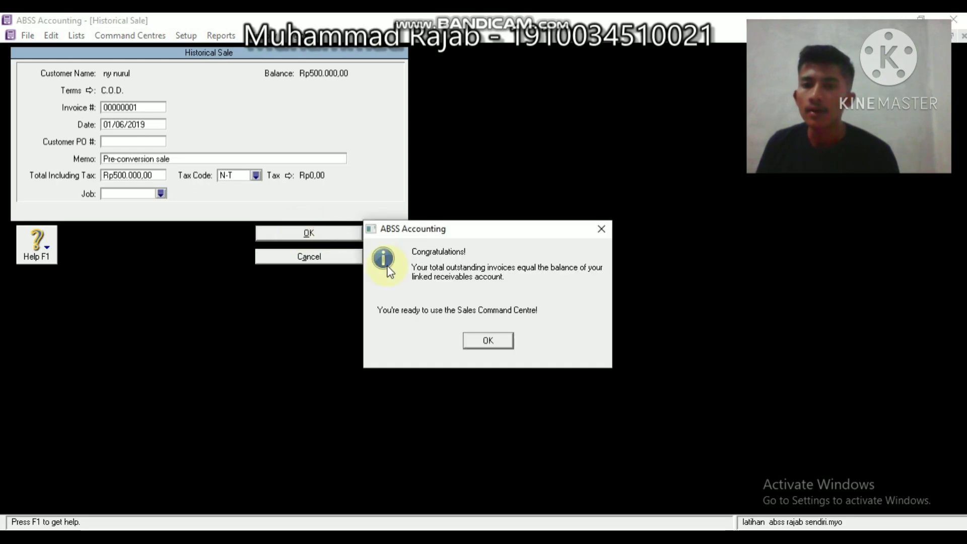
pyautogui.click(475, 338)
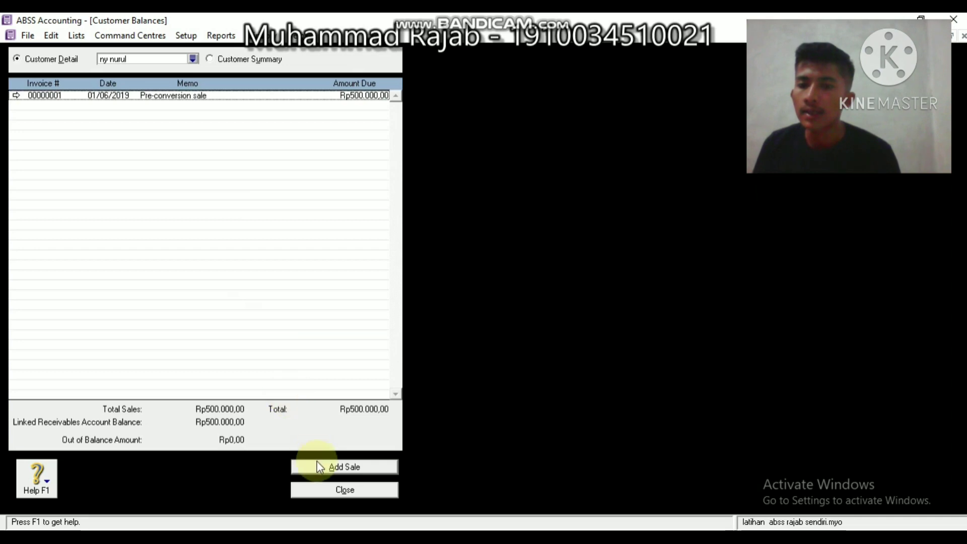
pyautogui.click(319, 486)
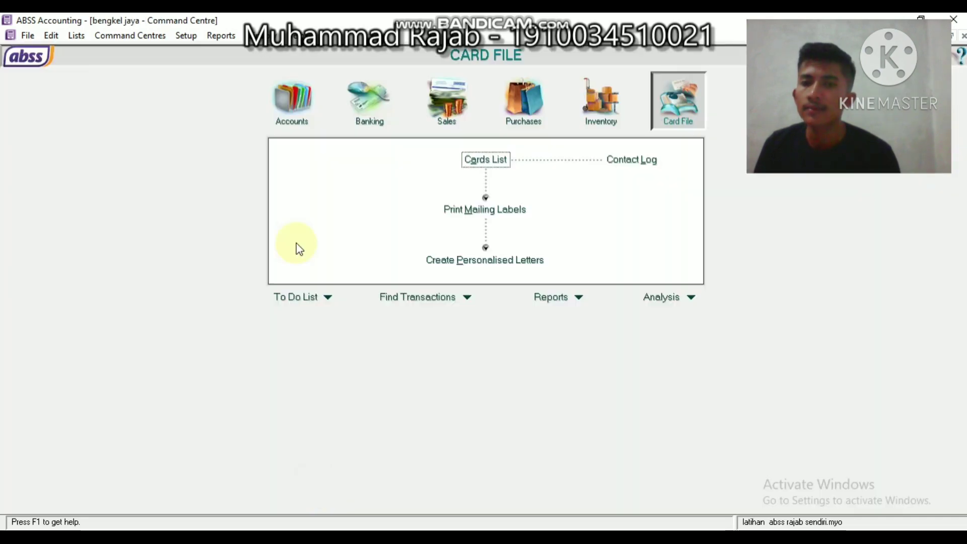
# Open the supplier balances and start a historical purchase for the listed supplier
pyautogui.click(192, 34)
pyautogui.moveTo(222, 67)
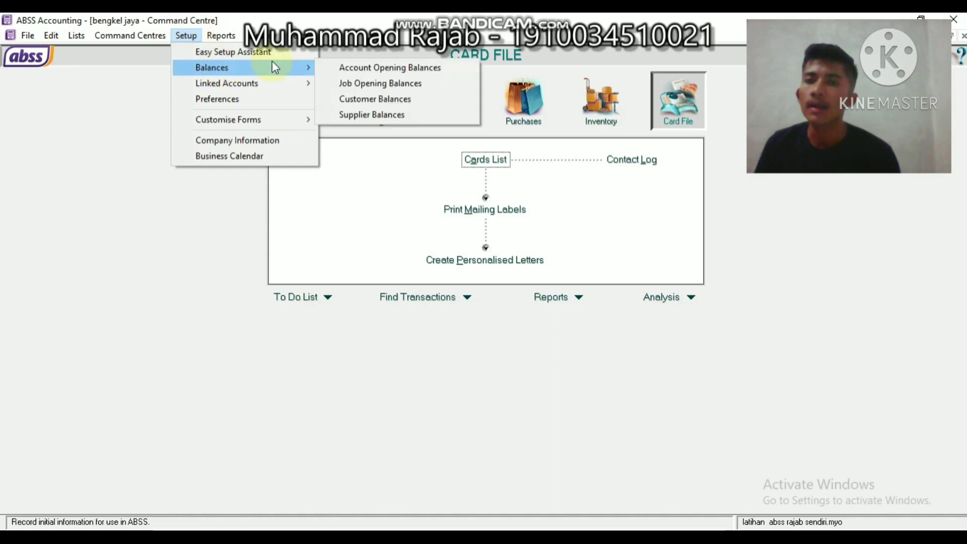
pyautogui.click(340, 115)
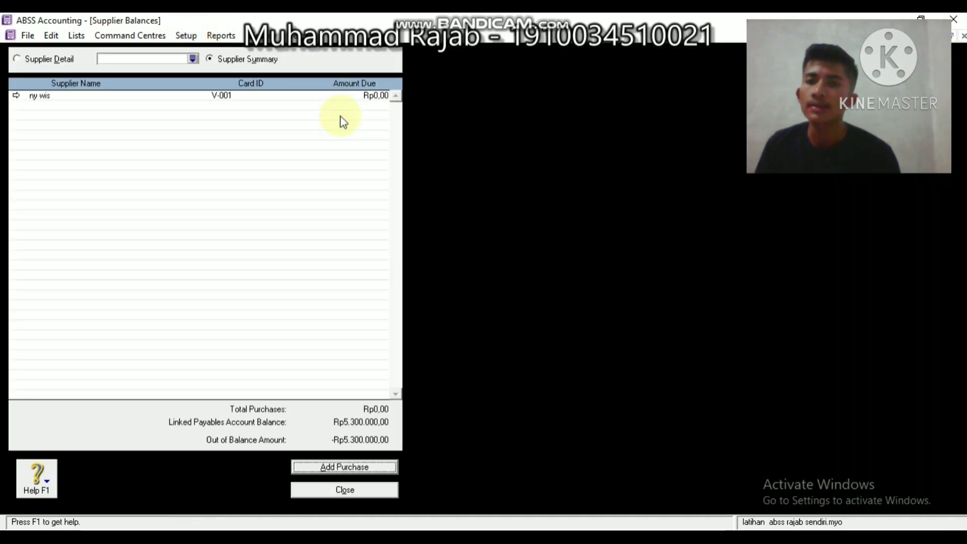
pyautogui.doubleClick(272, 95)
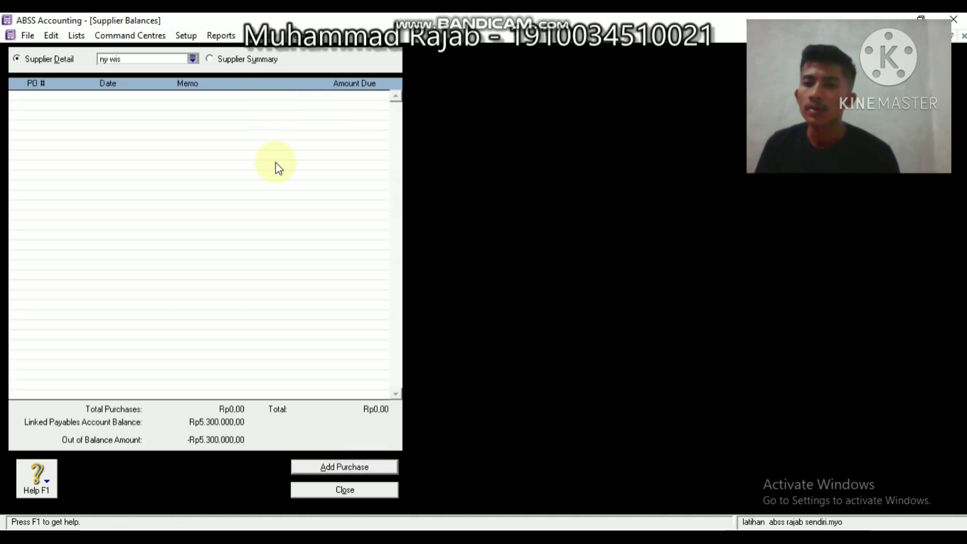
pyautogui.click(332, 464)
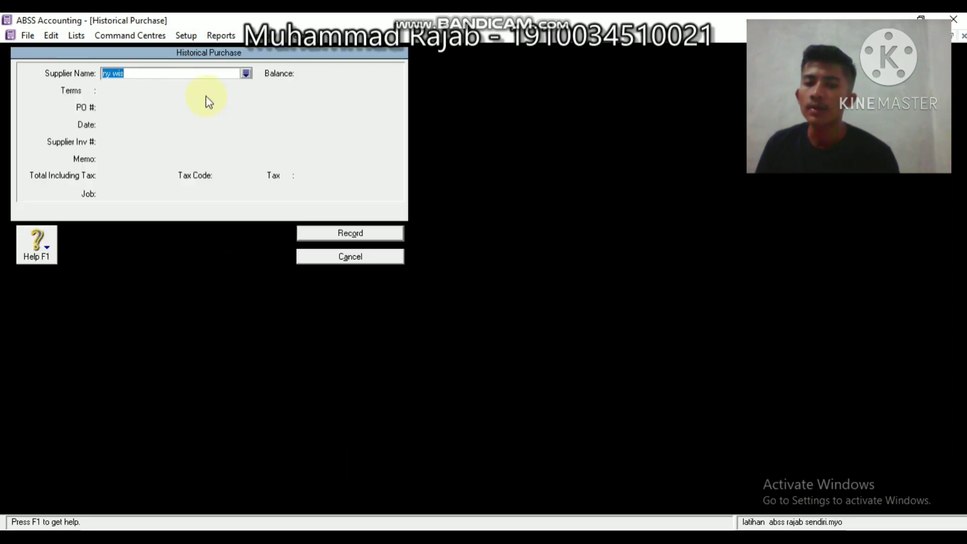
pyautogui.press('Tab')
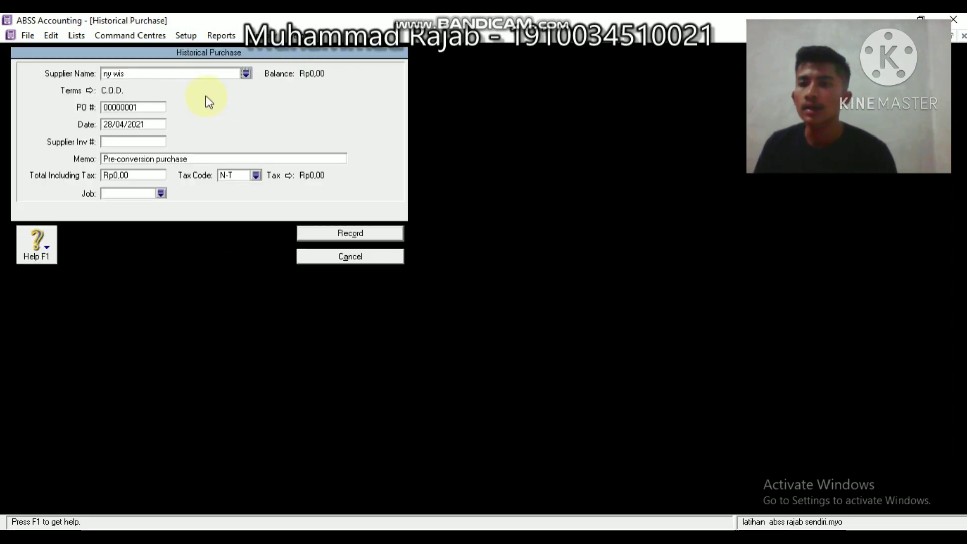
# Set the historical purchase's date to 02/06/2019
pyautogui.click(113, 126)
pyautogui.click(113, 127)
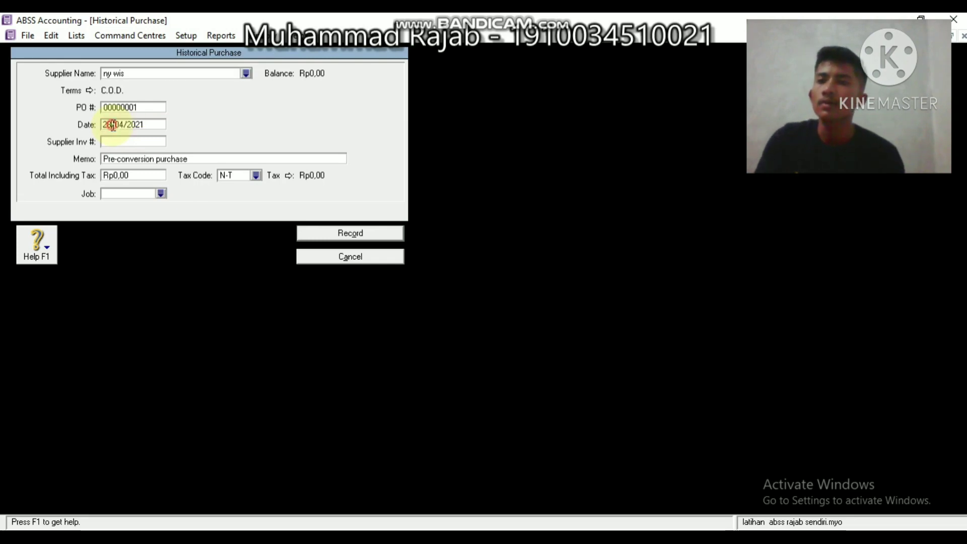
pyautogui.press('BackSpace')
pyautogui.press('BackSpace')
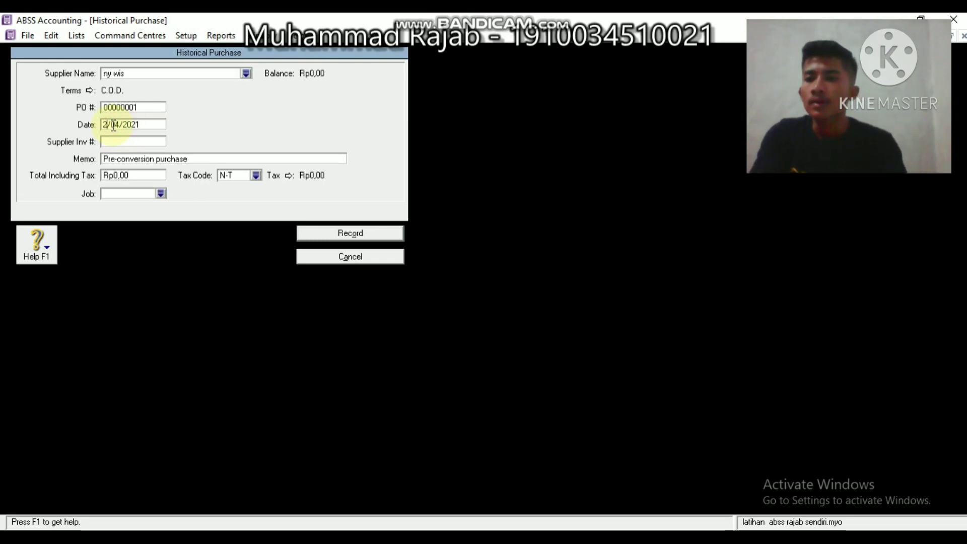
pyautogui.write('2')
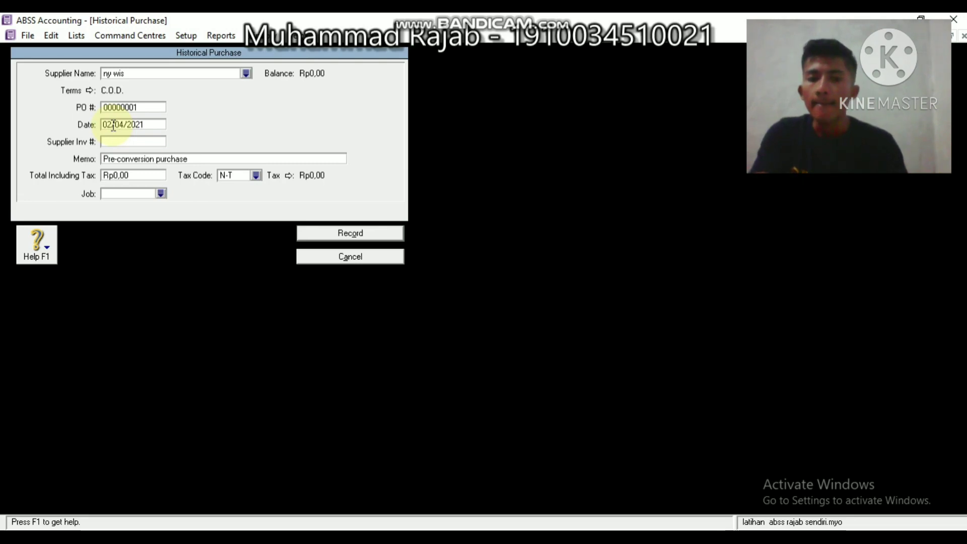
pyautogui.press('Delete')
pyautogui.press('Delete')
pyautogui.press('Delete')
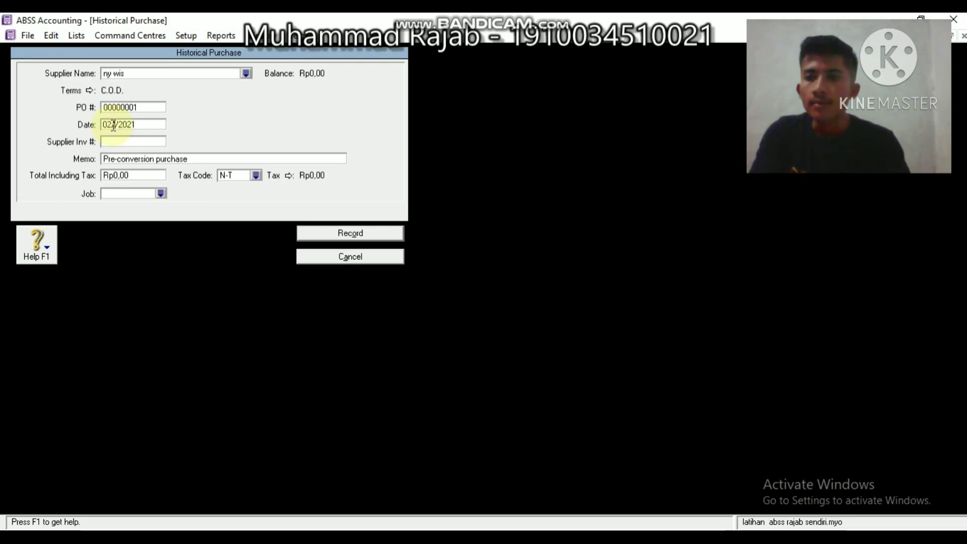
pyautogui.write('/06')
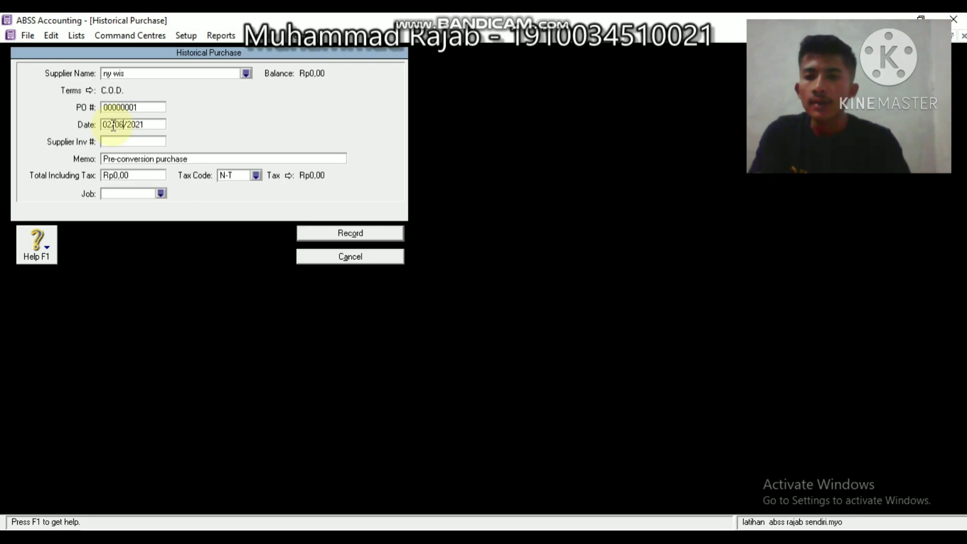
pyautogui.press('Right')
pyautogui.press('Right')
pyautogui.press('Right')
pyautogui.press('Right')
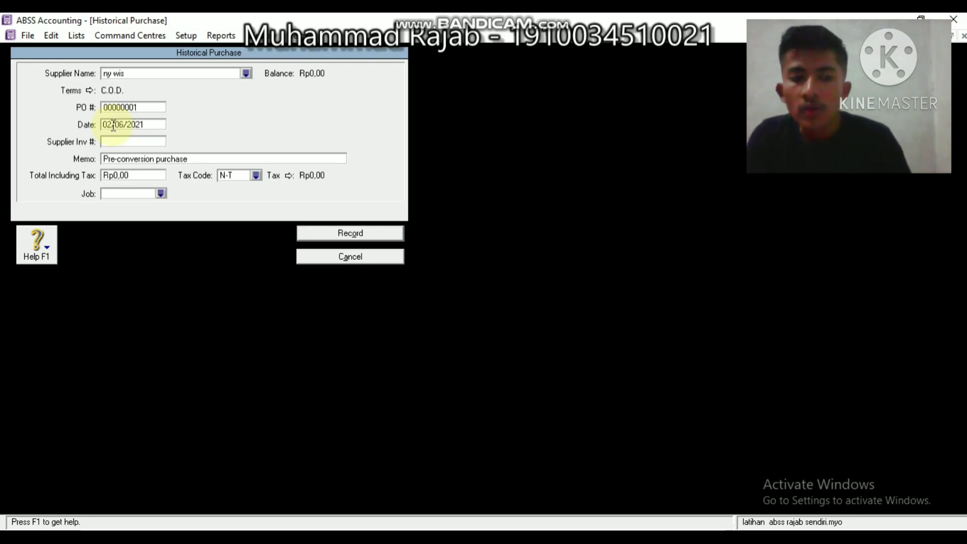
pyautogui.press('BackSpace')
pyautogui.press('BackSpace')
pyautogui.write('19')
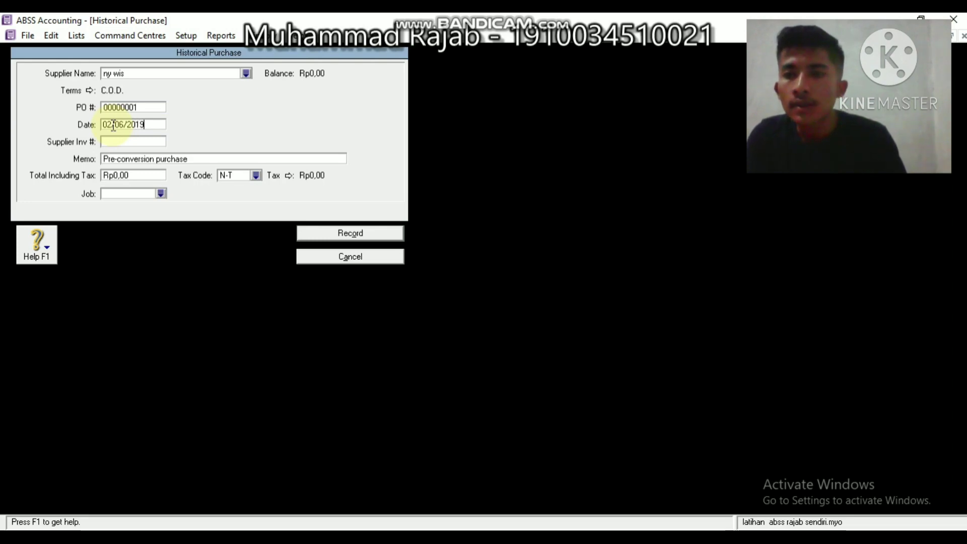
# Enter Rp5.300.000 as the purchase's total including tax, record it and close the supplier balances
pyautogui.click(131, 174)
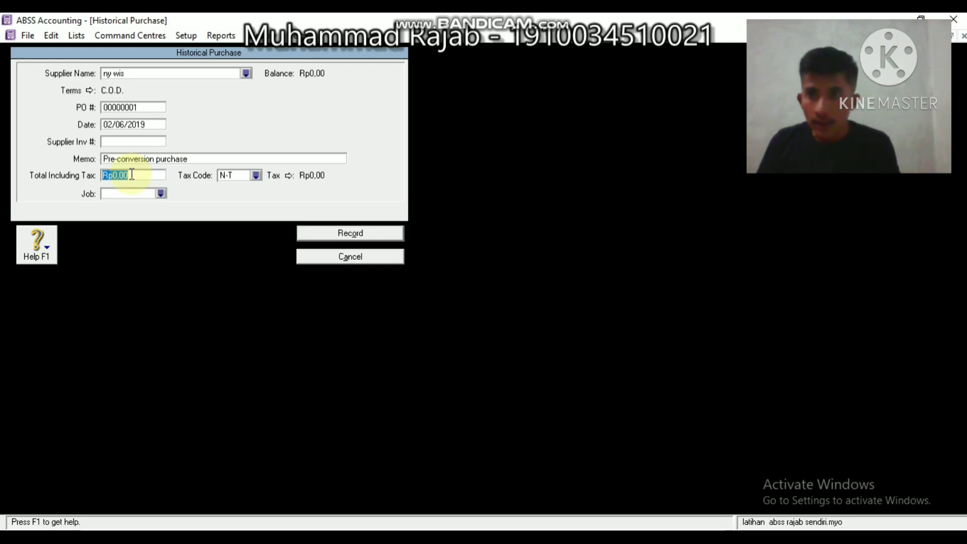
pyautogui.write('5')
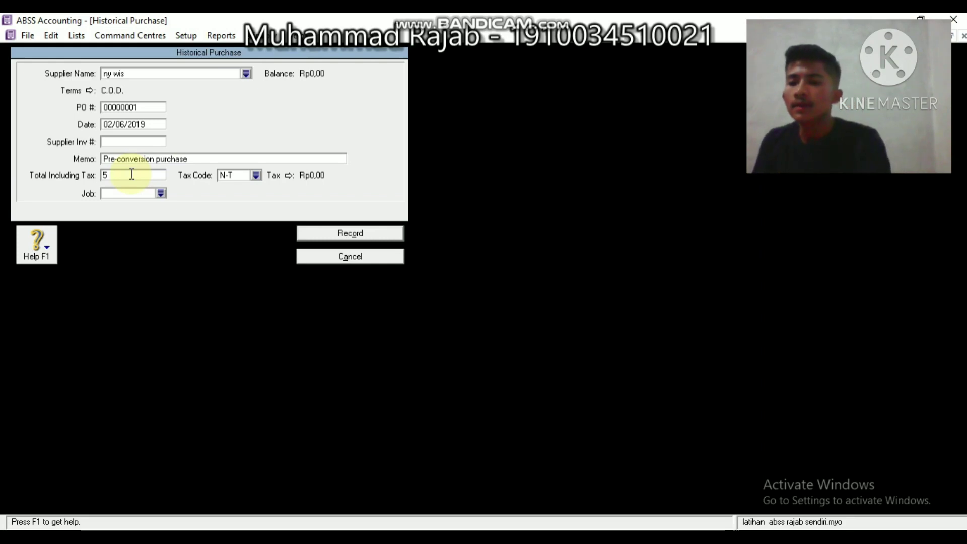
pyautogui.write('300')
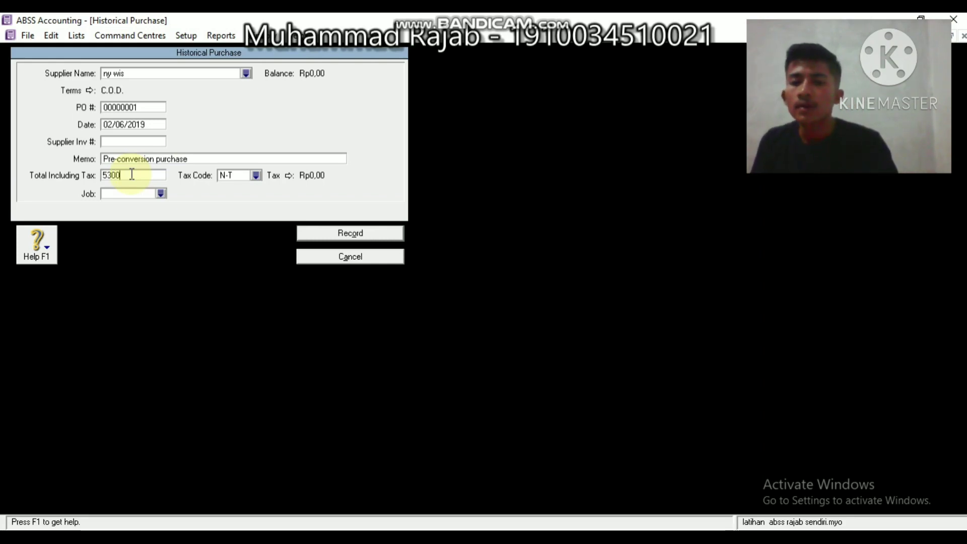
pyautogui.write('000')
pyautogui.press('Tab')
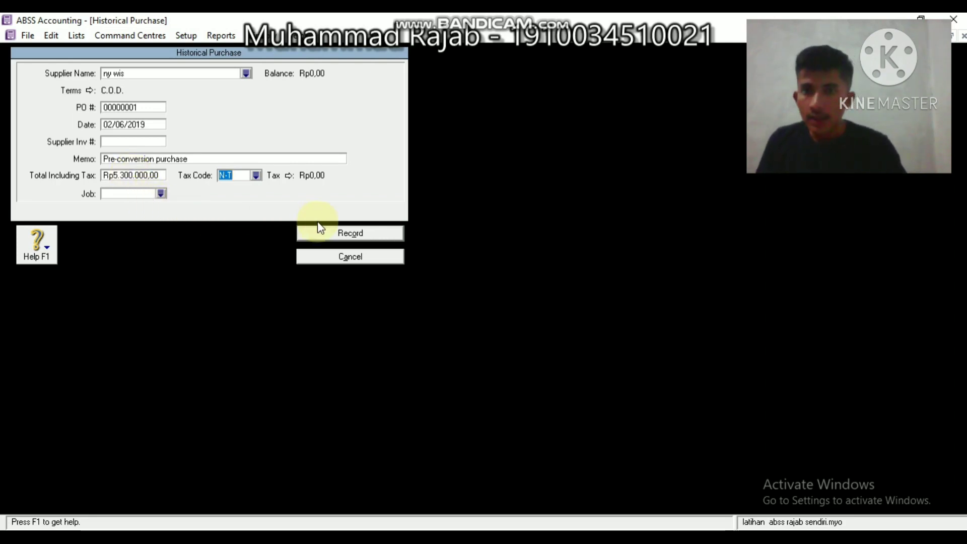
pyautogui.click(323, 236)
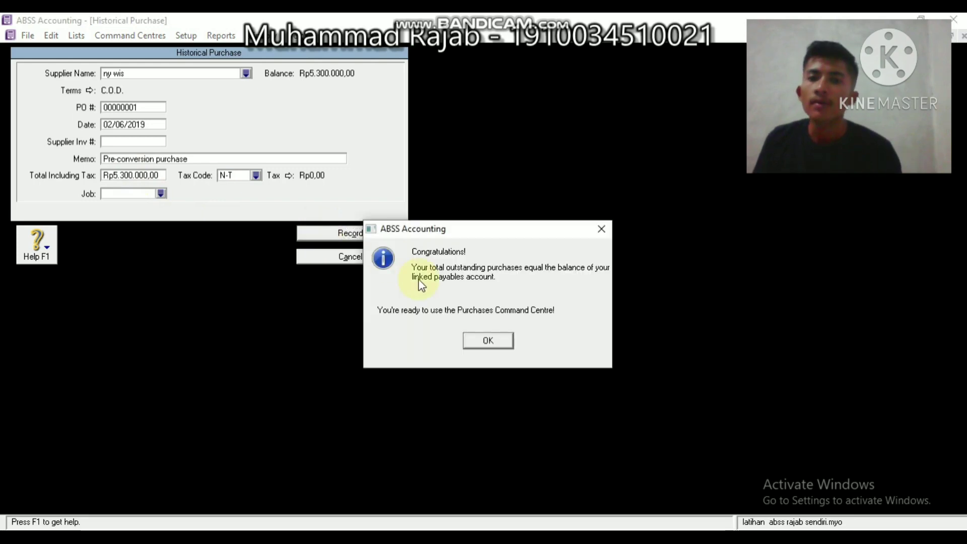
pyautogui.click(488, 341)
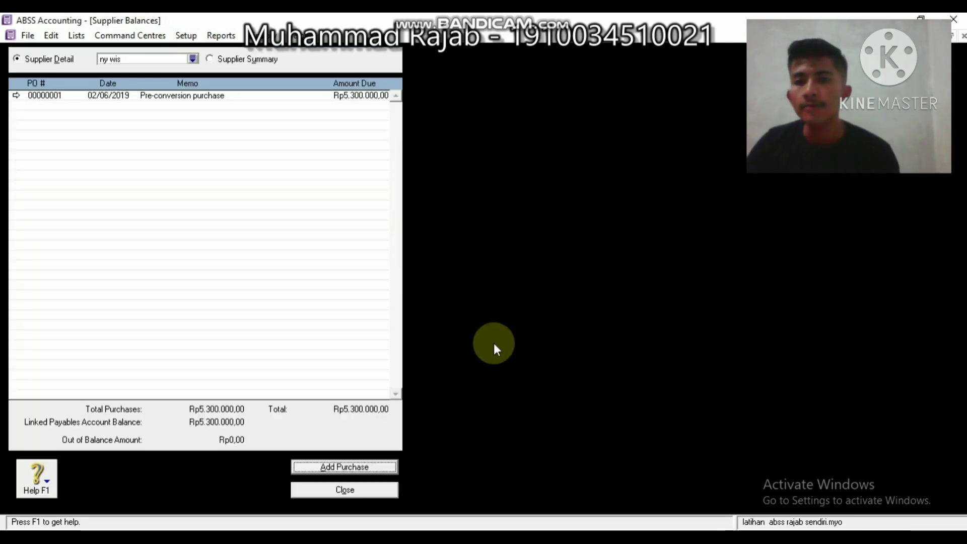
pyautogui.click(346, 491)
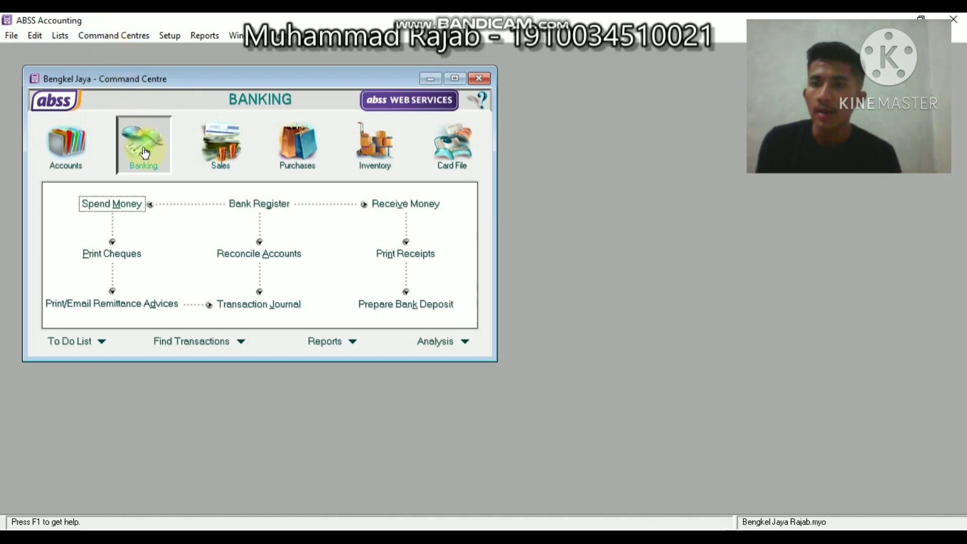
# Start a Receive Money transaction deposited to the Cash account and set its date to 01/06/2019
pyautogui.click(385, 207)
pyautogui.click(385, 208)
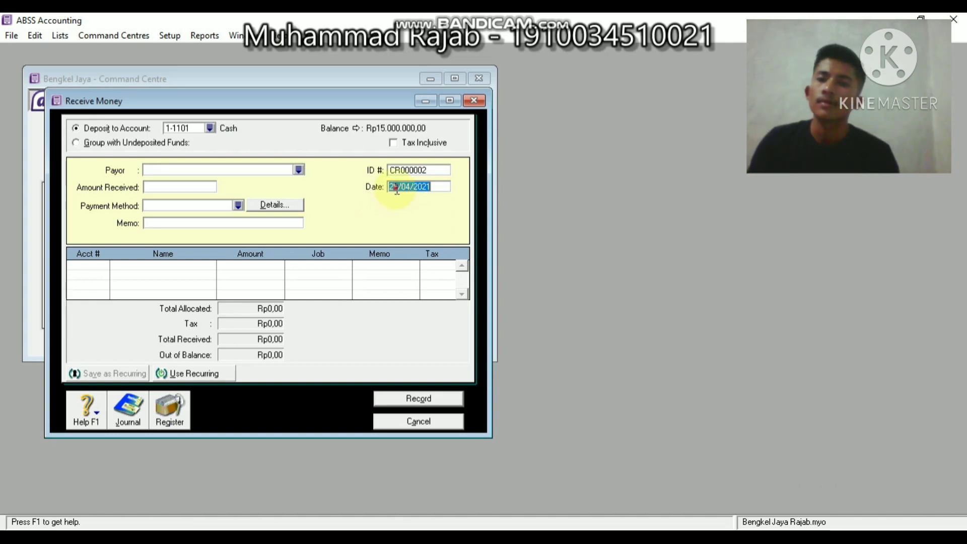
pyautogui.click(397, 188)
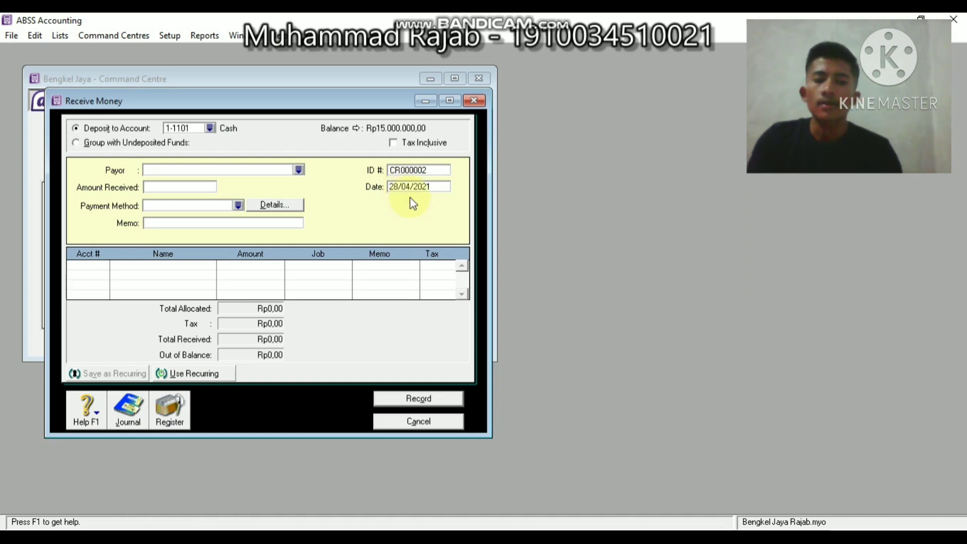
pyautogui.press('BackSpace')
pyautogui.press('BackSpace')
pyautogui.write('0')
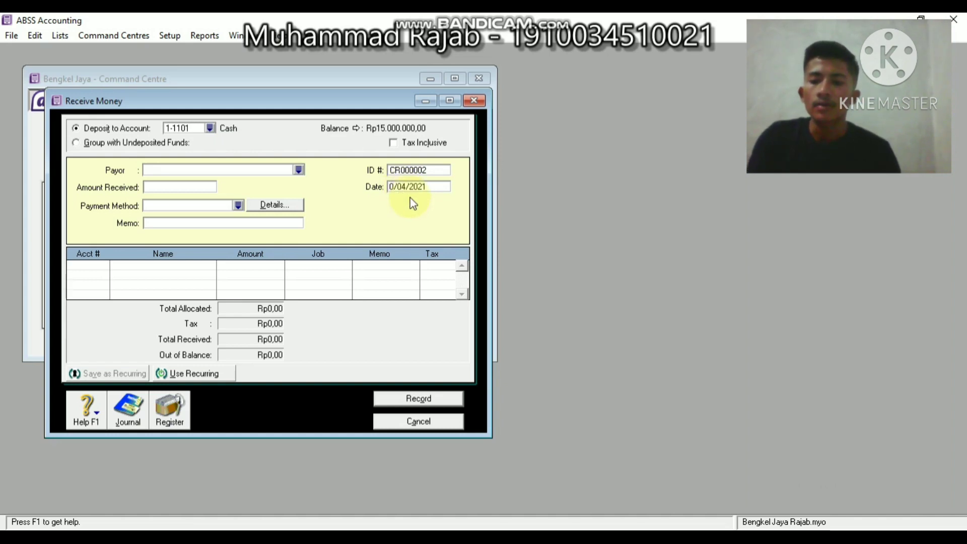
pyautogui.write('1')
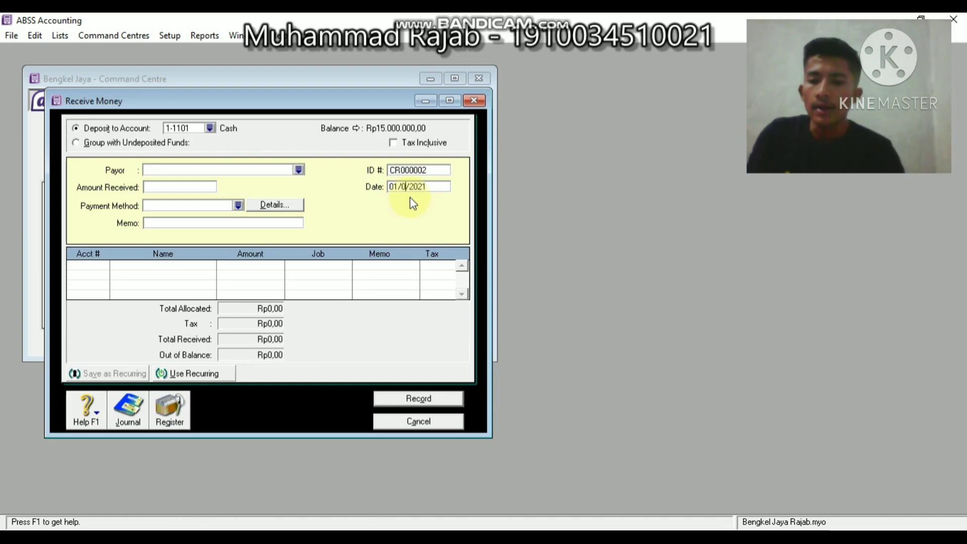
pyautogui.write('6')
pyautogui.press('Right')
pyautogui.press('Right')
pyautogui.press('Right')
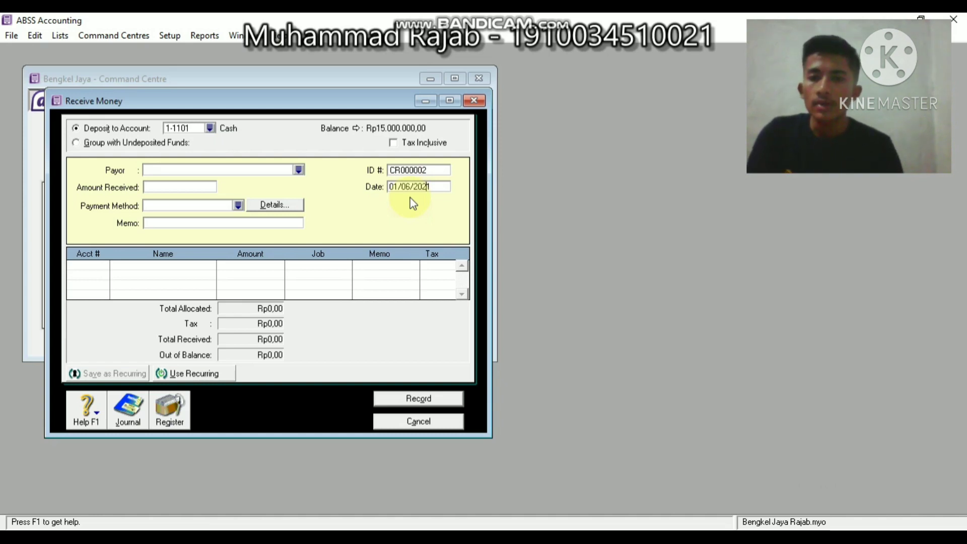
pyautogui.press('BackSpace')
pyautogui.press('BackSpace')
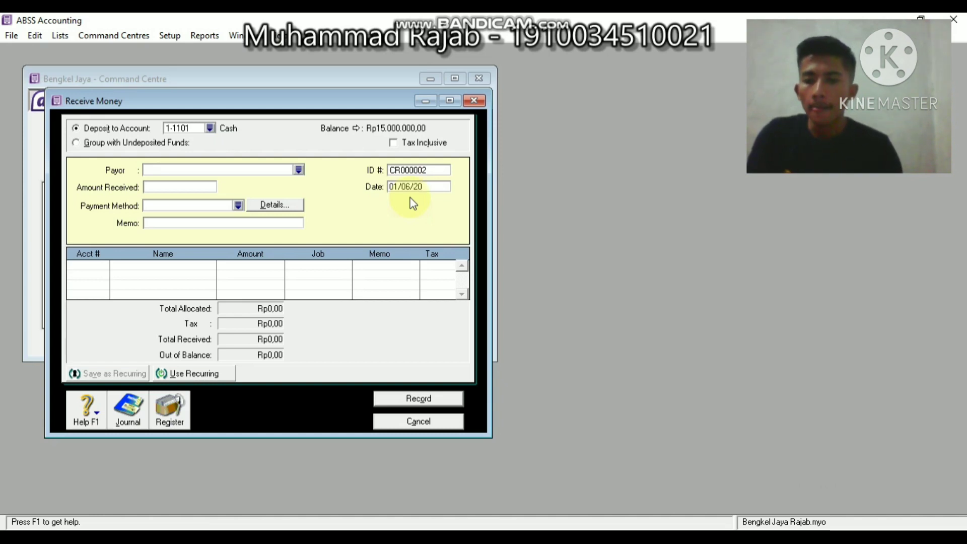
pyautogui.write('19')
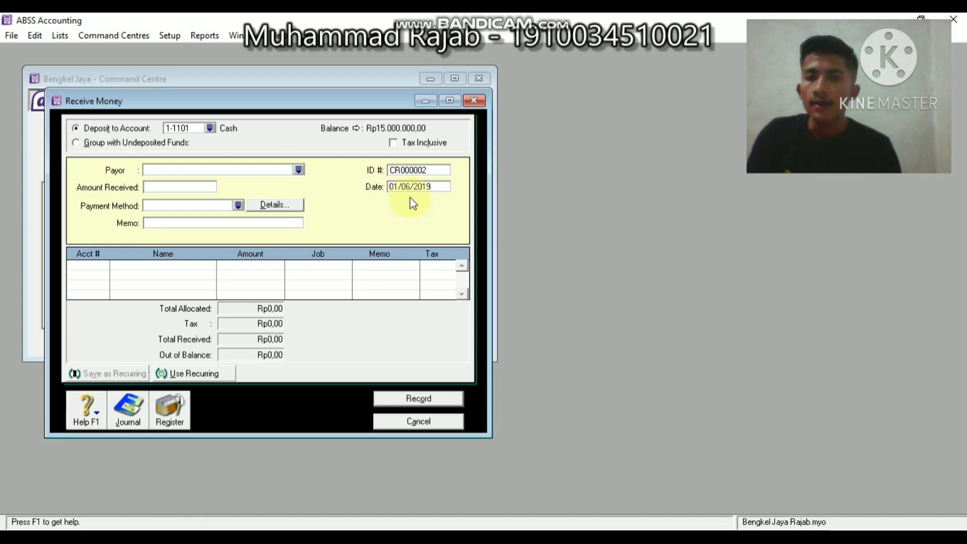
pyautogui.press('Tab')
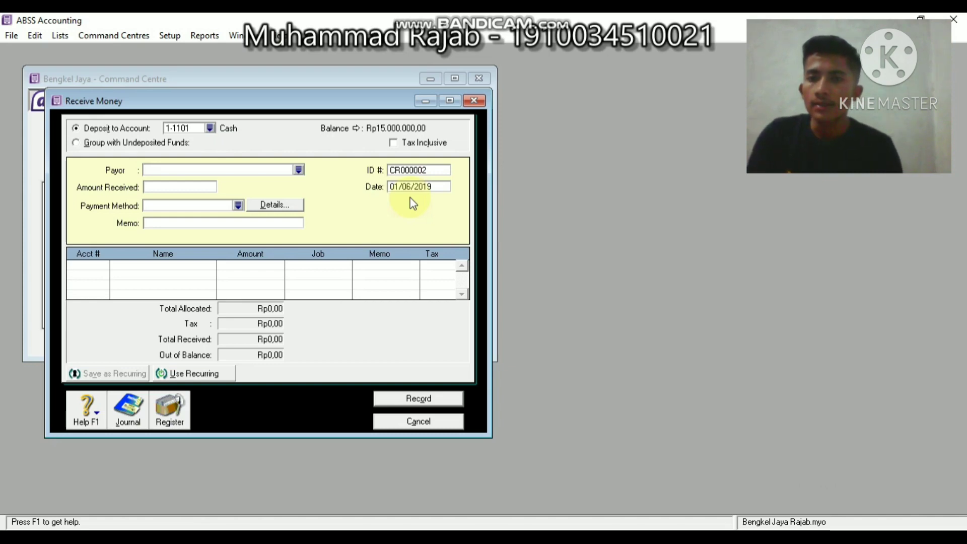
# Set the amount received to Rp10.000.000
pyautogui.click(178, 186)
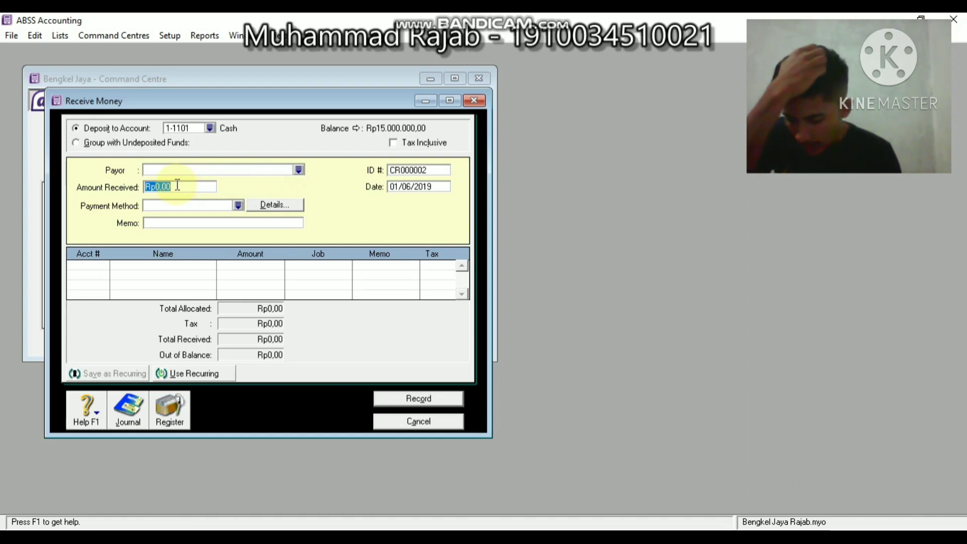
pyautogui.write('10')
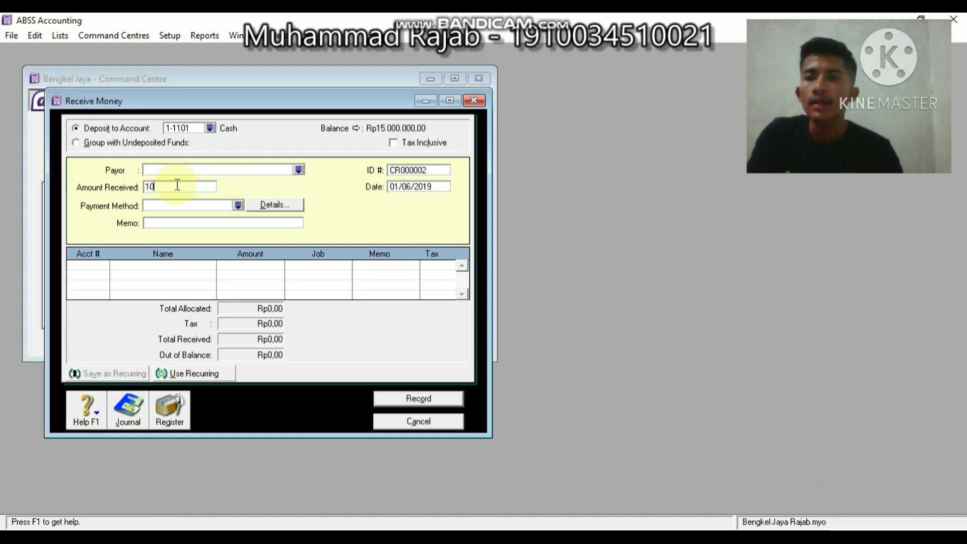
pyautogui.write('00000')
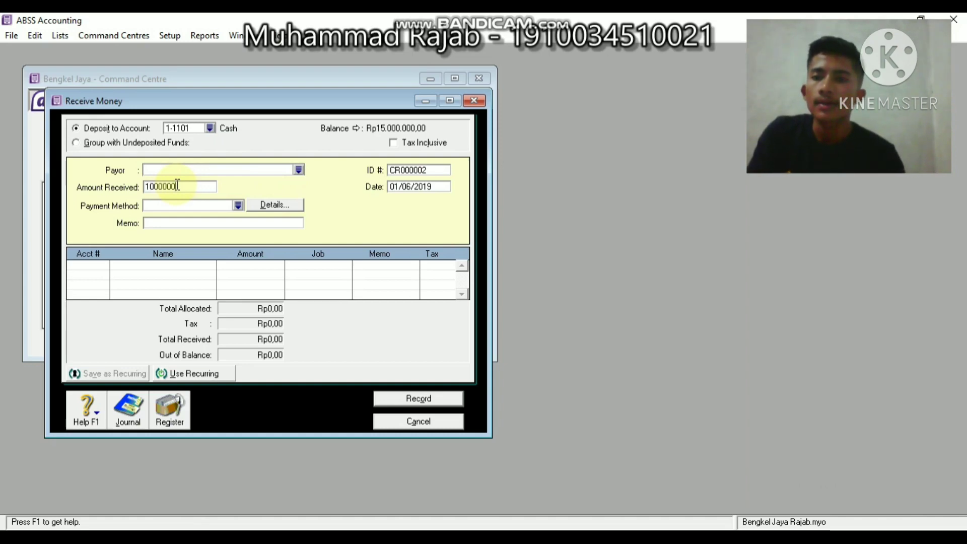
pyautogui.write('0')
pyautogui.press('Tab')
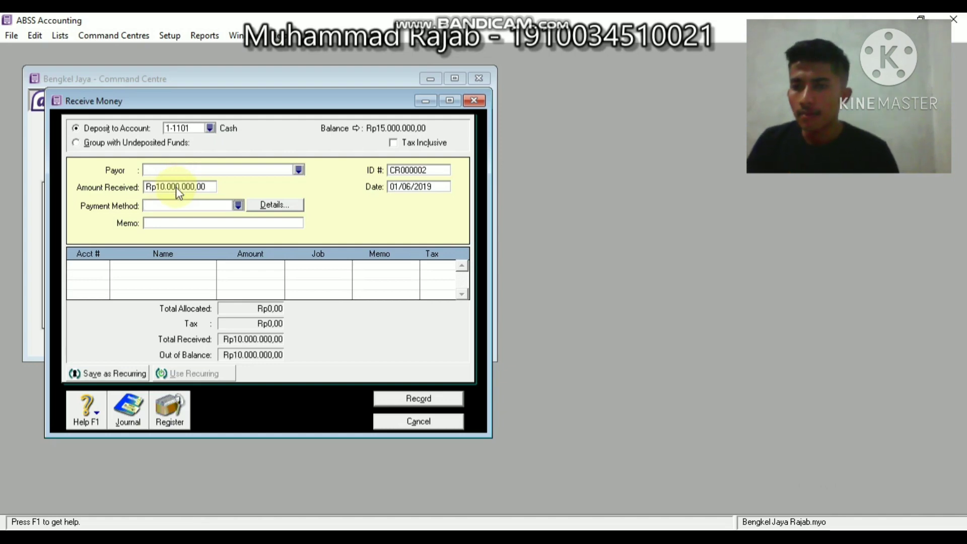
# Enter "storan modal awal" as the memo of the received-money transaction
pyautogui.click(171, 222)
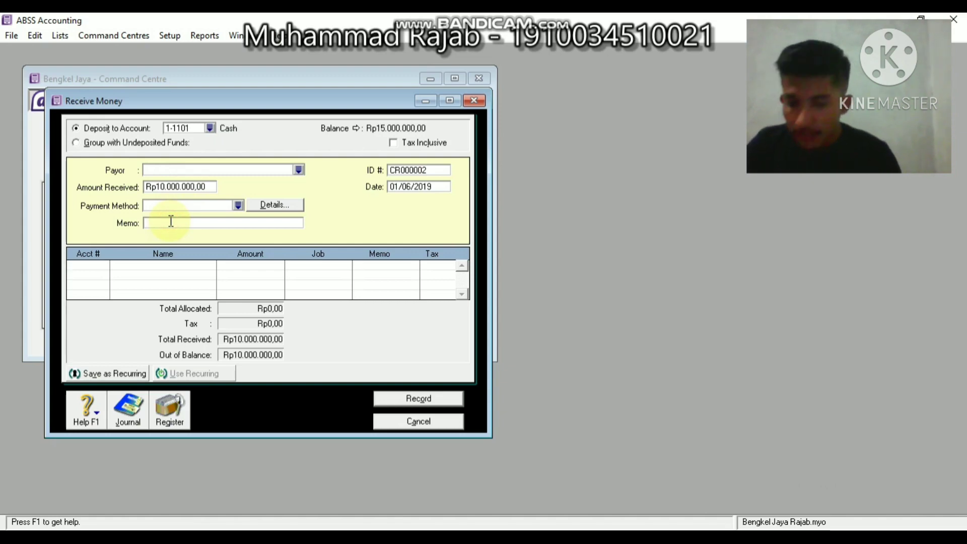
pyautogui.write('stor')
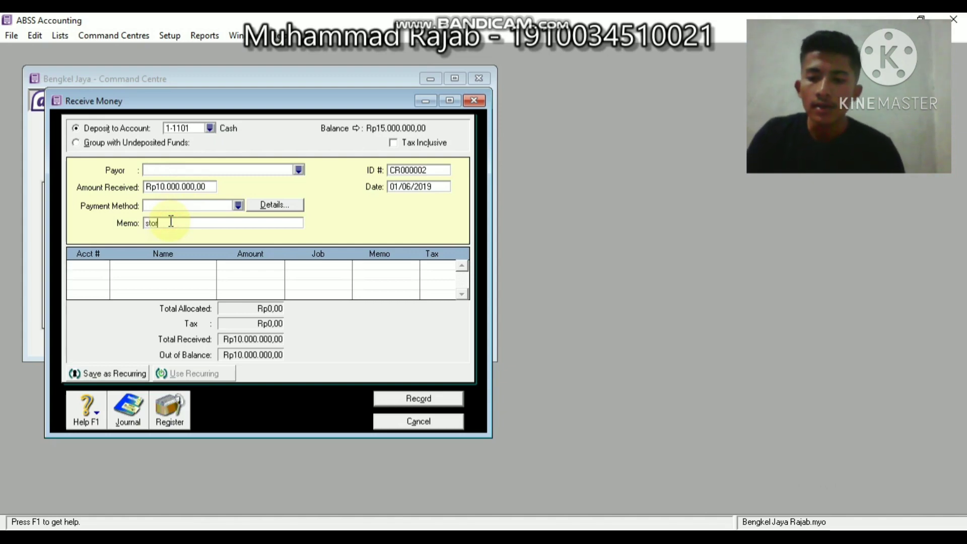
pyautogui.write('an mod')
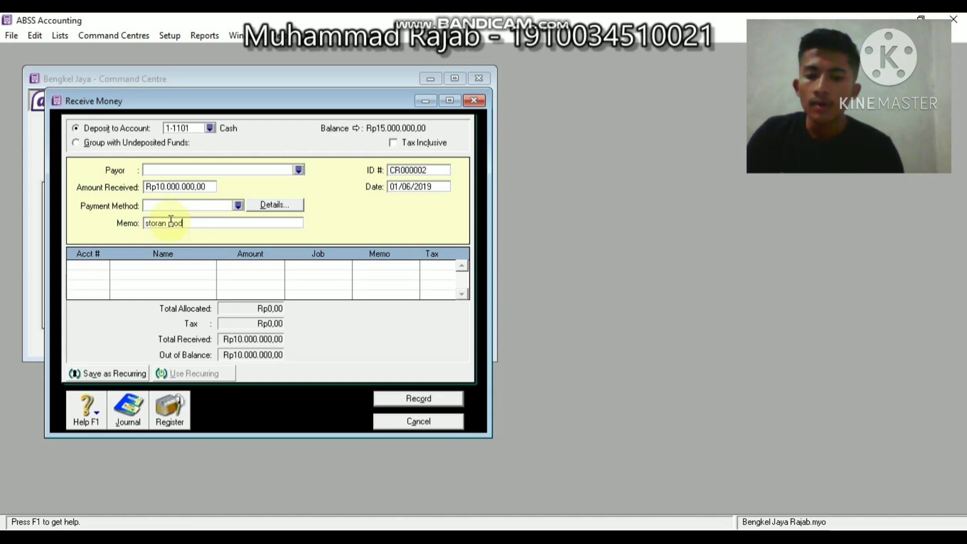
pyautogui.write('al ')
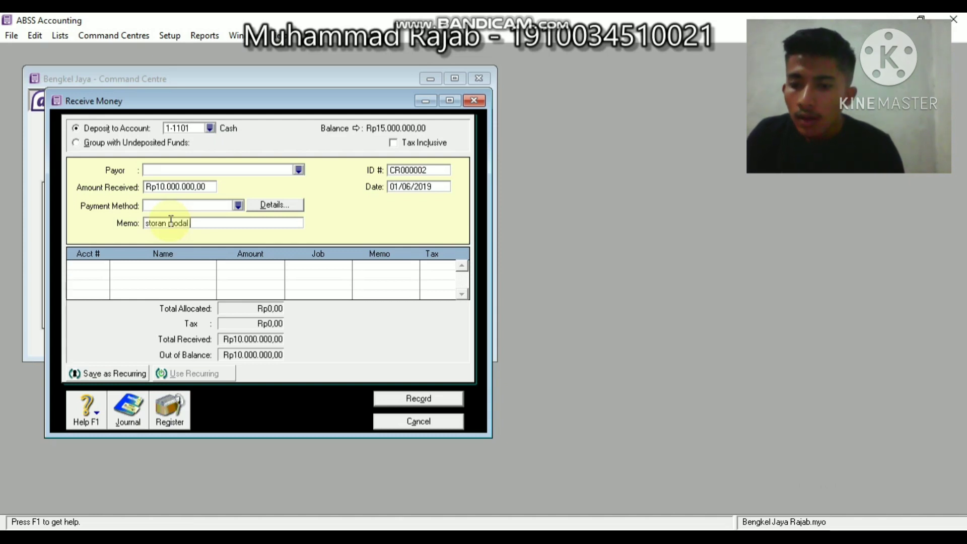
pyautogui.write('awal')
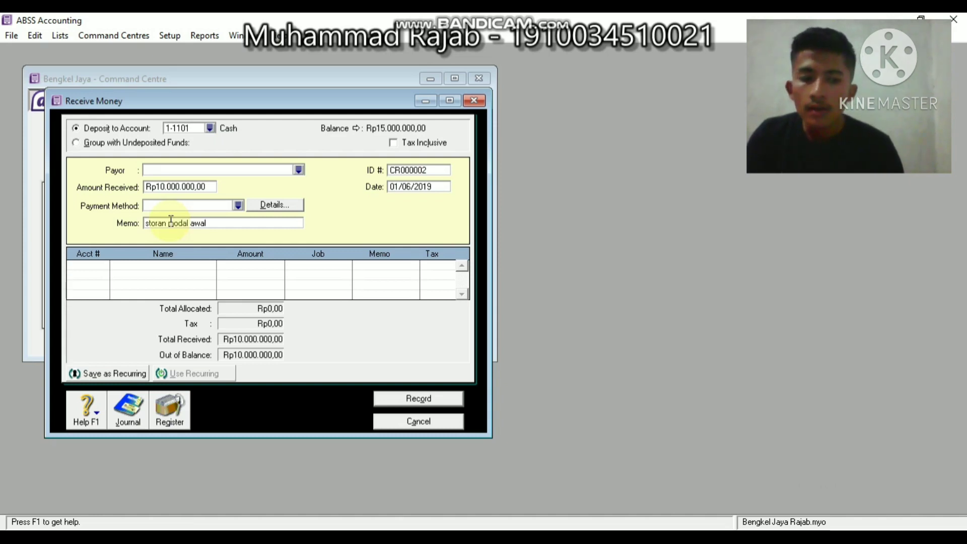
pyautogui.press('Tab')
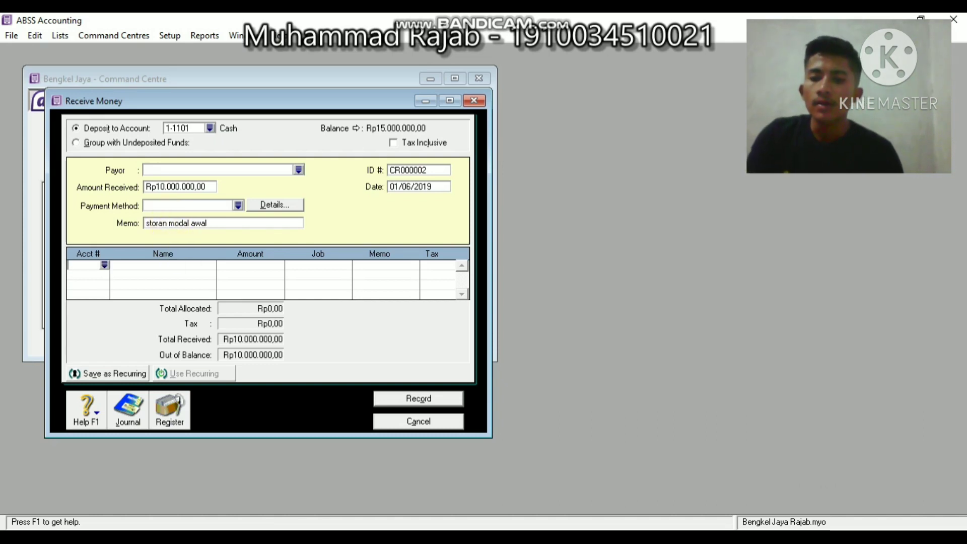
# Allocate the received amount to the equity account 3-1300 Capital
pyautogui.write('1100')
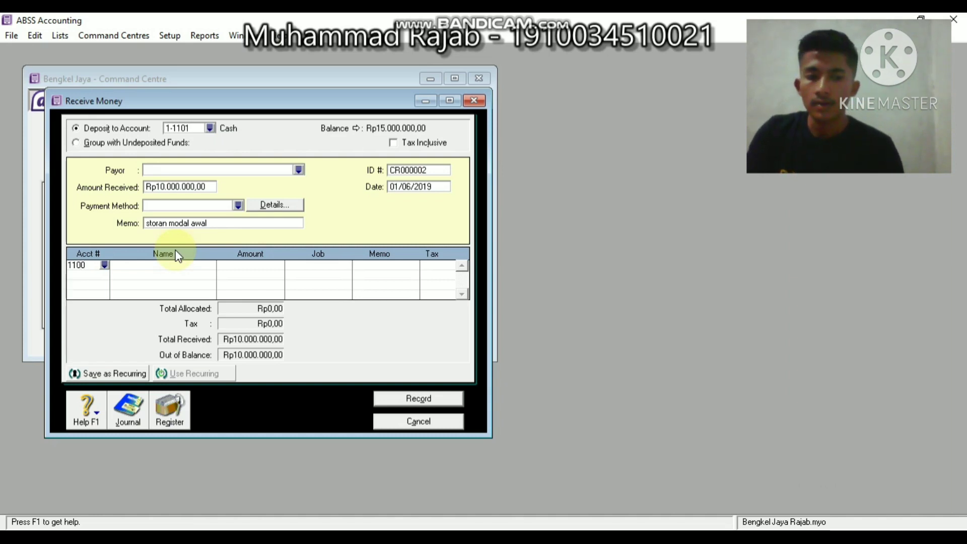
pyautogui.press('Tab')
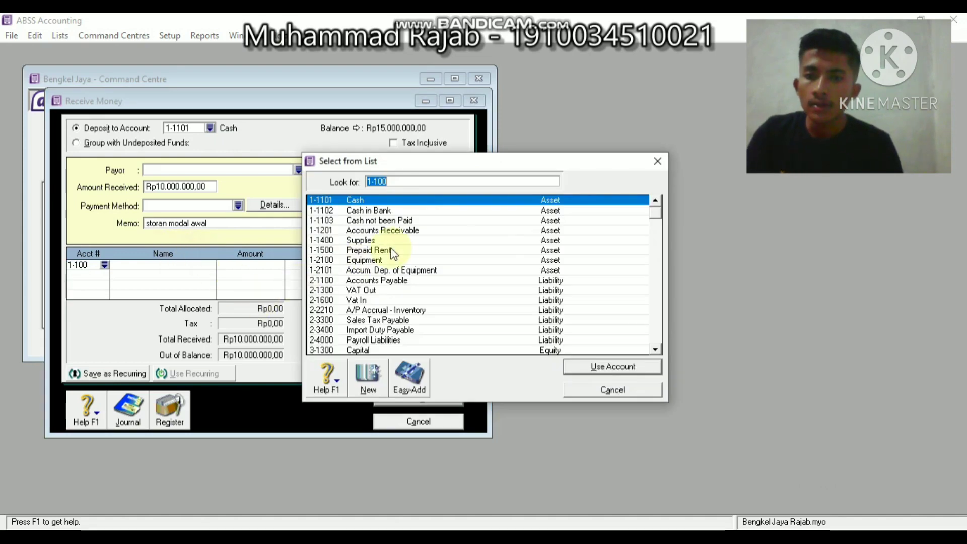
pyautogui.click(358, 350)
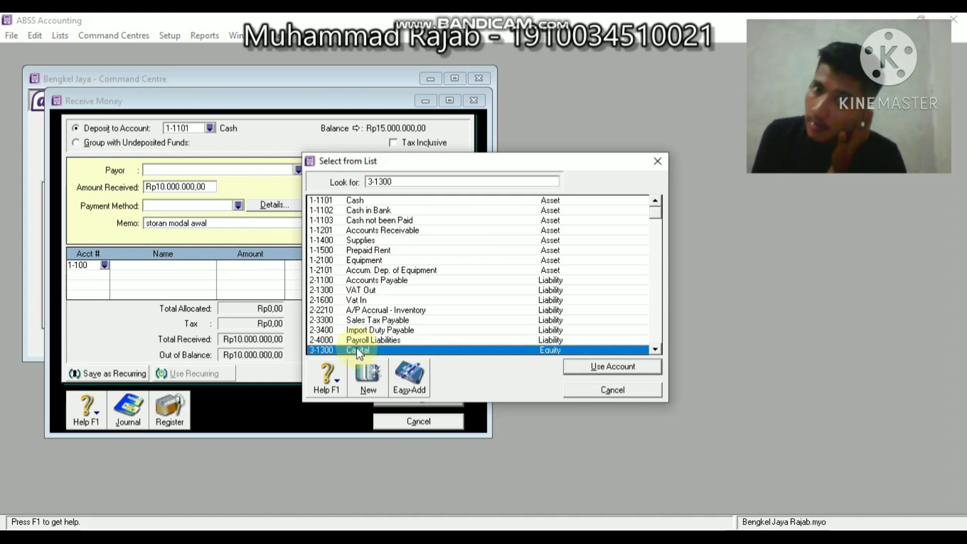
pyautogui.click(597, 368)
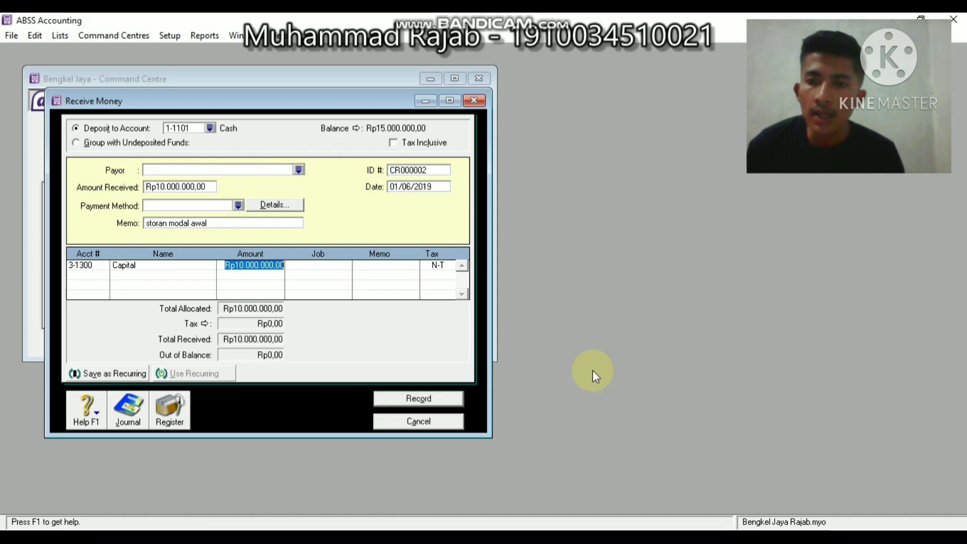
# Review the recap of the received-money transaction, record it and close the Receive Money window
pyautogui.click(426, 403)
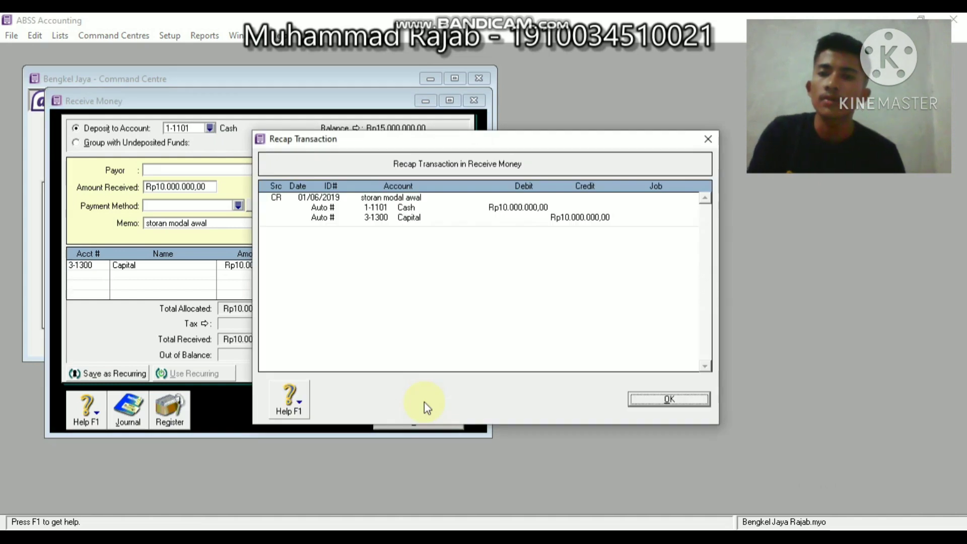
pyautogui.click(668, 400)
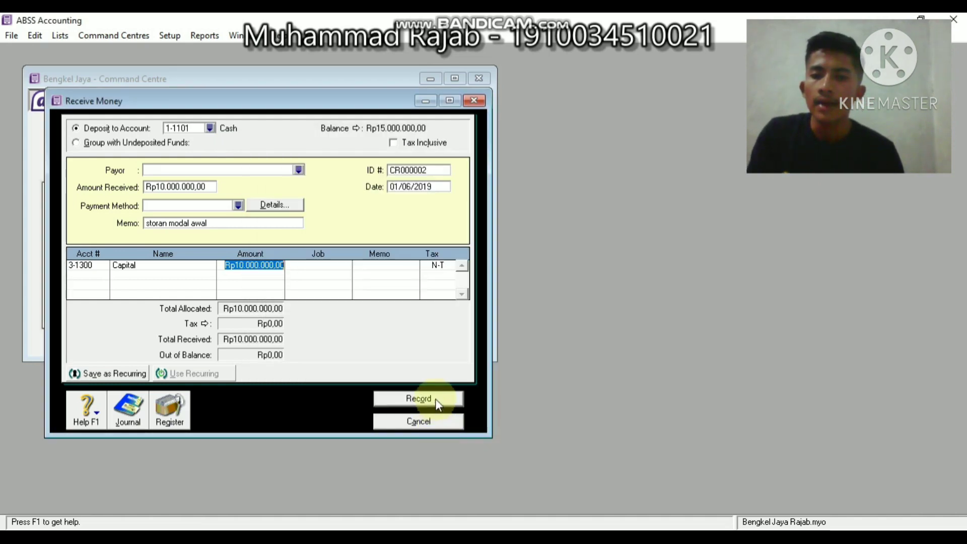
pyautogui.click(435, 398)
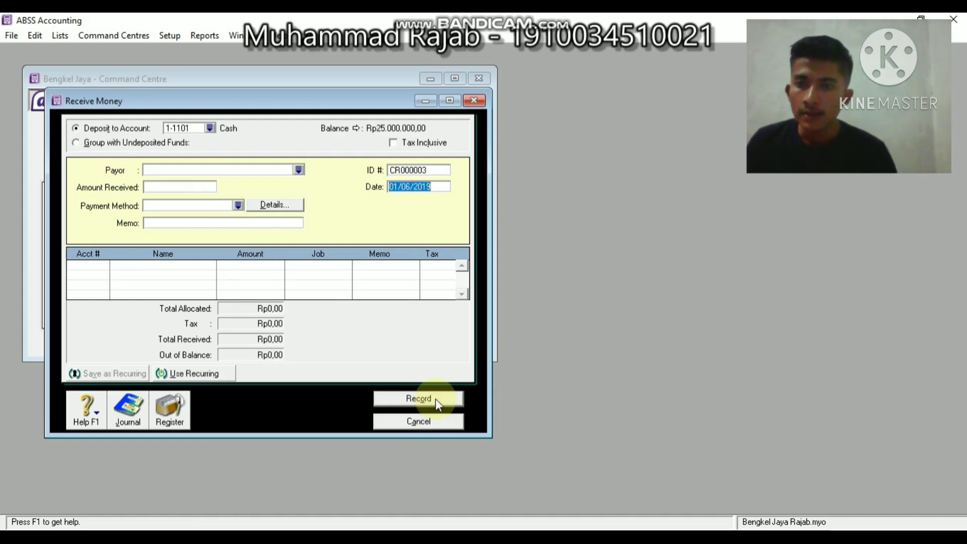
pyautogui.click(418, 424)
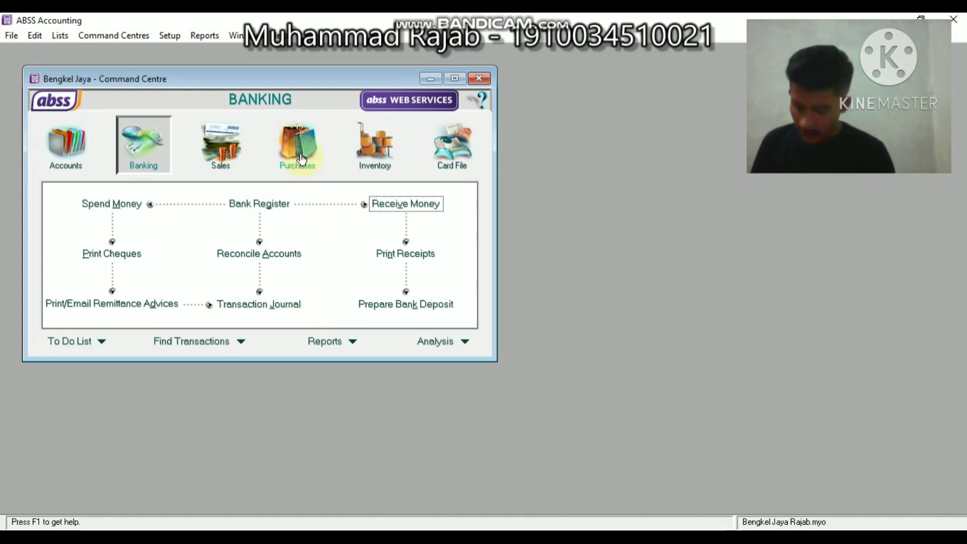
# Start a Spend Money transaction from the Cash account and set its date to 02/06/2019
pyautogui.click(125, 203)
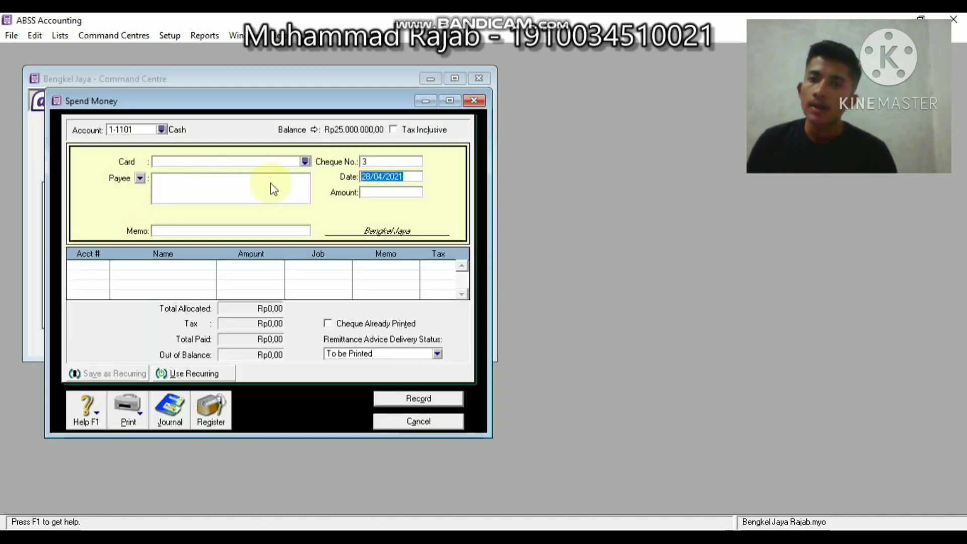
pyautogui.click(371, 175)
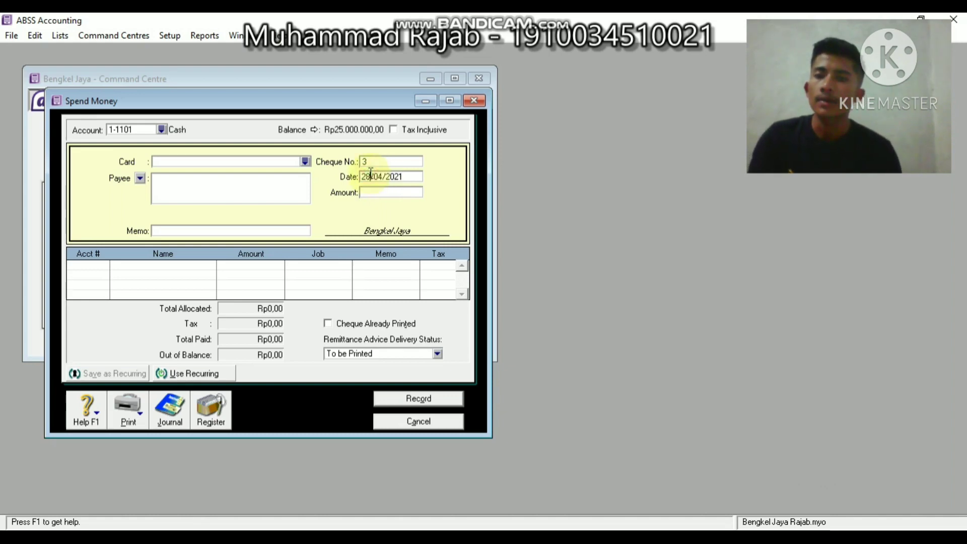
pyautogui.press('BackSpace')
pyautogui.press('BackSpace')
pyautogui.write('0')
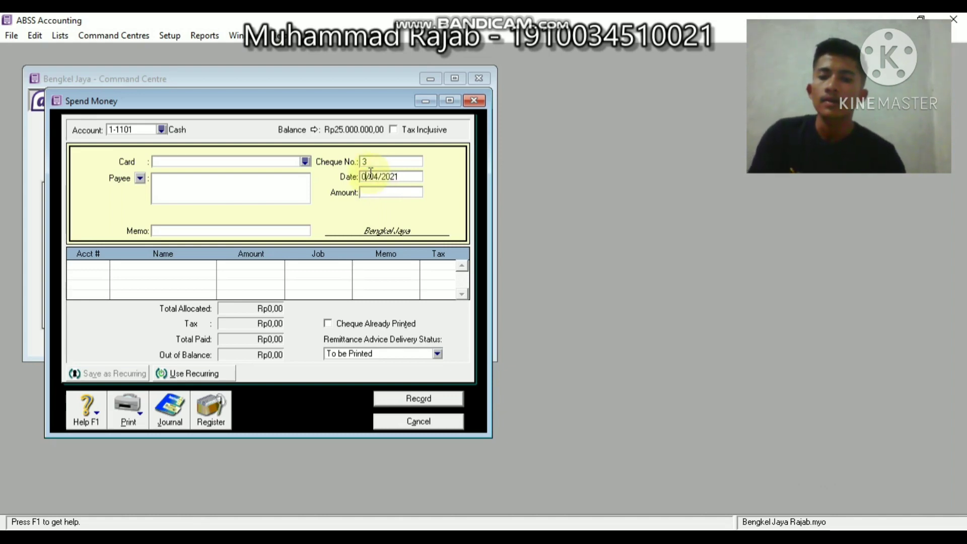
pyautogui.write('2')
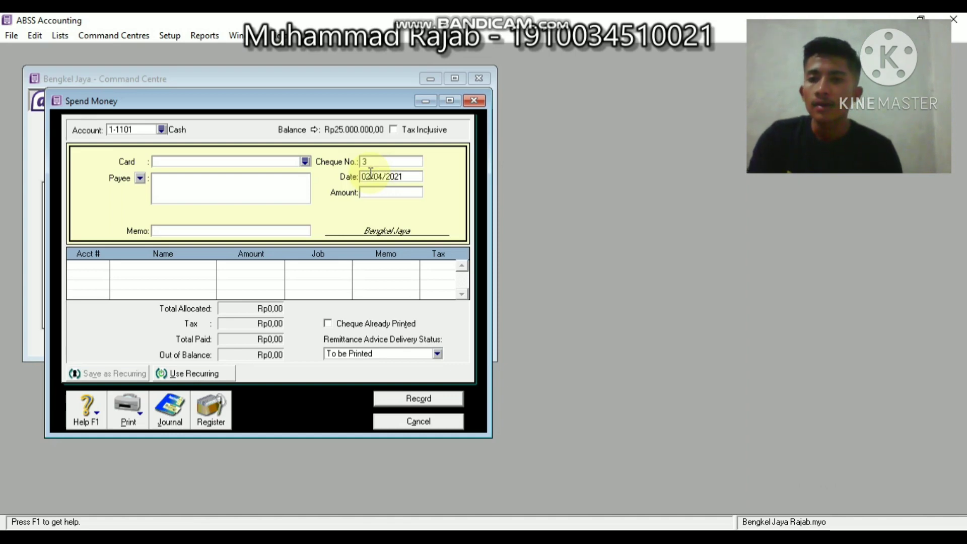
pyautogui.press('BackSpace')
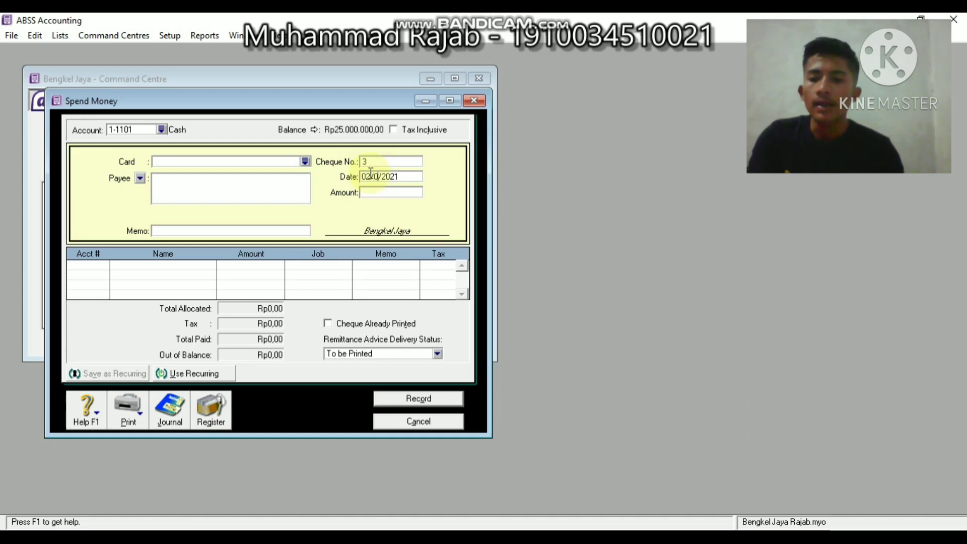
pyautogui.write('6')
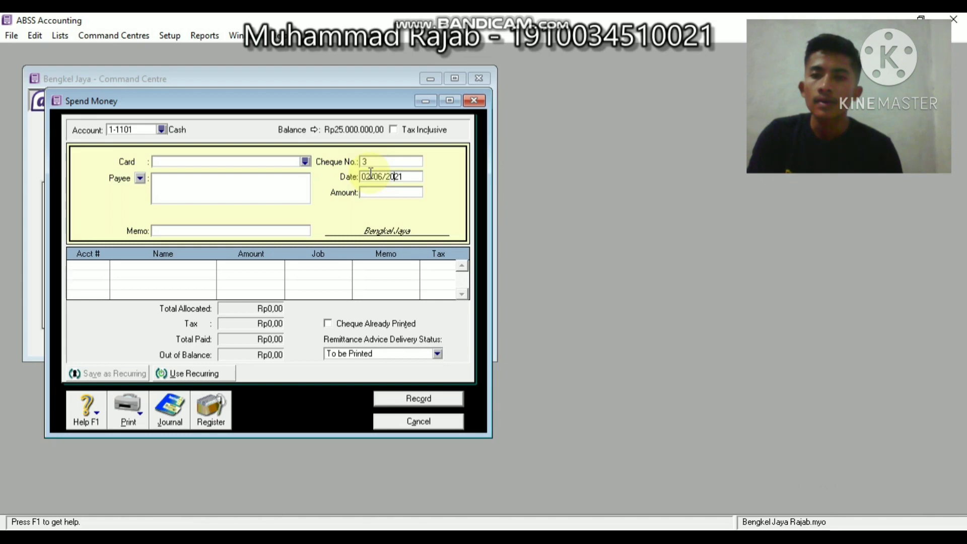
pyautogui.press('BackSpace')
pyautogui.press('BackSpace')
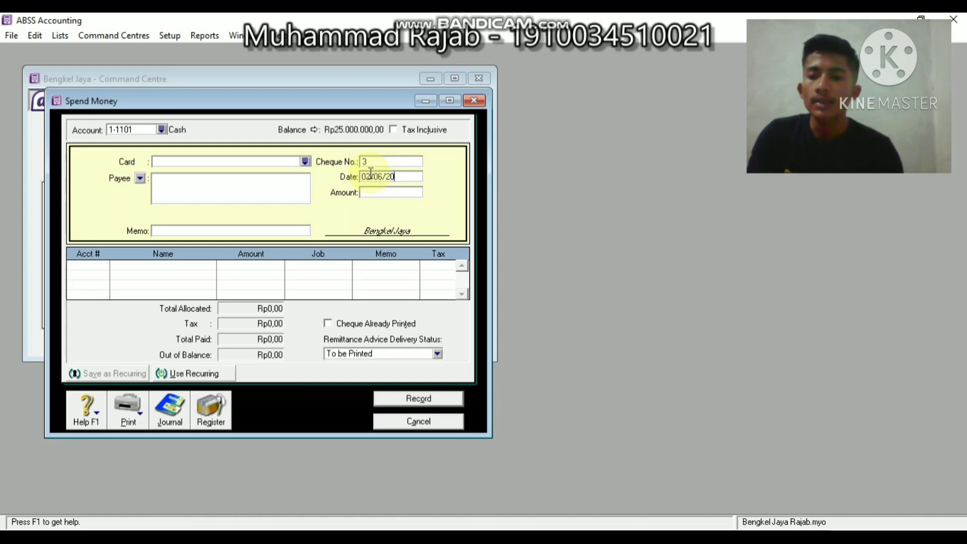
pyautogui.write('19')
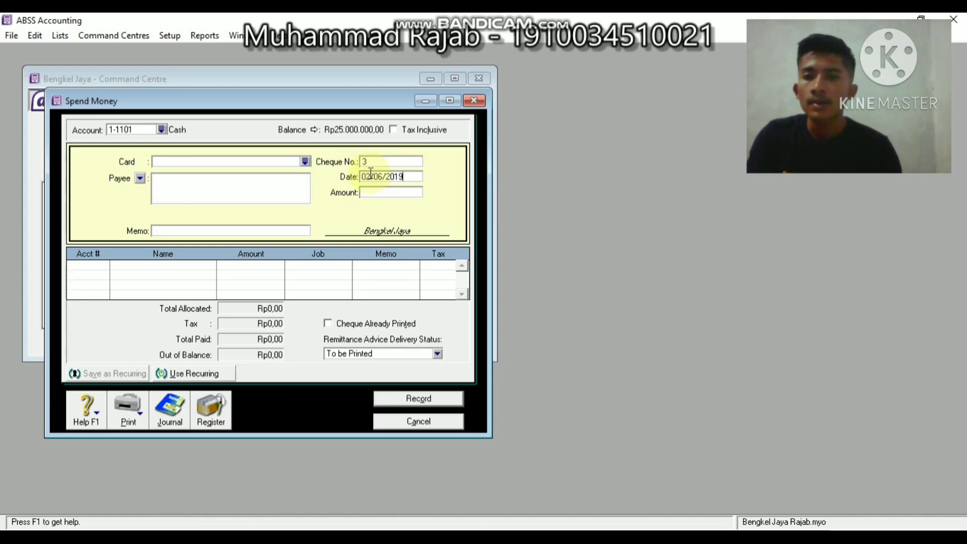
pyautogui.press('Tab')
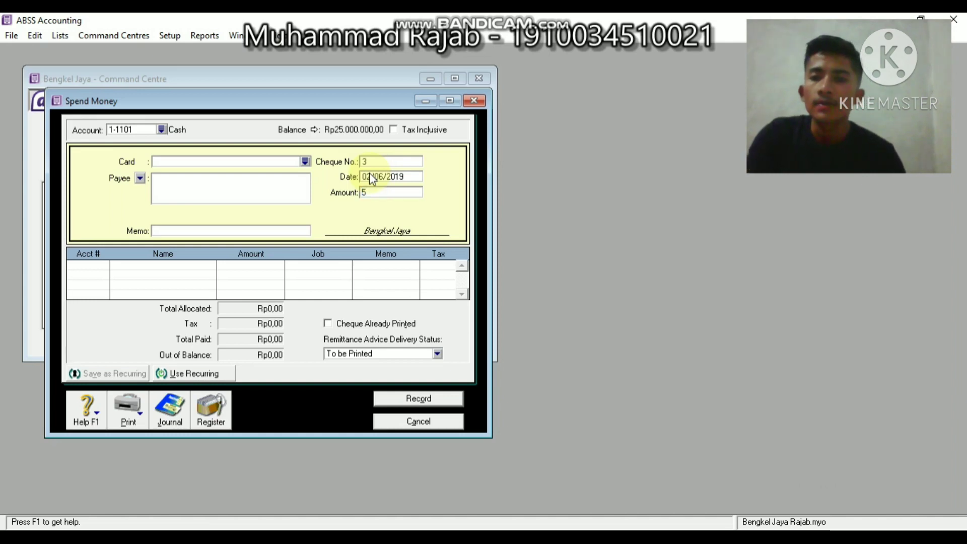
# Set the spend-money amount to Rp5.000.000 and enter "pembelian pralatan" as the memo
pyautogui.write('000000')
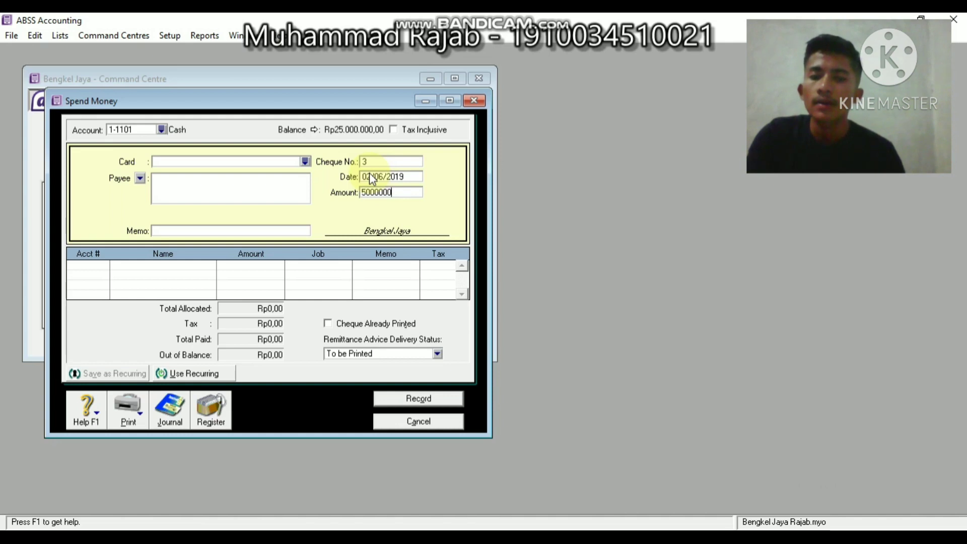
pyautogui.press('Tab')
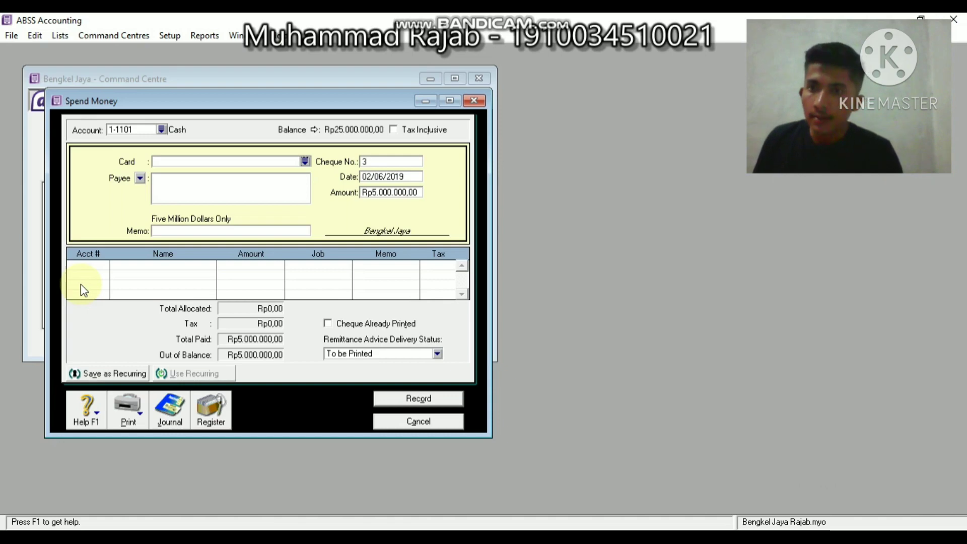
pyautogui.click(191, 230)
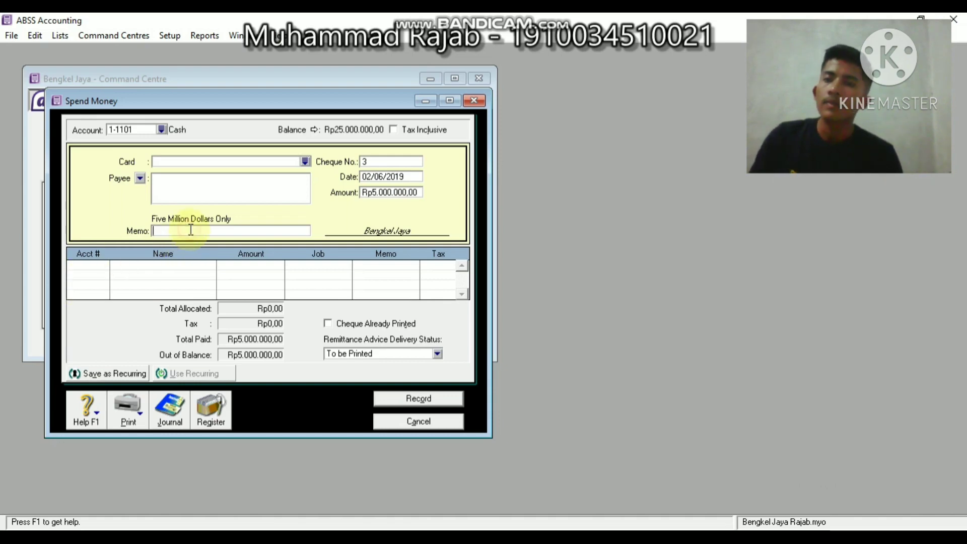
pyautogui.write('pemb')
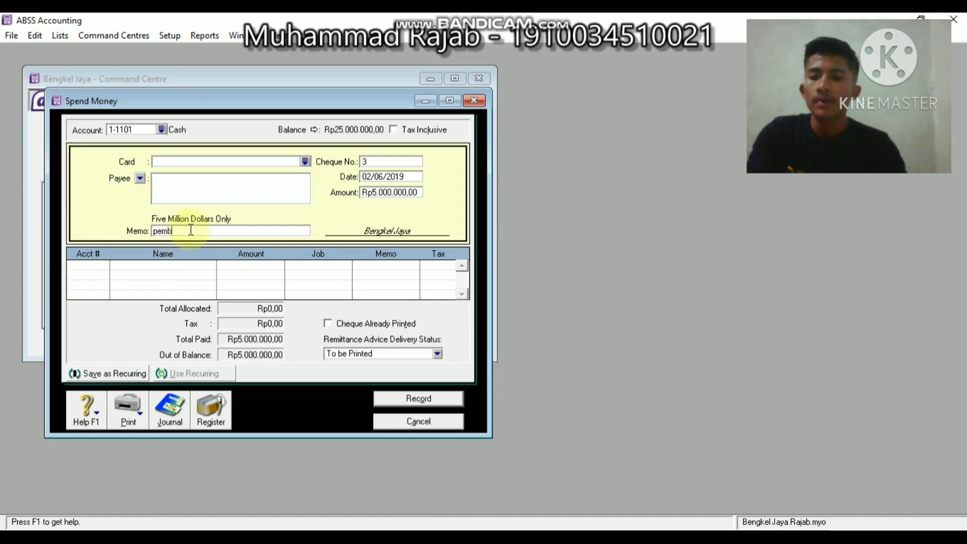
pyautogui.write('elian p')
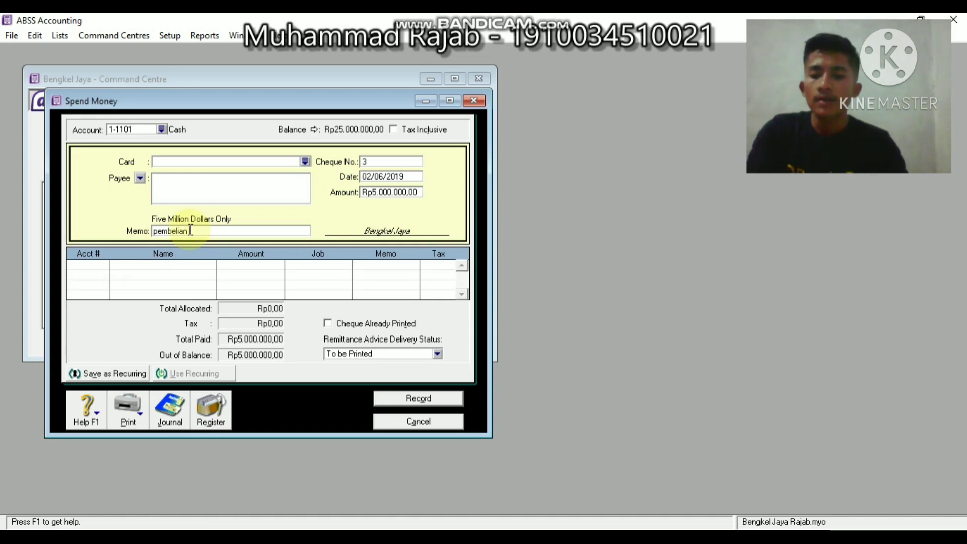
pyautogui.write('ra')
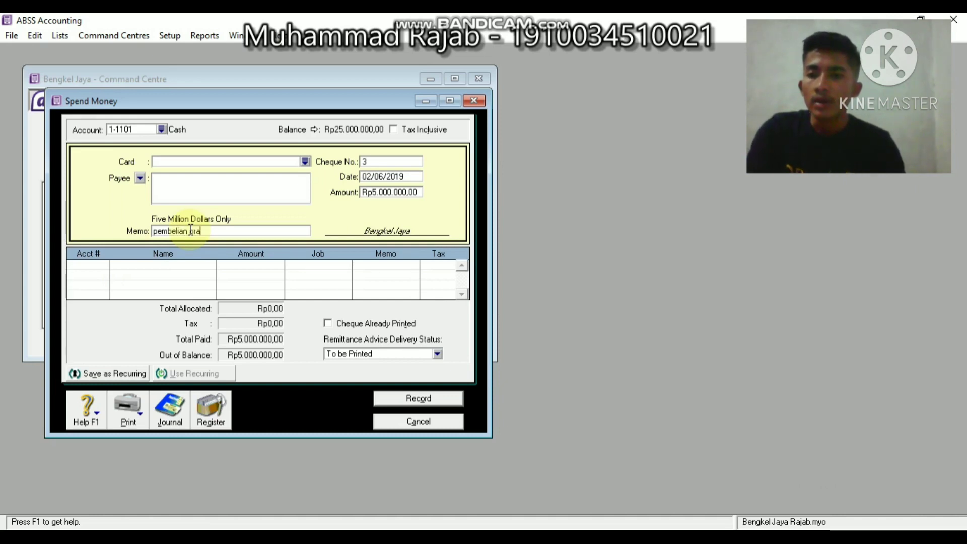
pyautogui.write('lat')
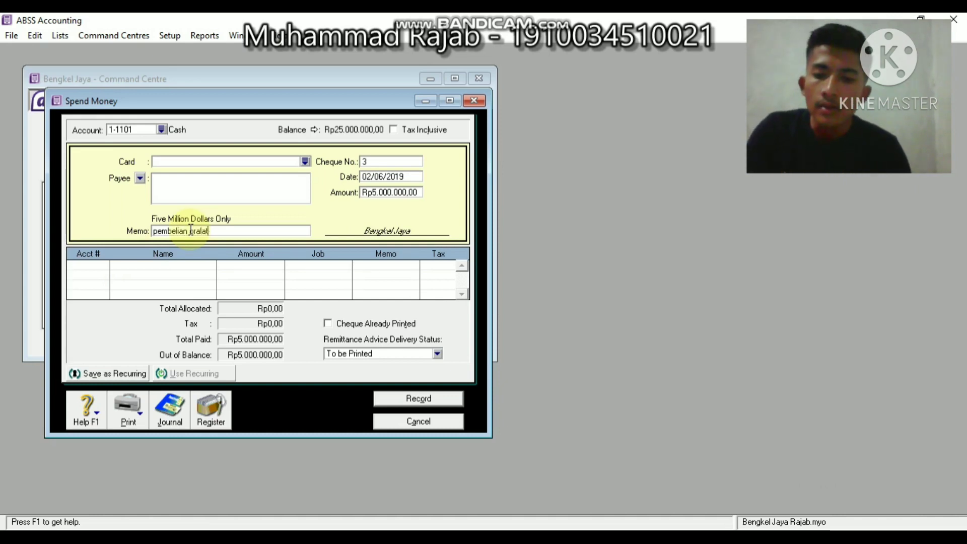
pyautogui.write('an')
pyautogui.press('Tab')
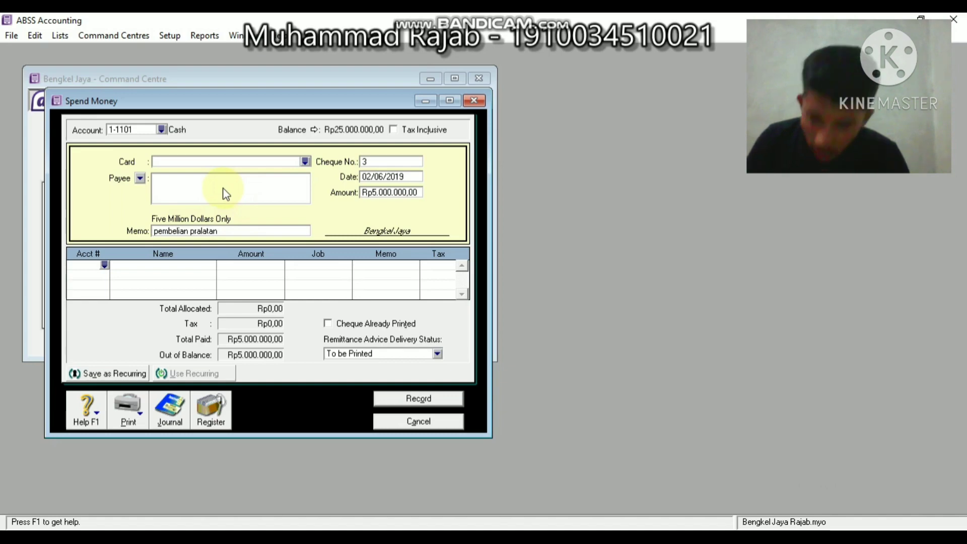
# Allocate the spent amount to the asset account 1-2100 Equipment
pyautogui.write('2100')
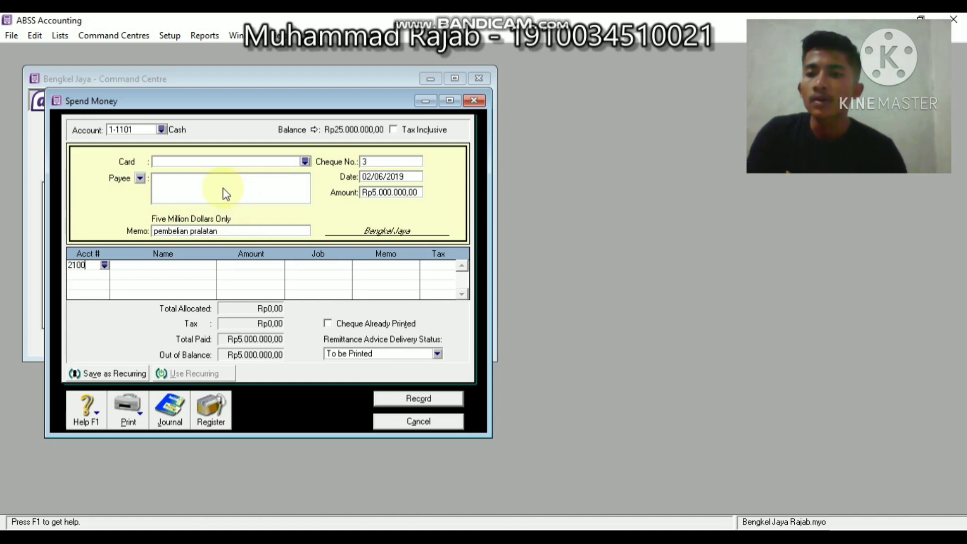
pyautogui.press('Tab')
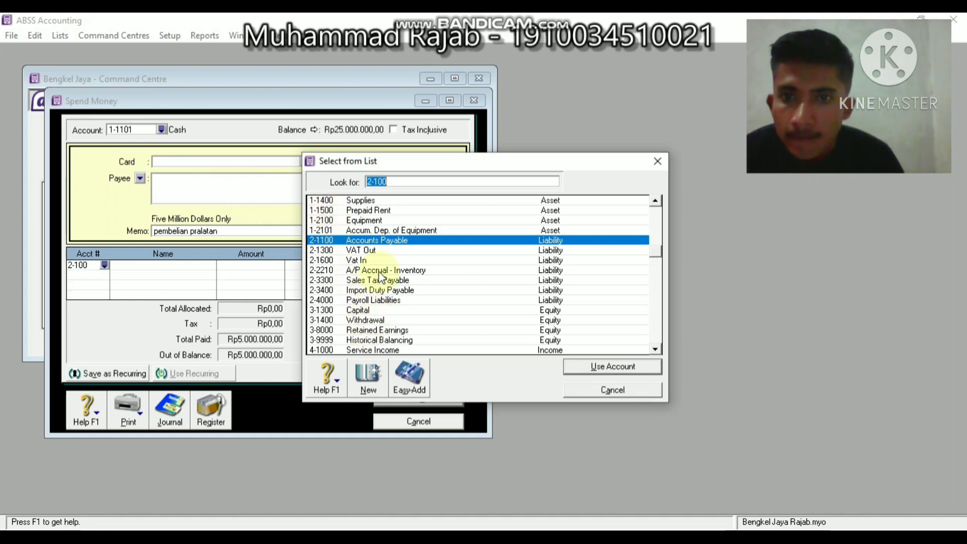
pyautogui.click(381, 222)
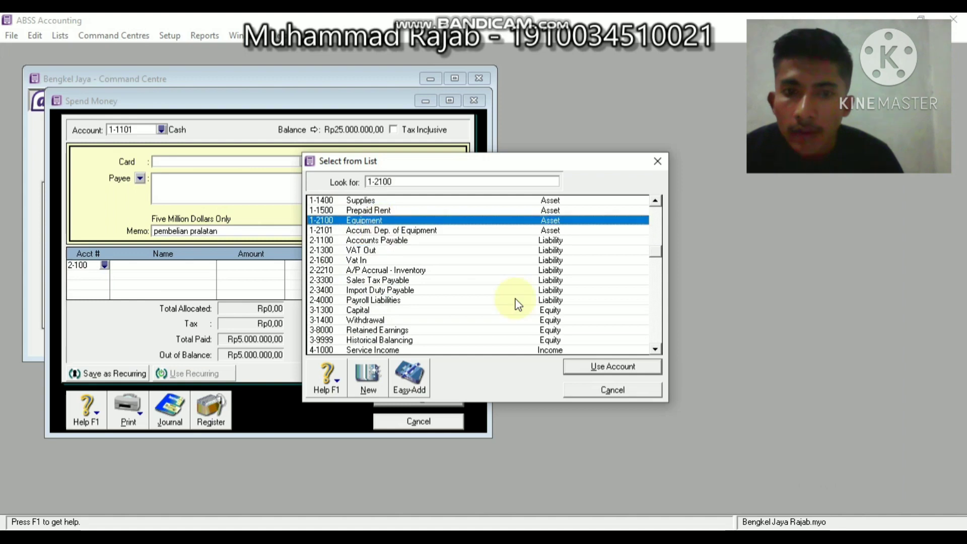
pyautogui.click(579, 367)
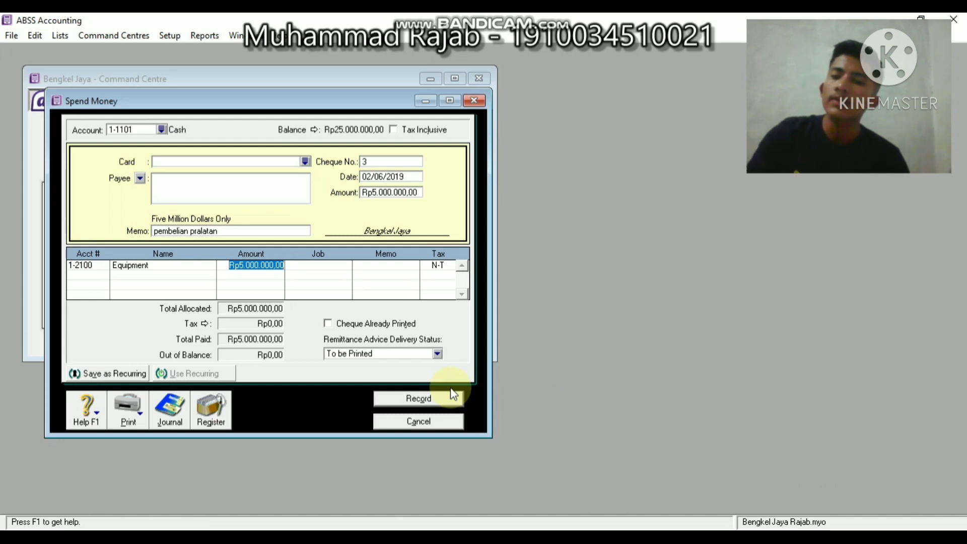
# Review the recap of the equipment purchase, record the transaction and close the Spend Money window
pyautogui.hotkey('ctrl', 'r')
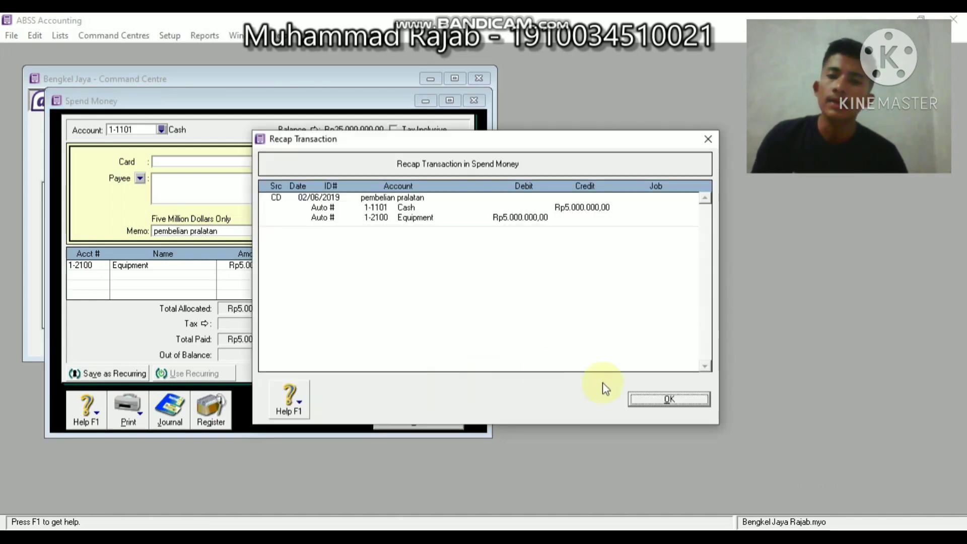
pyautogui.click(637, 401)
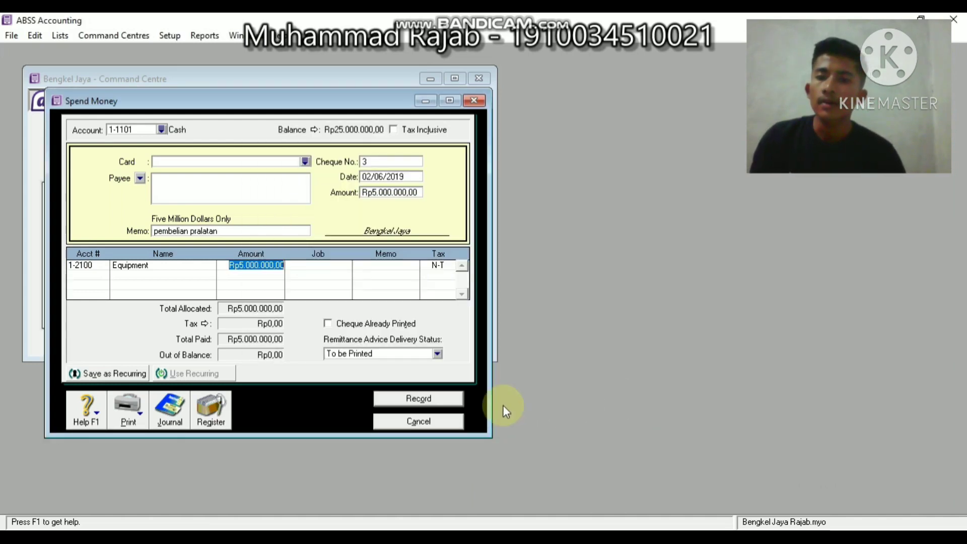
pyautogui.click(426, 398)
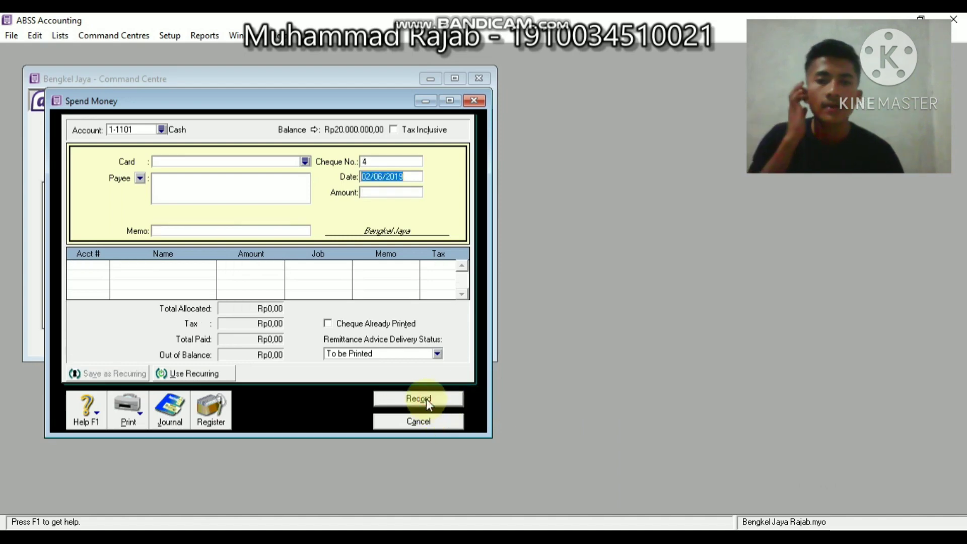
pyautogui.click(419, 422)
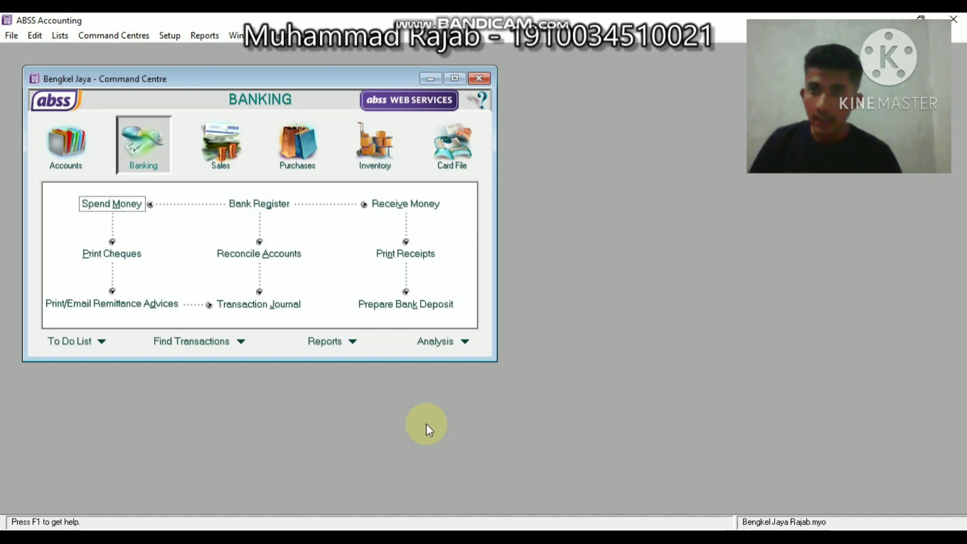
# Start another Spend Money transaction from the Cash account, dated 03/06/2019, with an amount of Rp700.000
pyautogui.click(137, 206)
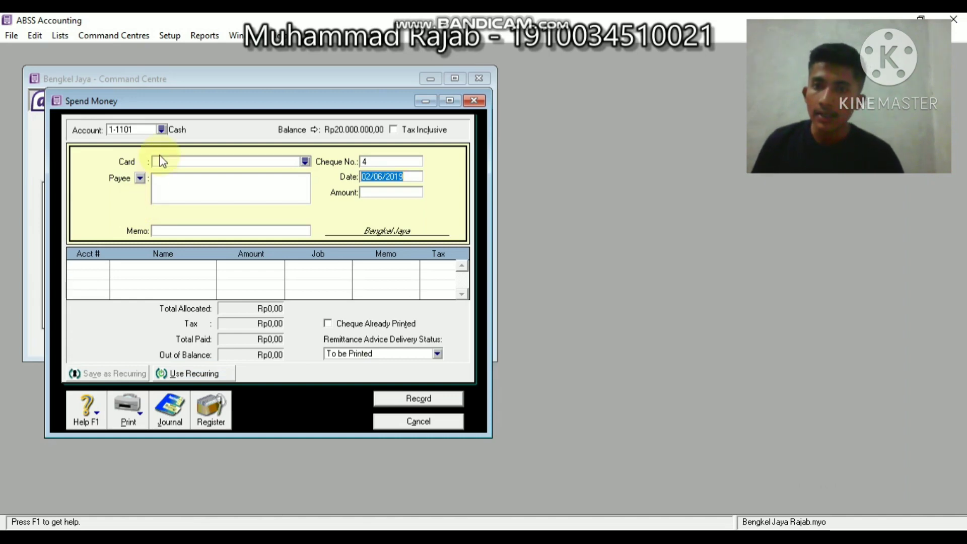
pyautogui.click(370, 177)
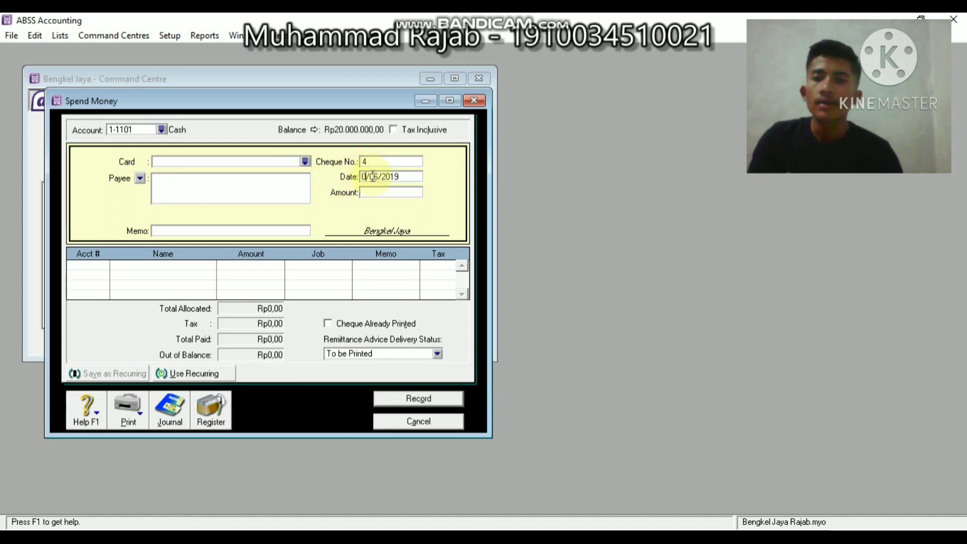
pyautogui.write('3')
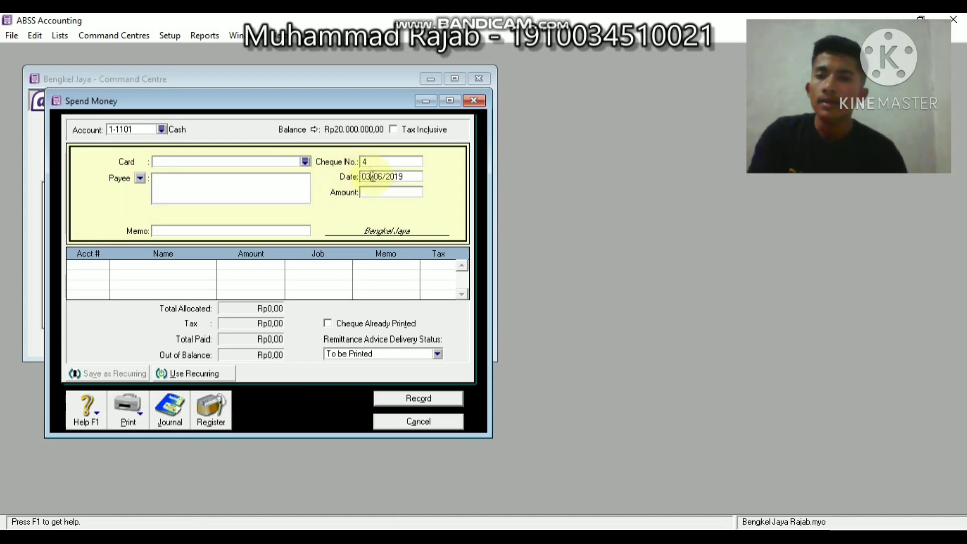
pyautogui.click(394, 194)
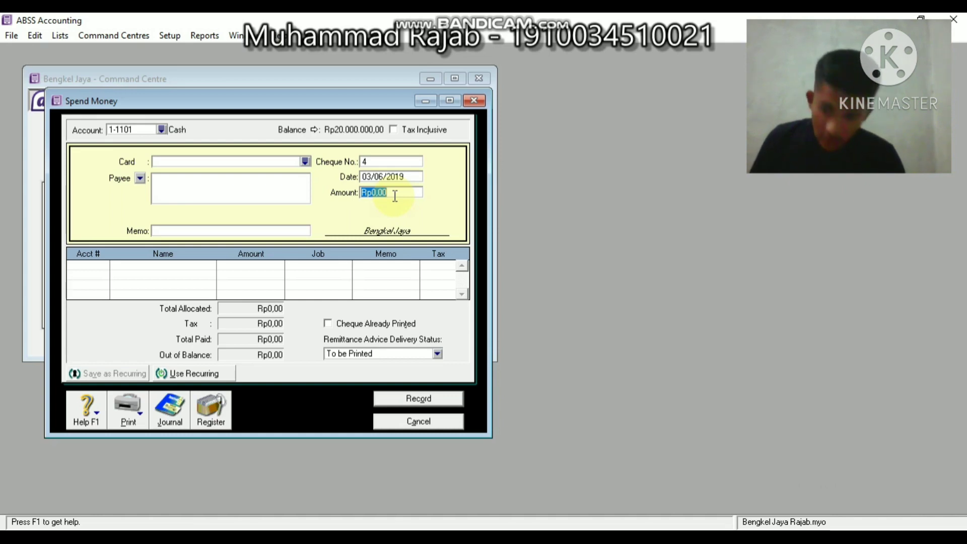
pyautogui.write('70')
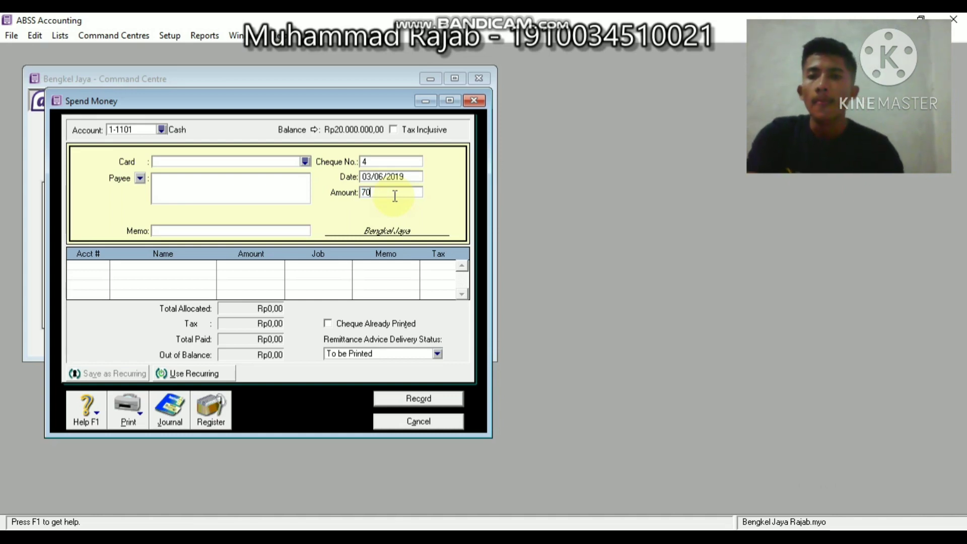
pyautogui.write('0.0000')
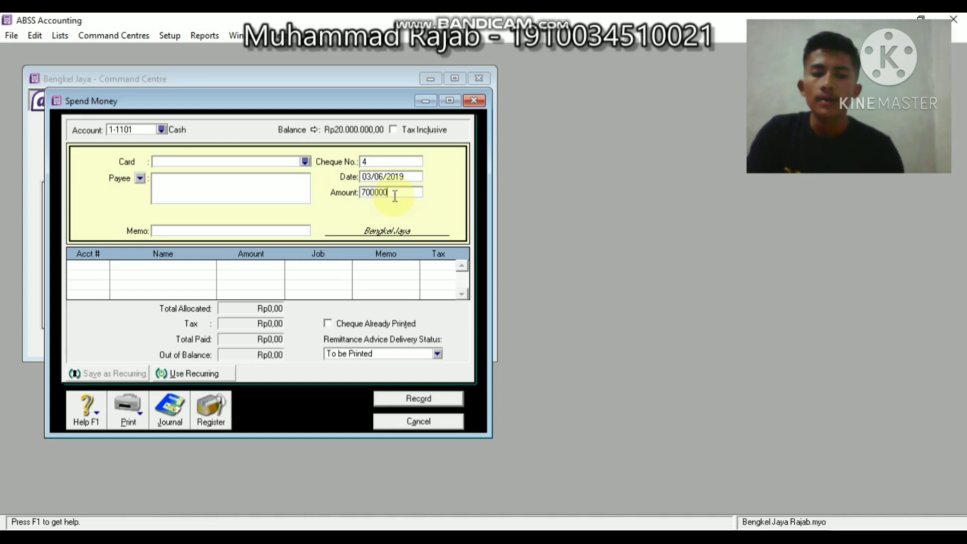
pyautogui.press('Tab')
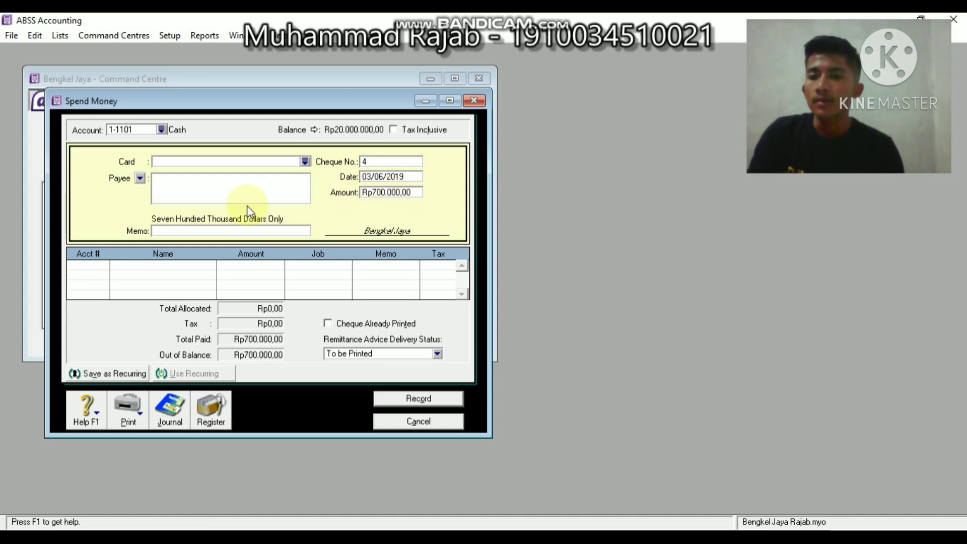
# Enter "pembelian perlengkapan" as the memo of the spend-money transaction
pyautogui.click(224, 232)
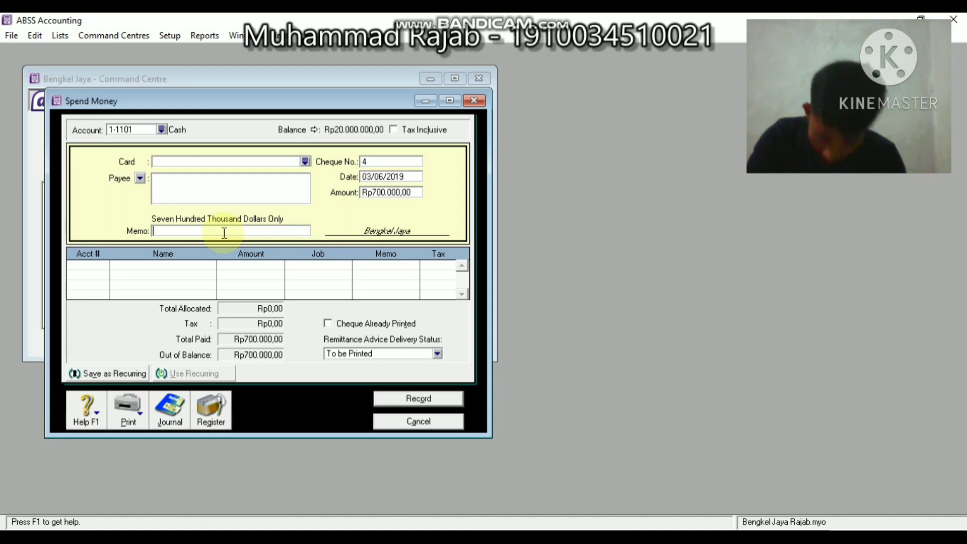
pyautogui.write('p')
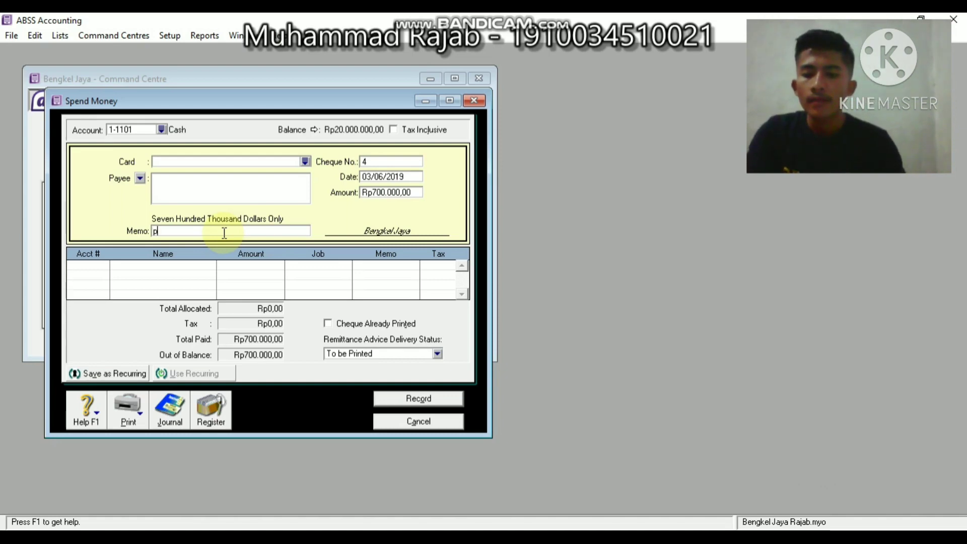
pyautogui.write('embelia')
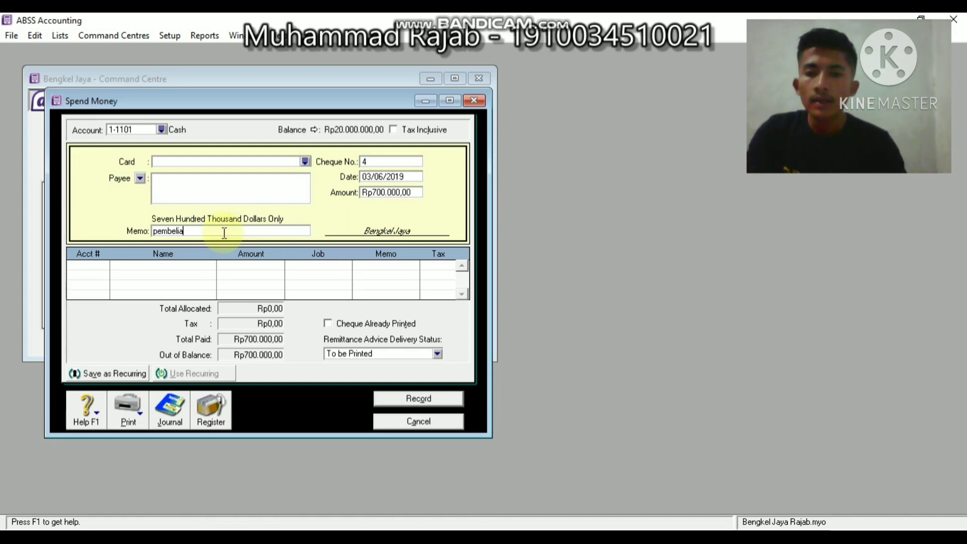
pyautogui.write('n per')
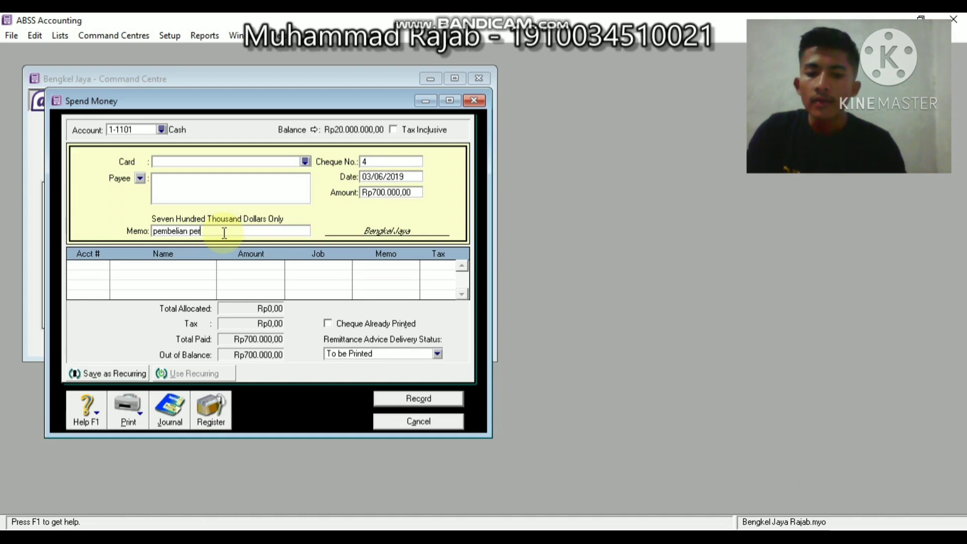
pyautogui.write('le')
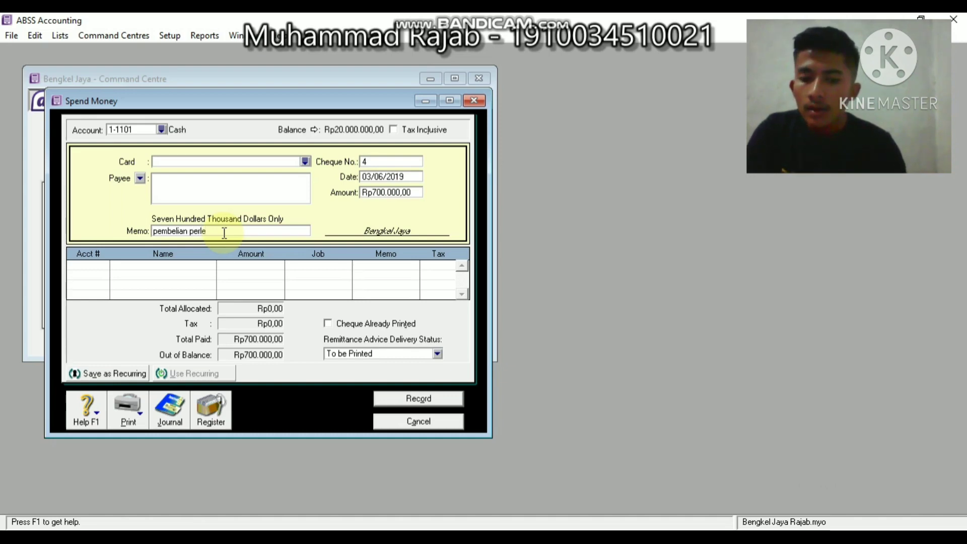
pyautogui.write('ngkapan')
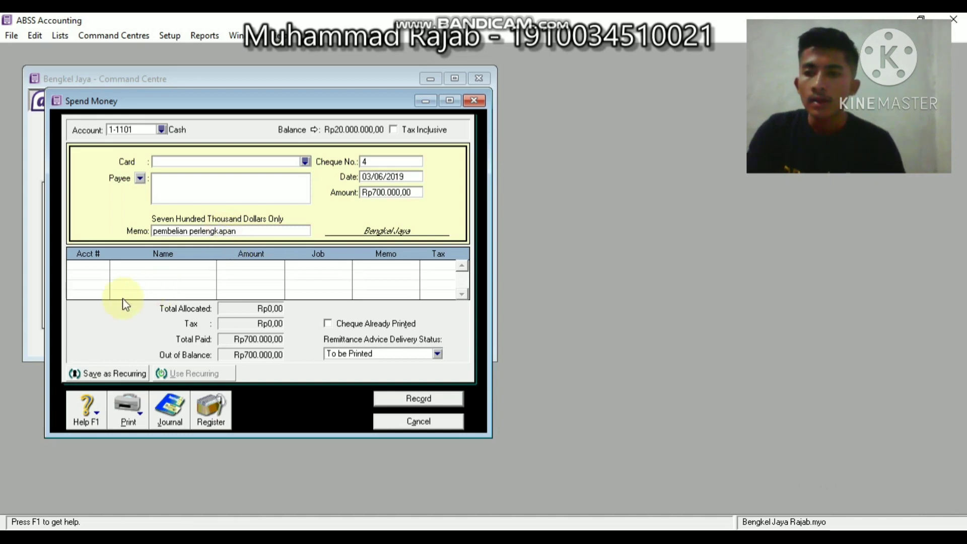
# Allocate the Rp700.000 payment to the asset account 1-1400 Supplies
pyautogui.click(96, 286)
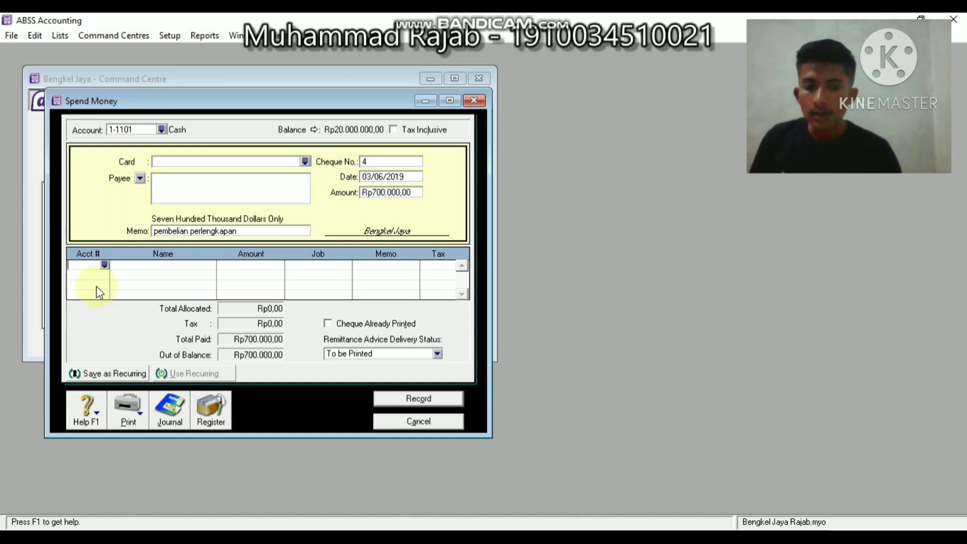
pyautogui.write('1')
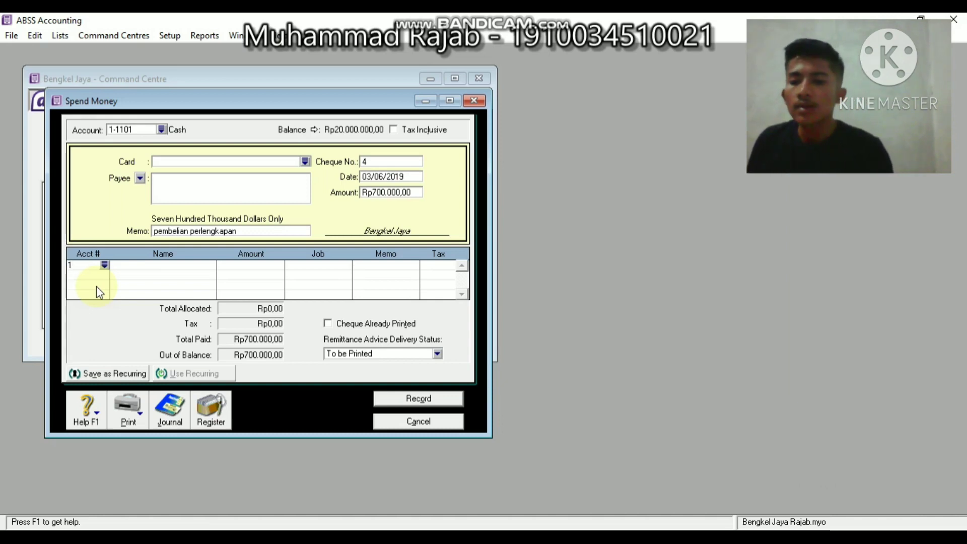
pyautogui.write('-3')
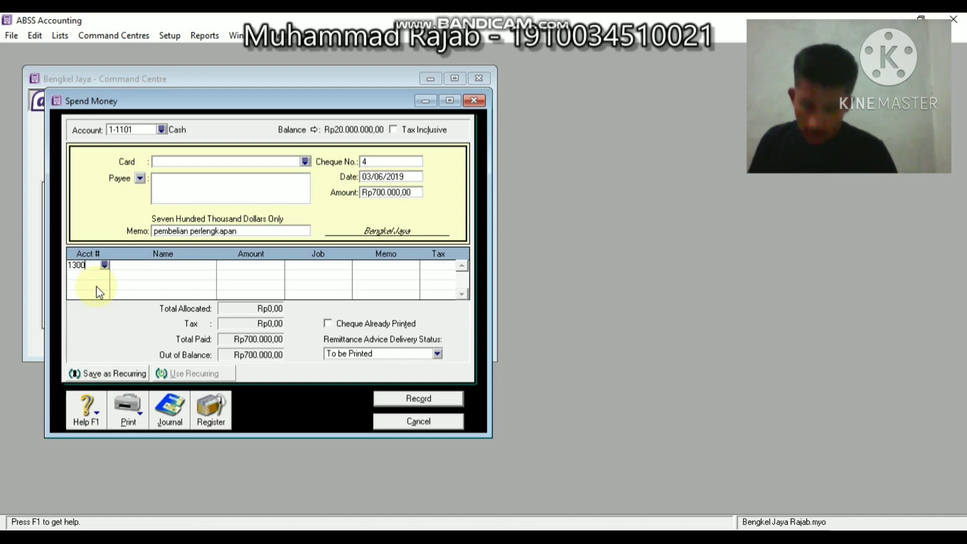
pyautogui.write('00')
pyautogui.press('Tab')
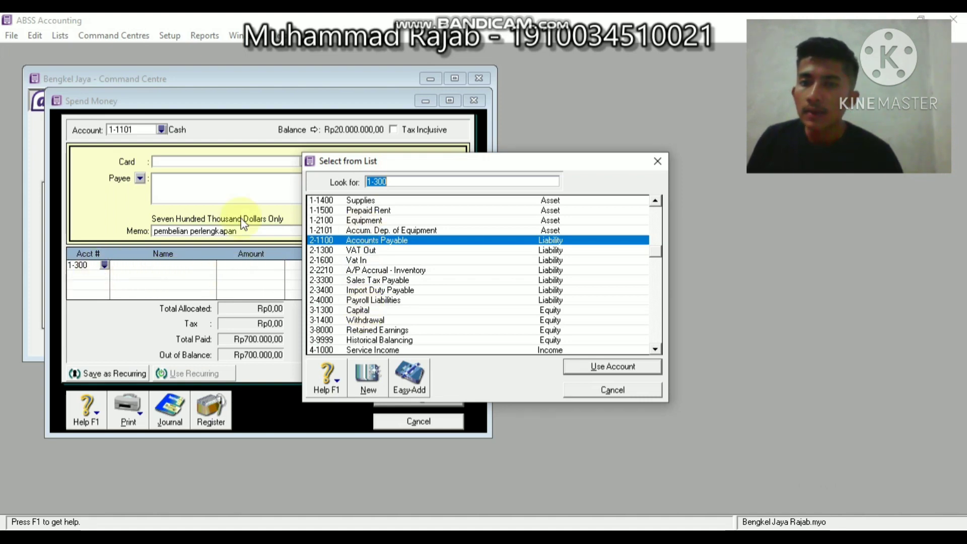
pyautogui.click(351, 202)
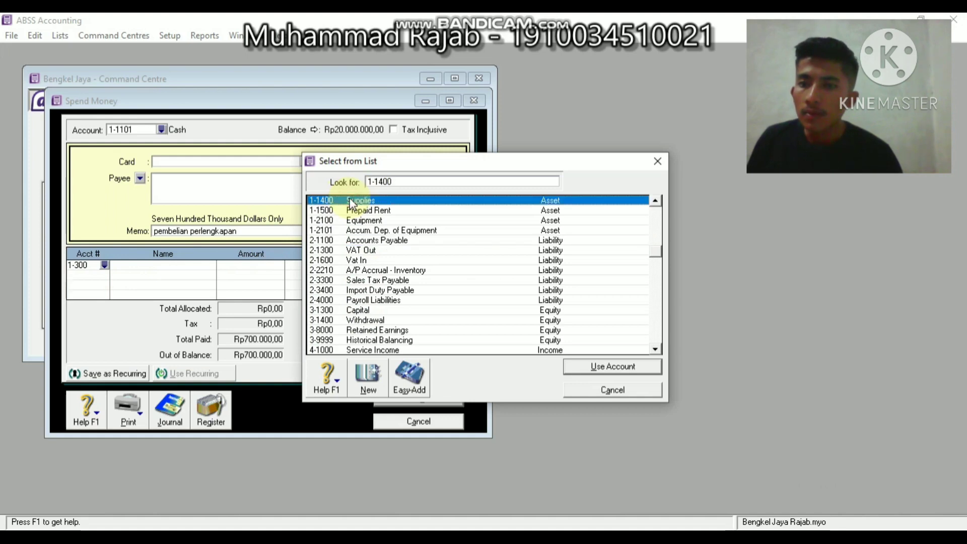
pyautogui.click(592, 364)
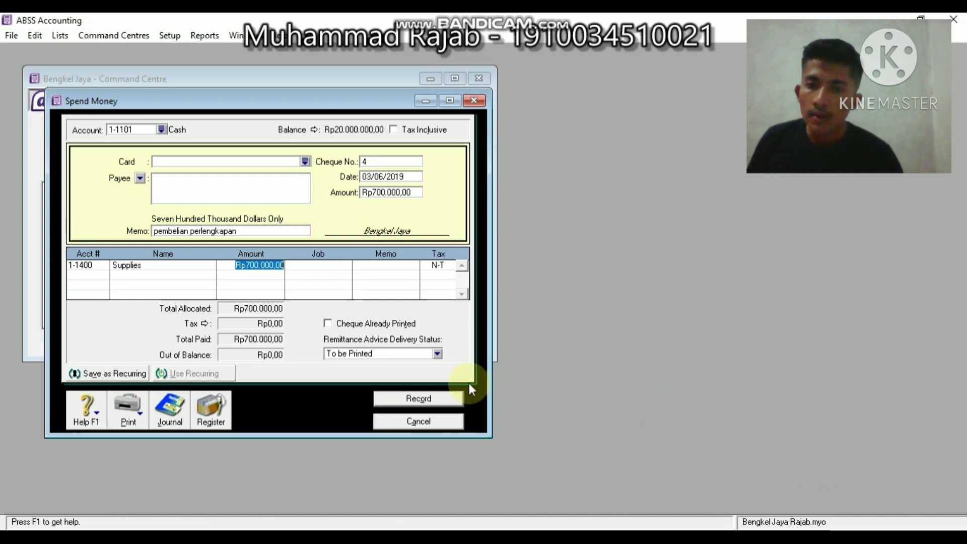
# Review the recap of the supplies purchase, record the transaction and close the Spend Money window
pyautogui.click(412, 399)
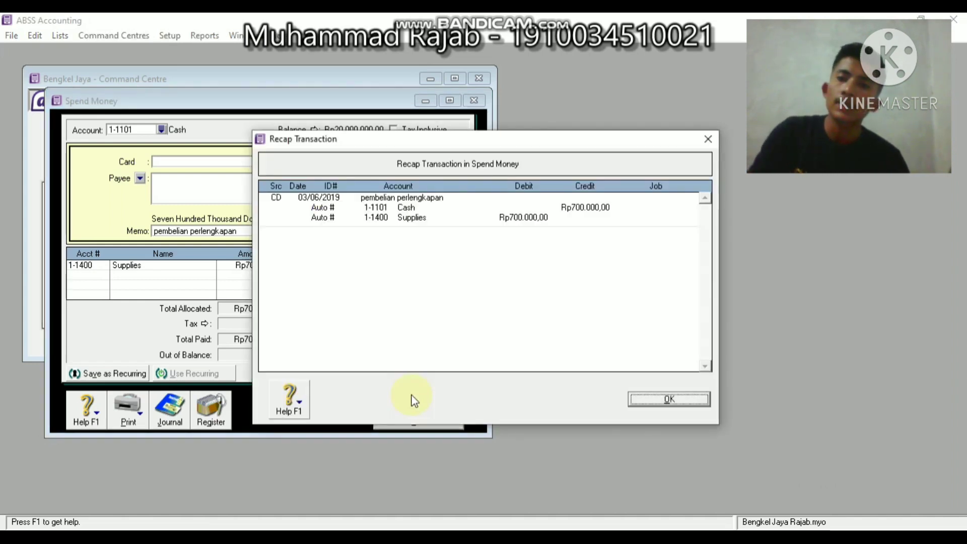
pyautogui.click(660, 407)
pyautogui.click(452, 400)
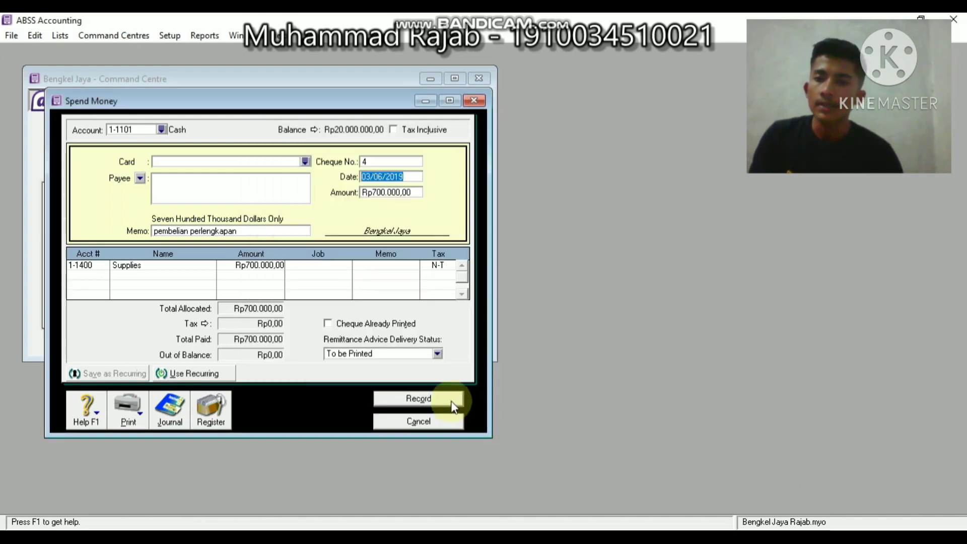
pyautogui.click(419, 422)
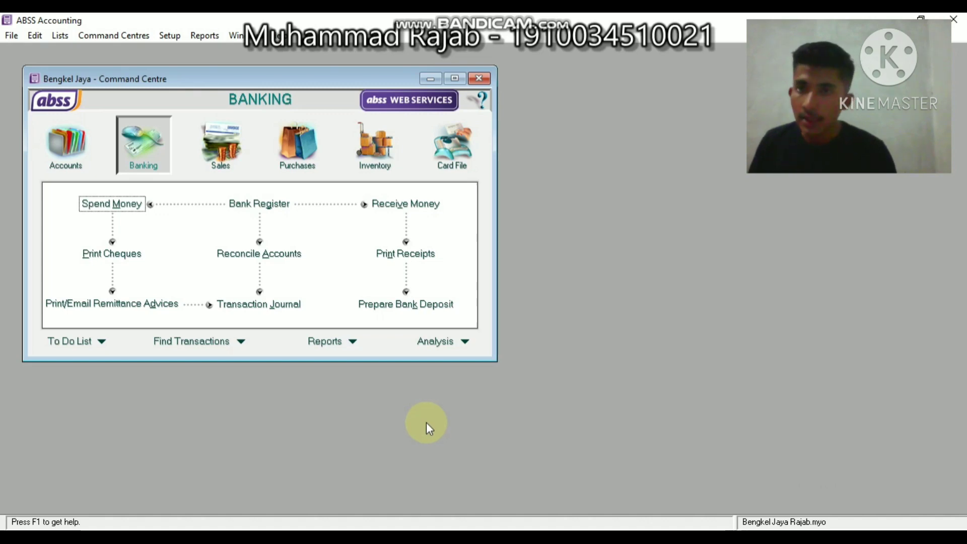
# Start a Receive Money transaction into the Cash account, dated 04/06/2019, with an amount received of Rp5.000.000
pyautogui.click(398, 206)
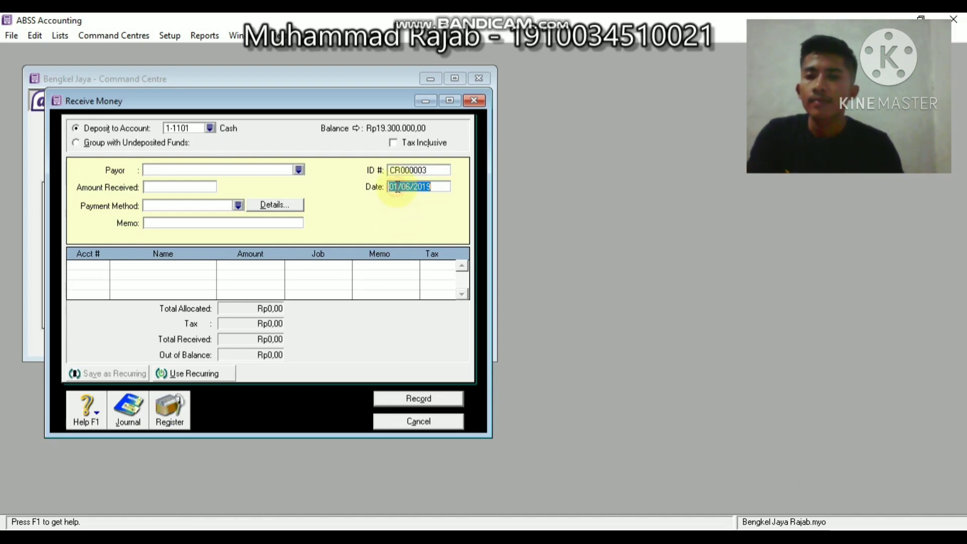
pyautogui.click(397, 187)
pyautogui.press('BackSpace')
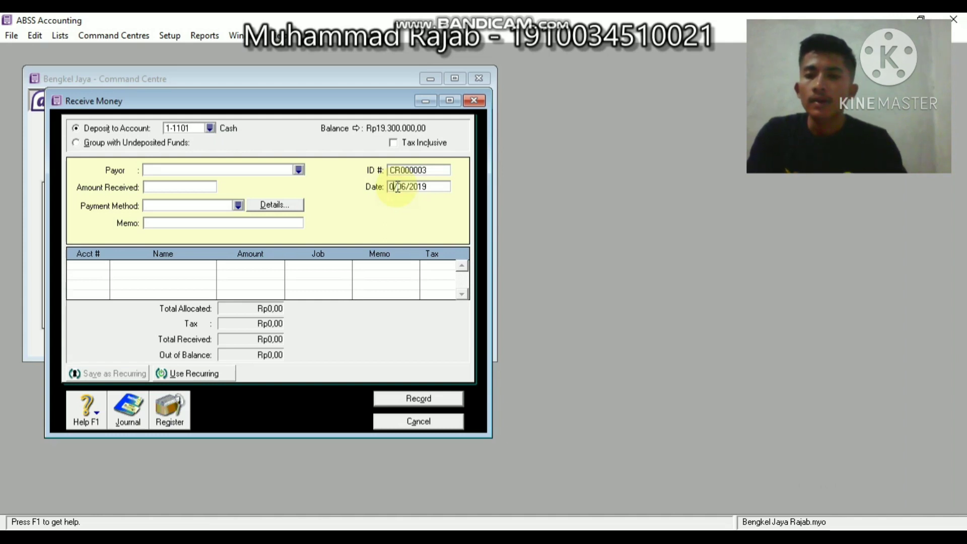
pyautogui.write('4')
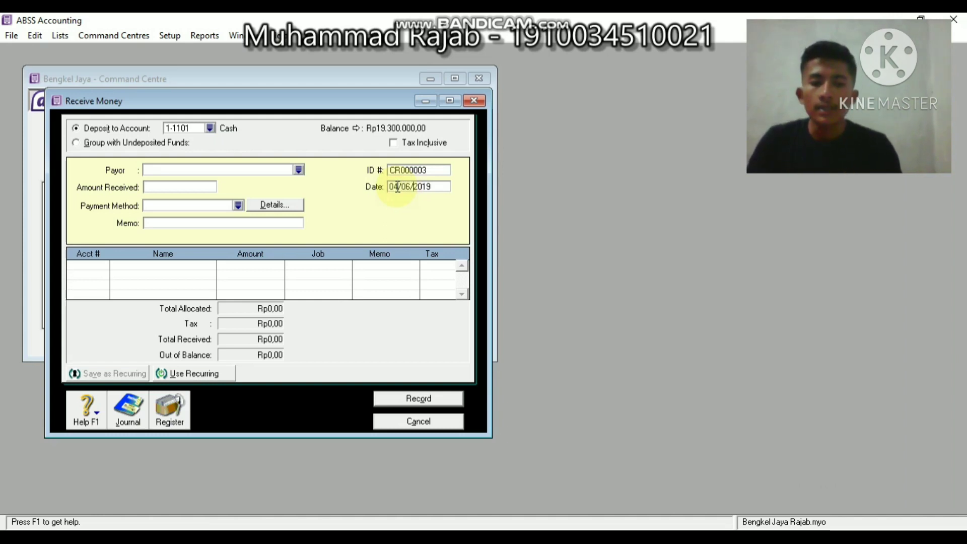
pyautogui.press('Tab')
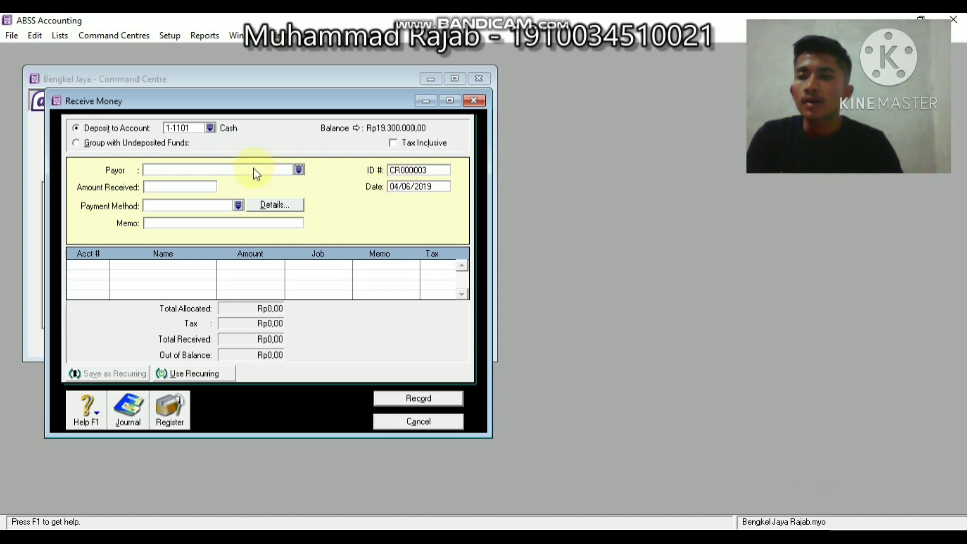
pyautogui.click(198, 187)
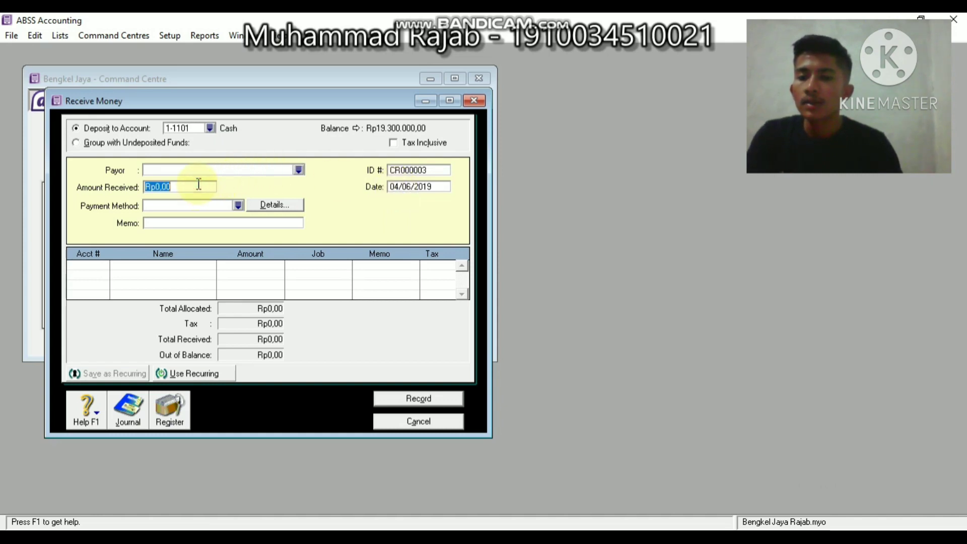
pyautogui.write('500')
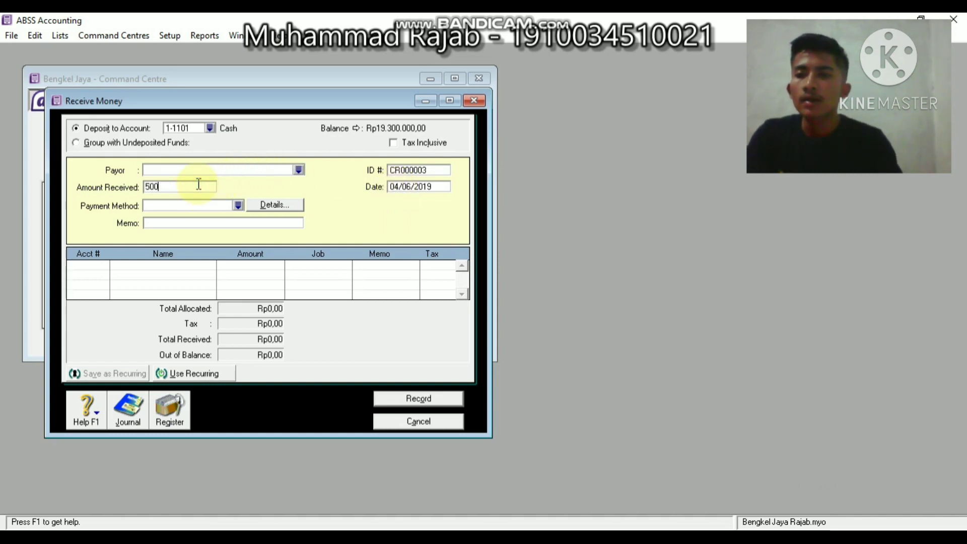
pyautogui.write('0000')
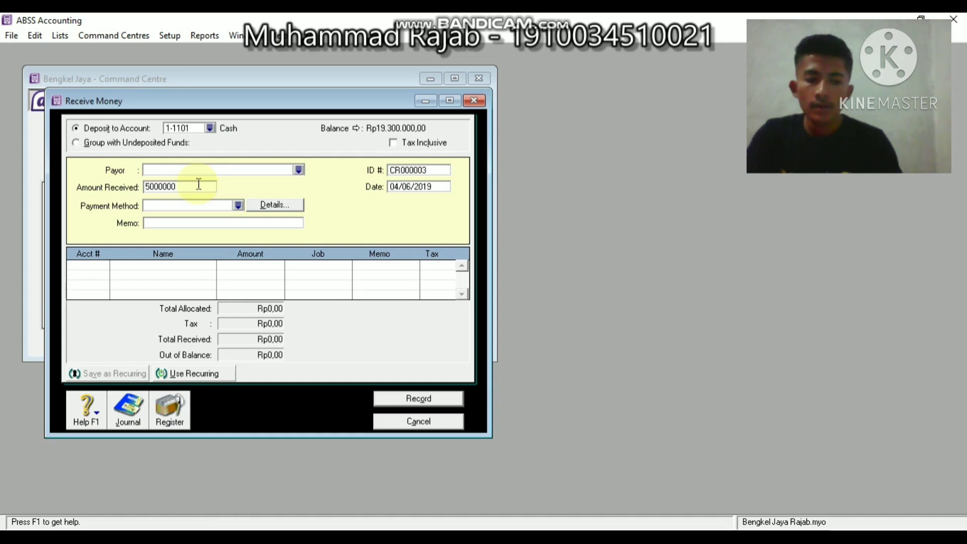
pyautogui.press('Tab')
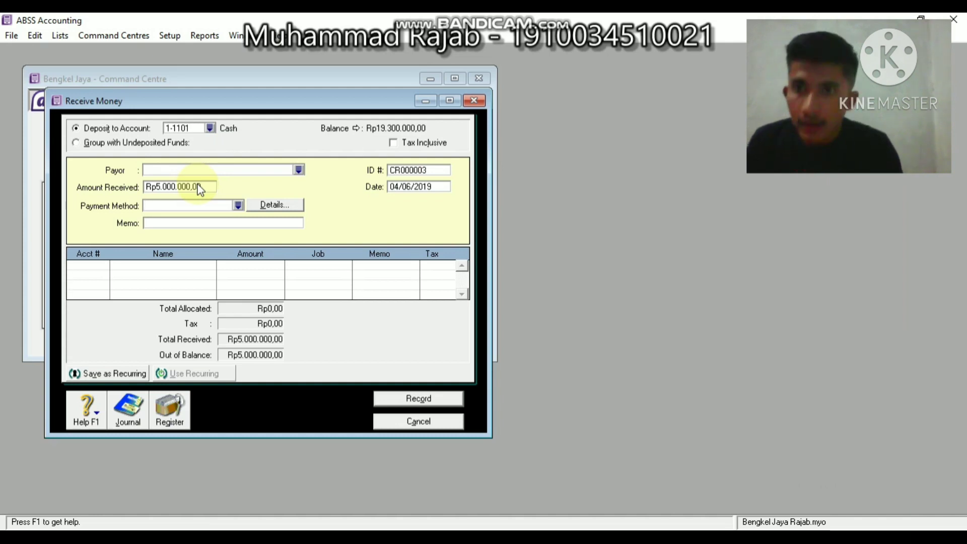
# Enter "pendapatan tunai" as the memo of the receive-money transaction
pyautogui.click(188, 223)
pyautogui.write('pe')
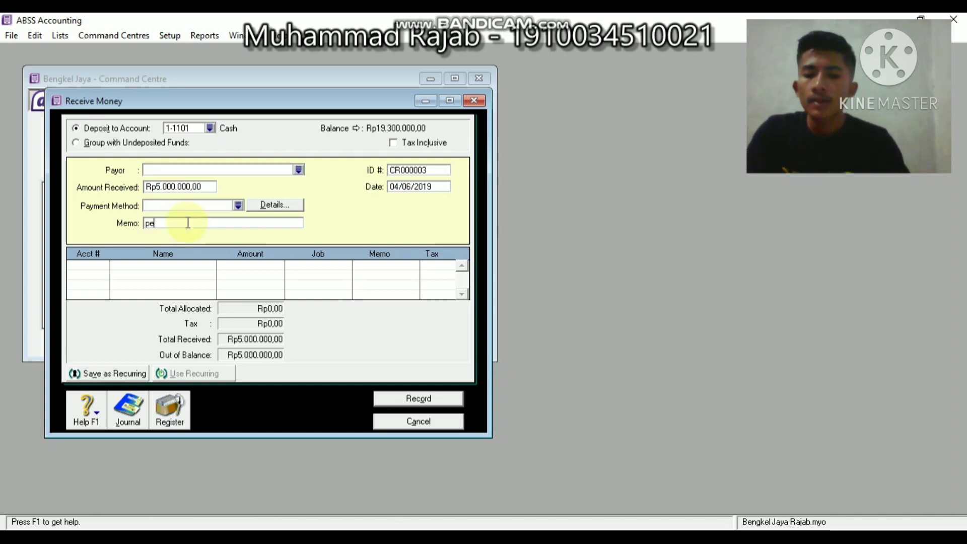
pyautogui.write('ndapatan ')
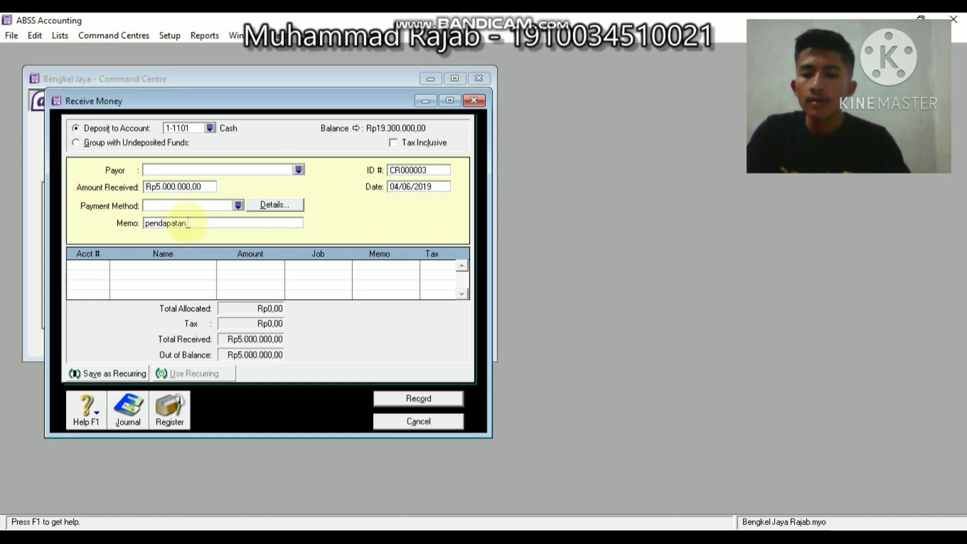
pyautogui.write('tuanai')
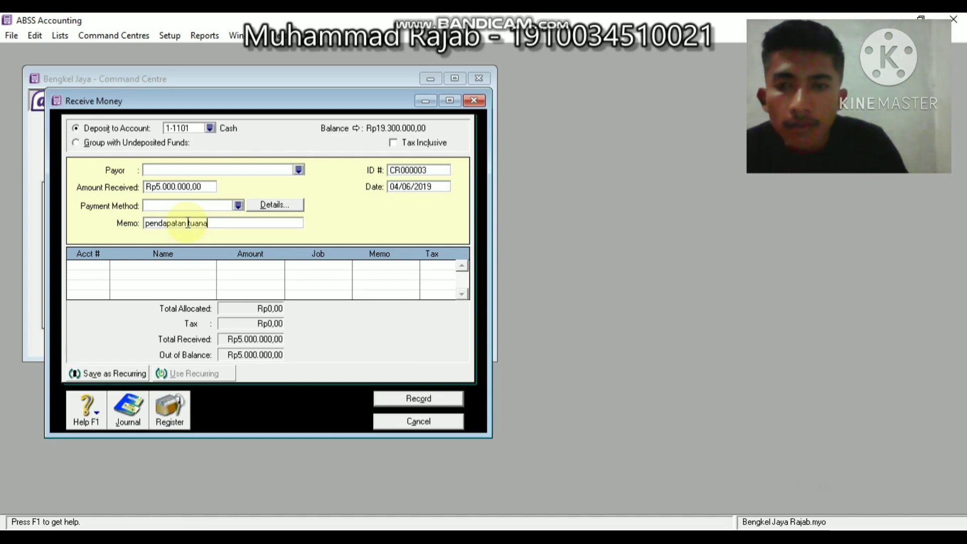
pyautogui.press('BackSpace')
pyautogui.press('BackSpace')
pyautogui.press('BackSpace')
pyautogui.press('BackSpace')
pyautogui.press('BackSpace')
pyautogui.write('tu')
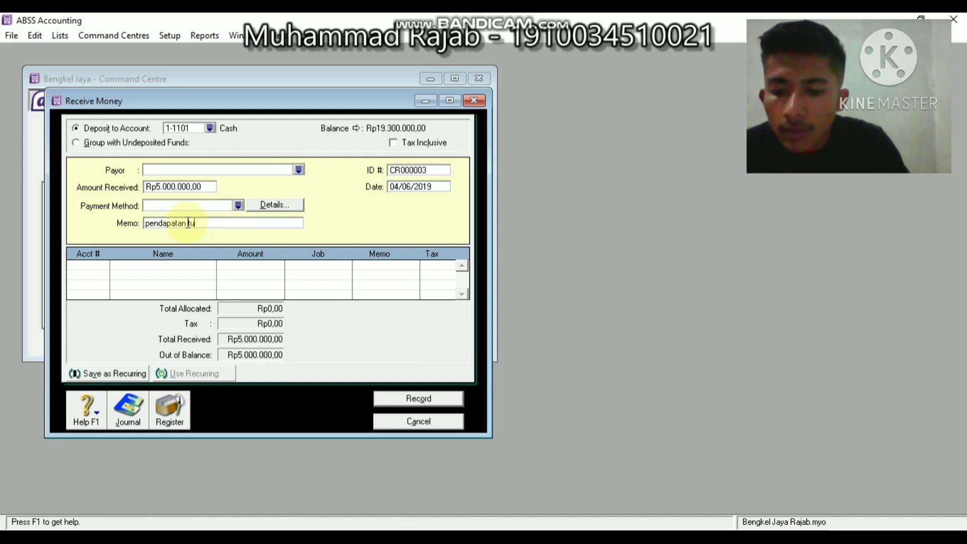
pyautogui.write('nai')
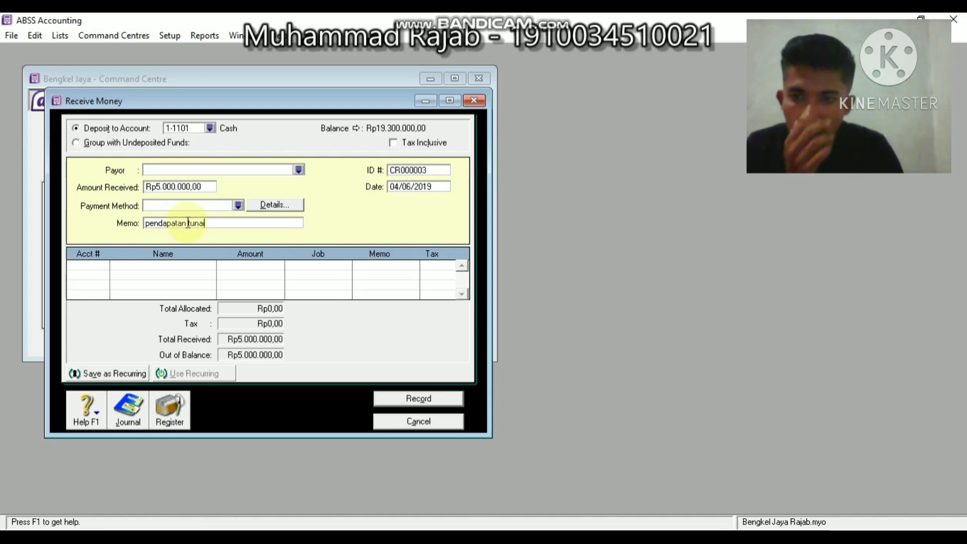
pyautogui.press('Tab')
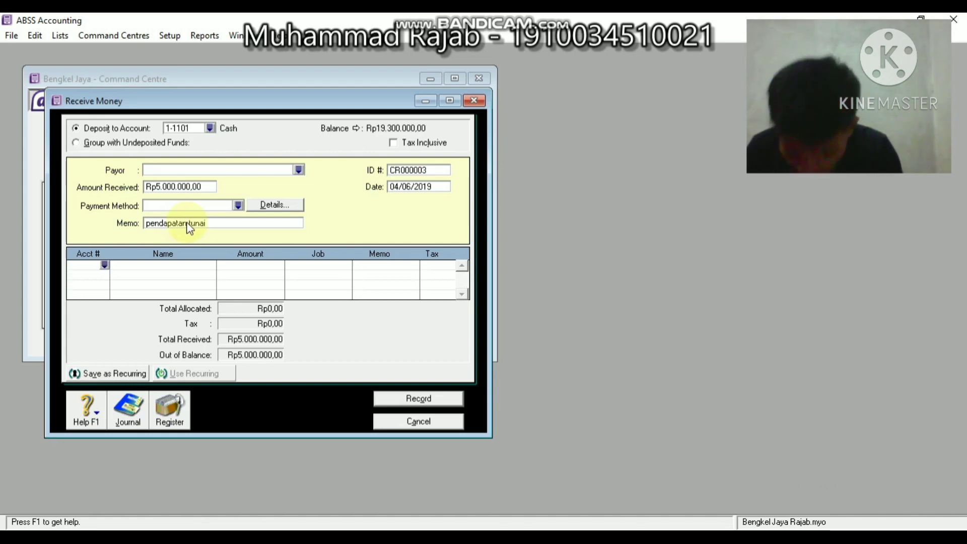
# Assign the income account 4-1000 Service Income to the receipt and review the transaction recap
pyautogui.write('4')
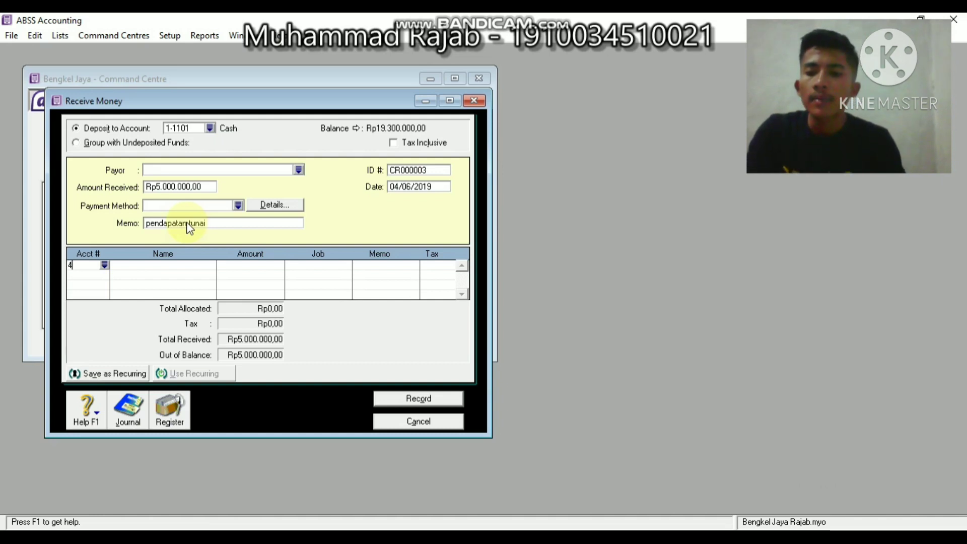
pyautogui.write('100')
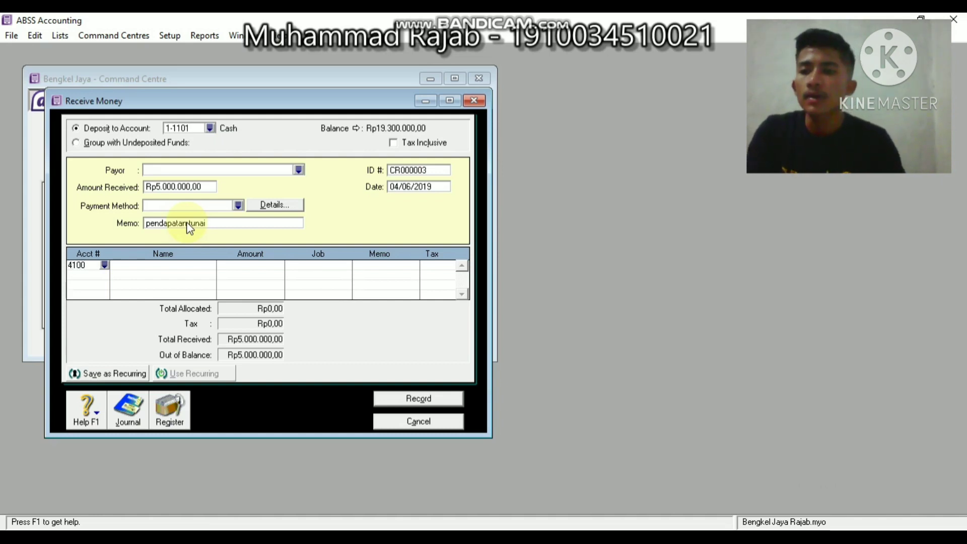
pyautogui.press('Return')
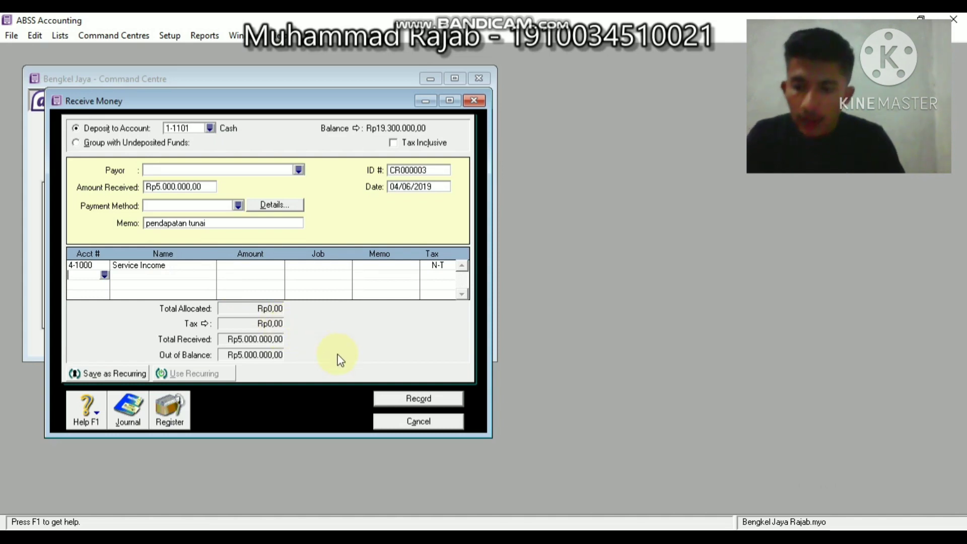
pyautogui.hotkey('ctrl', 'r')
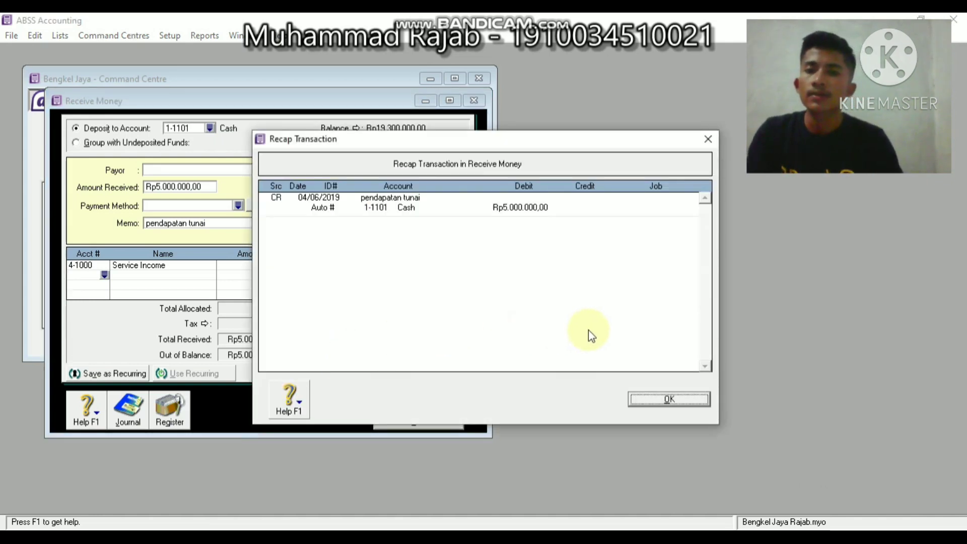
pyautogui.click(660, 399)
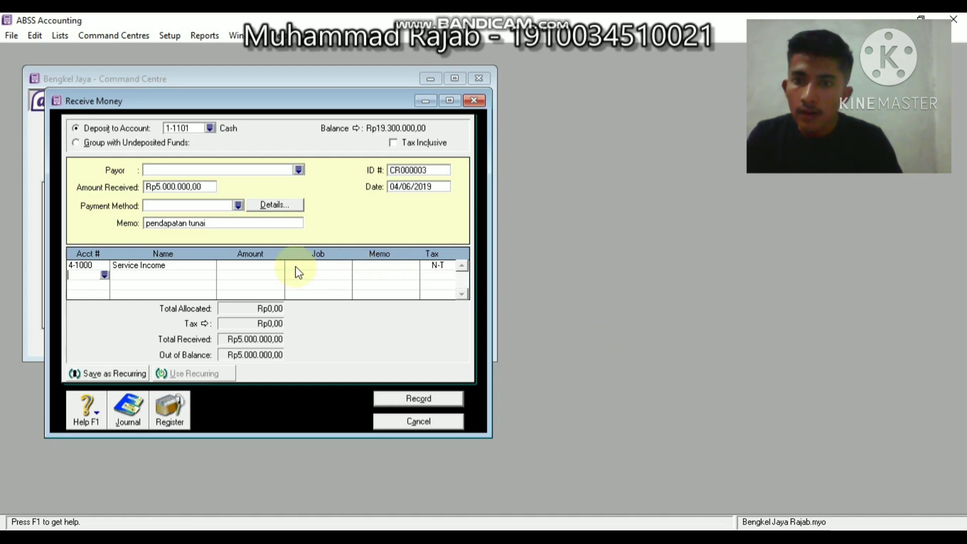
# Allocate the full Rp5.000.000 to the Service Income line, then record the transaction and close the Receive Money window
pyautogui.click(261, 265)
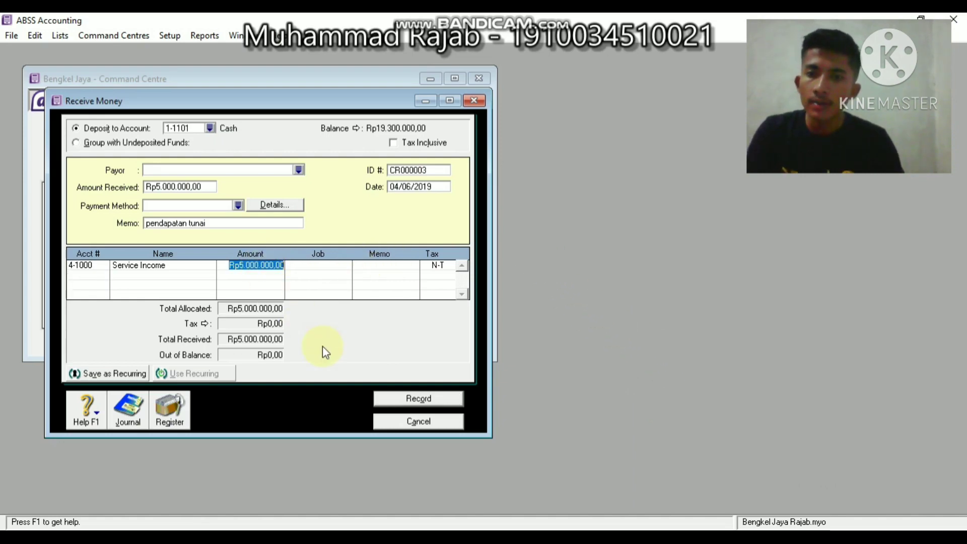
pyautogui.click(398, 398)
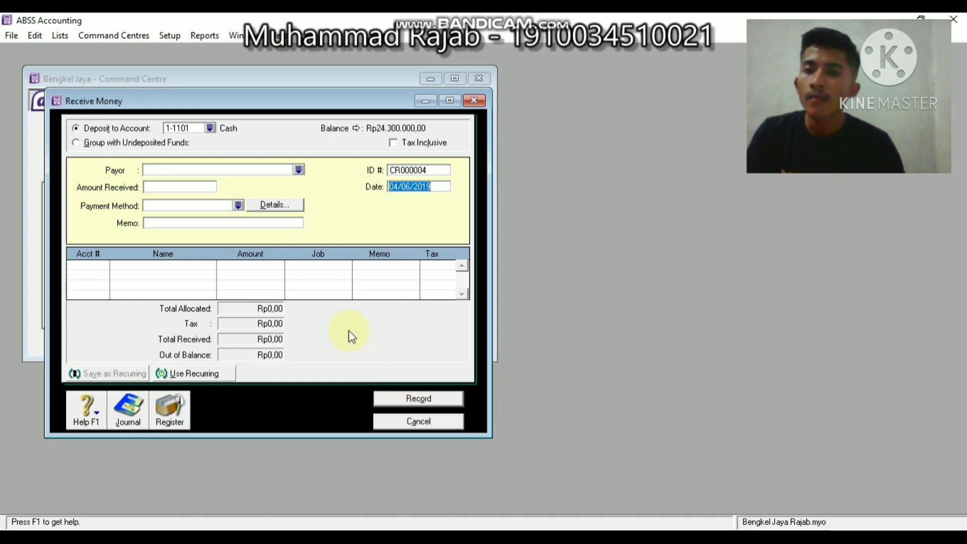
pyautogui.click(417, 422)
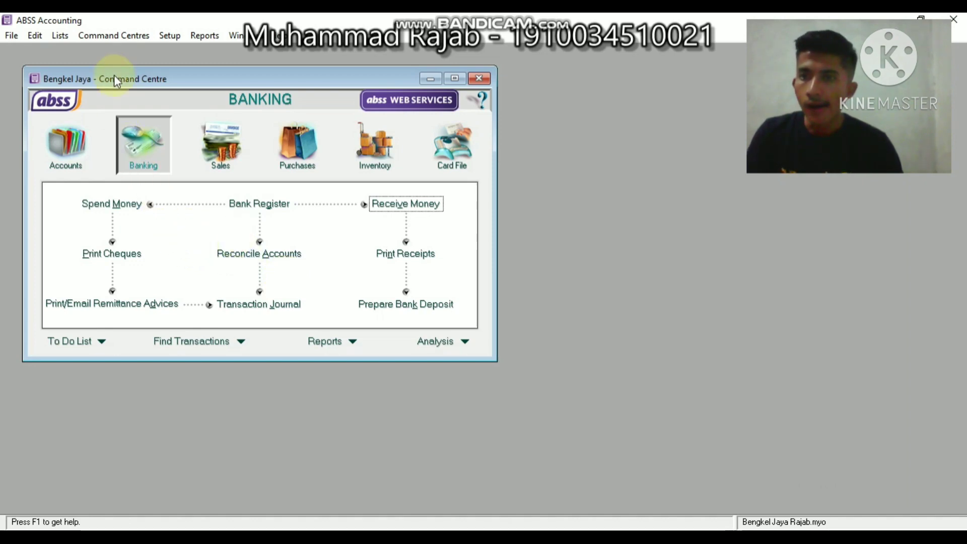
# Start a Receive Payments entry for sales into the Cash account and select the customer by entering the customer's name
pyautogui.click(105, 32)
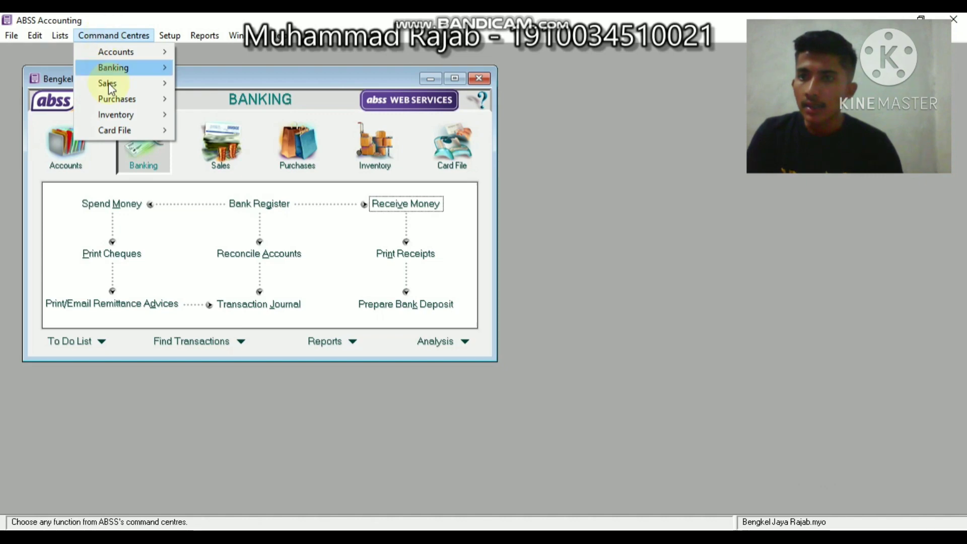
pyautogui.moveTo(117, 82)
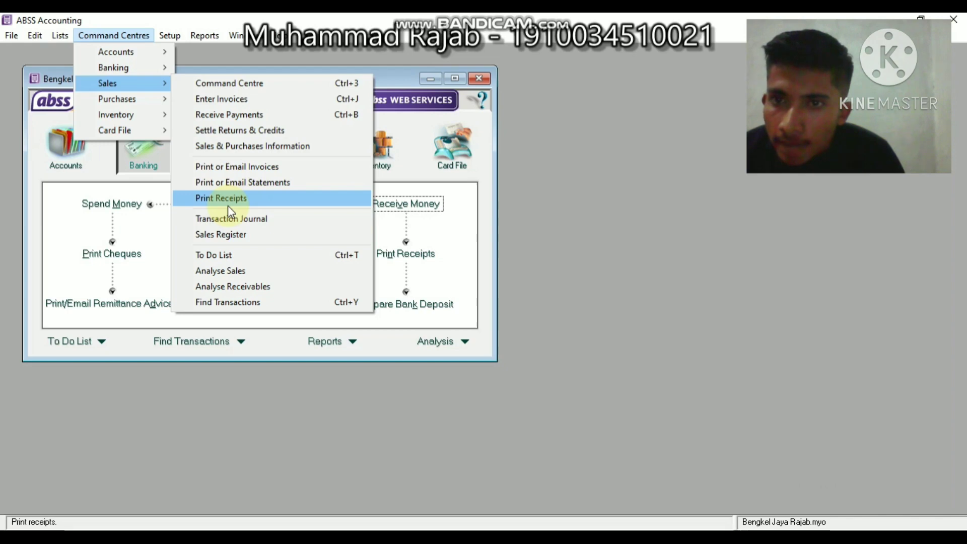
pyautogui.click(252, 115)
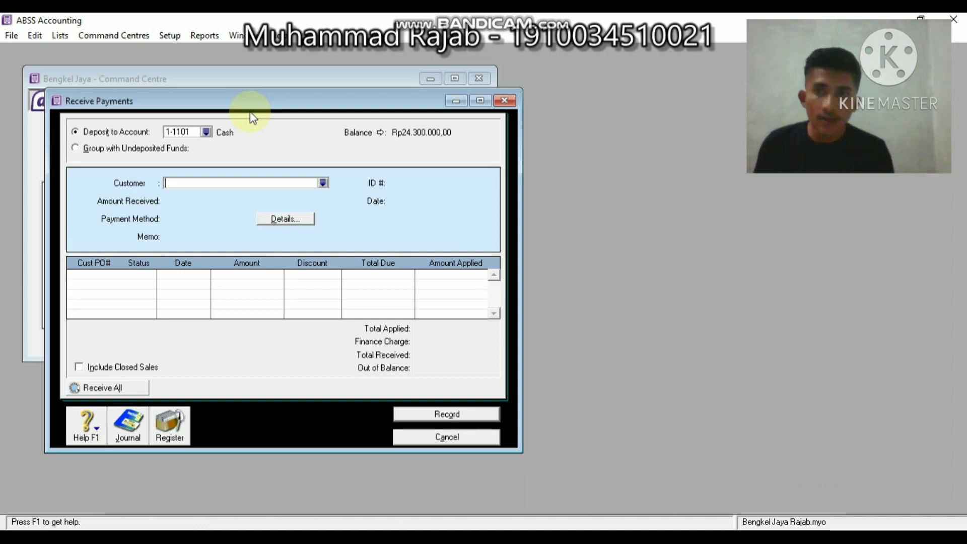
pyautogui.write('Ny n')
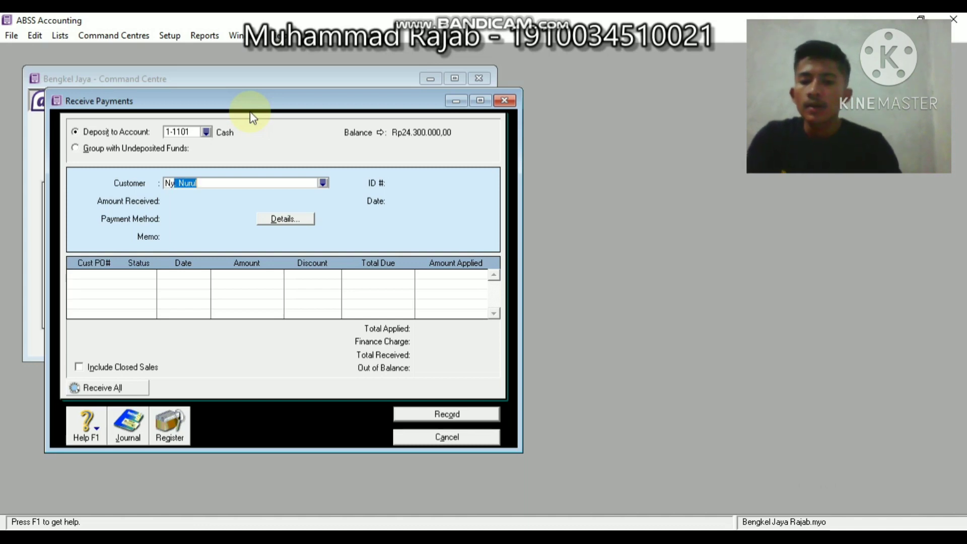
pyautogui.write('u')
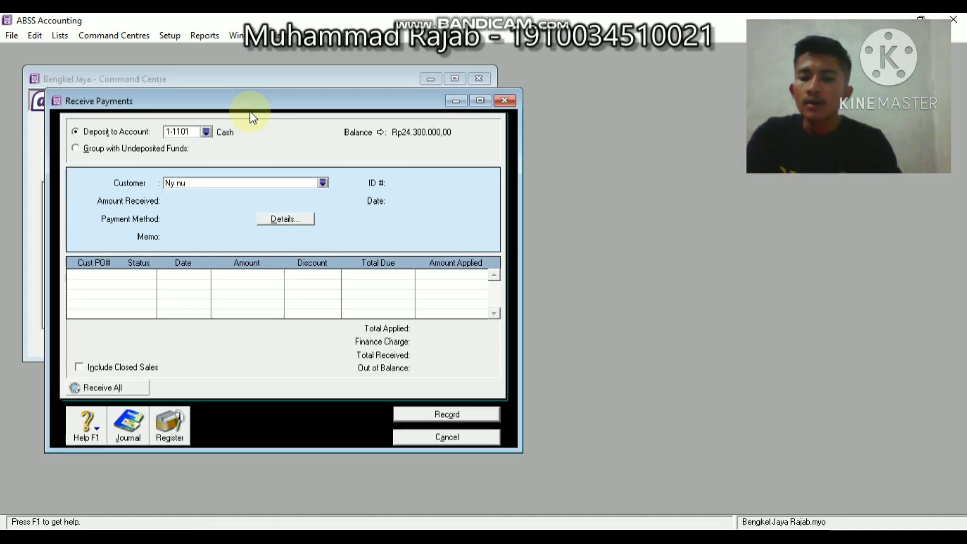
pyautogui.write('rul')
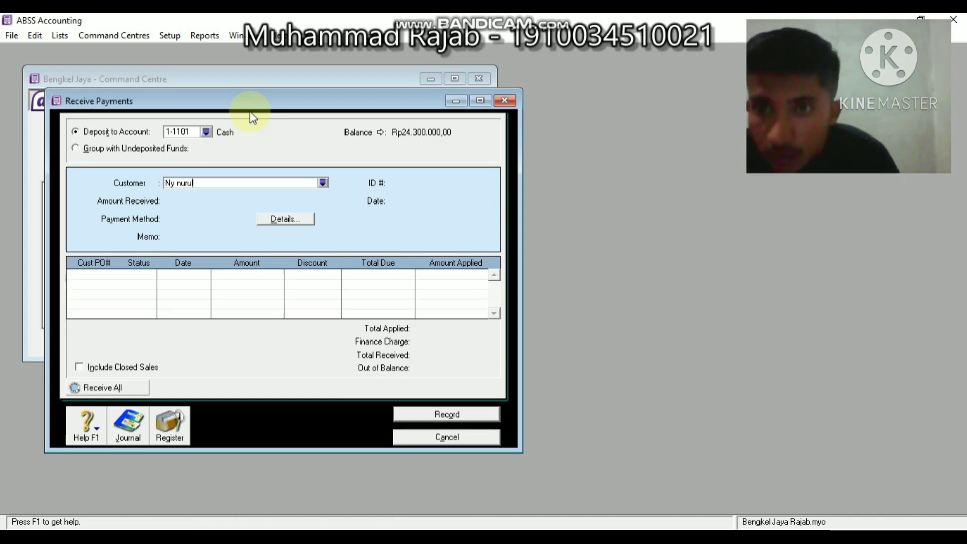
pyautogui.press('Tab')
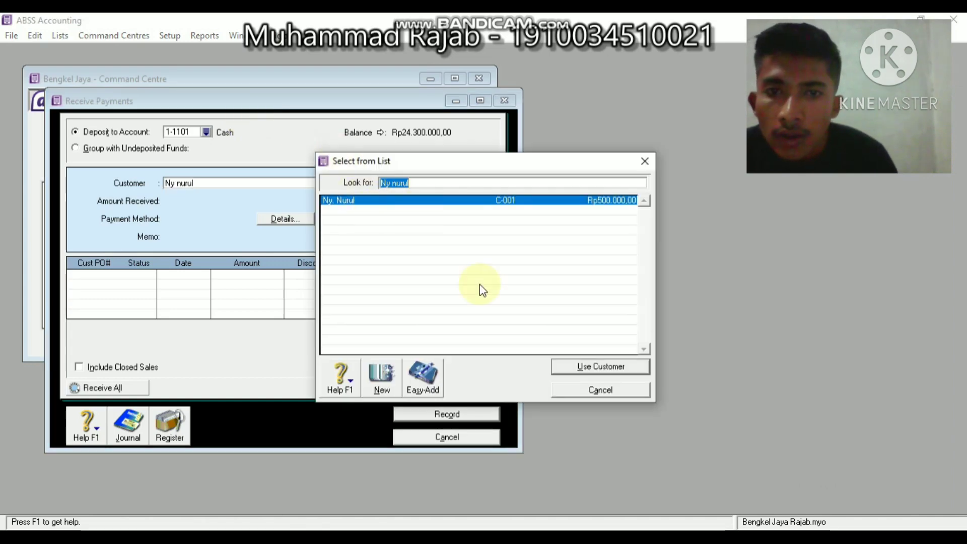
pyautogui.click(604, 367)
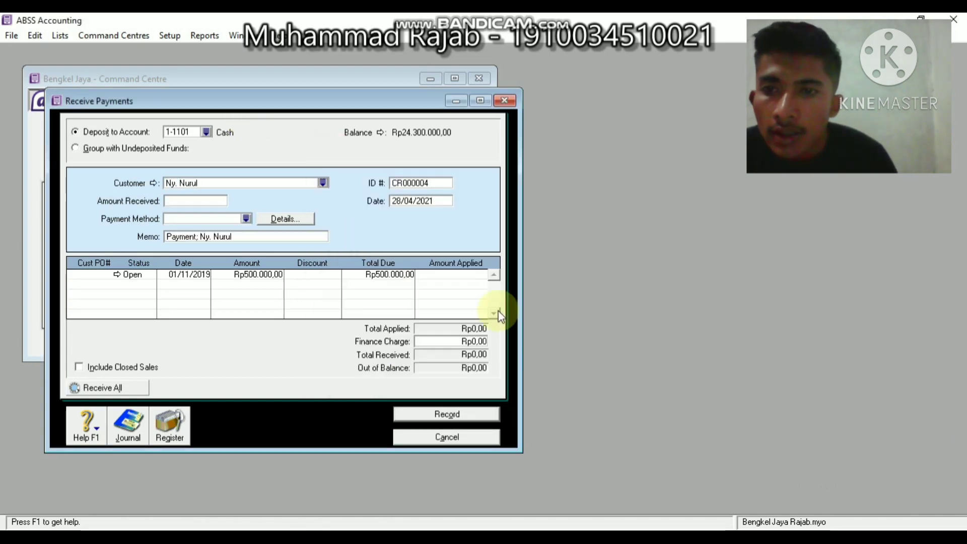
# Set the amount received from the customer to Rp300.000
pyautogui.click(178, 201)
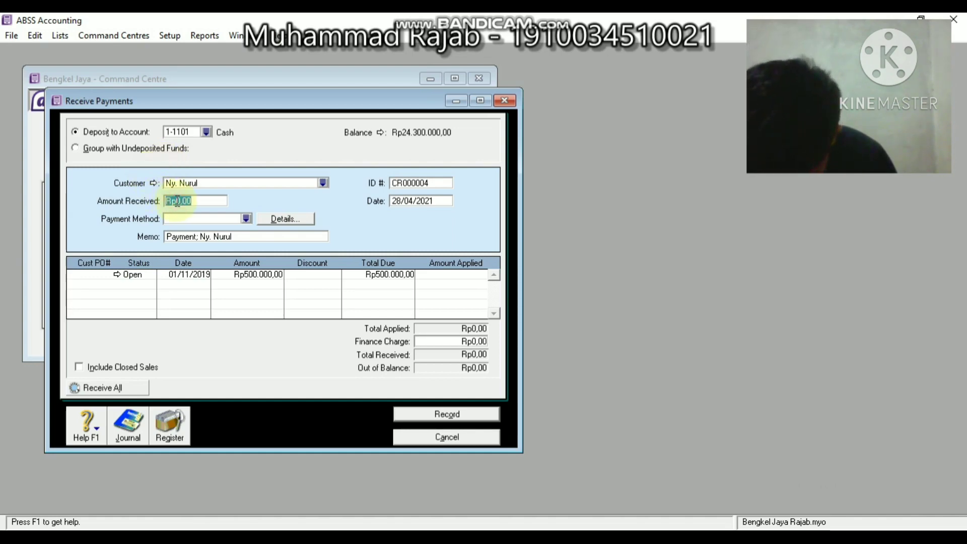
pyautogui.write('3')
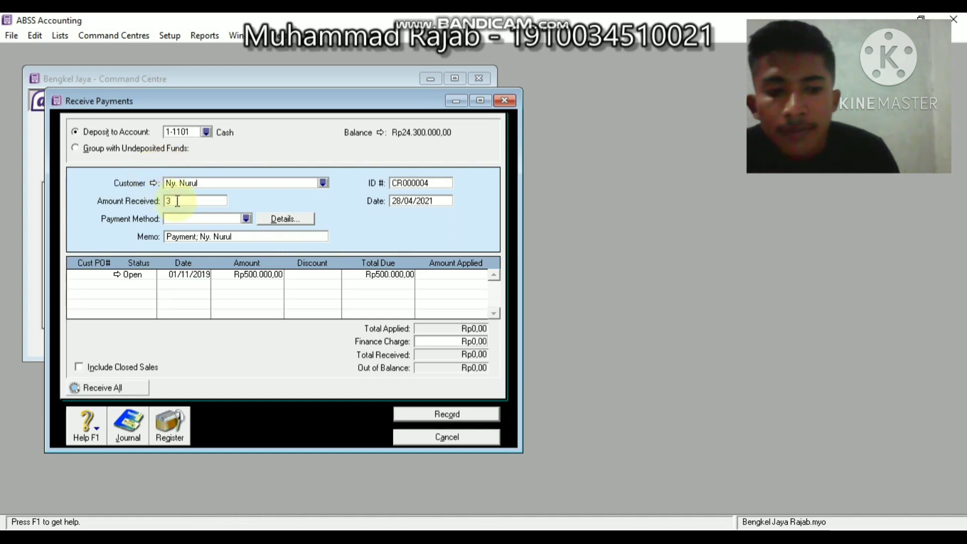
pyautogui.write('00000')
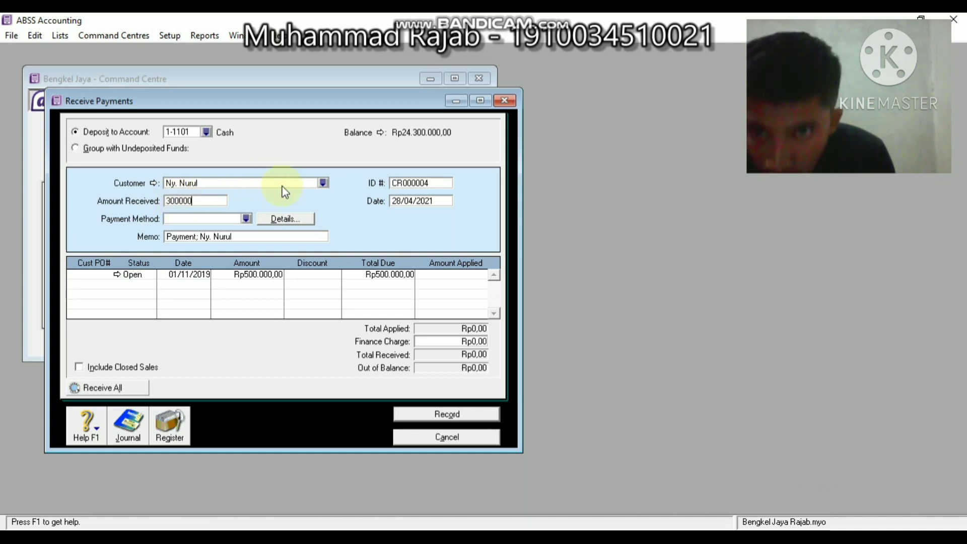
# Set the day in the customer payment's date to 04
pyautogui.click(398, 198)
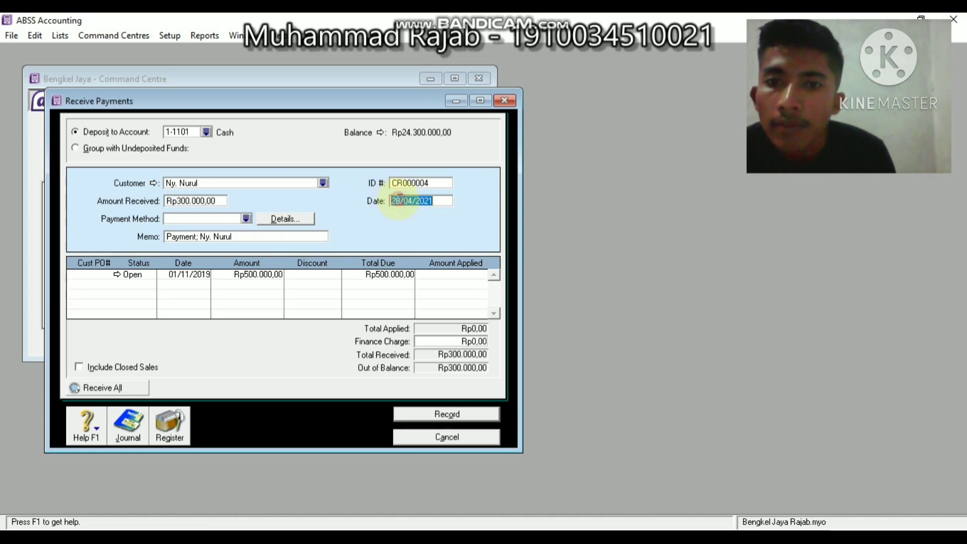
pyautogui.click(399, 199)
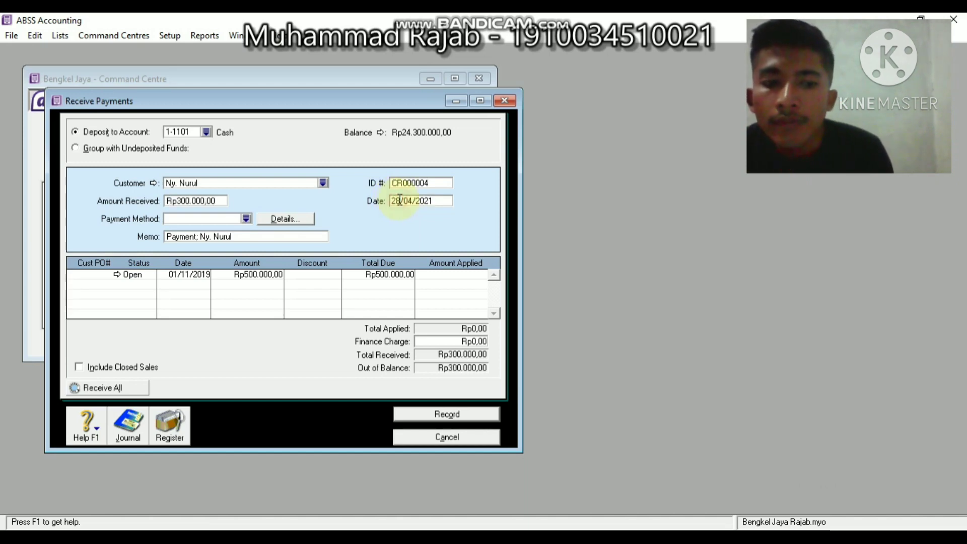
pyautogui.press('BackSpace')
pyautogui.press('BackSpace')
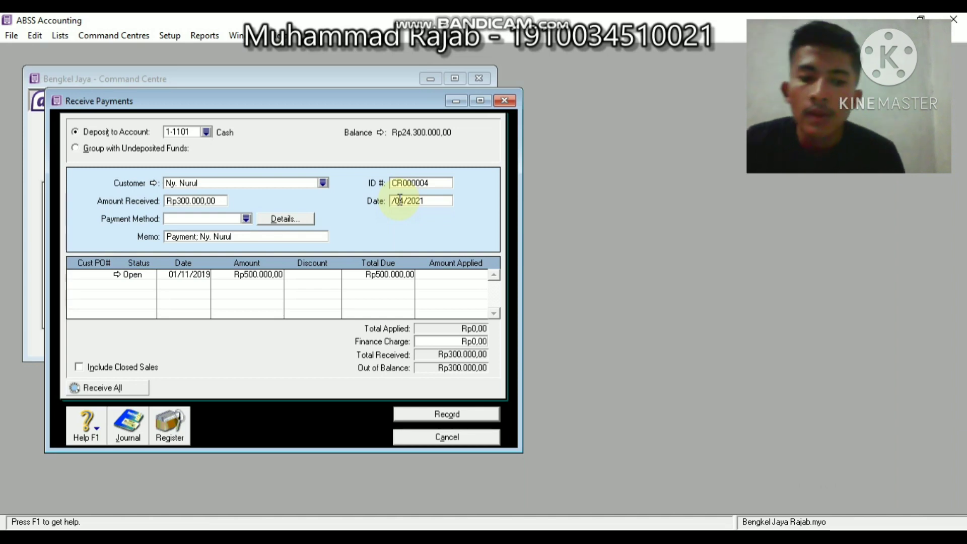
pyautogui.write('04')
pyautogui.press('Right')
pyautogui.press('Right')
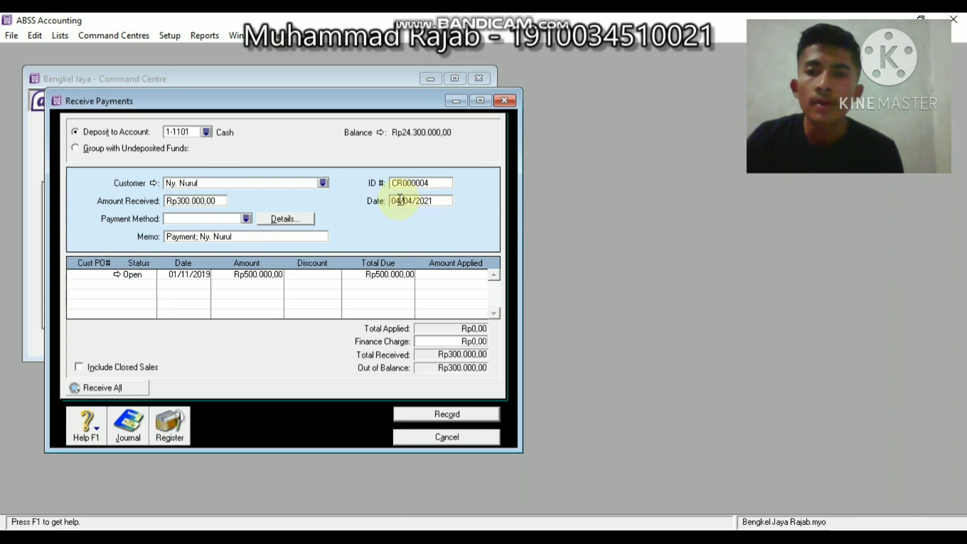
# Set the date of the customer's Rp300.000,00 payment to 04/06/2019
pyautogui.press('Delete')
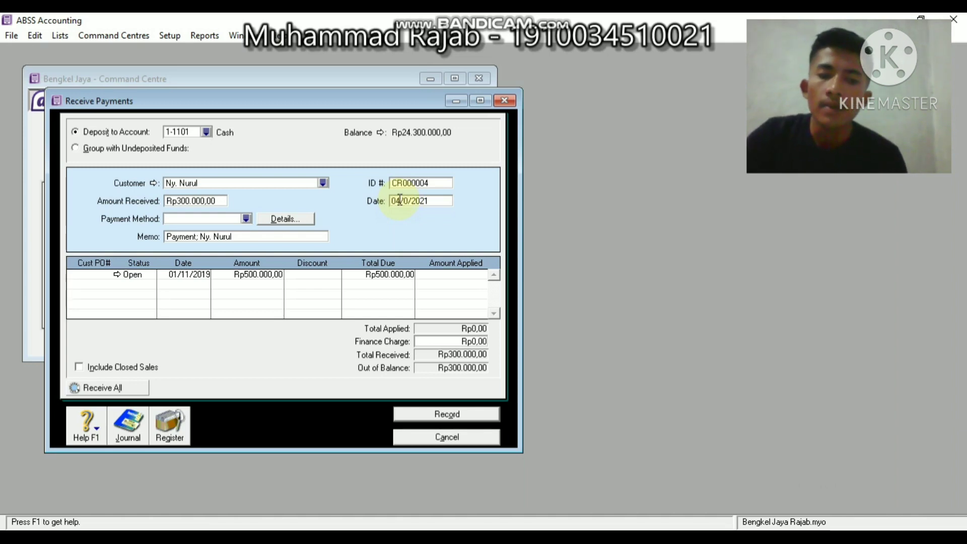
pyautogui.write('6')
pyautogui.press('Right')
pyautogui.press('Right')
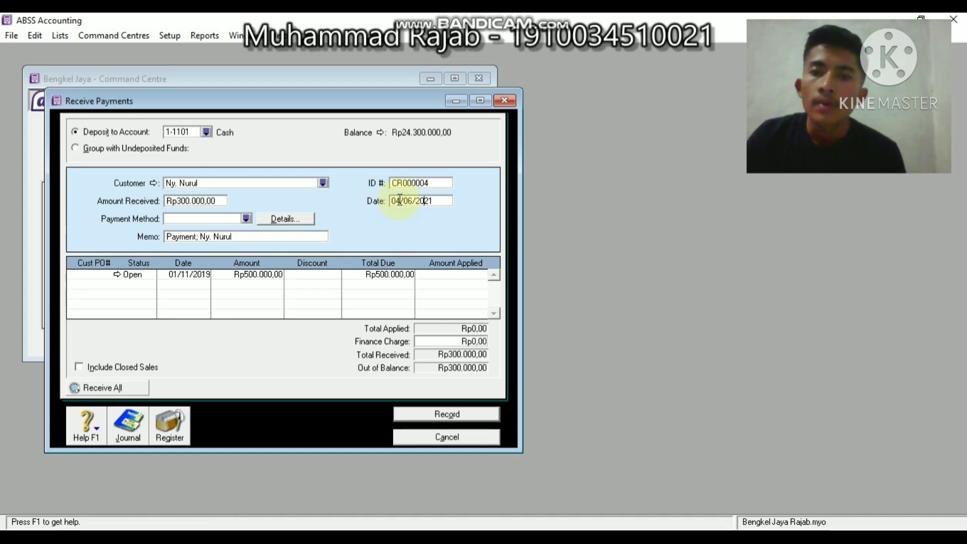
pyautogui.press('BackSpace')
pyautogui.press('BackSpace')
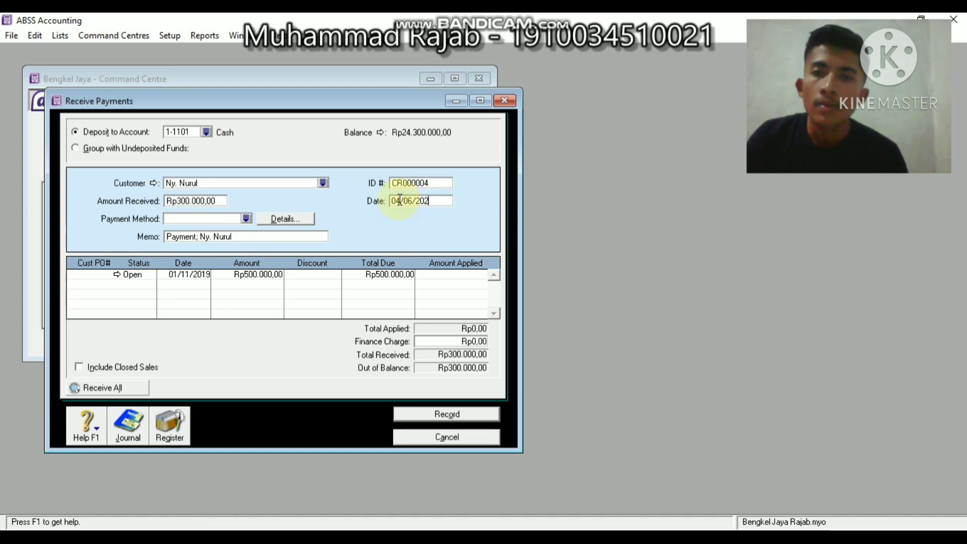
pyautogui.write('19')
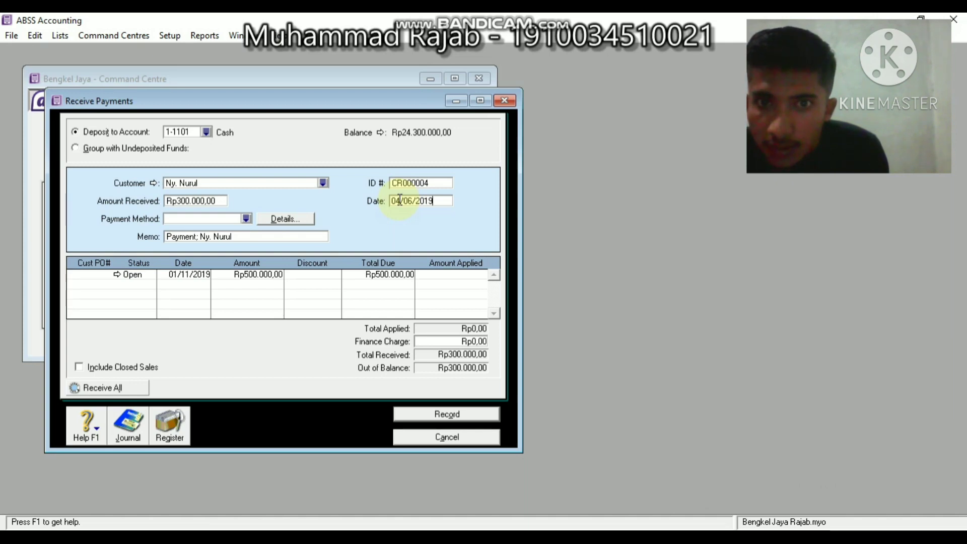
# Check the open sale's line and preview the transaction recap of the customer payment
pyautogui.click(187, 275)
pyautogui.click(186, 275)
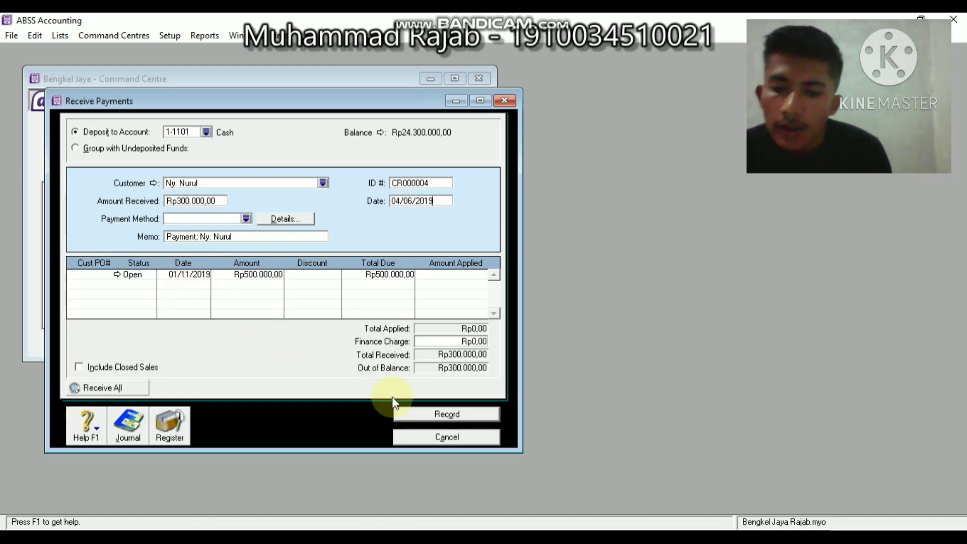
pyautogui.hotkey('ctrl', 'r')
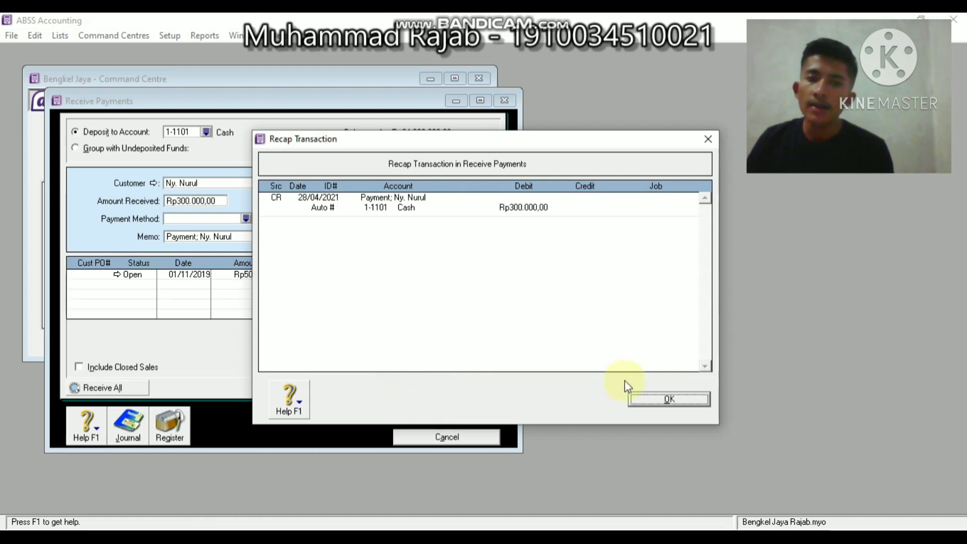
pyautogui.click(645, 401)
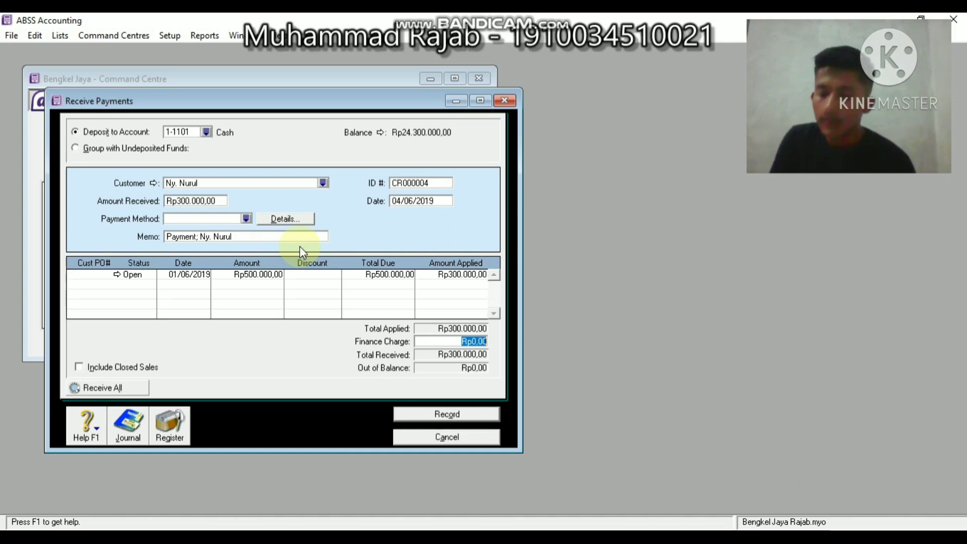
# Record the Rp300.000,00 customer payment after reviewing its transaction recap, and close the payment window
pyautogui.click(431, 413)
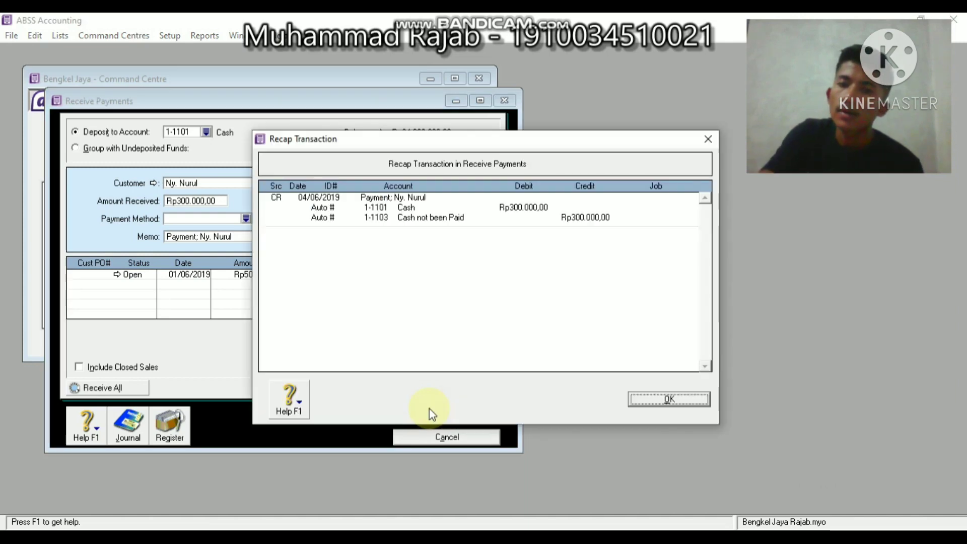
pyautogui.click(663, 404)
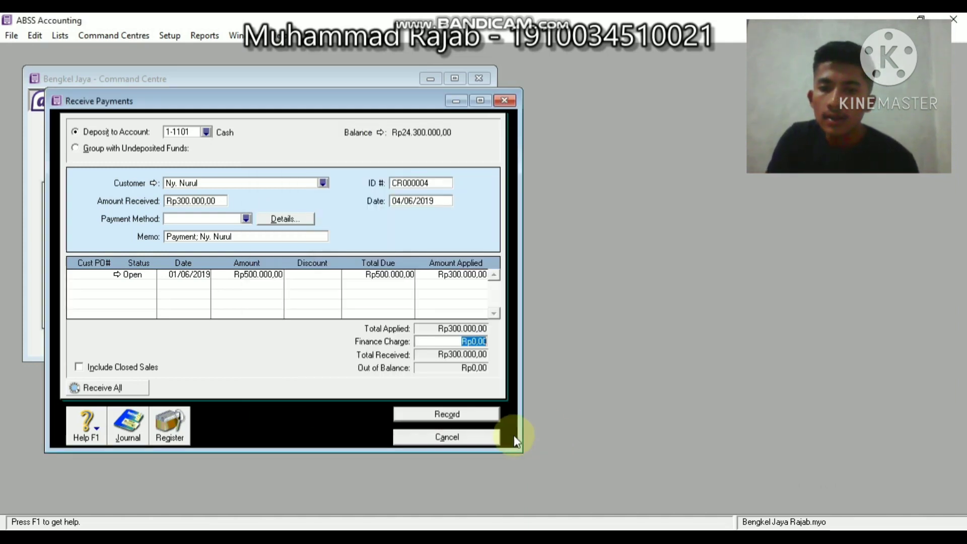
pyautogui.click(473, 414)
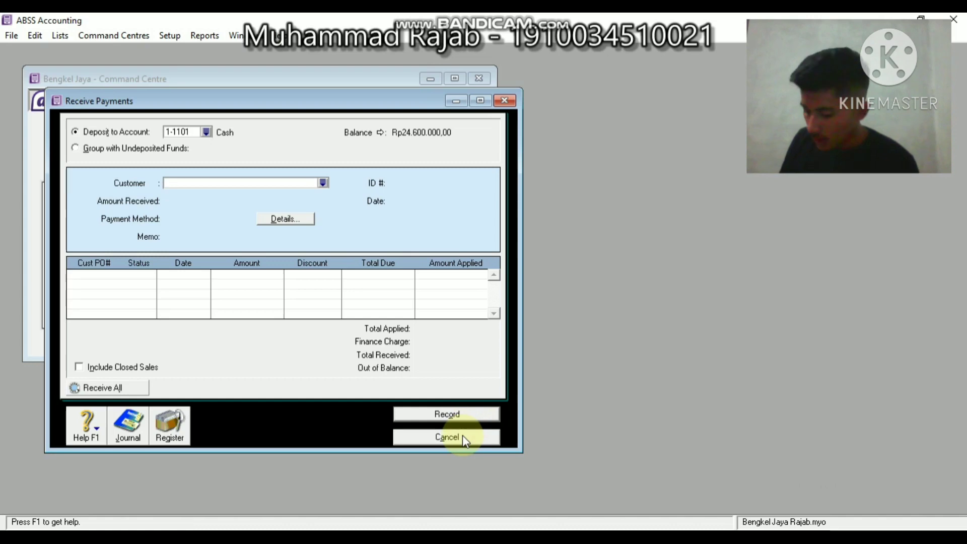
pyautogui.click(462, 435)
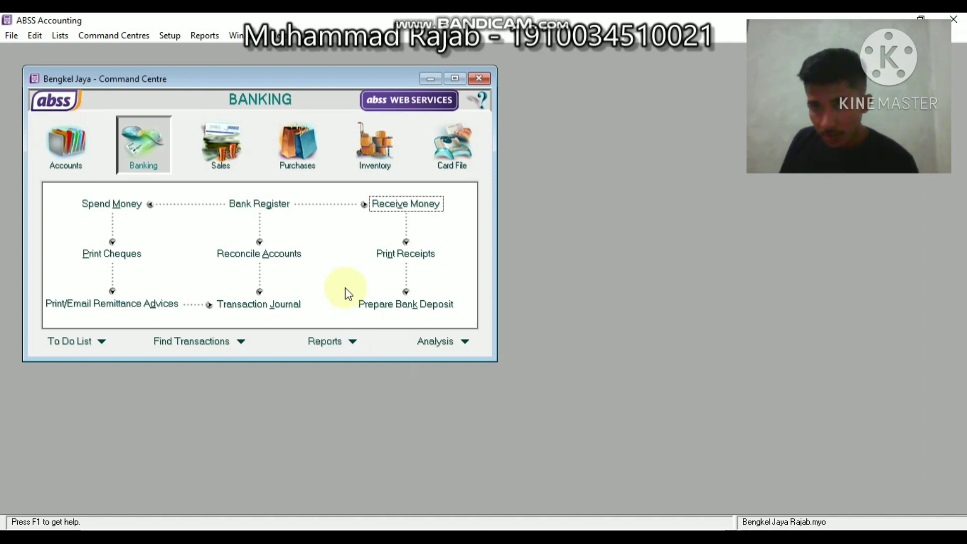
# Start a Spend Money entry from the Cash account dated 15/06/2019 with an amount of Rp500.000,00
pyautogui.click(128, 207)
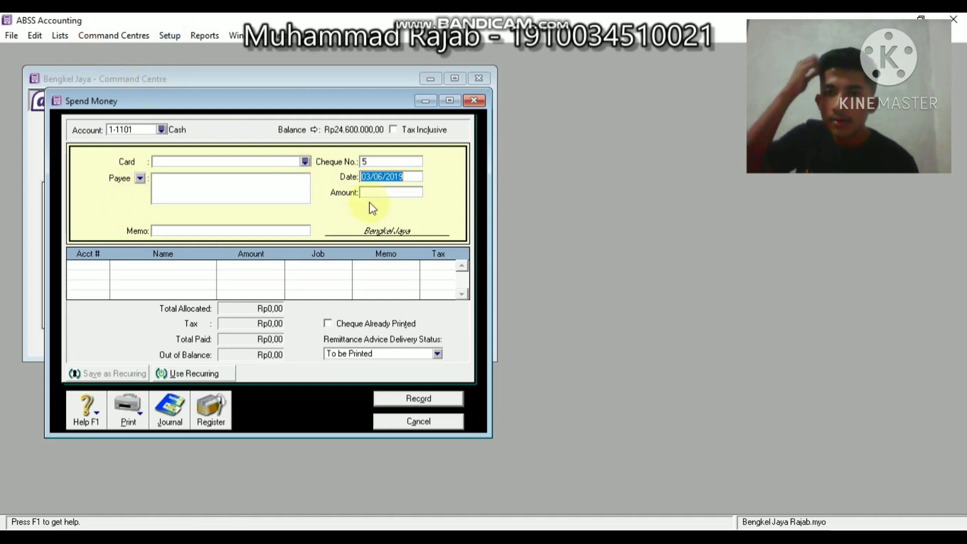
pyautogui.click(371, 181)
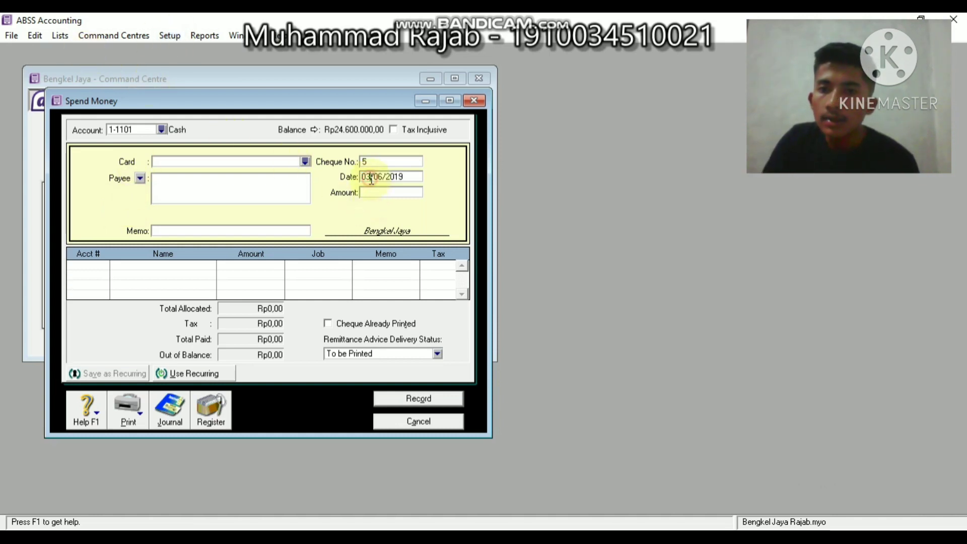
pyautogui.press('BackSpace')
pyautogui.press('BackSpace')
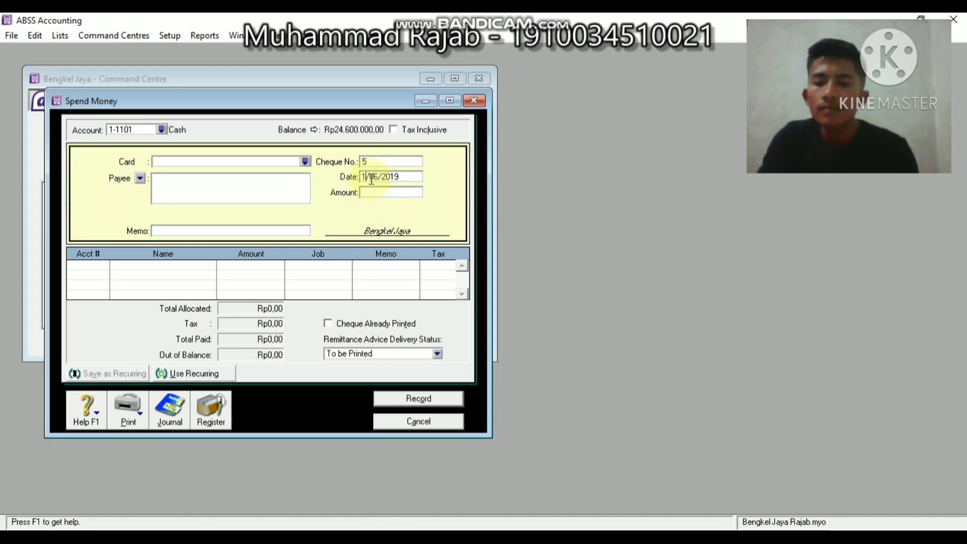
pyautogui.write('15')
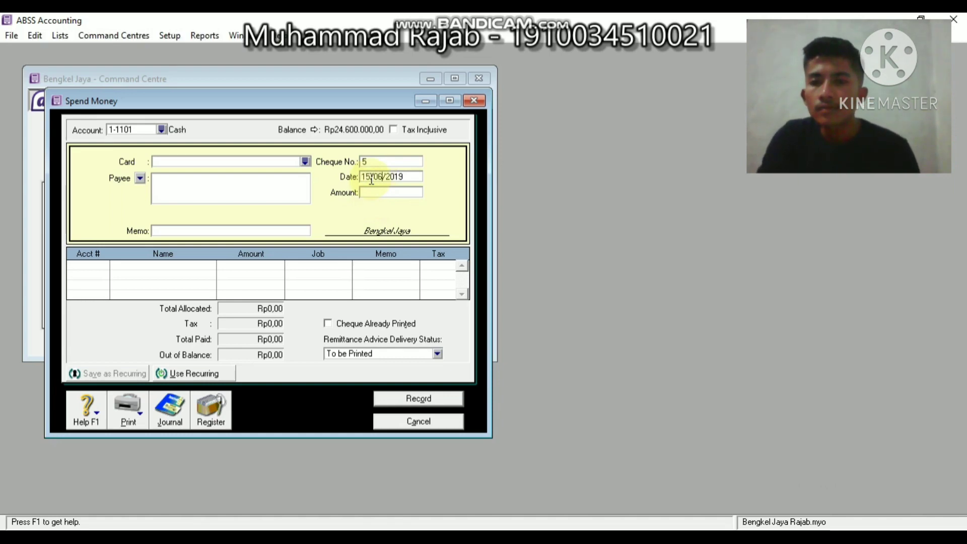
pyautogui.press('Tab')
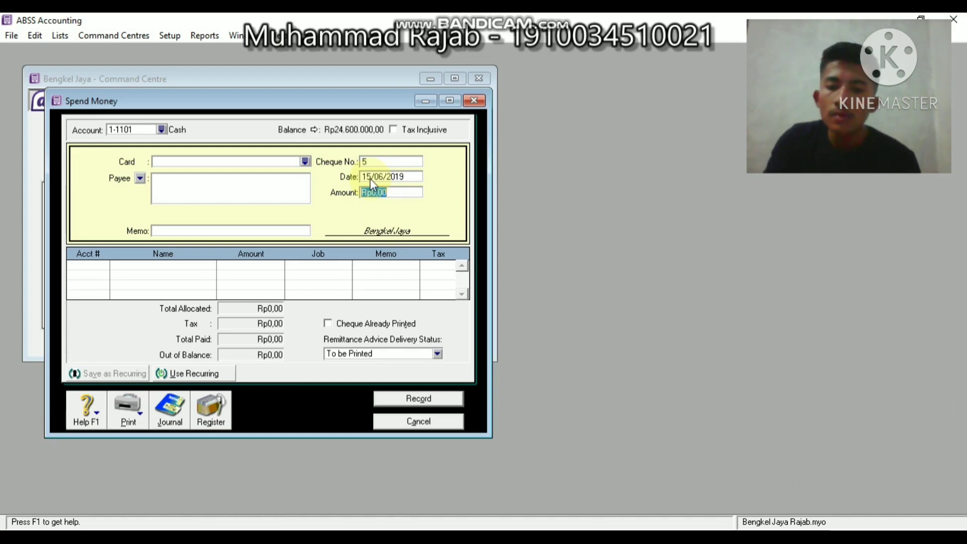
pyautogui.write('500000')
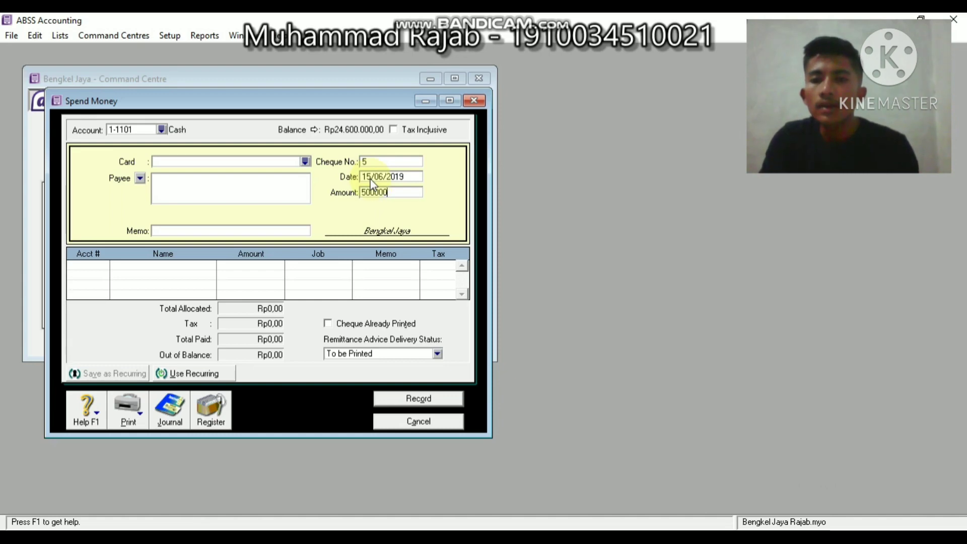
pyautogui.press('Tab')
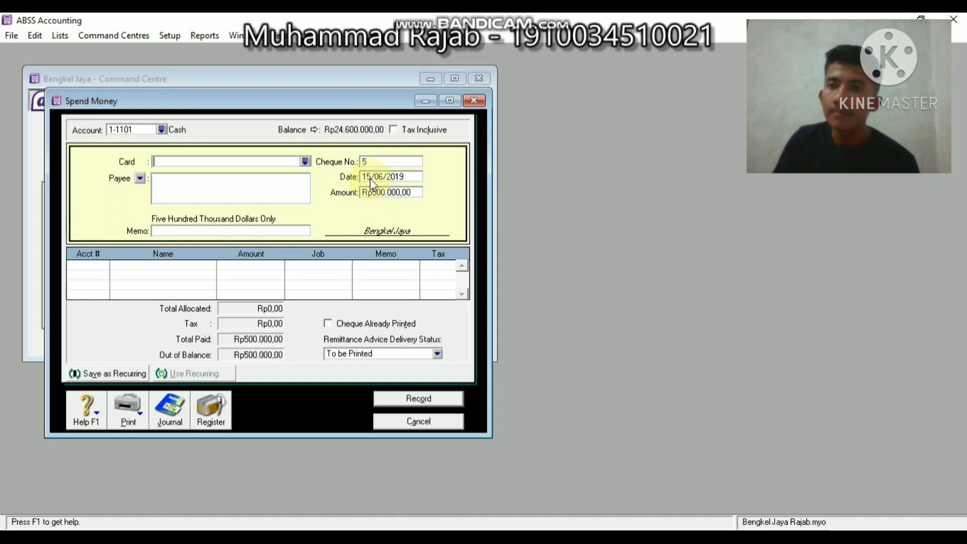
# Enter "mengambil untuk keperluan pribadi" as the memo of the Spend Money entry
pyautogui.click(253, 230)
pyautogui.write('m')
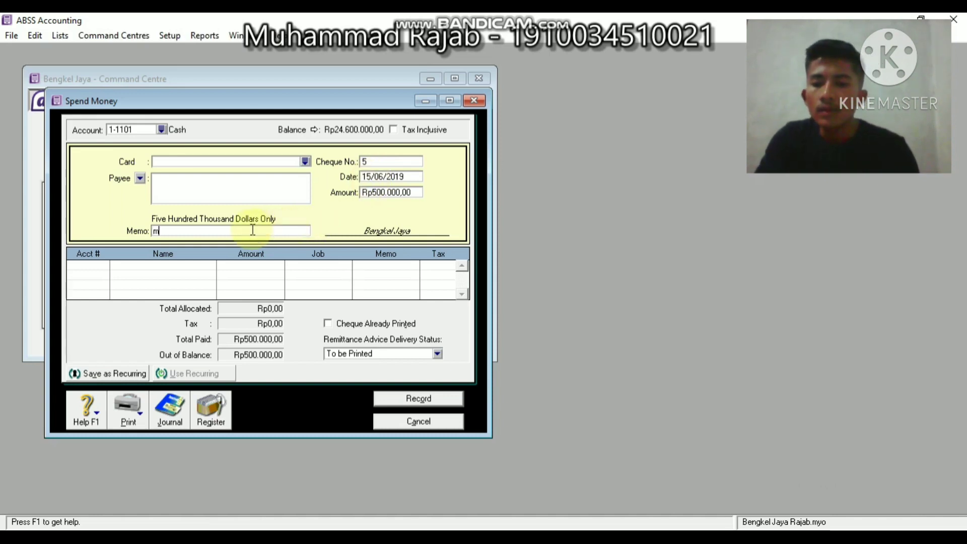
pyautogui.write('enga')
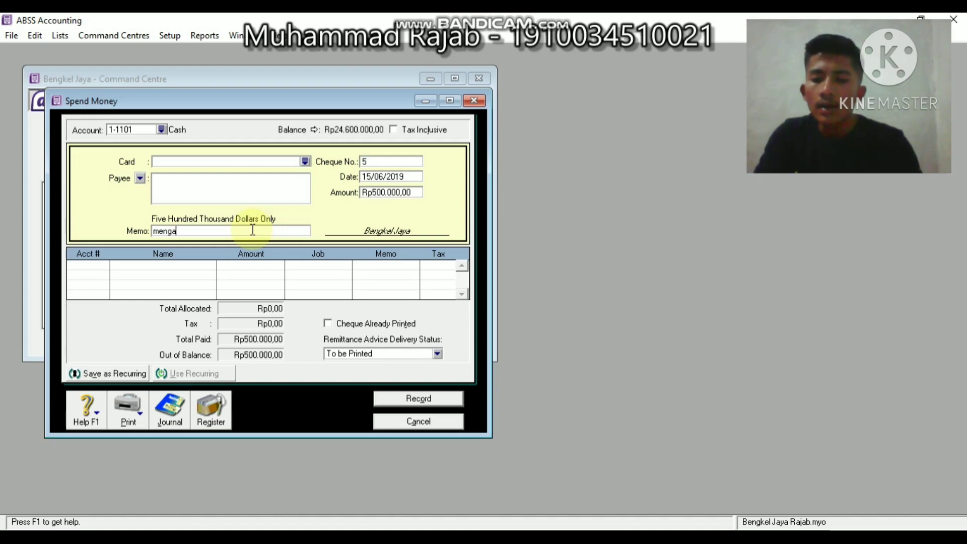
pyautogui.write('mbi')
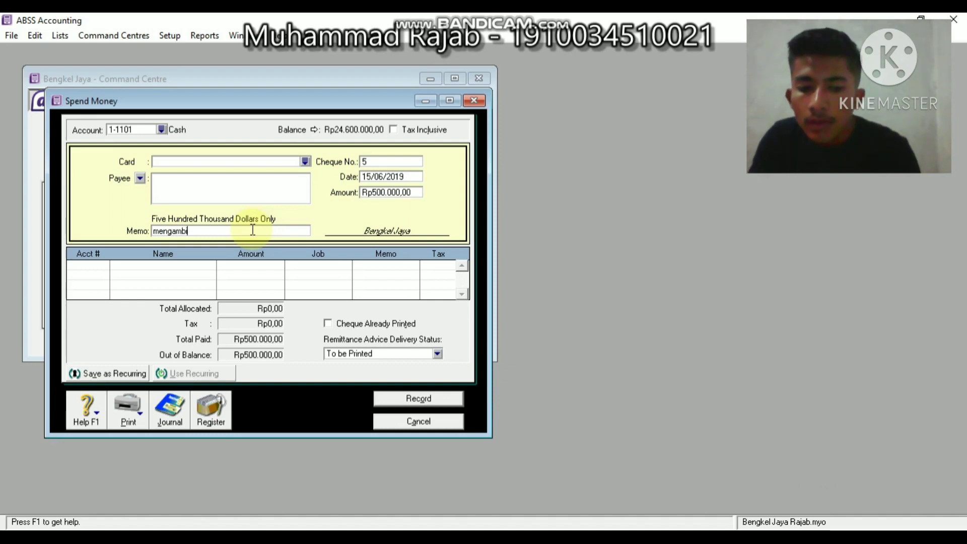
pyautogui.write('l untu')
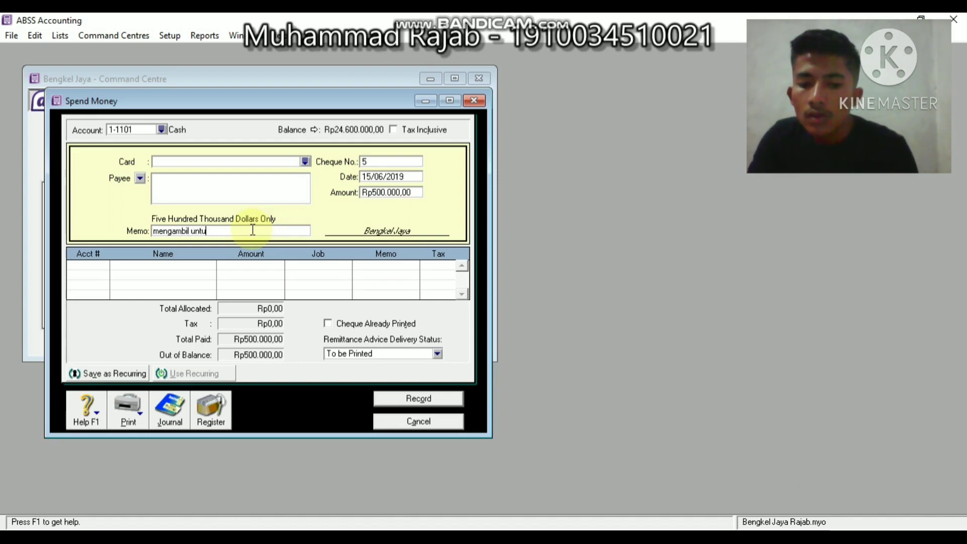
pyautogui.write('k kep')
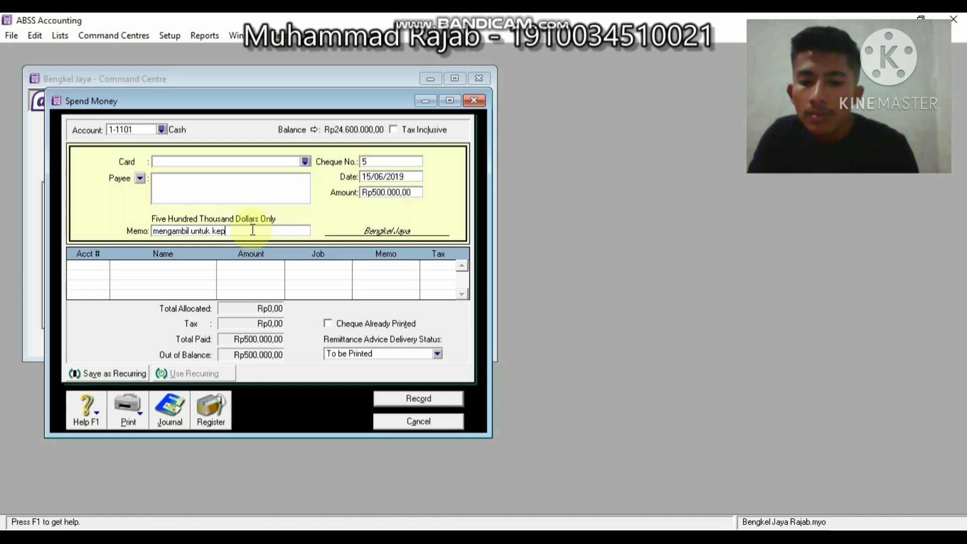
pyautogui.write('erluan p')
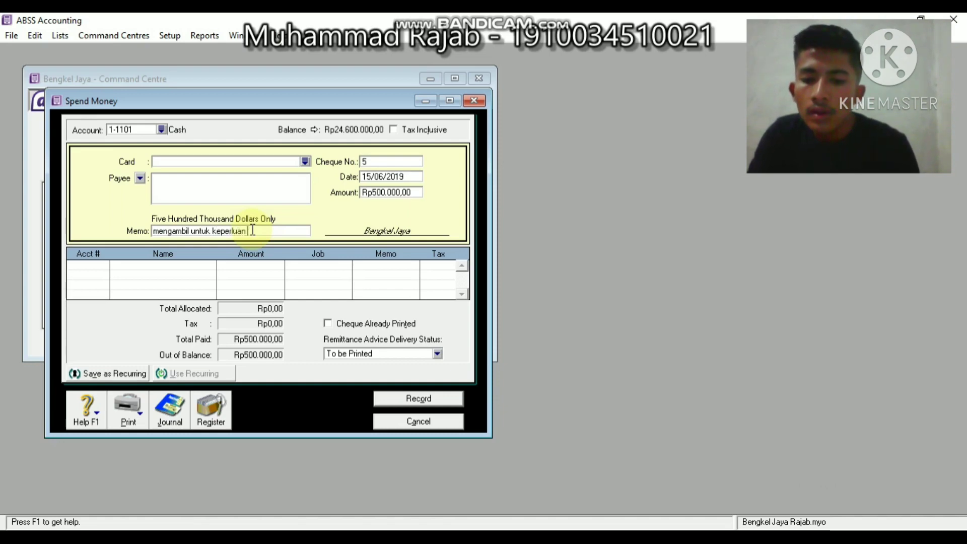
pyautogui.write('ribadi')
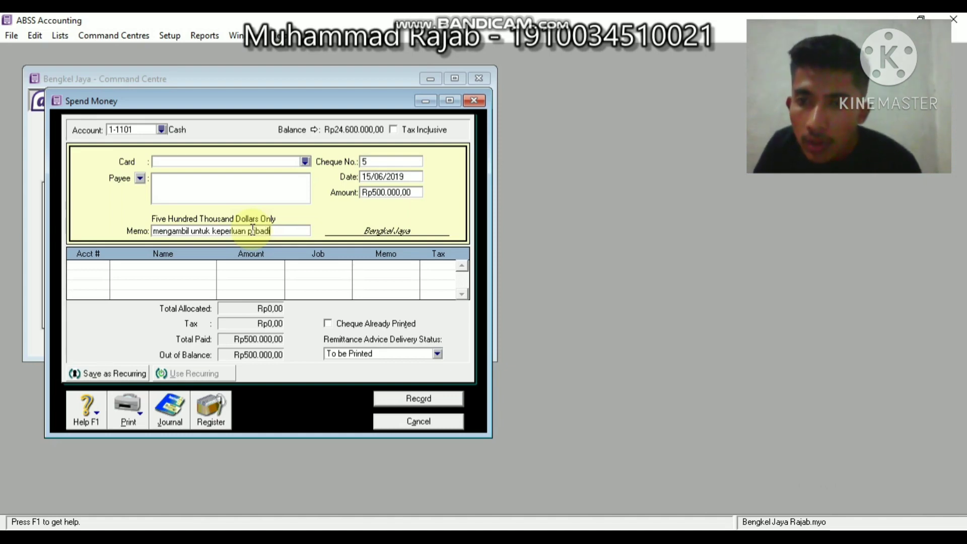
pyautogui.press('Tab')
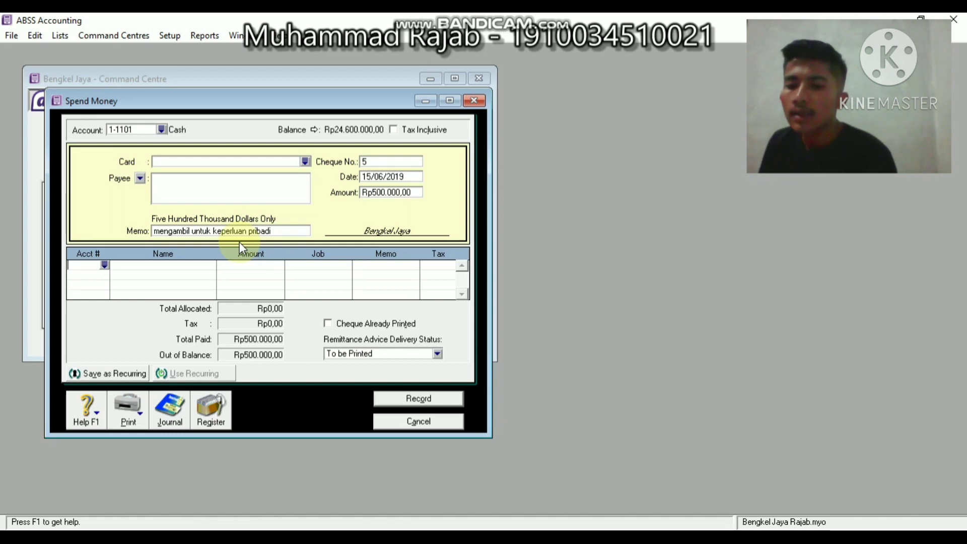
# Allocate the Rp500.000,00 expenditure to the equity account 3-1400 Withdrawal
pyautogui.write('3-')
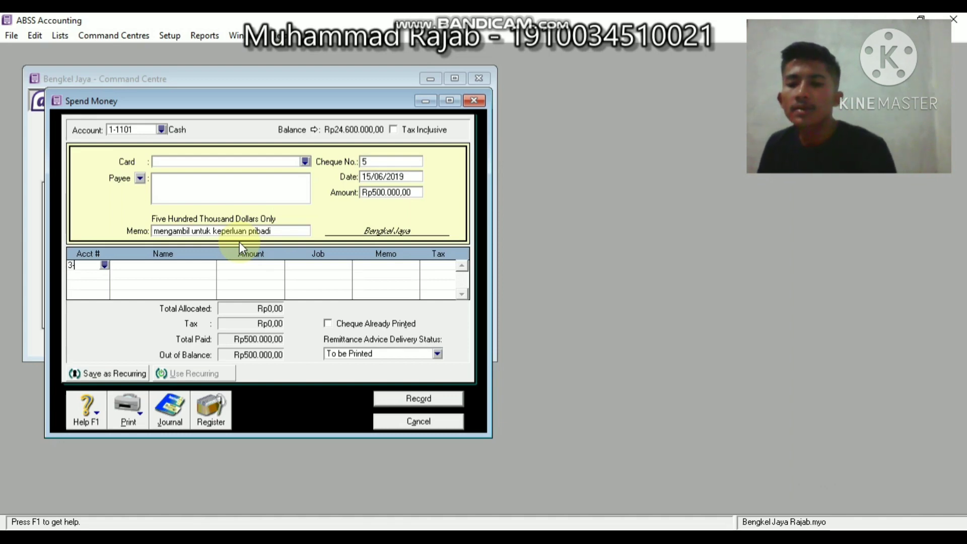
pyautogui.write('1200')
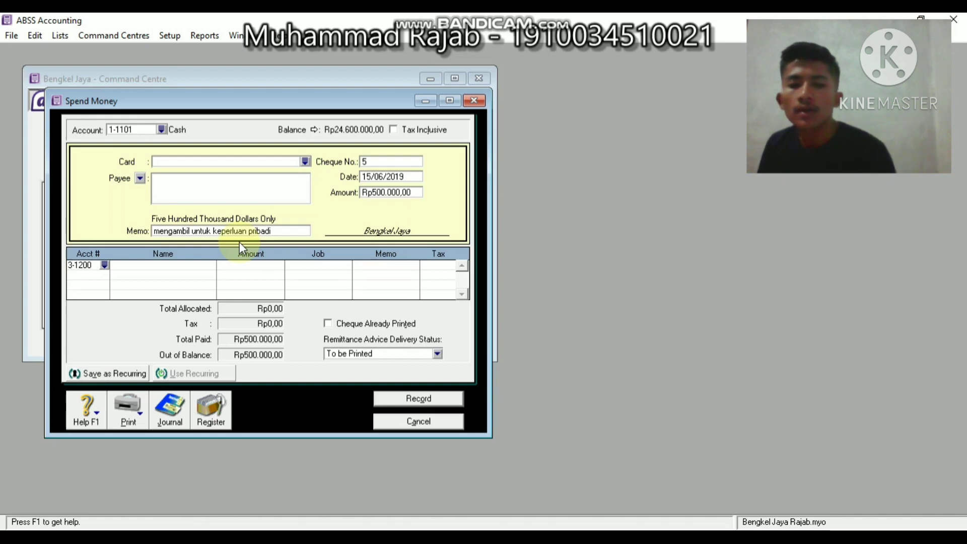
pyautogui.press('Tab')
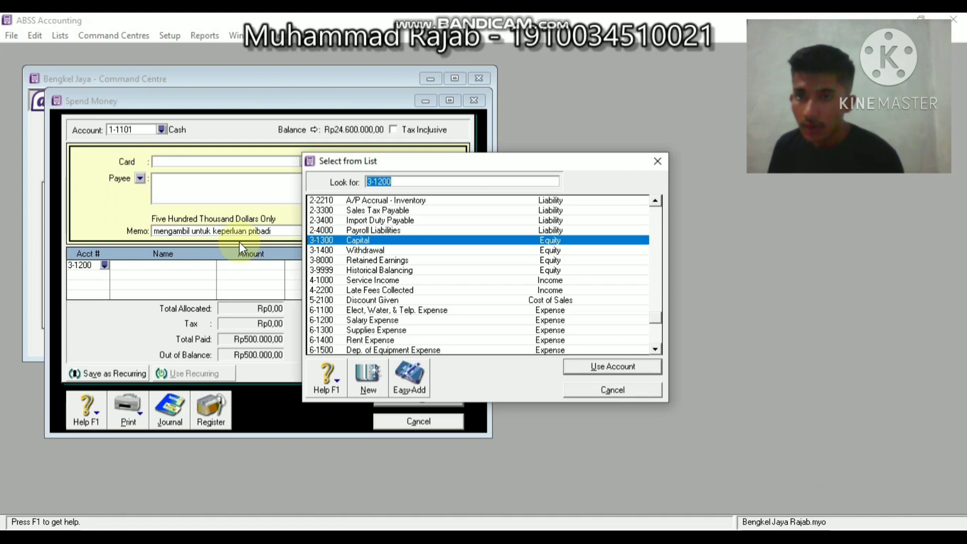
pyautogui.click(385, 251)
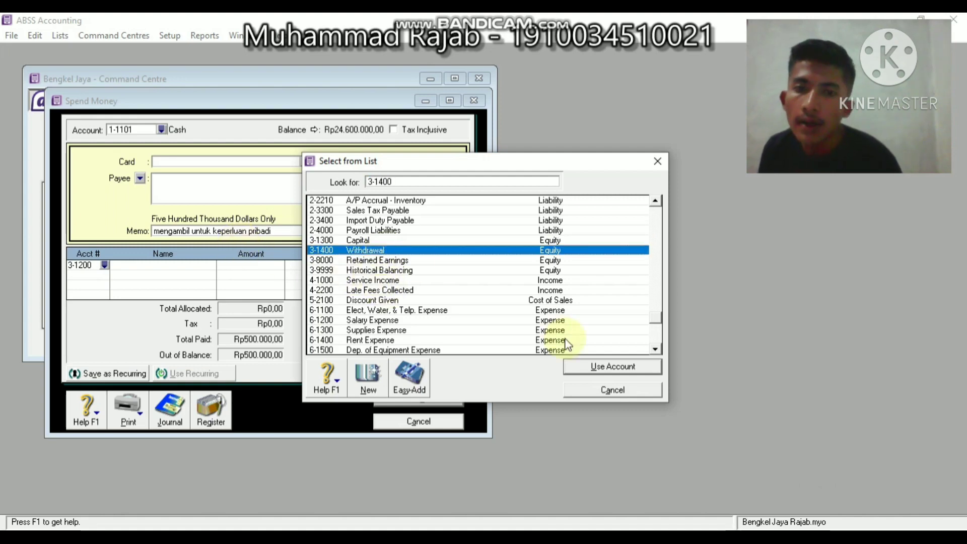
pyautogui.click(592, 369)
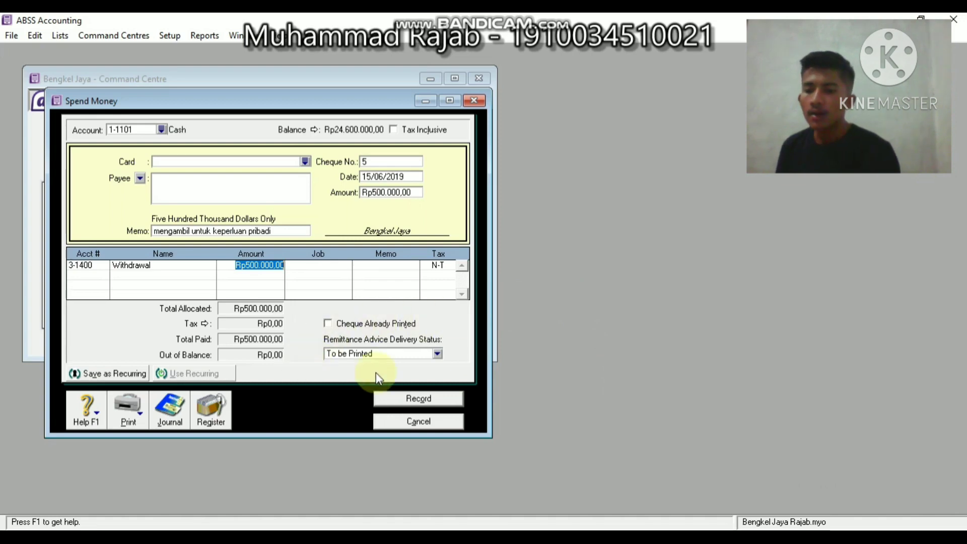
# Record the Rp500.000,00 withdrawal after reviewing its transaction recap, and close the Spend Money window
pyautogui.hotkey('ctrl', 'r')
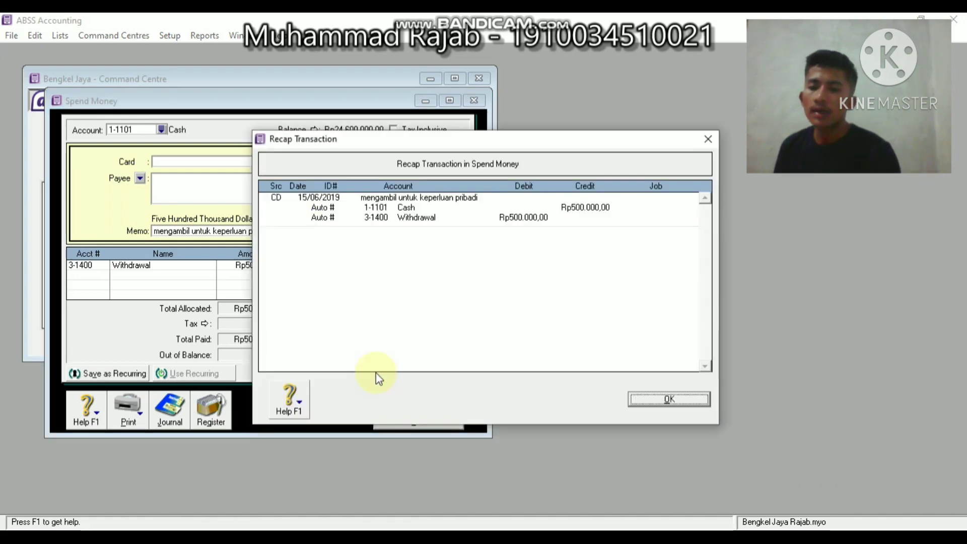
pyautogui.click(643, 399)
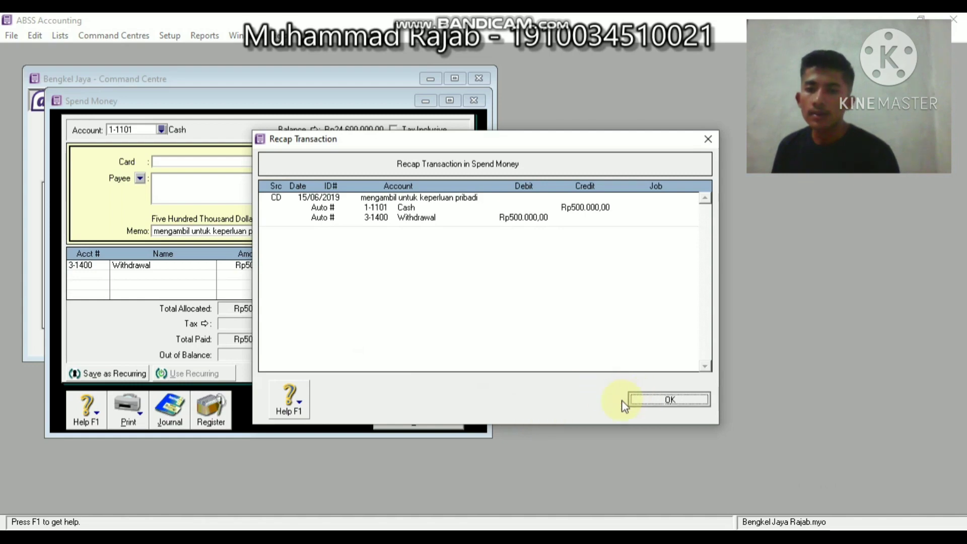
pyautogui.click(423, 400)
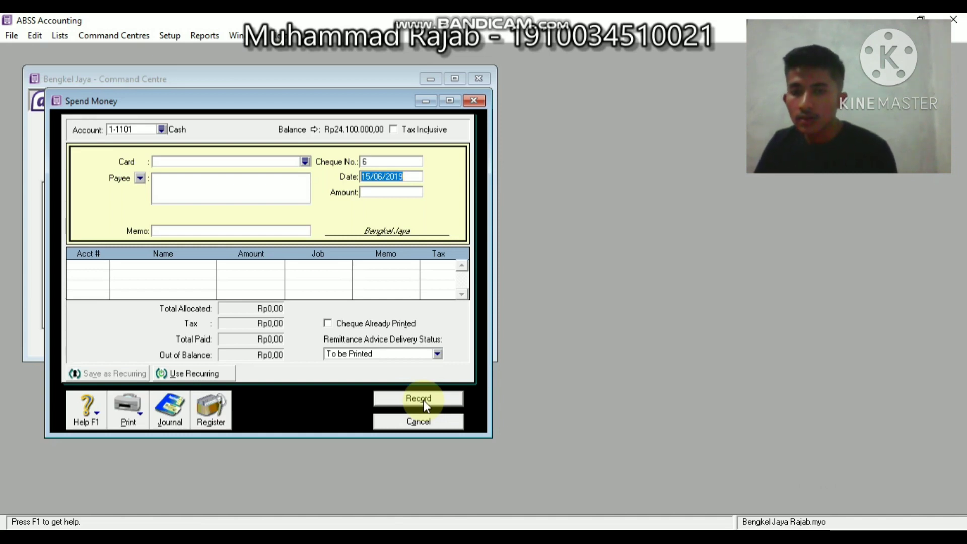
pyautogui.click(420, 423)
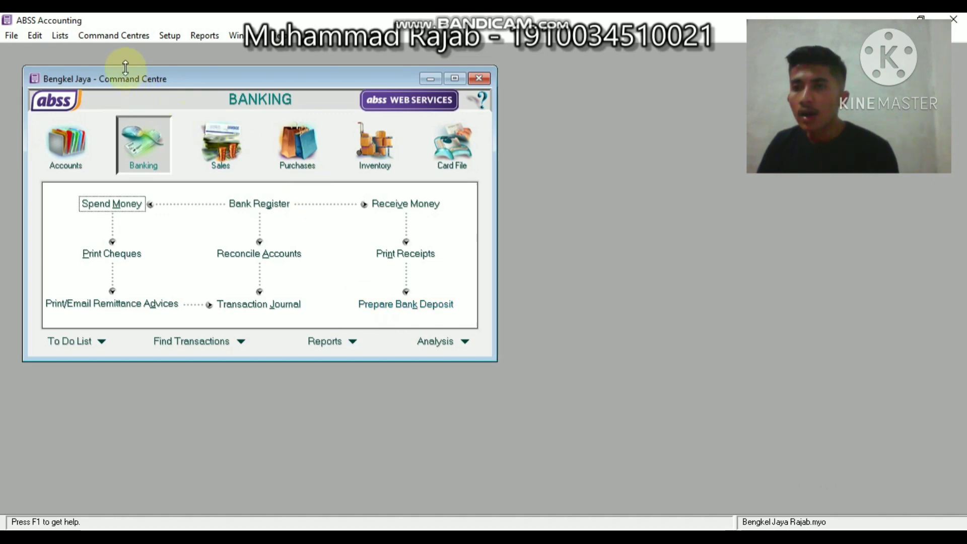
# Start a Pay Bills entry from the Cash account and select the supplier with the outstanding Rp5.300.000,00 purchase
pyautogui.click(121, 43)
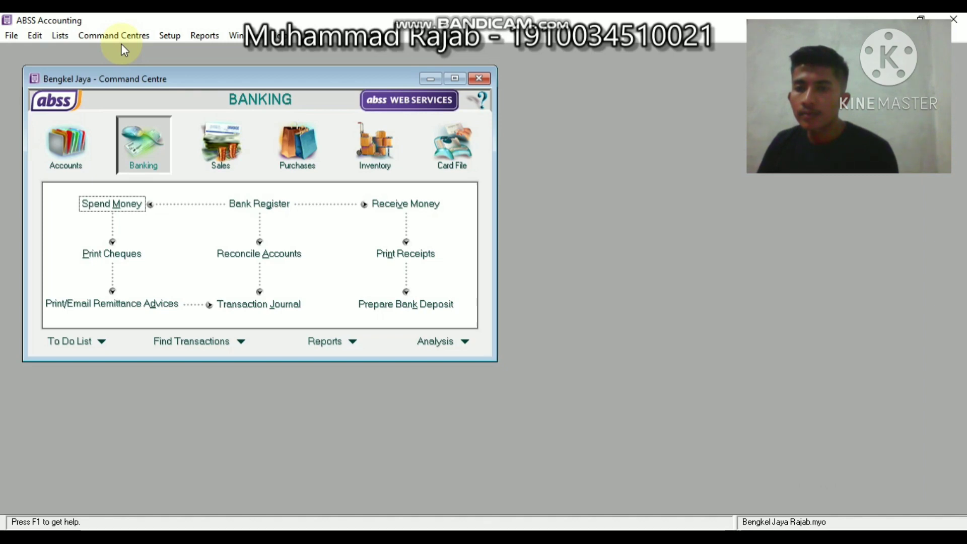
pyautogui.click(117, 36)
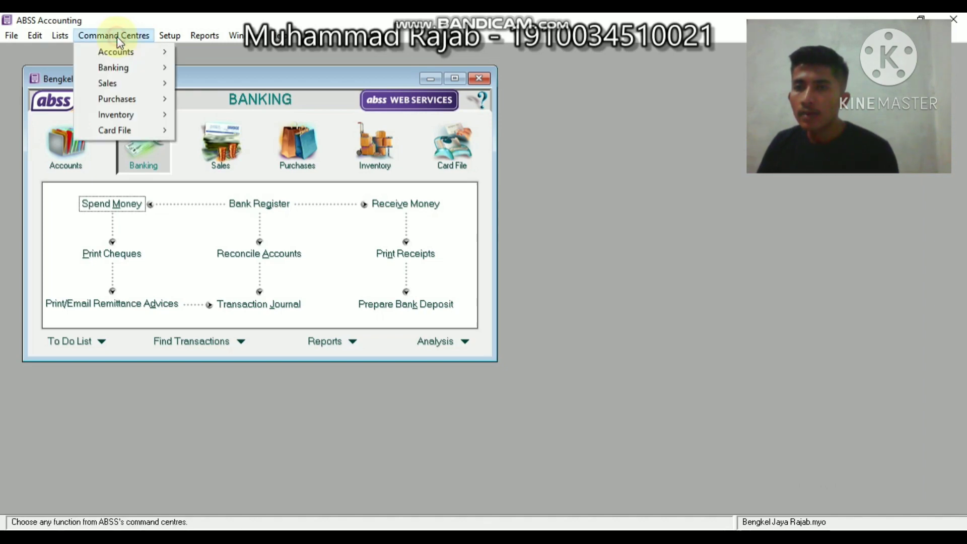
pyautogui.moveTo(121, 99)
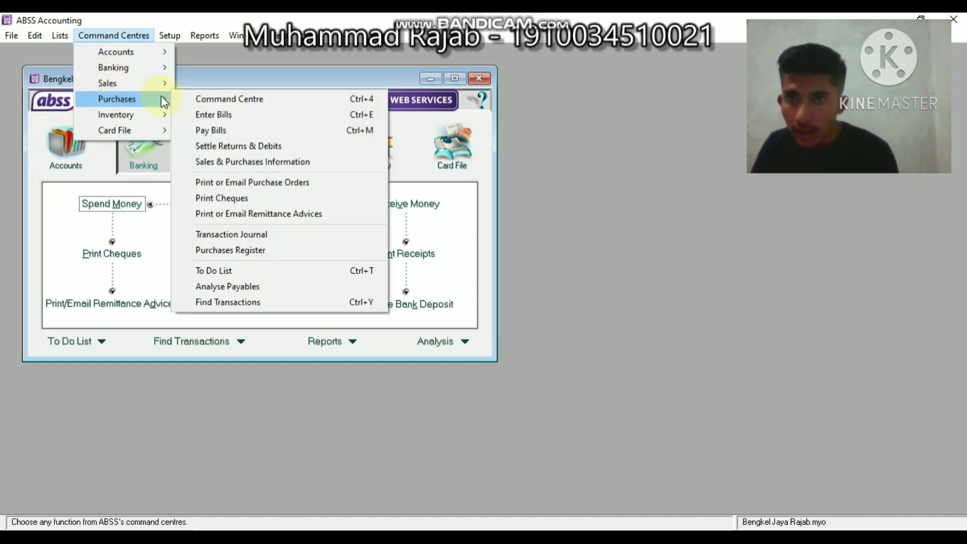
pyautogui.click(211, 130)
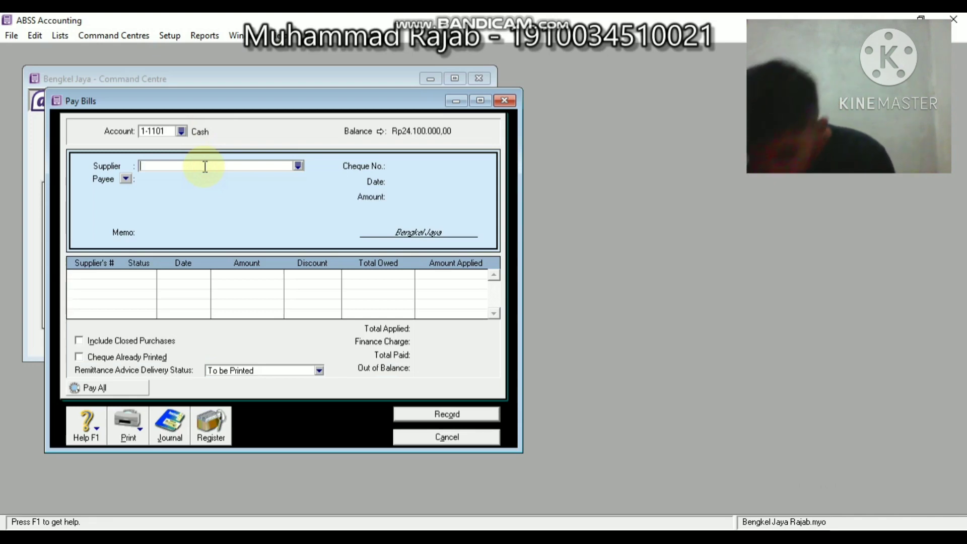
pyautogui.write('Ny Wis')
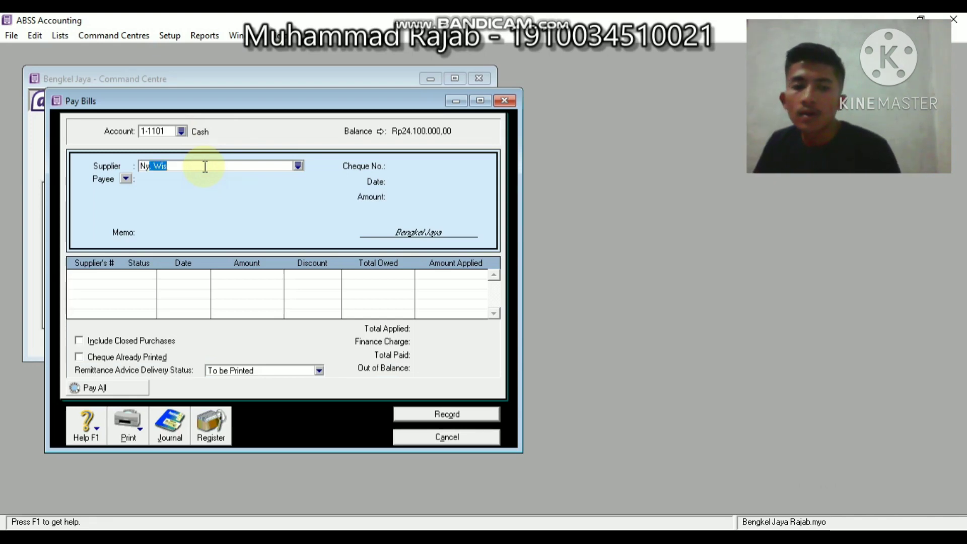
pyautogui.press('Tab')
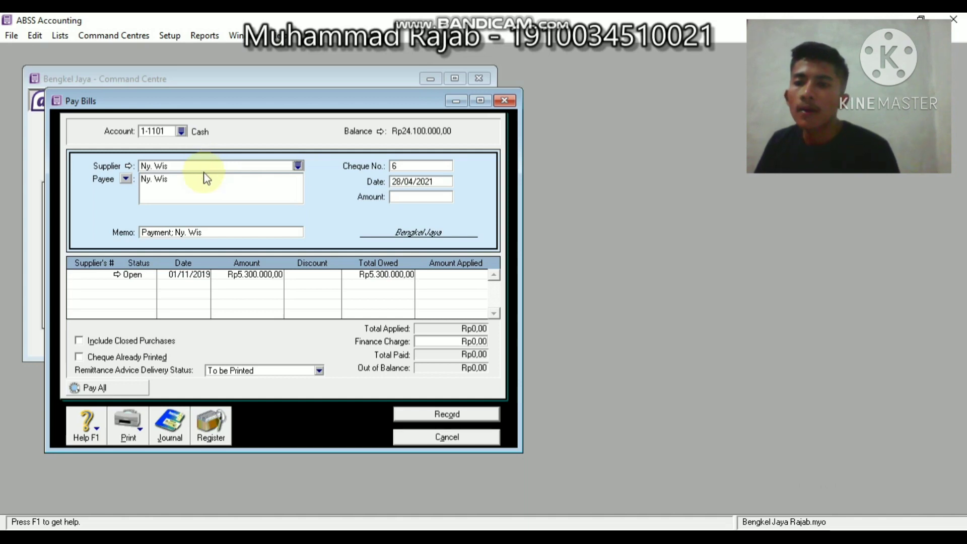
# Set the date of the supplier payment to 17/06/2019
pyautogui.click(401, 183)
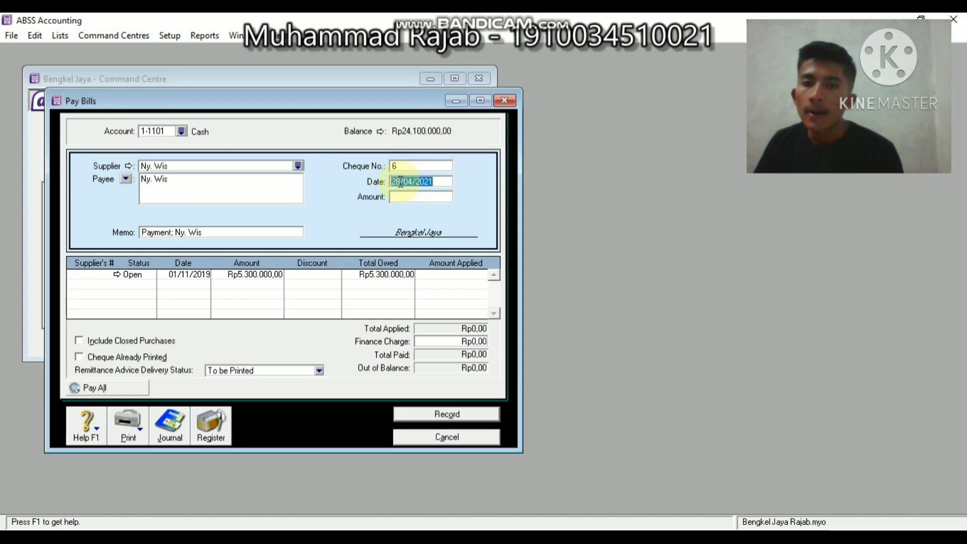
pyautogui.click(400, 182)
pyautogui.press('BackSpace')
pyautogui.press('BackSpace')
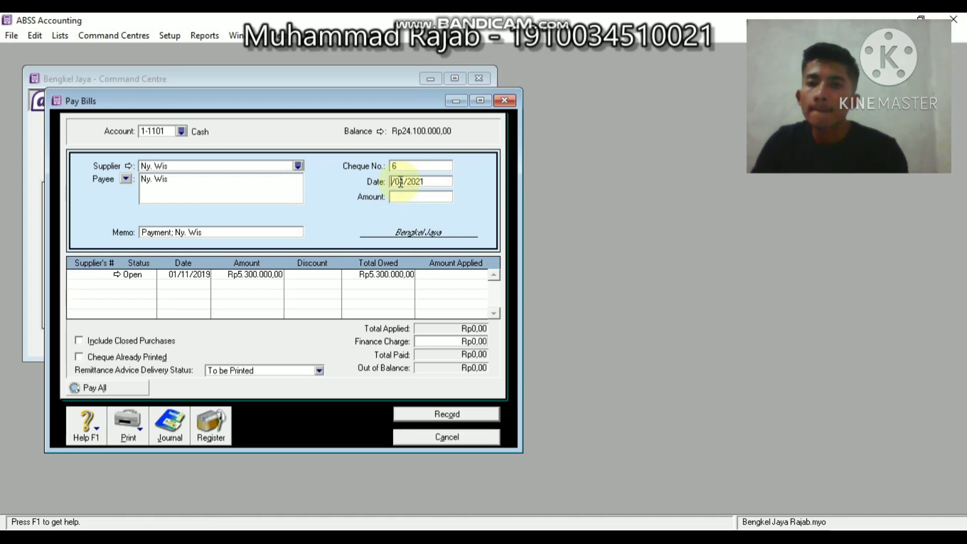
pyautogui.write('17/')
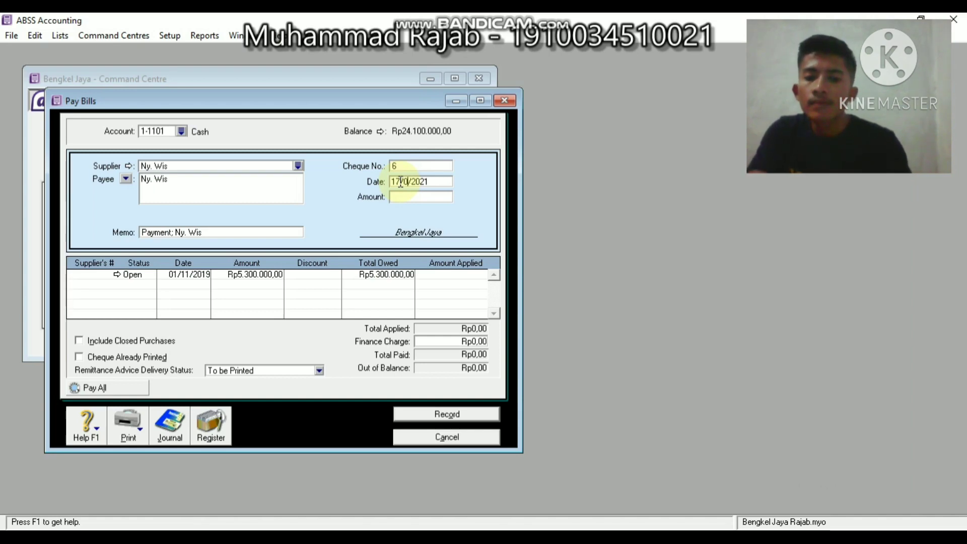
pyautogui.write('06')
pyautogui.press('Right')
pyautogui.press('Right')
pyautogui.press('Right')
pyautogui.press('Right')
pyautogui.press('Right')
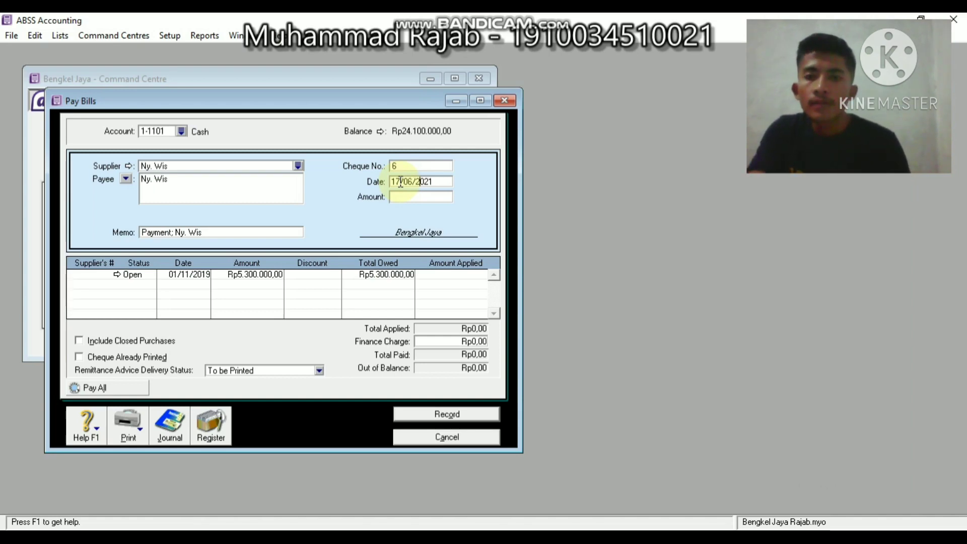
pyautogui.press('BackSpace')
pyautogui.press('BackSpace')
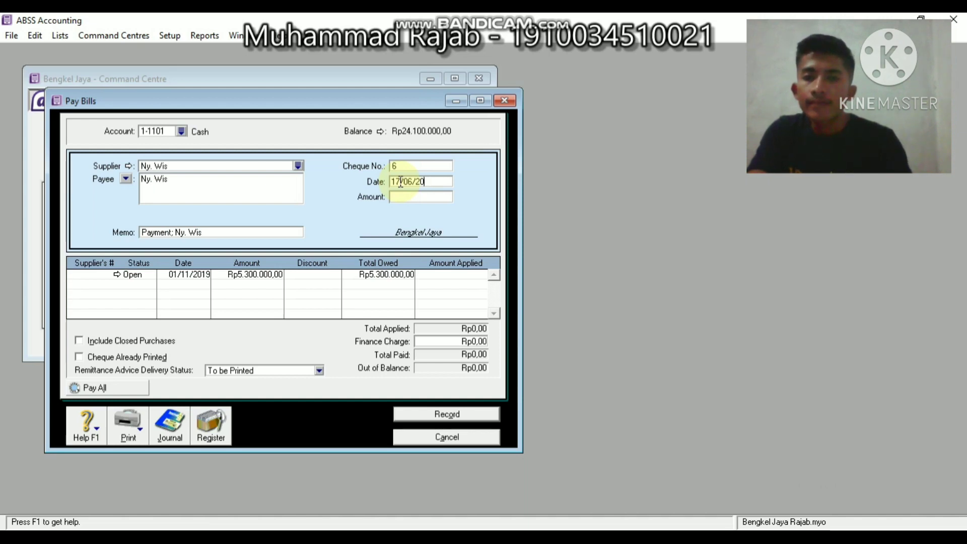
pyautogui.write('19')
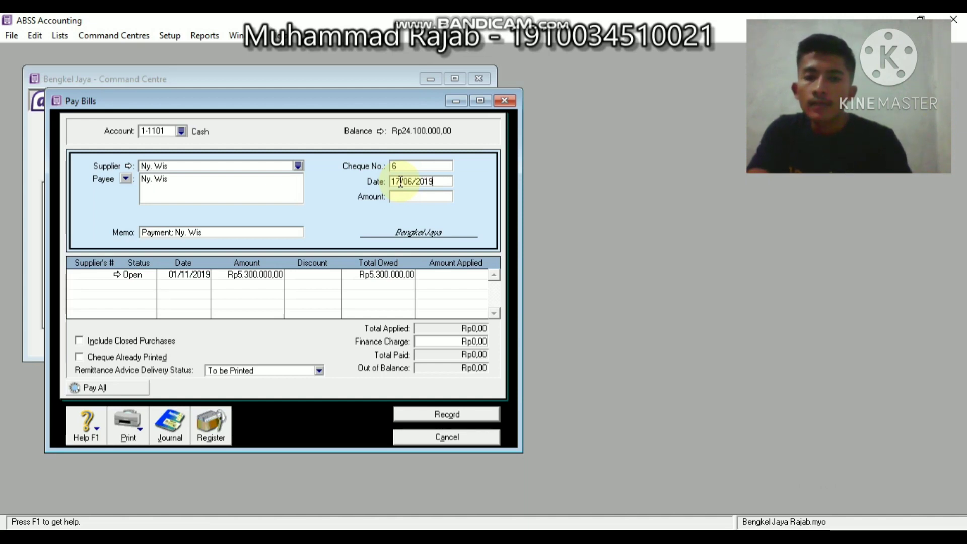
# Enter Rp3.300.000,00 as the amount of the supplier payment
pyautogui.click(392, 196)
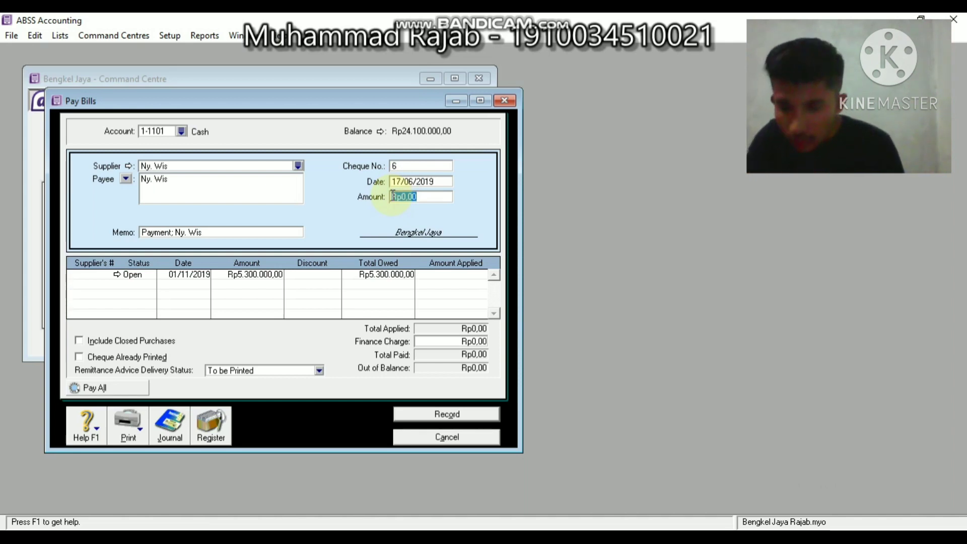
pyautogui.write('5300000')
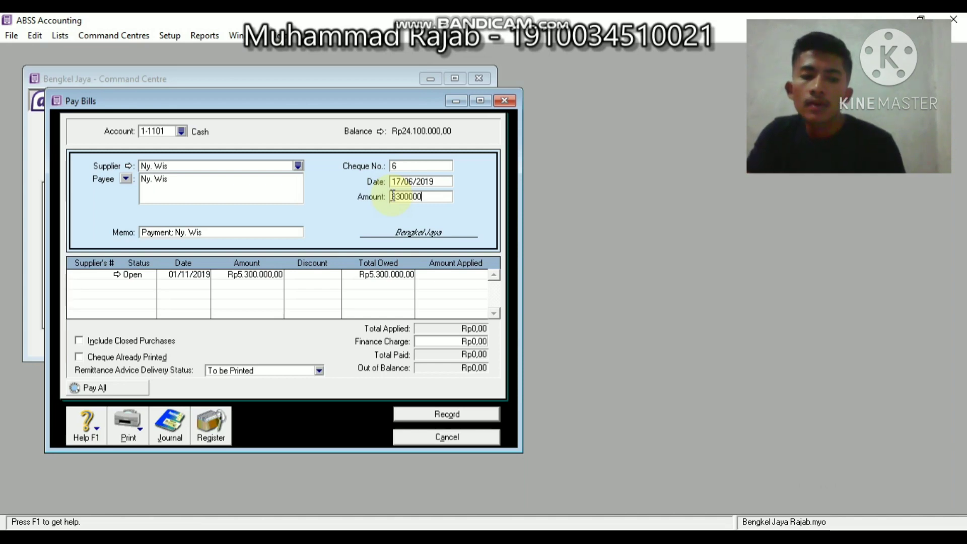
pyautogui.press('Tab')
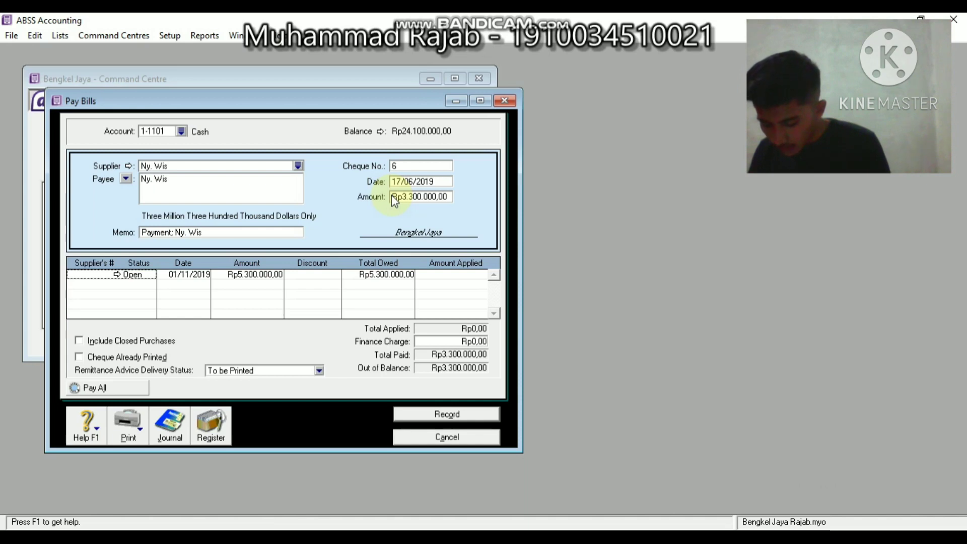
# Open the supplier's historical purchase "Saldo Awal Utang", set its date to 01/06/2019, and return to the bill payment
pyautogui.click(188, 272)
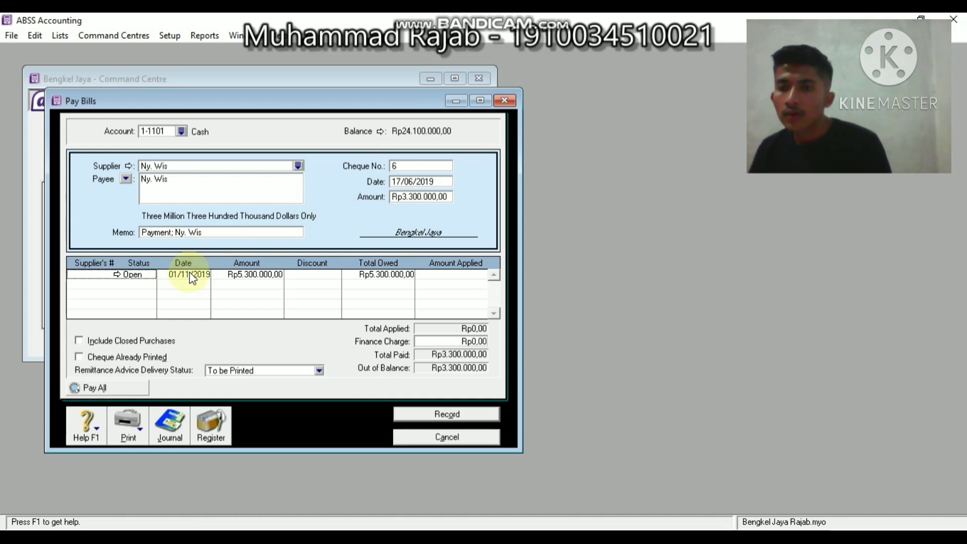
pyautogui.click(189, 272)
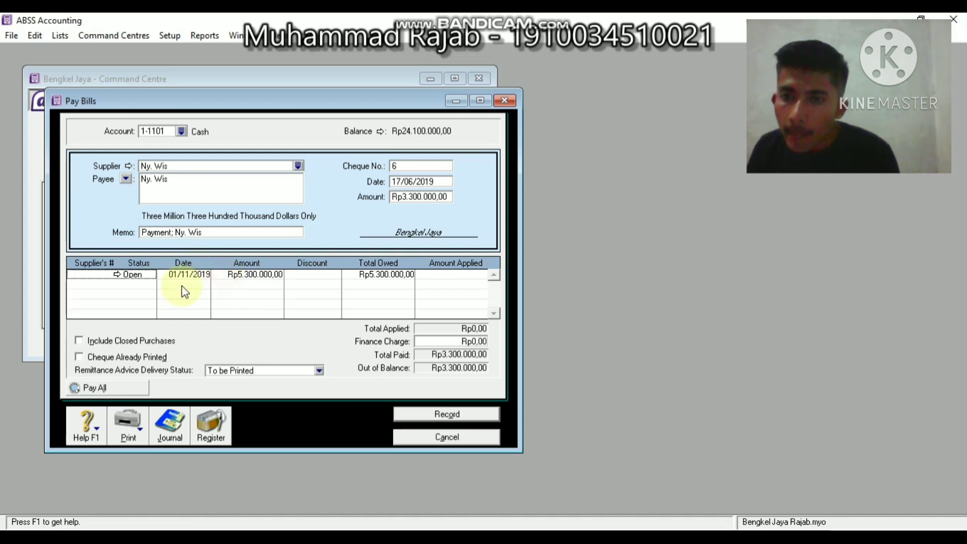
pyautogui.click(132, 276)
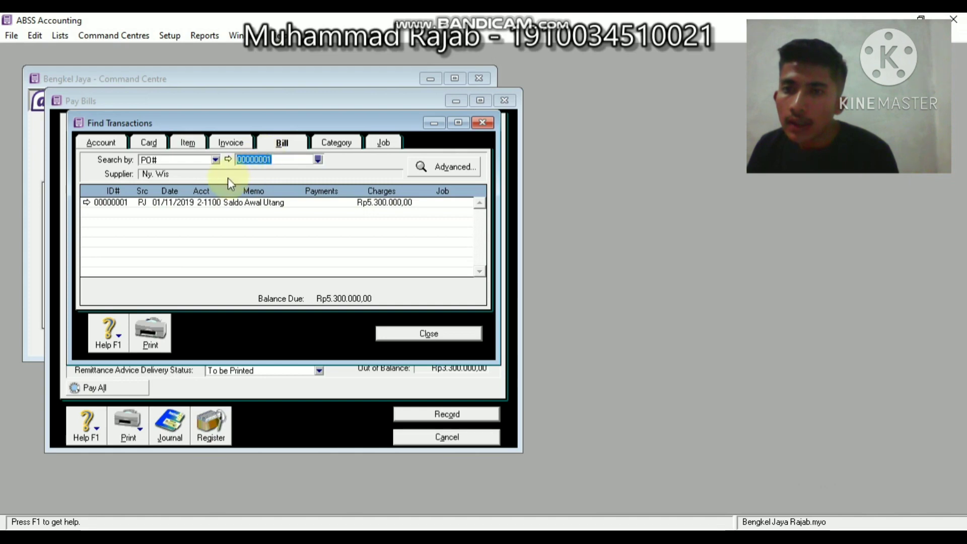
pyautogui.doubleClick(218, 201)
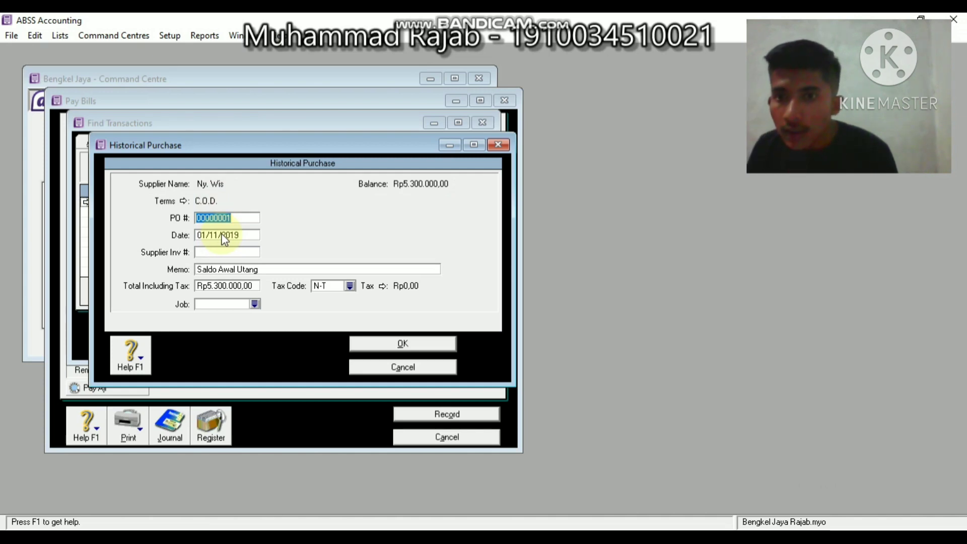
pyautogui.click(215, 234)
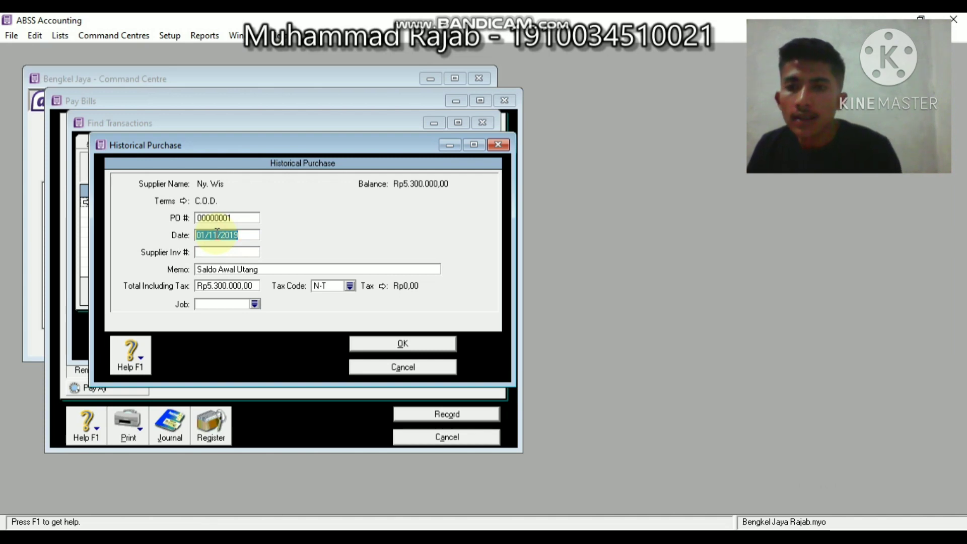
pyautogui.click(217, 234)
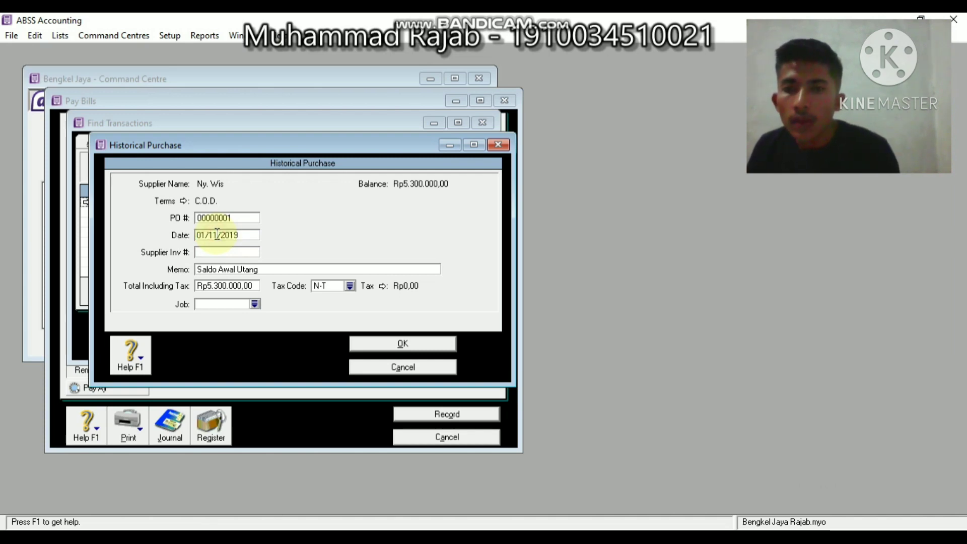
pyautogui.press('BackSpace')
pyautogui.press('BackSpace')
pyautogui.write('06')
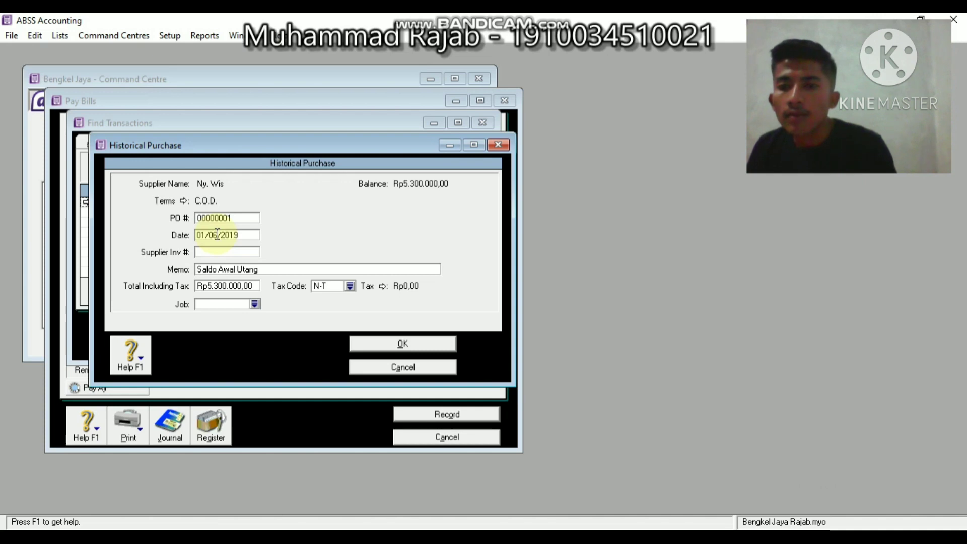
pyautogui.click(404, 347)
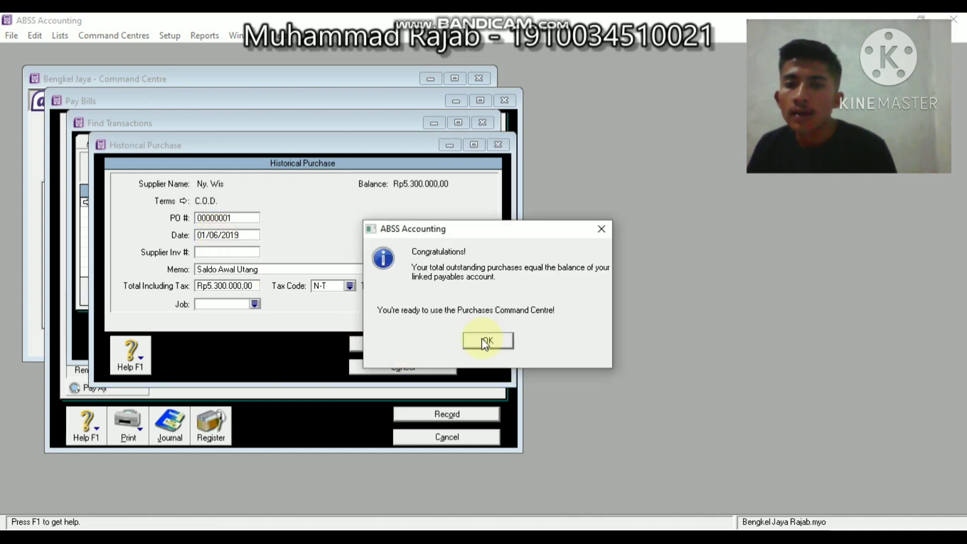
pyautogui.click(483, 340)
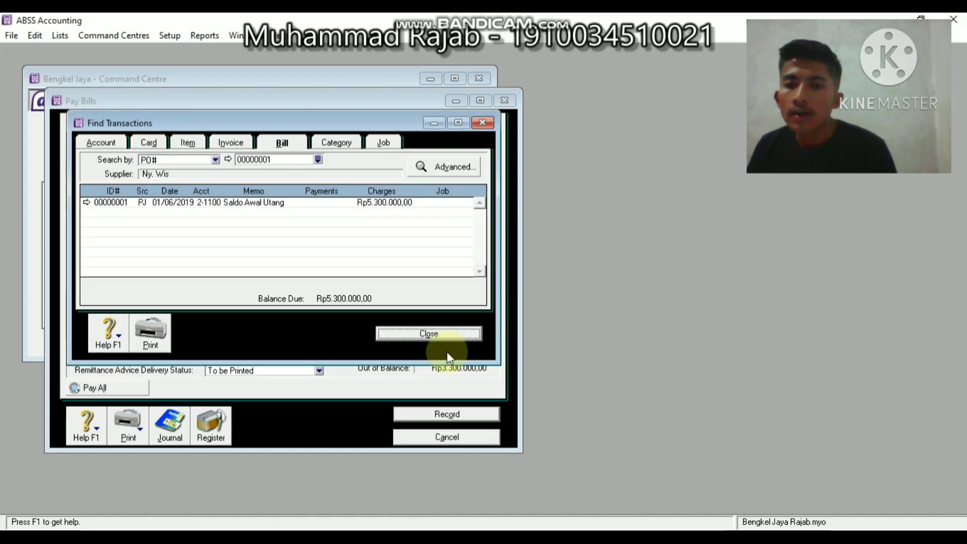
pyautogui.click(444, 339)
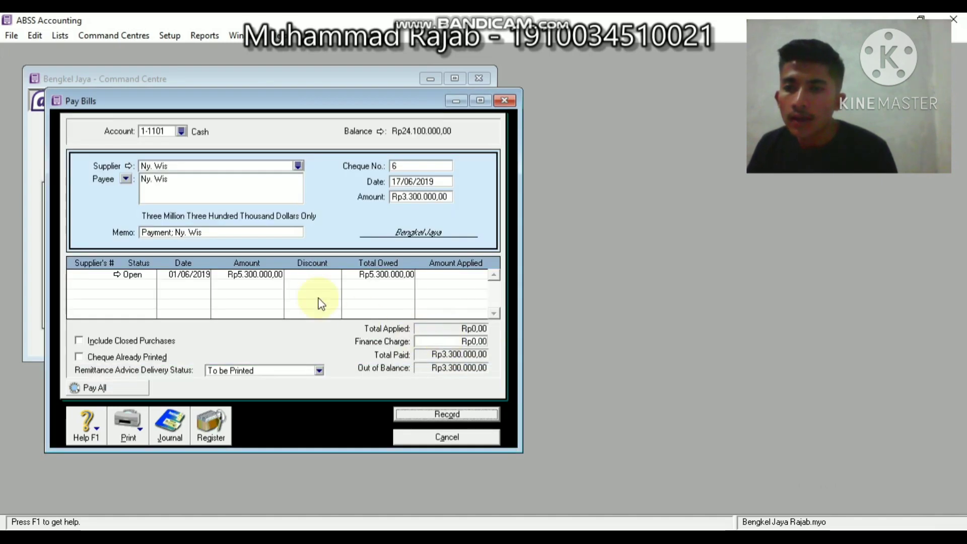
# Apply Rp3.300.000,00 to the open purchase, record the supplier payment, and close the Pay Bills window
pyautogui.click(455, 300)
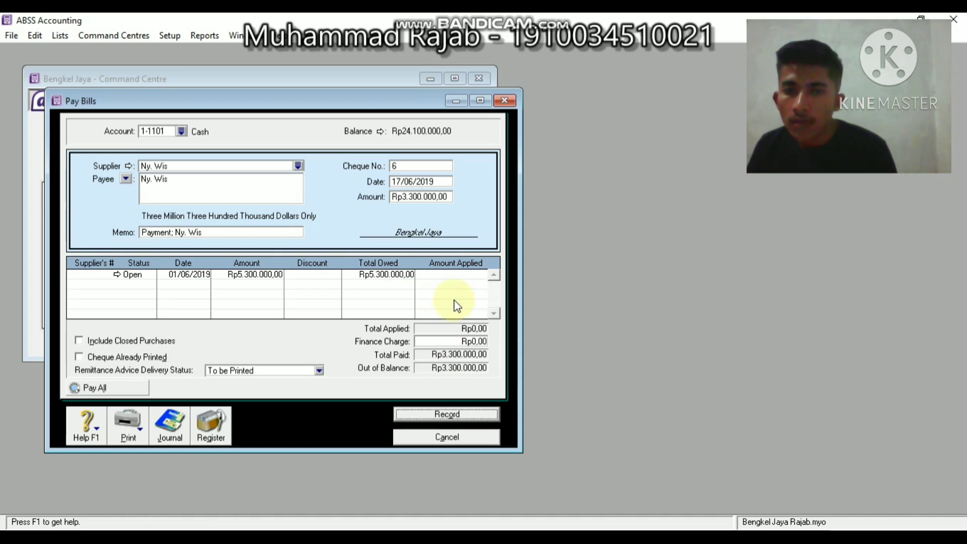
pyautogui.click(464, 274)
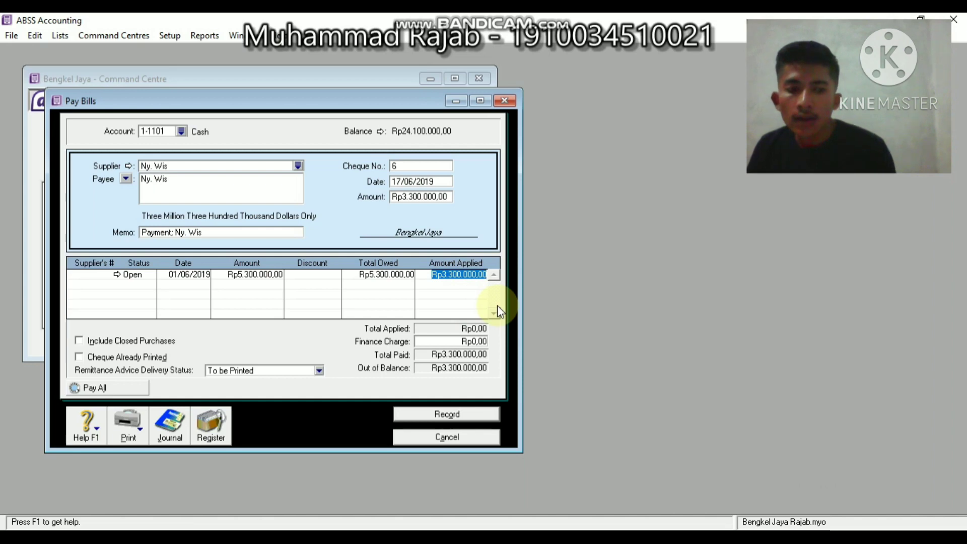
pyautogui.press('Tab')
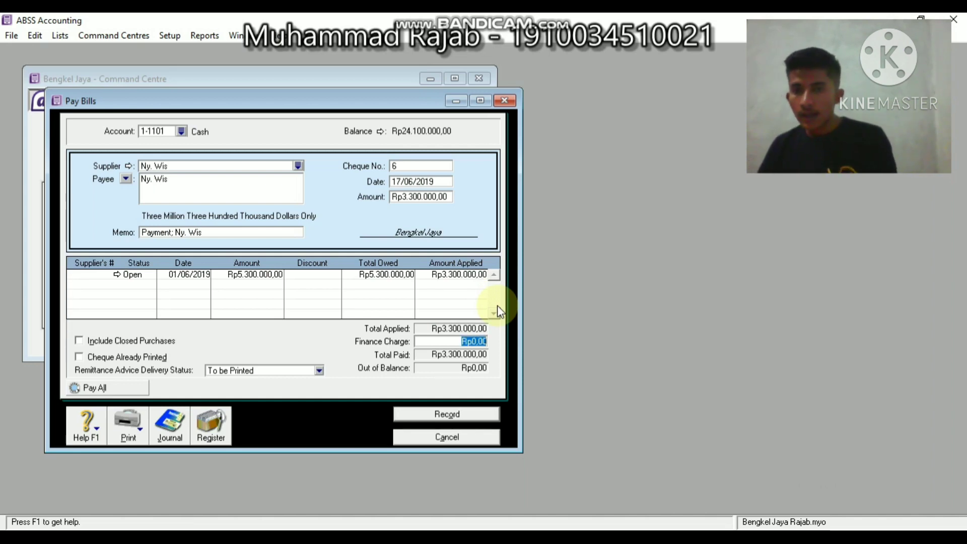
pyautogui.click(464, 418)
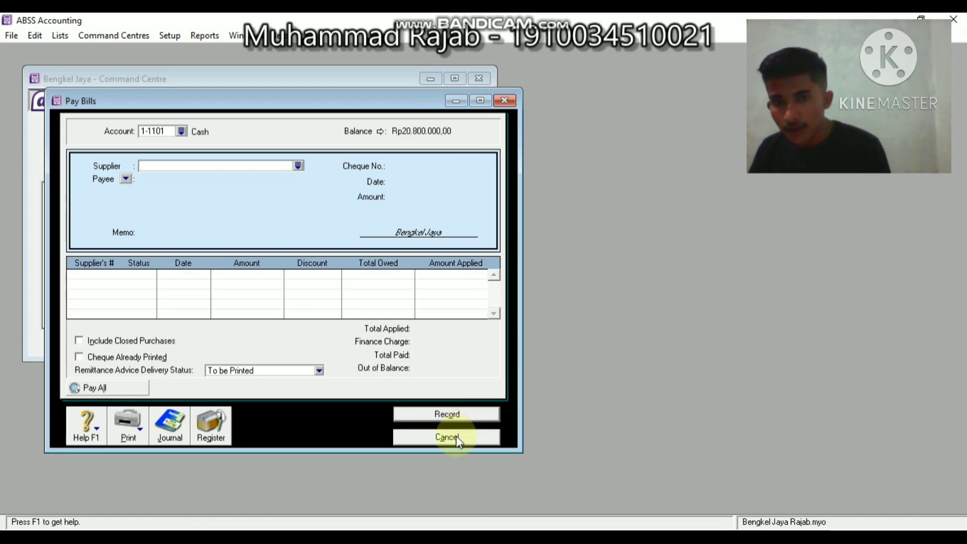
pyautogui.click(455, 436)
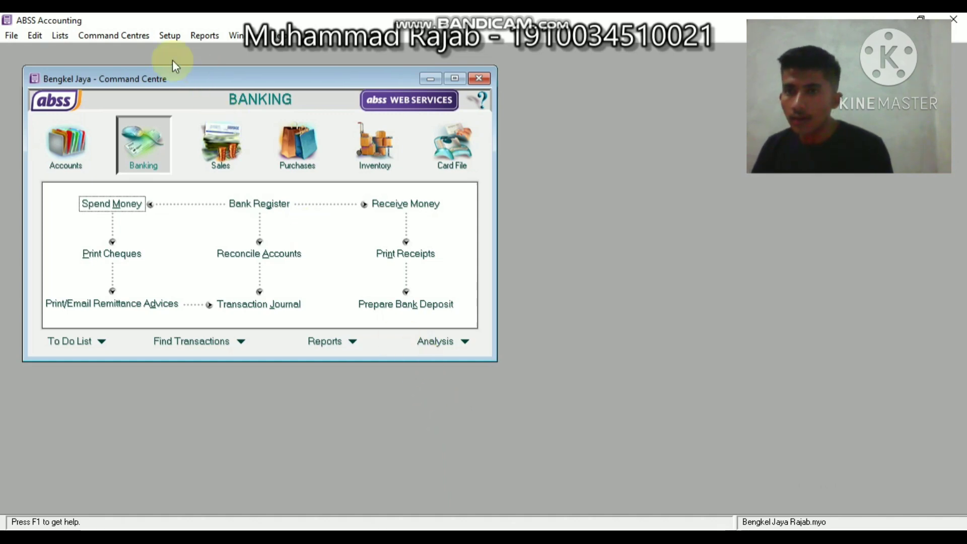
# Start a new service sales invoice from the Sales command centre and enter the customer's name
pyautogui.click(132, 38)
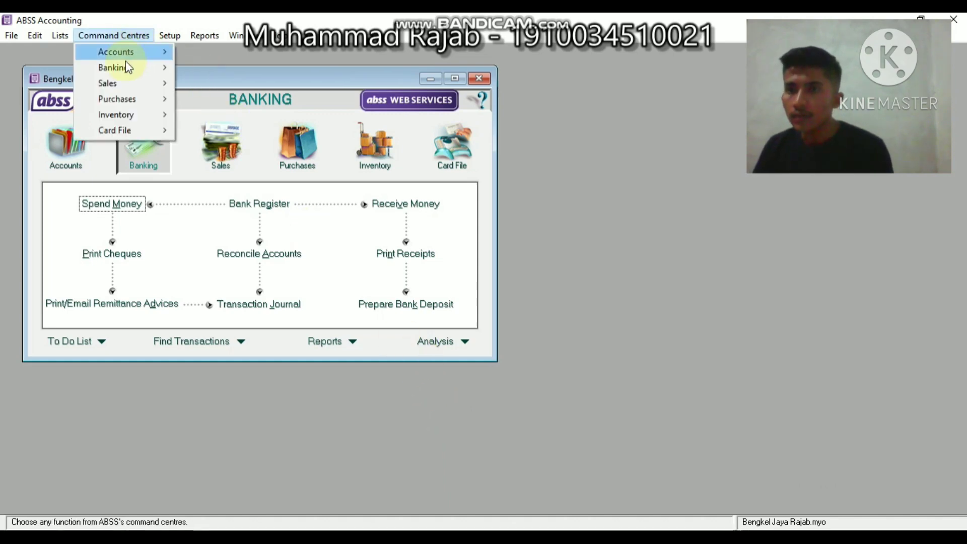
pyautogui.moveTo(118, 80)
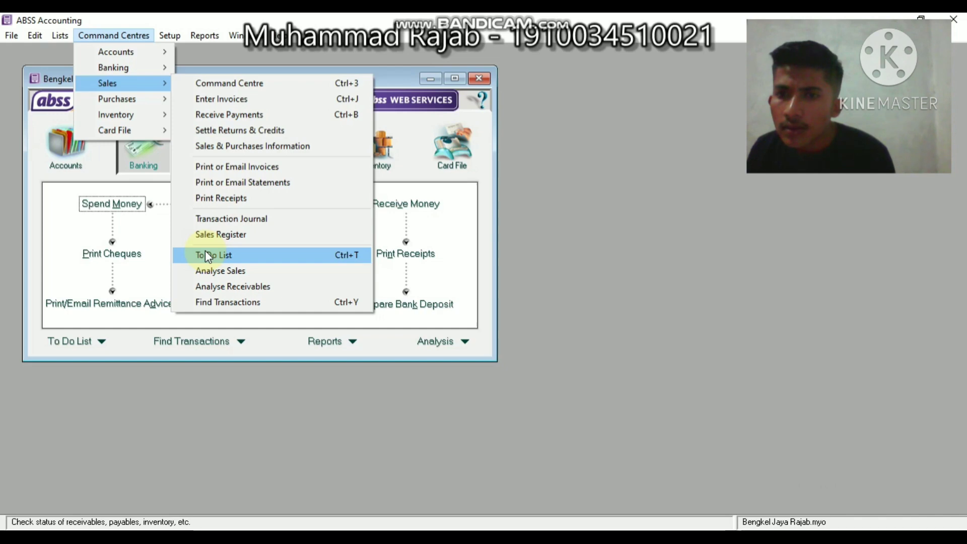
pyautogui.click(216, 100)
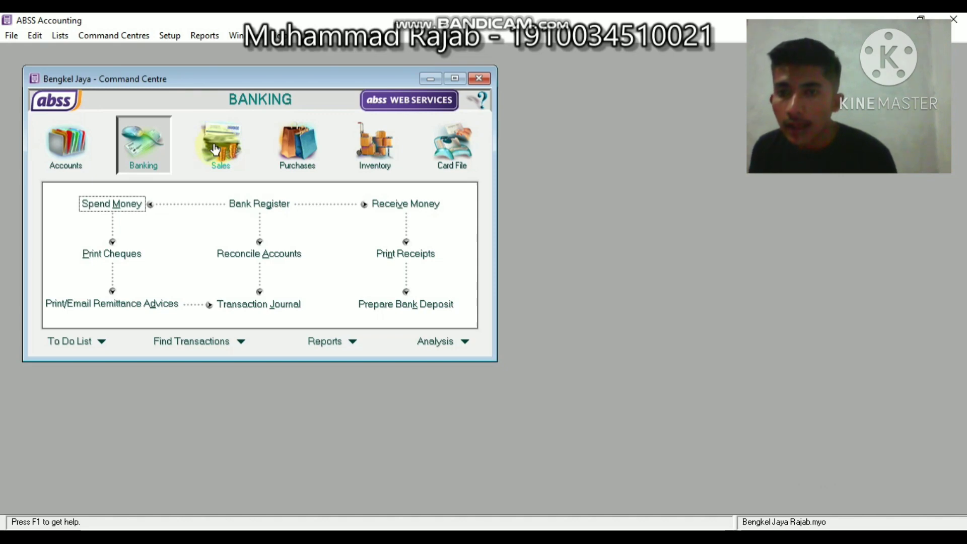
pyautogui.click(214, 146)
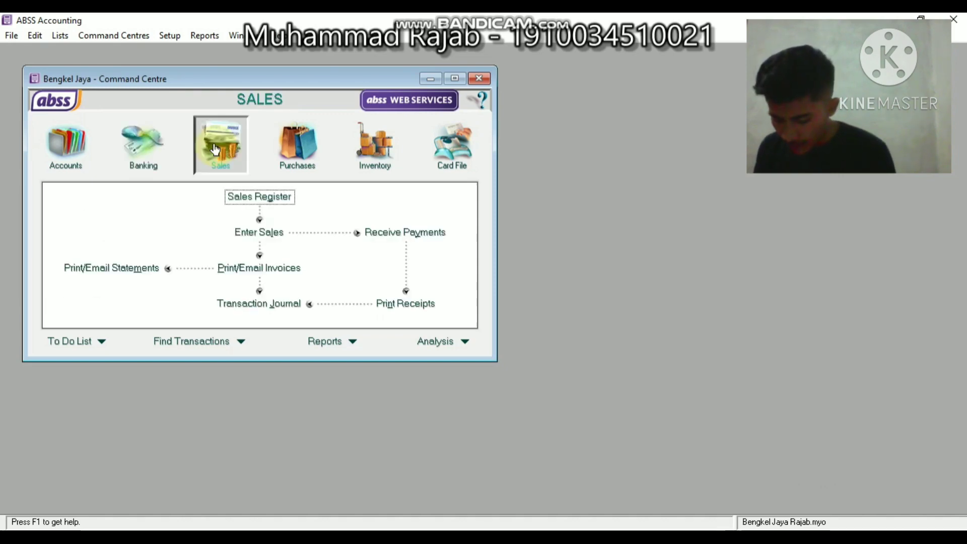
pyautogui.click(262, 236)
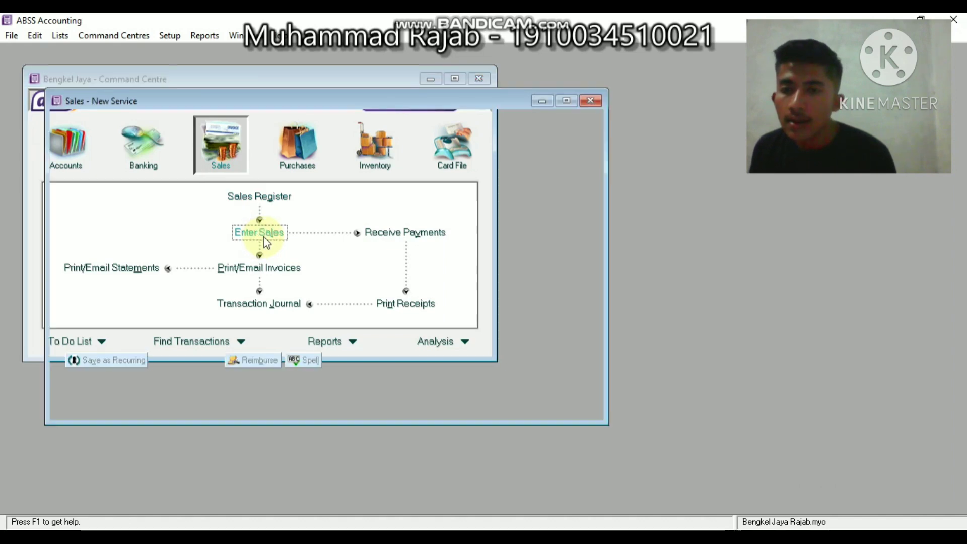
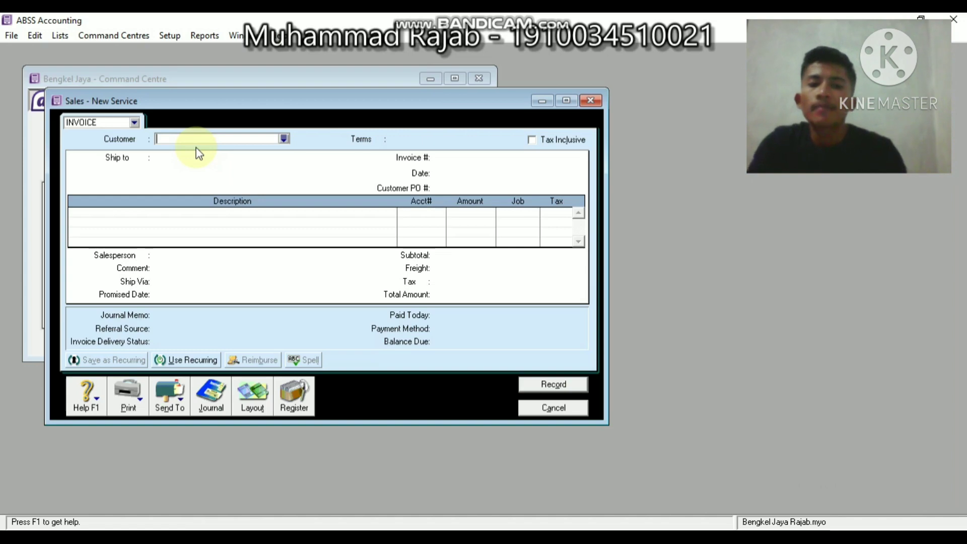
pyautogui.write('pak b')
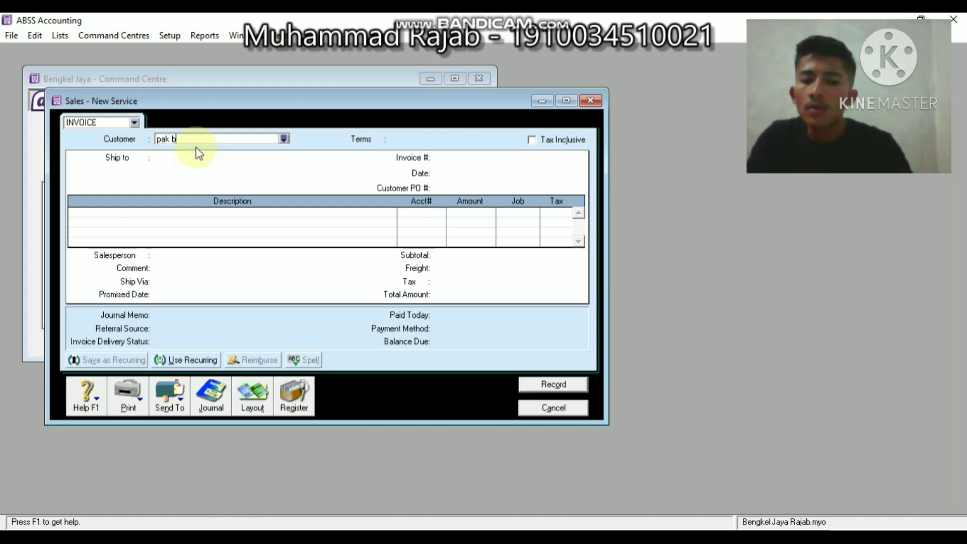
pyautogui.write('udi')
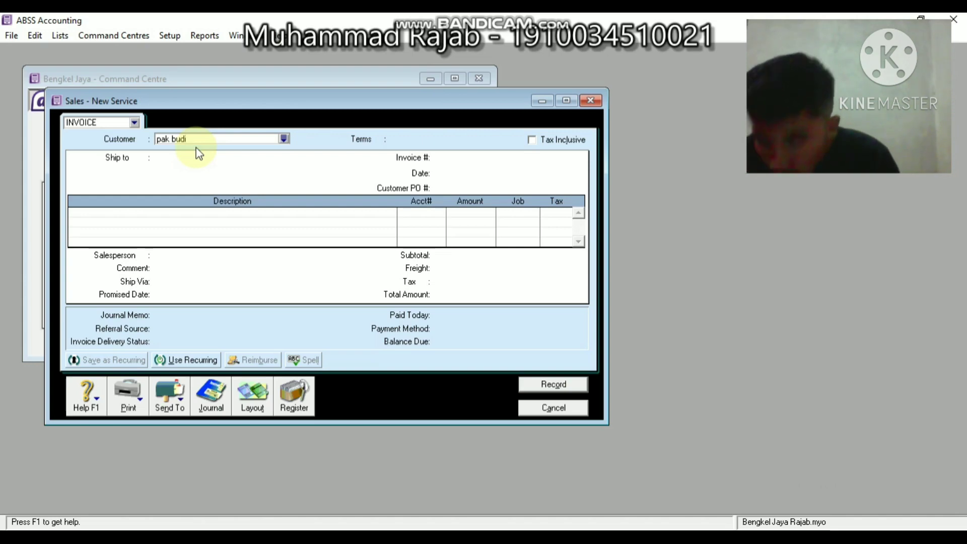
# Set the date of the sales invoice to 20/06/2019
pyautogui.click(486, 173)
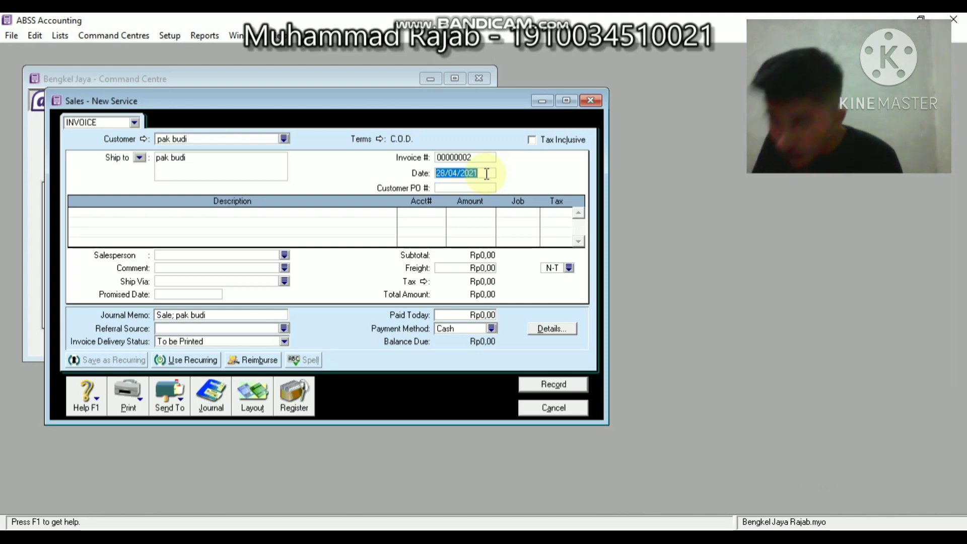
pyautogui.click(450, 174)
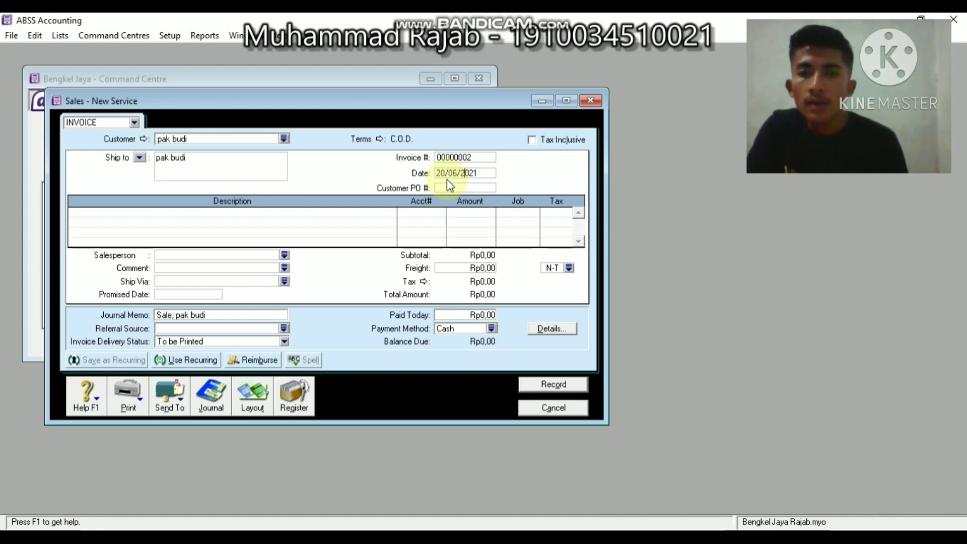
pyautogui.press('BackSpace')
pyautogui.press('BackSpace')
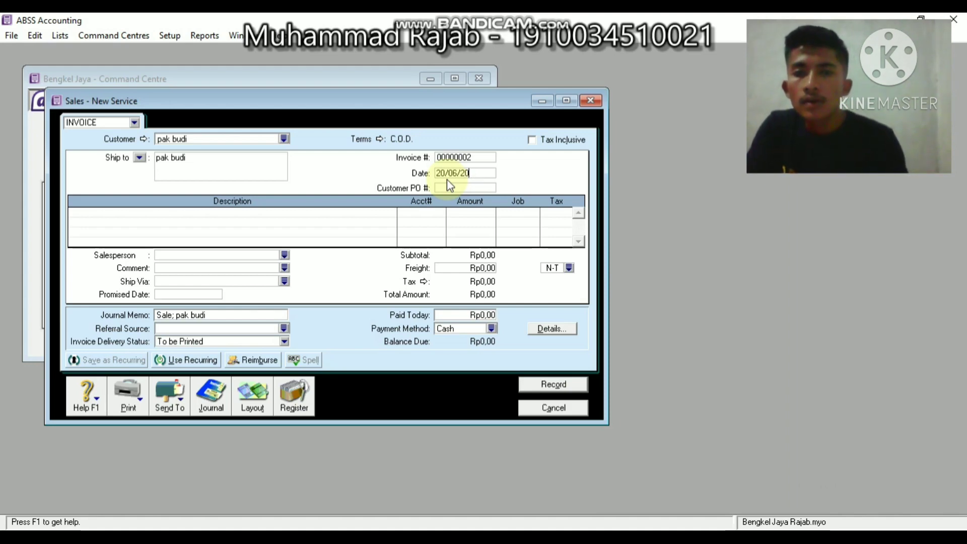
pyautogui.write('19')
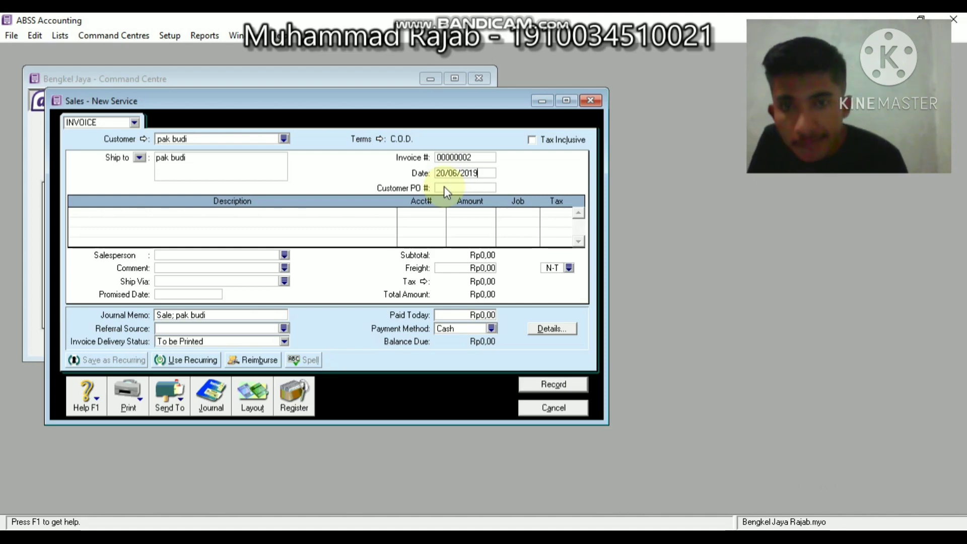
# Enter 3300000 as the invoice line's description and Rp3.300.000,00 as the amount paid today
pyautogui.click(446, 187)
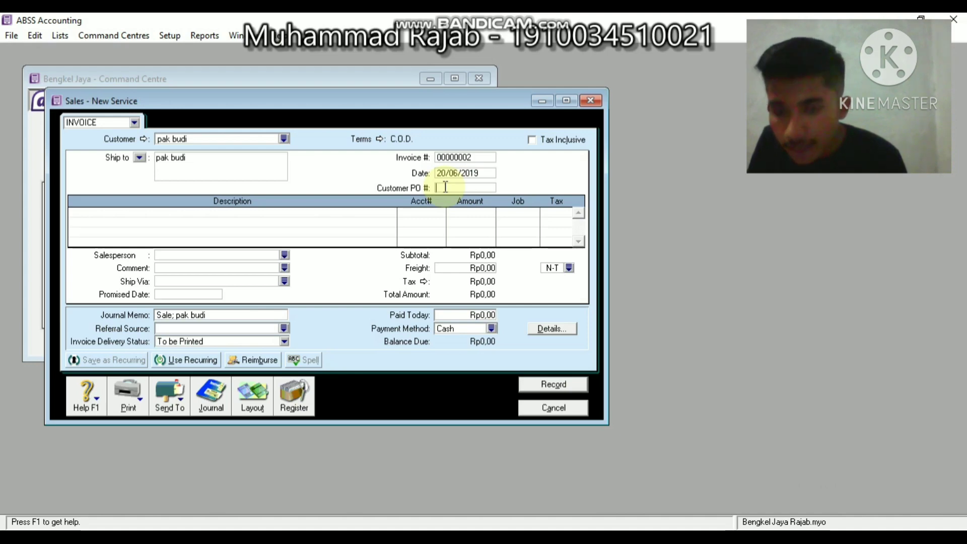
pyautogui.press('Tab')
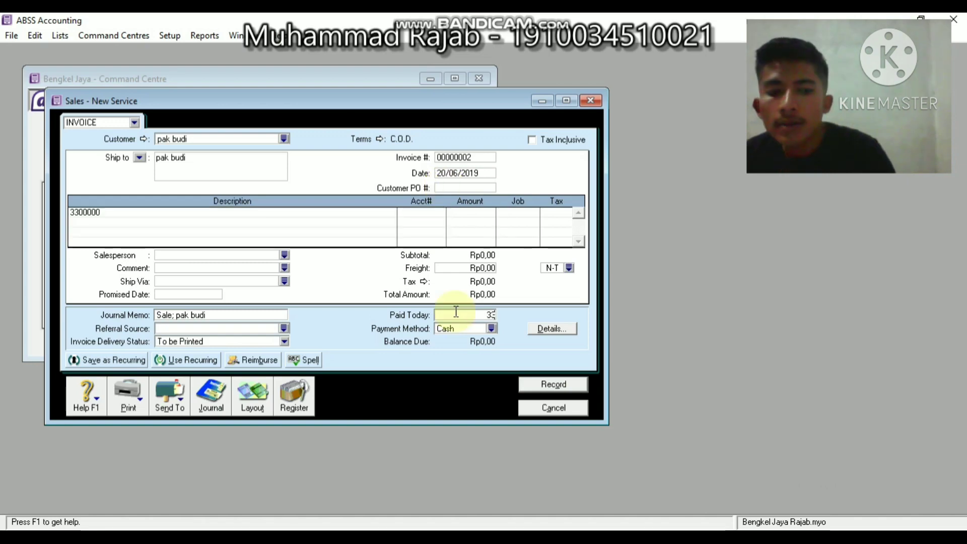
pyautogui.write('00.0')
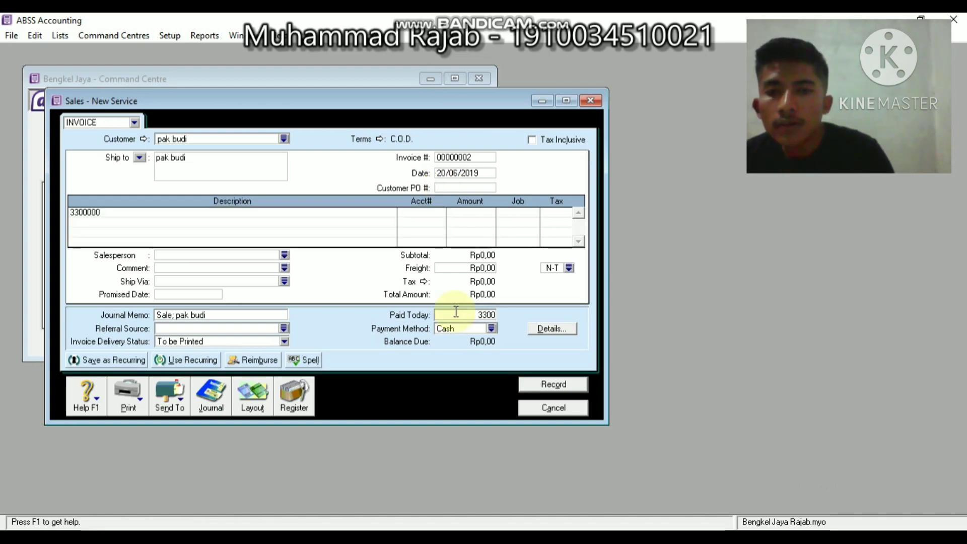
pyautogui.write('000')
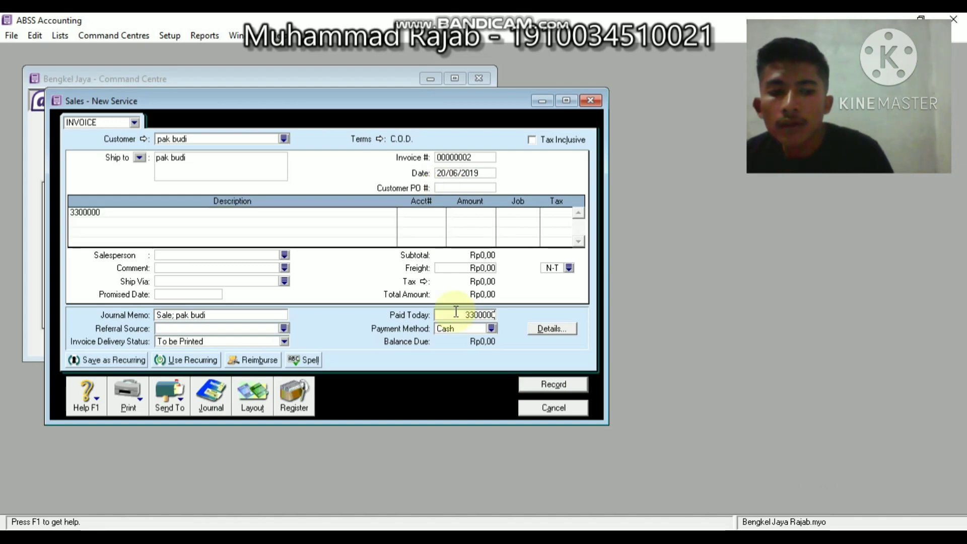
pyautogui.press('Tab')
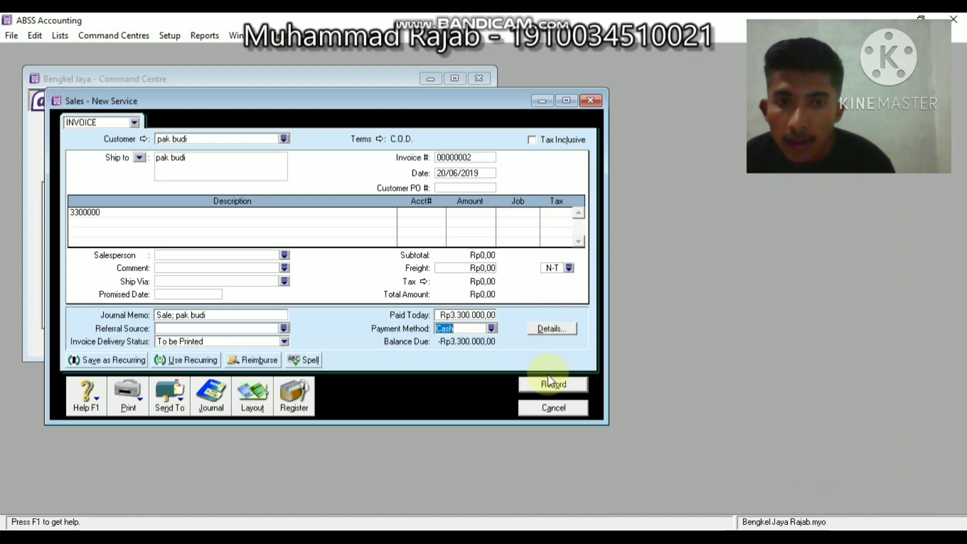
# Record the sales invoice, accepting its limited information, and close the sales window
pyautogui.click(300, 214)
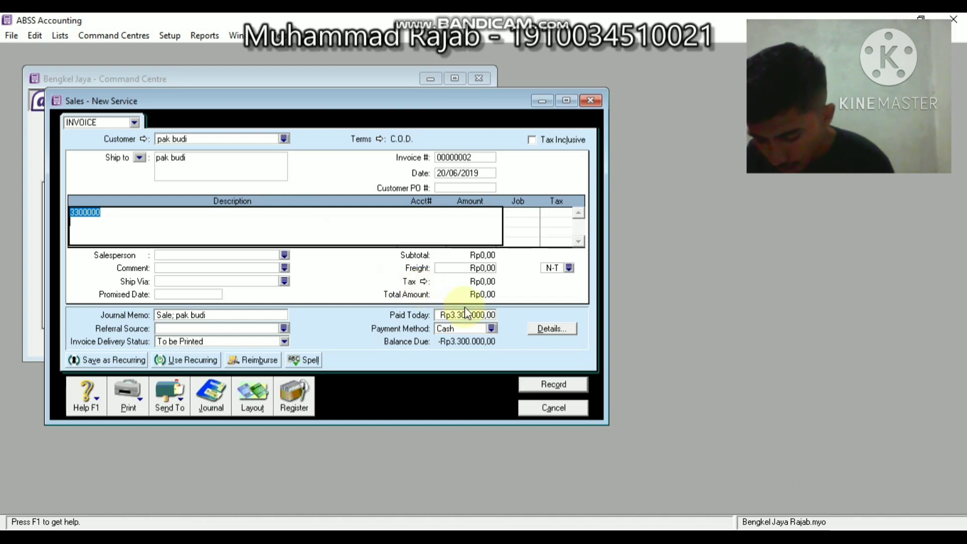
pyautogui.click(536, 388)
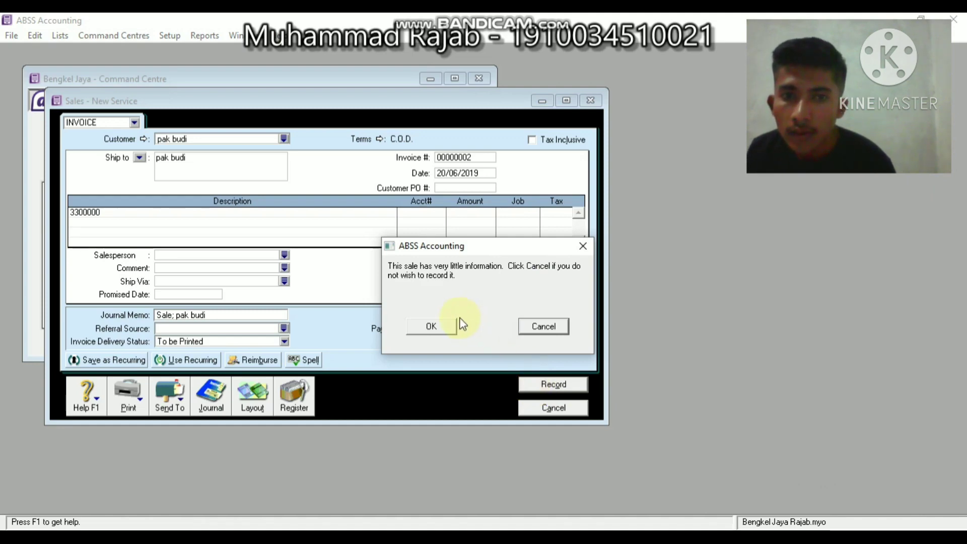
pyautogui.click(446, 328)
pyautogui.click(432, 326)
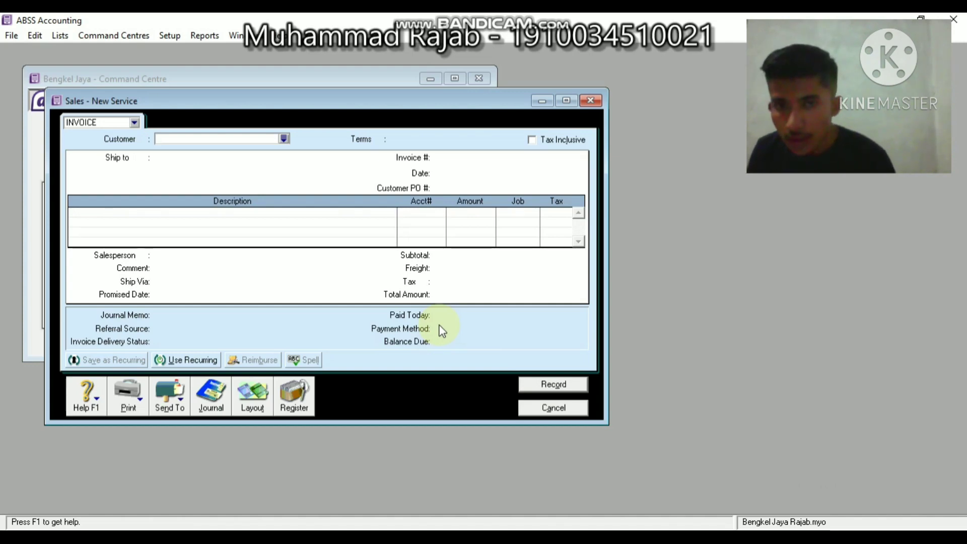
pyautogui.click(553, 407)
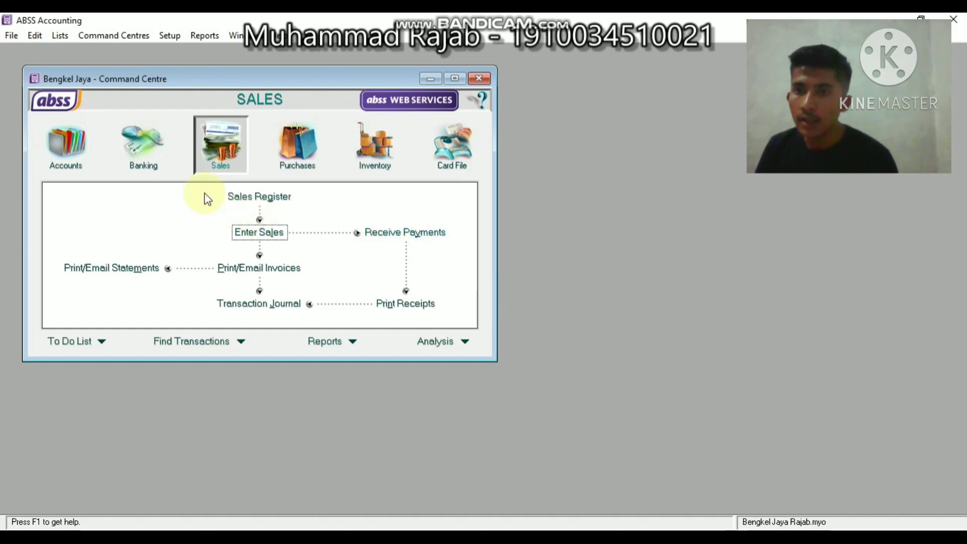
# Create a Spend Money transaction from the Cash account dated 30/06/2019 for Rp3.000.000,00
pyautogui.click(147, 162)
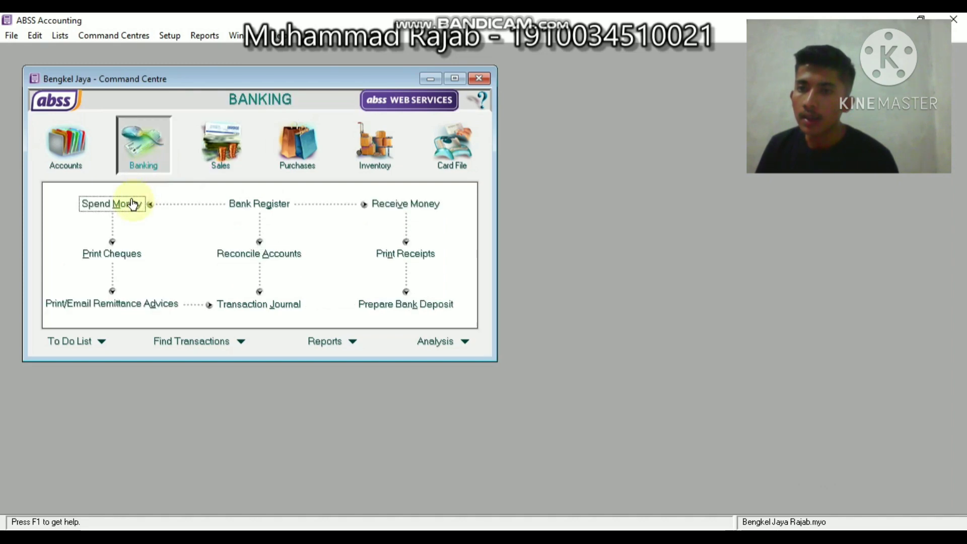
pyautogui.click(136, 206)
pyautogui.write('3')
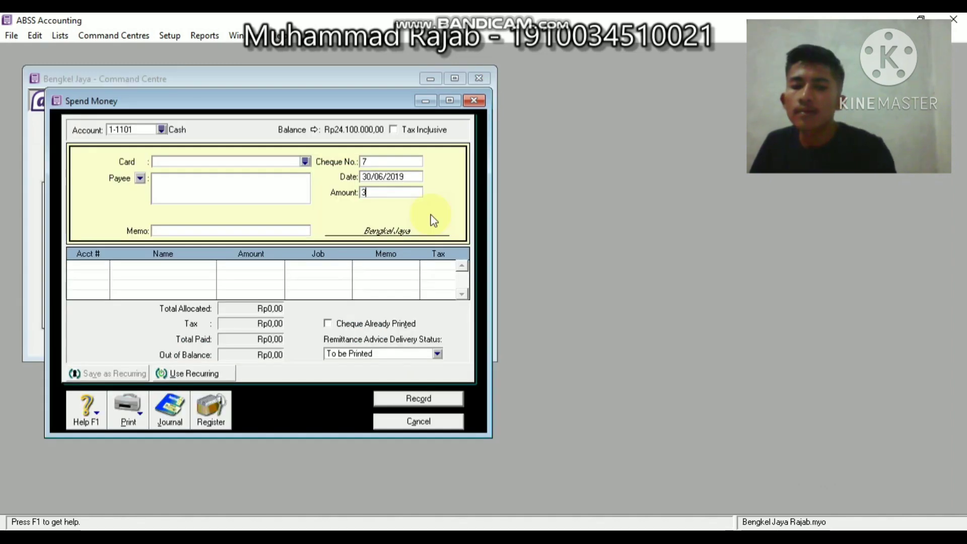
pyautogui.write('000000')
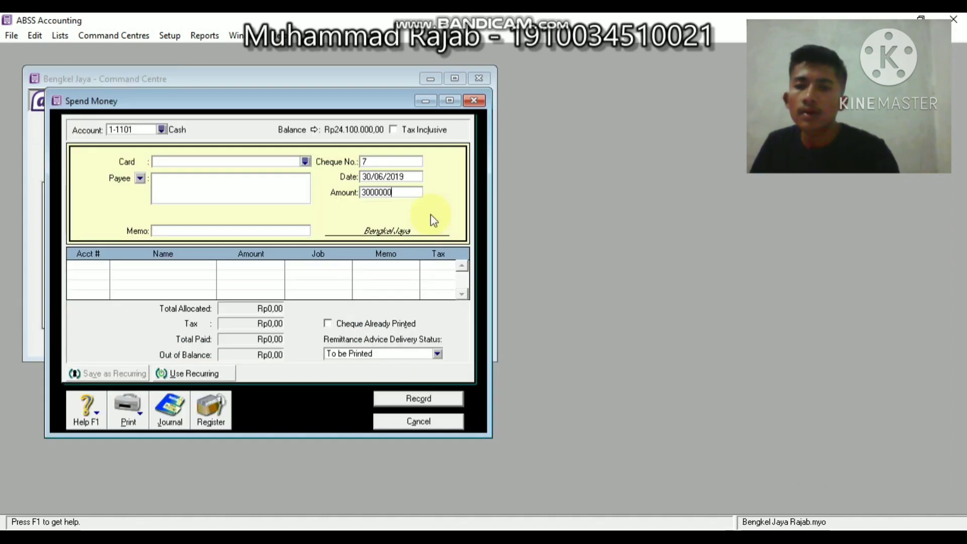
pyautogui.press('Tab')
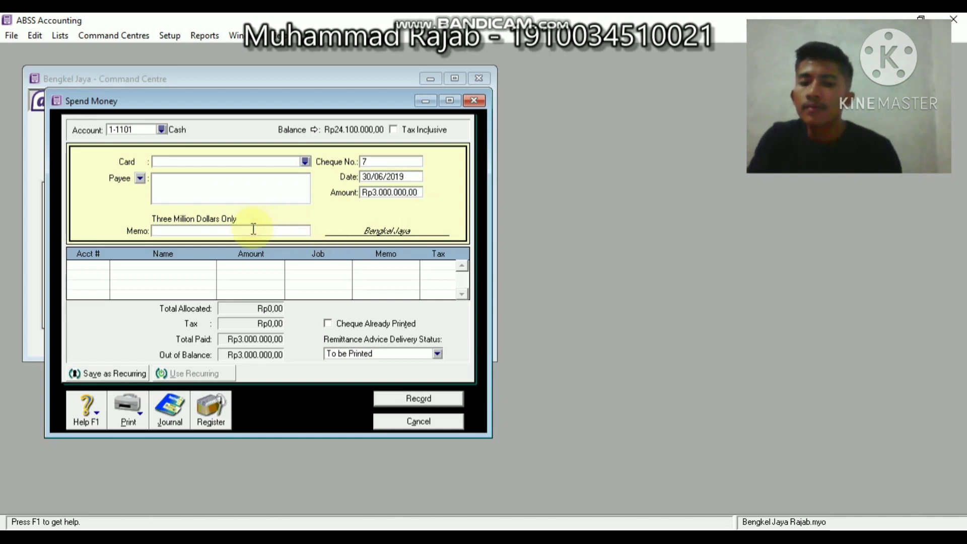
# Enter "bayar gaji karyawan" as the memo of the Spend Money transaction
pyautogui.write('bayar ')
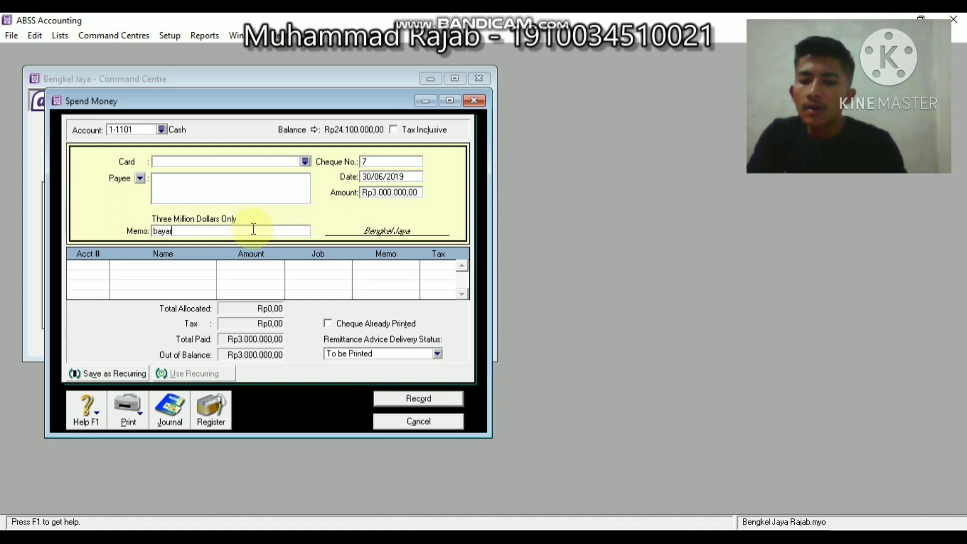
pyautogui.write('gaji ')
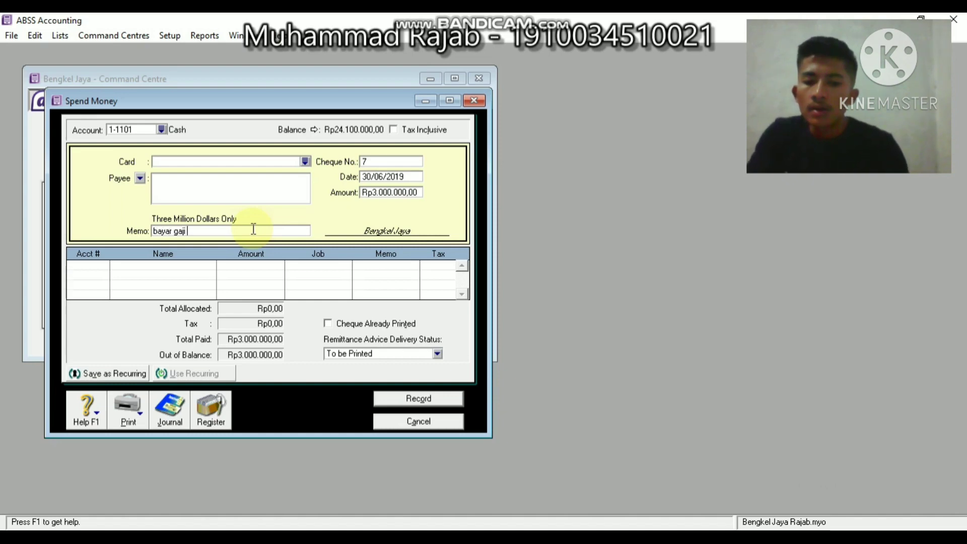
pyautogui.write('karya')
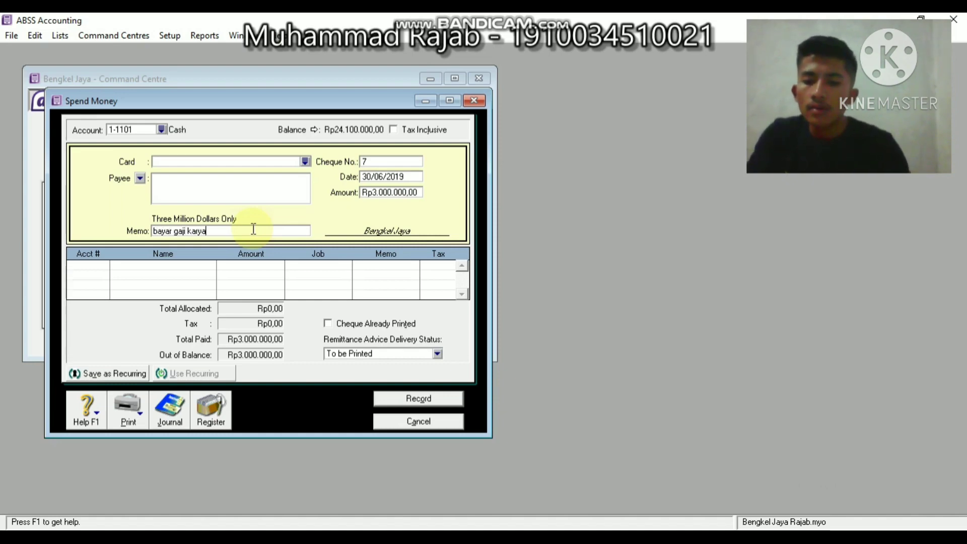
pyautogui.write('wan')
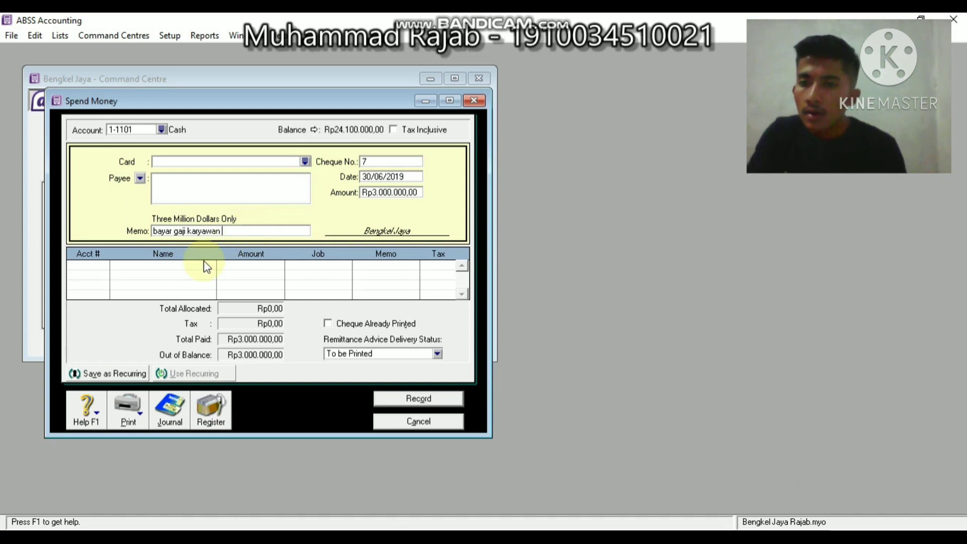
# Assign account 6-1200 Salary Expense to the first allocation line of the Spend Money transaction
pyautogui.click(186, 271)
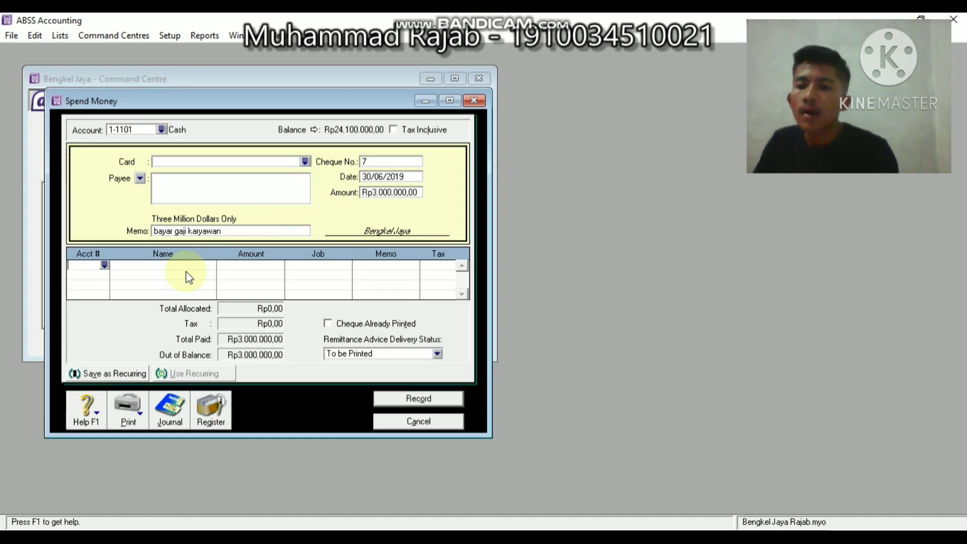
pyautogui.write('6')
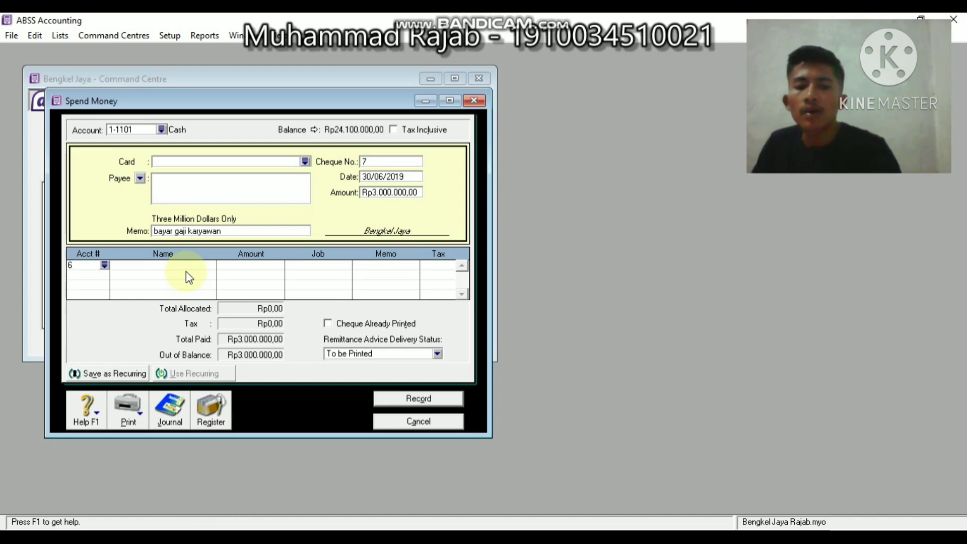
pyautogui.write('-0100')
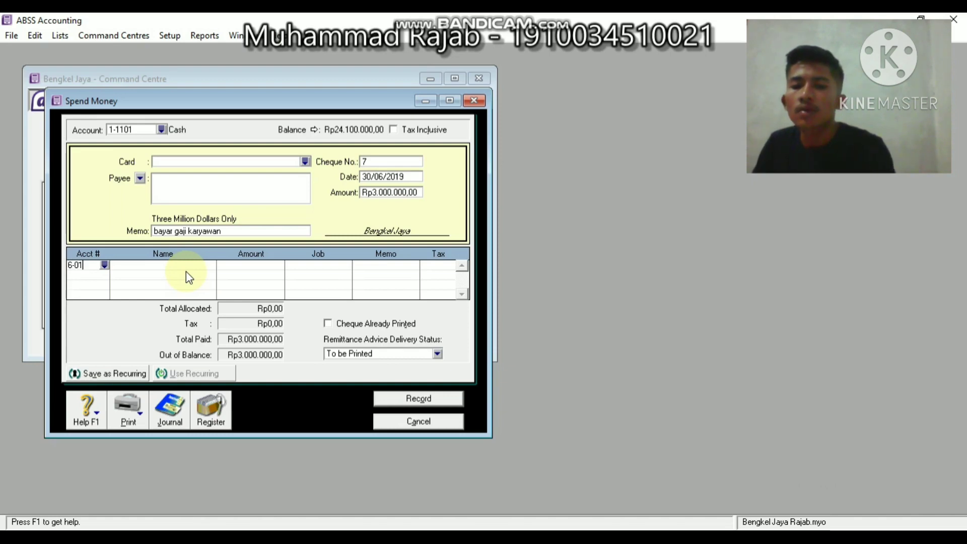
pyautogui.press('Tab')
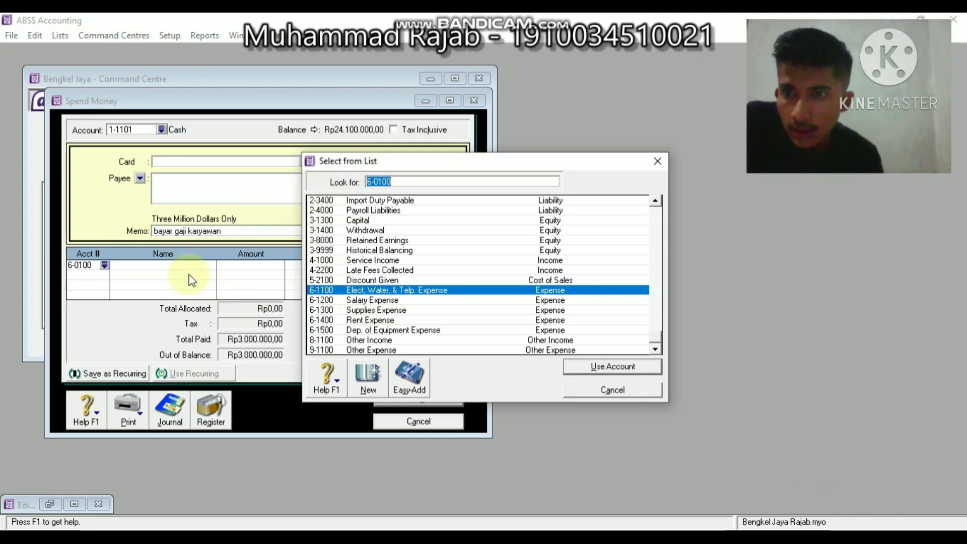
pyautogui.click(375, 301)
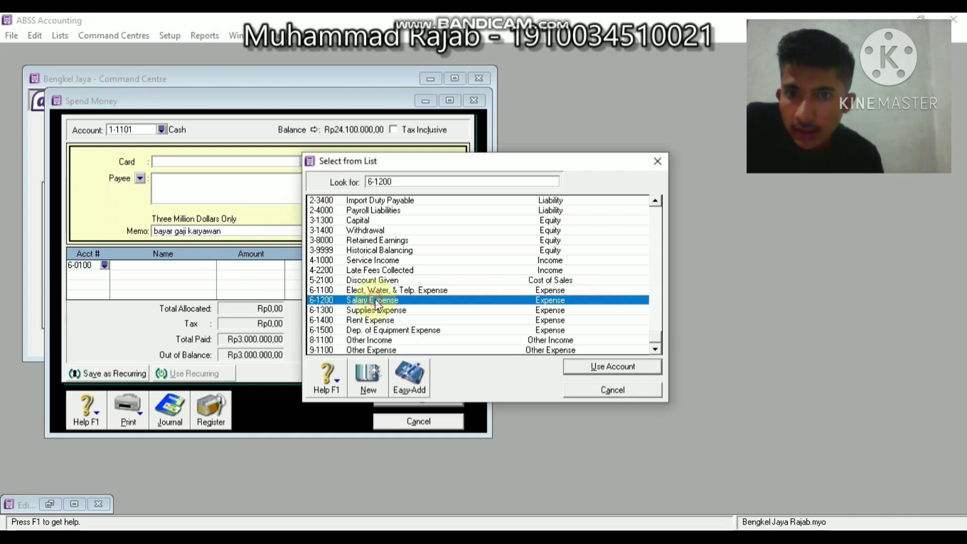
pyautogui.click(597, 367)
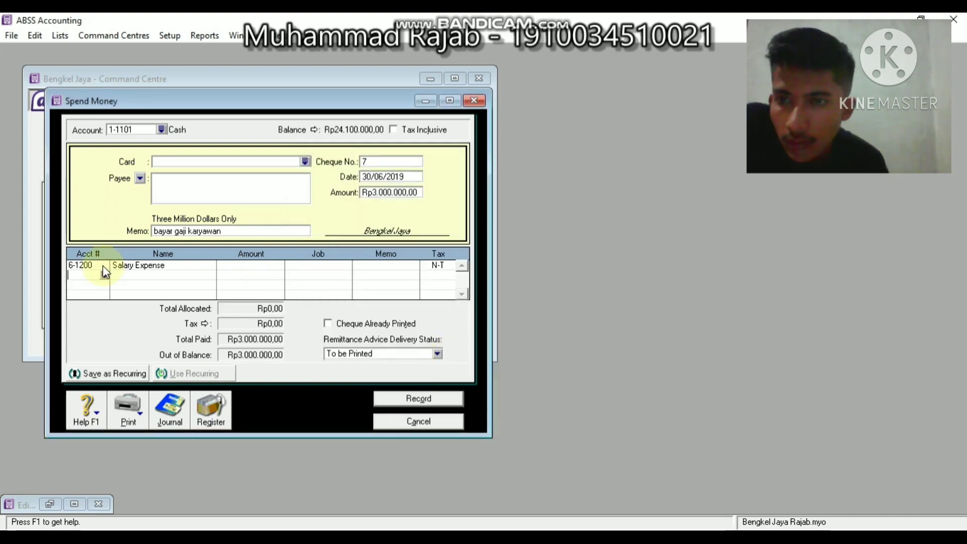
# Reselect account 6-1200 Salary Expense on the first allocation line and allocate Rp3.000.000,00 to it
pyautogui.click(103, 267)
pyautogui.click(152, 271)
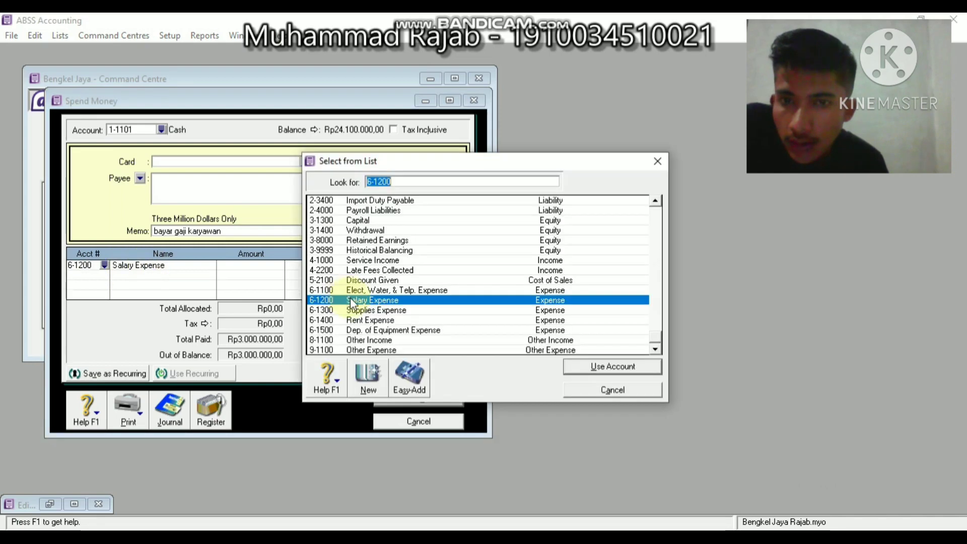
pyautogui.click(354, 303)
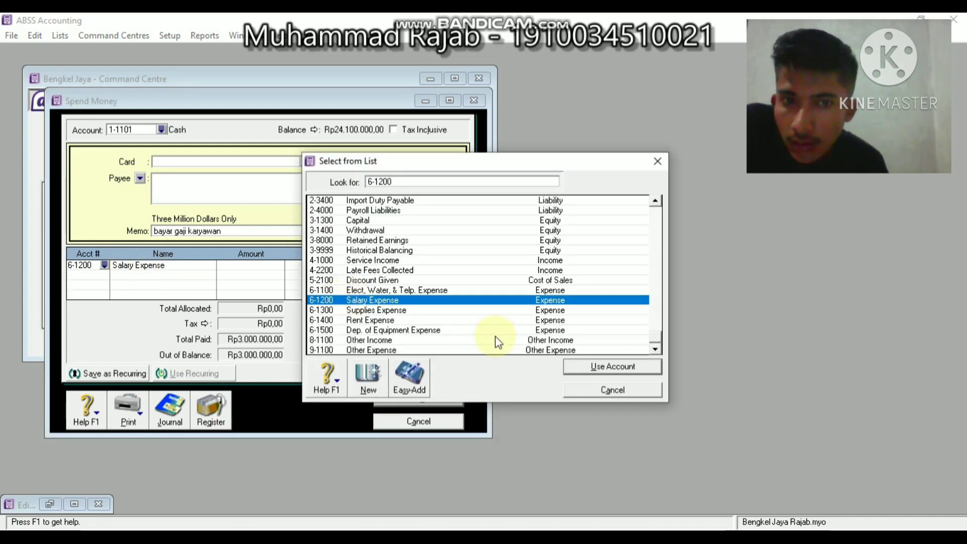
pyautogui.click(573, 365)
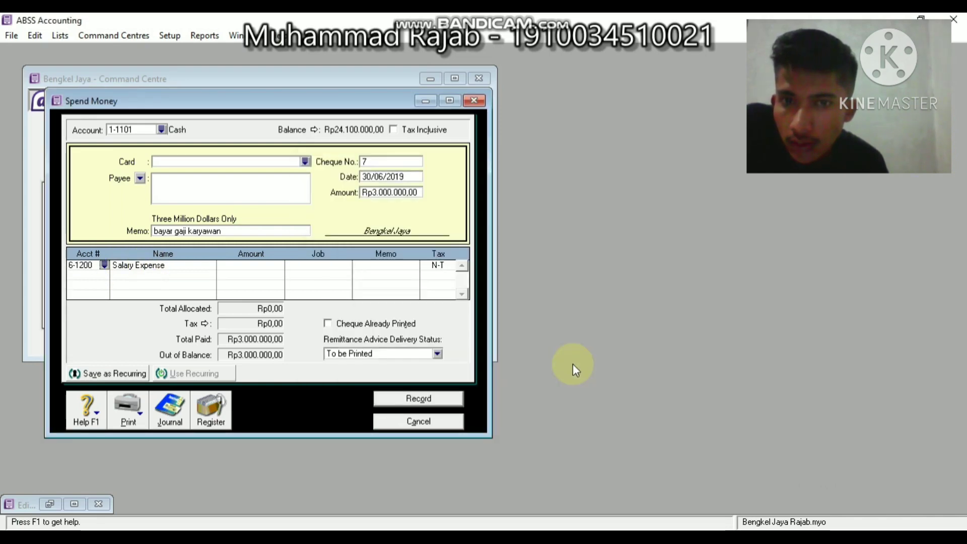
pyautogui.click(240, 276)
pyautogui.click(241, 270)
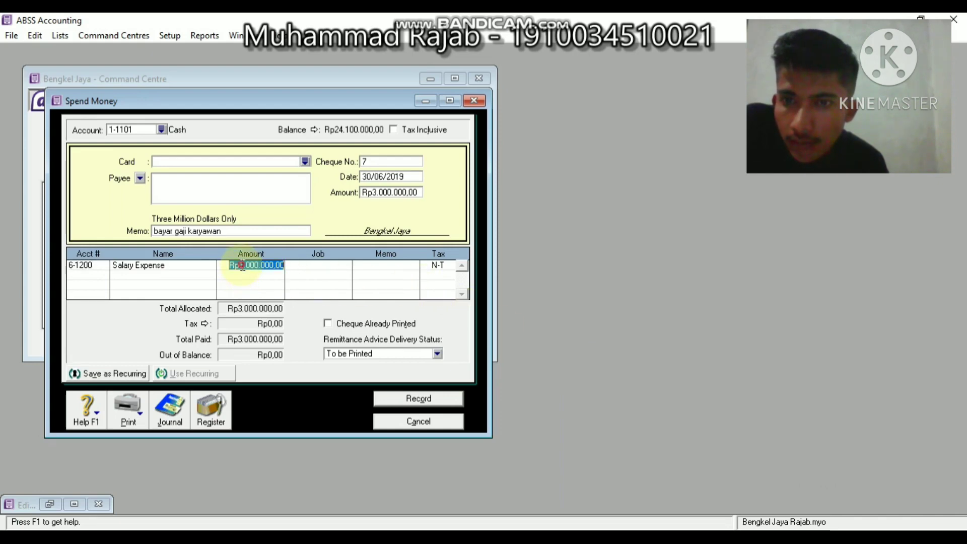
pyautogui.click(242, 267)
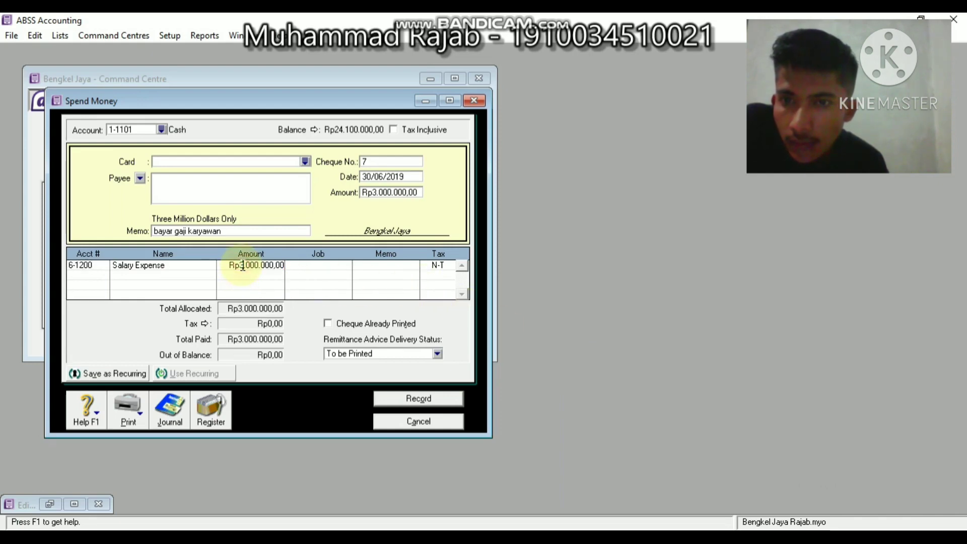
# Record the employee salary payment and close the Spend Money window
pyautogui.click(400, 401)
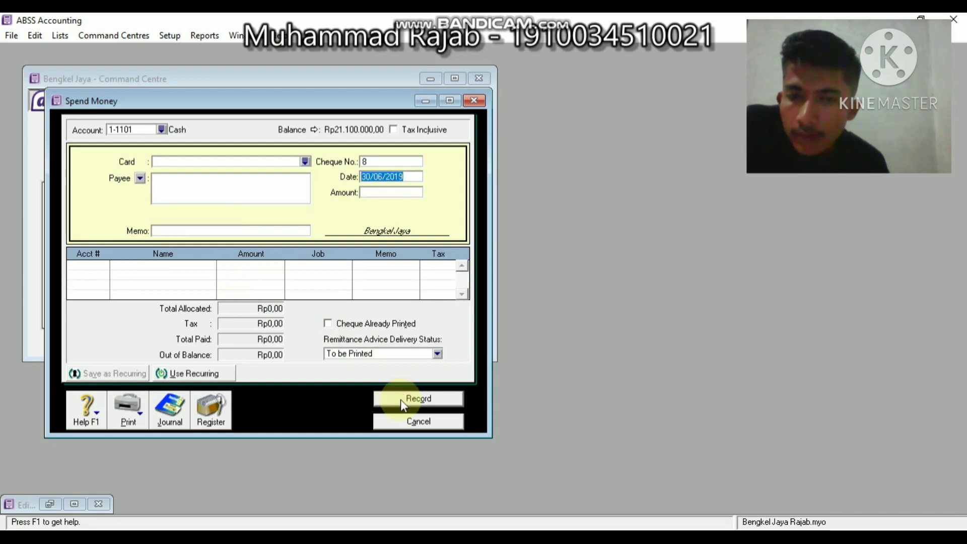
pyautogui.click(419, 428)
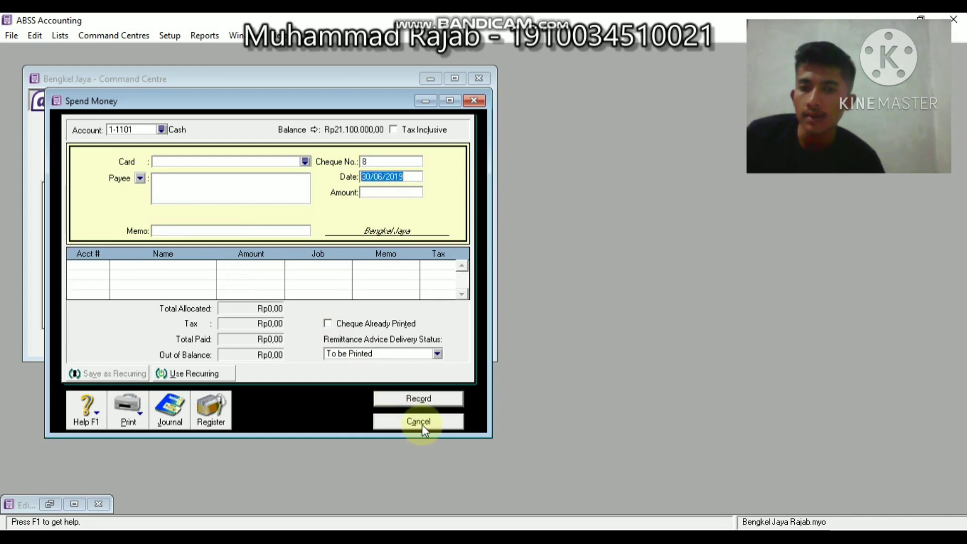
pyautogui.click(422, 421)
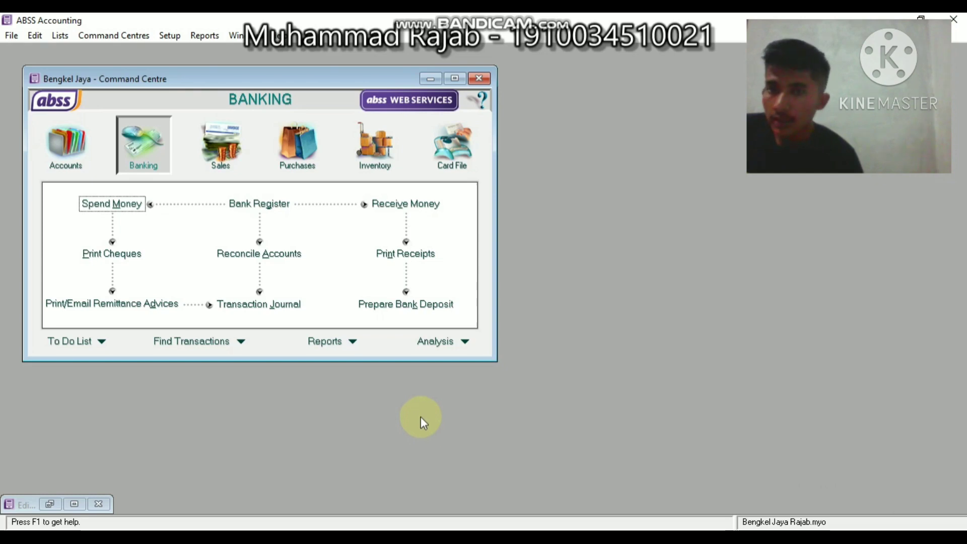
# Start a new Spend Money transaction from the Cash account dated 30/06/2019 with an amount of Rp1.500.000,00
pyautogui.click(143, 206)
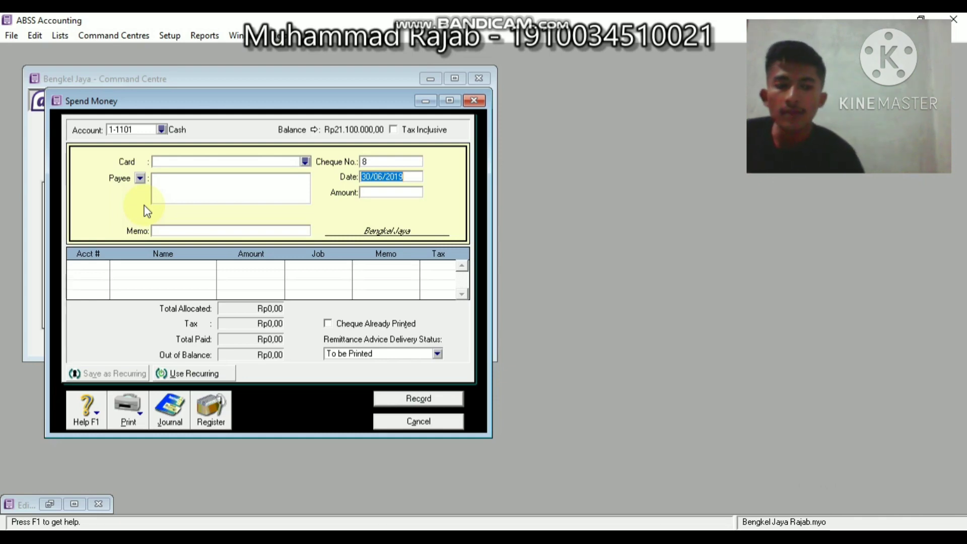
pyautogui.press('Tab')
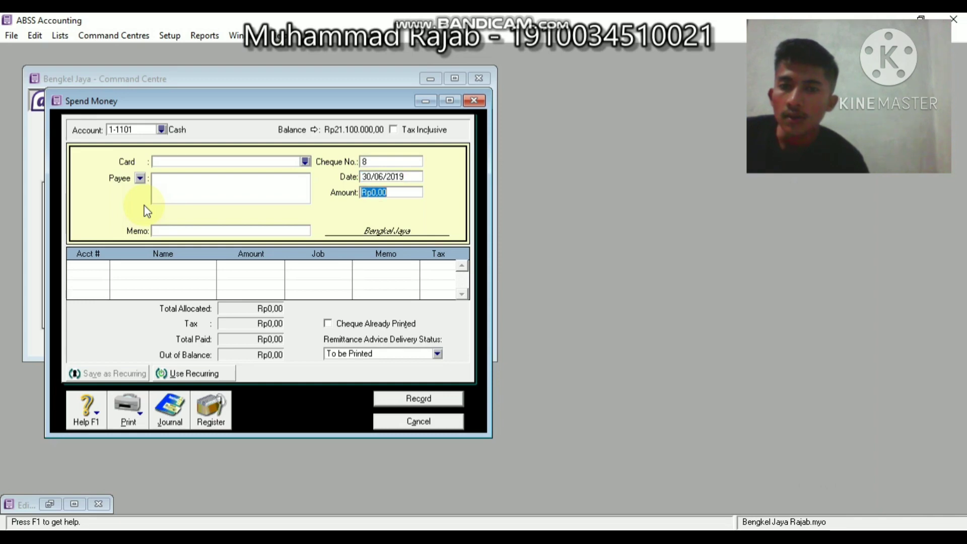
pyautogui.write('15')
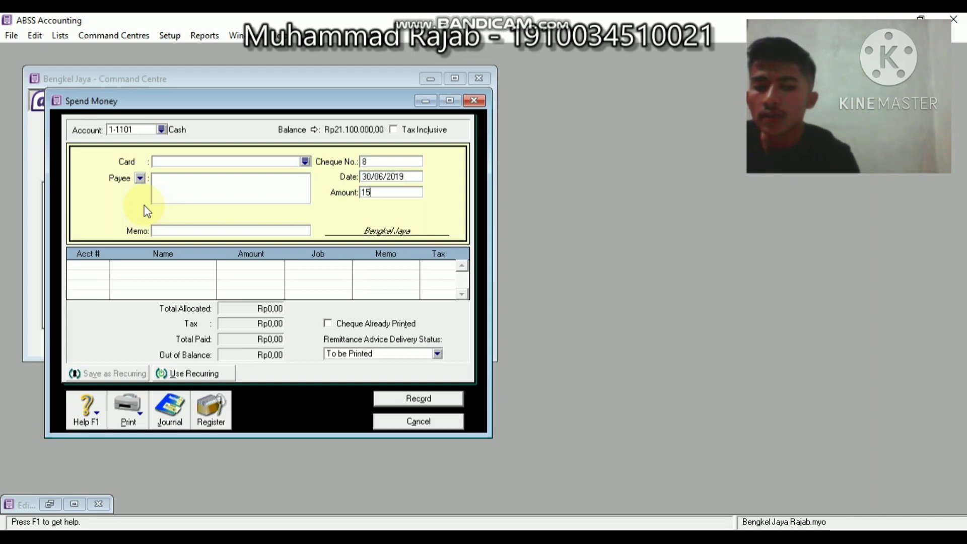
pyautogui.write('00000')
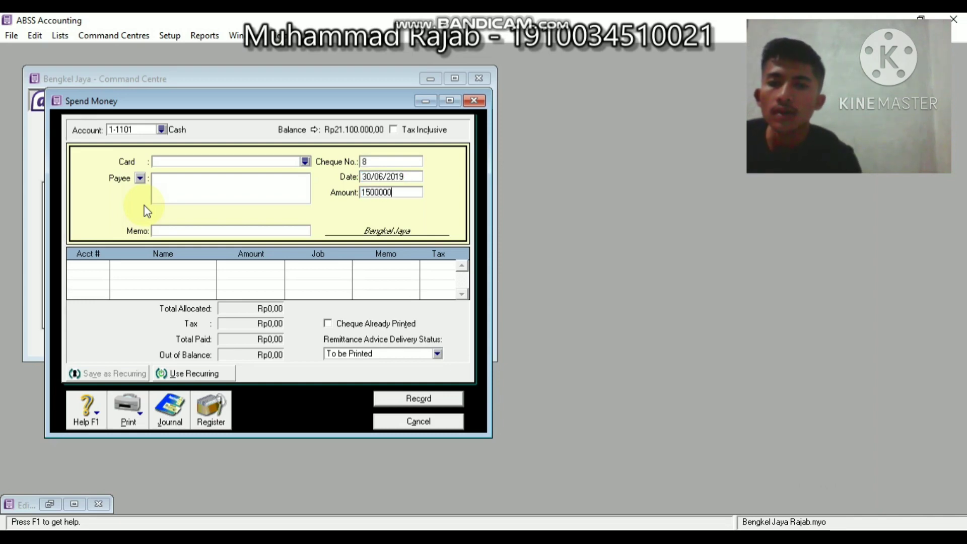
pyautogui.press('Tab')
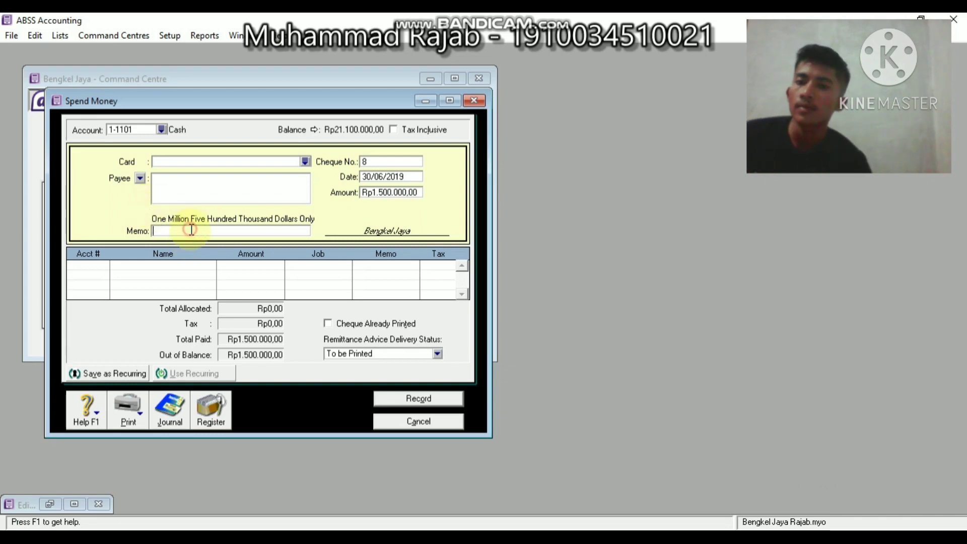
# Enter "bayar litrik air dan telpon" as the memo of the Rp1.500.000,00 payment
pyautogui.write('bayar')
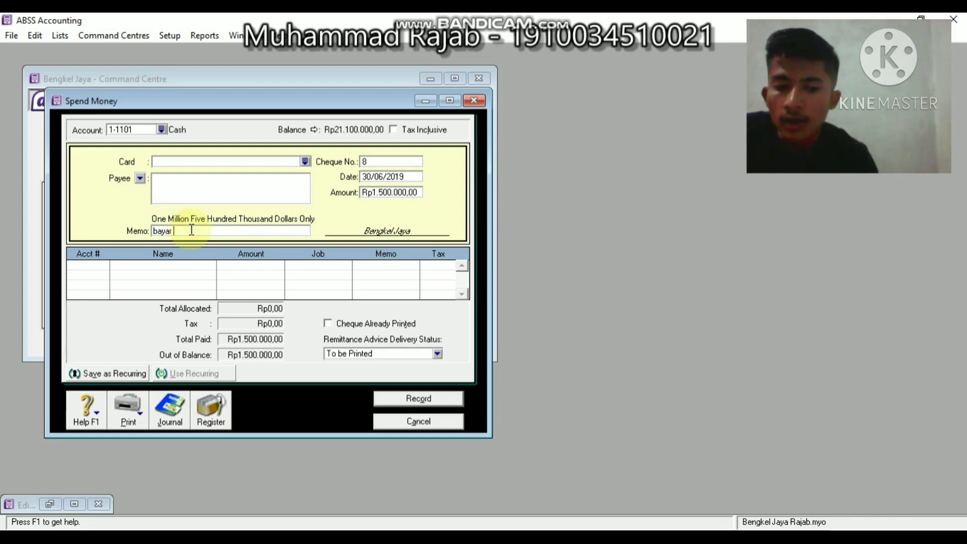
pyautogui.write(' li')
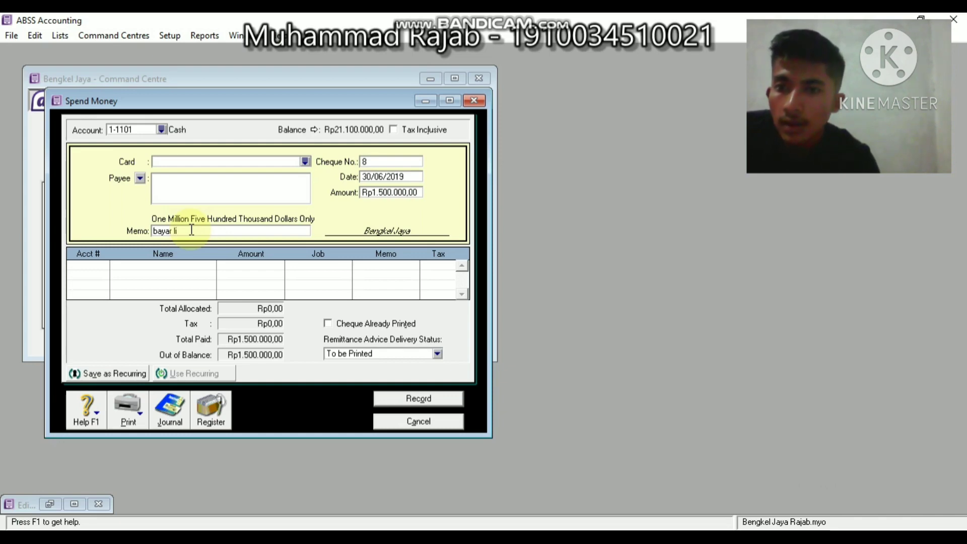
pyautogui.write('tri')
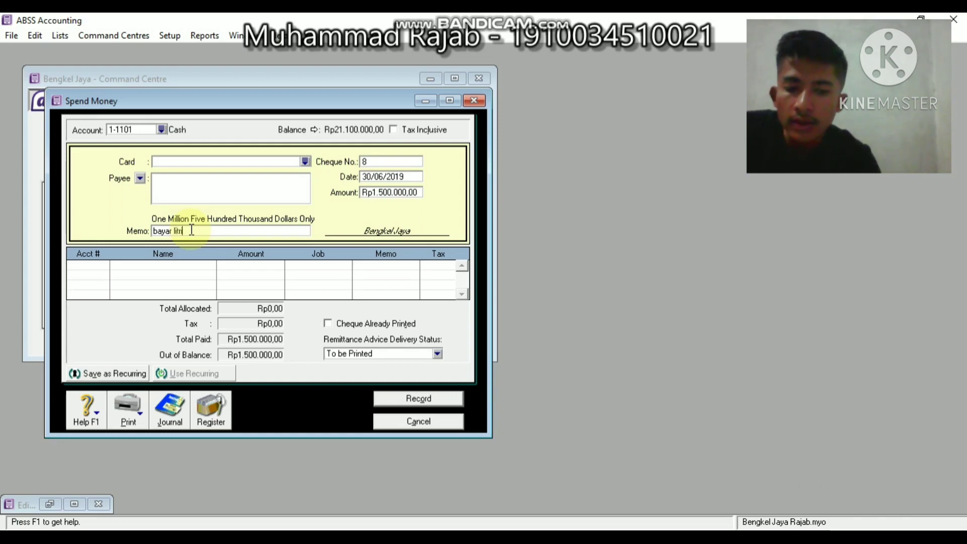
pyautogui.write('k air')
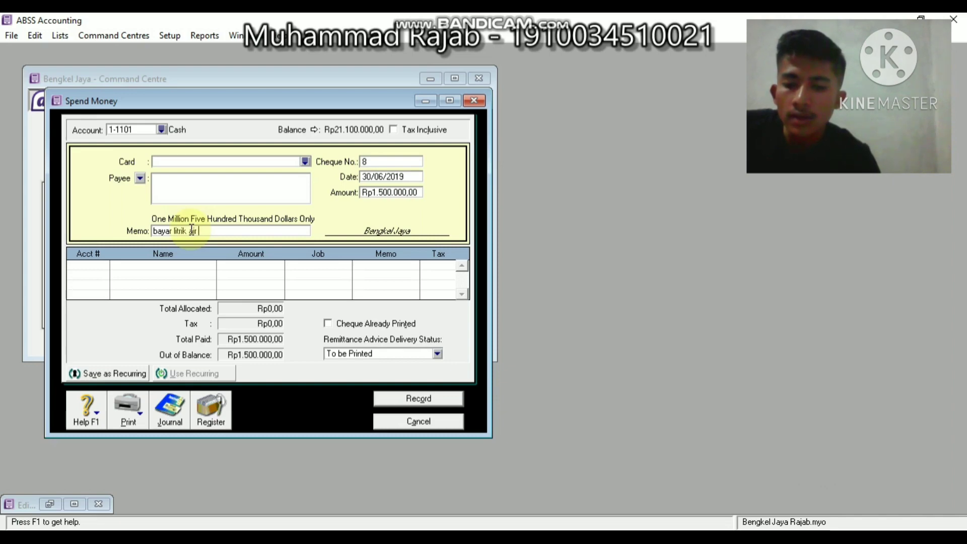
pyautogui.write(' dan te')
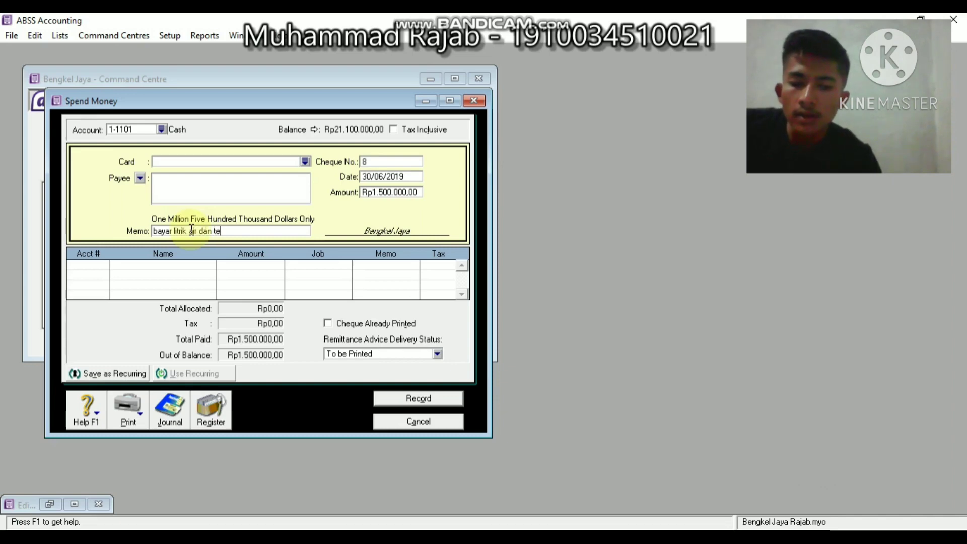
pyautogui.write('lpon')
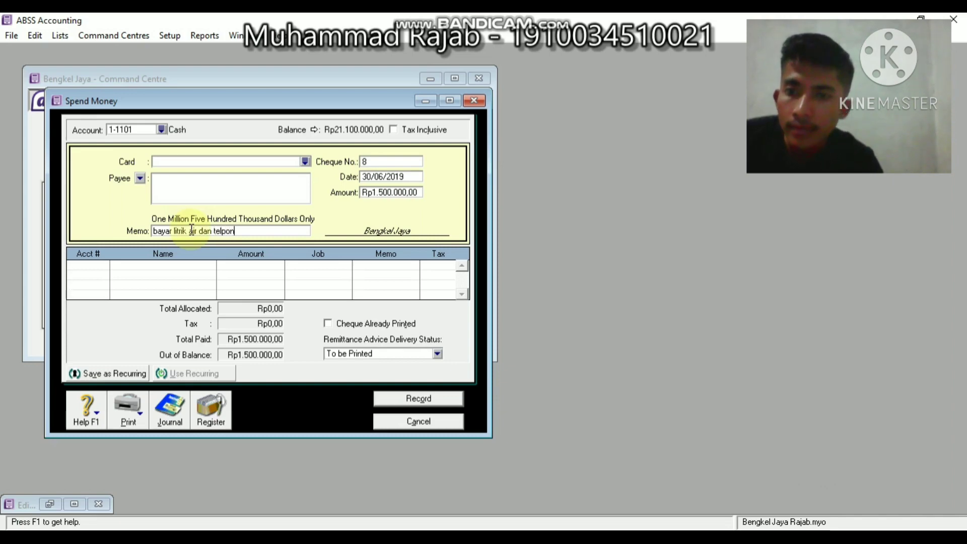
pyautogui.press('Tab')
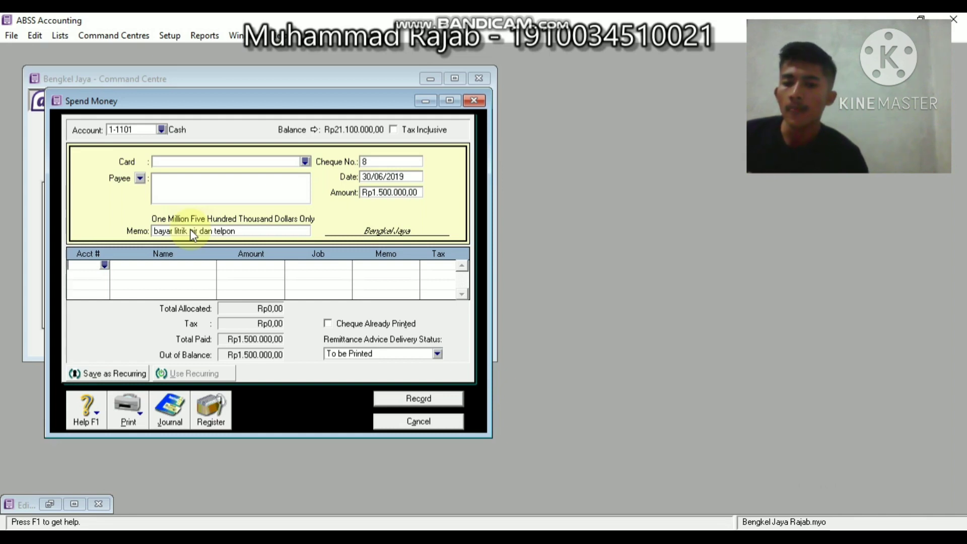
# Allocate Rp1.500.000,00 to account 6-1100 Elect, Water, & Telp. Expense and record the payment, closing the Spend Money window
pyautogui.write('6-6100')
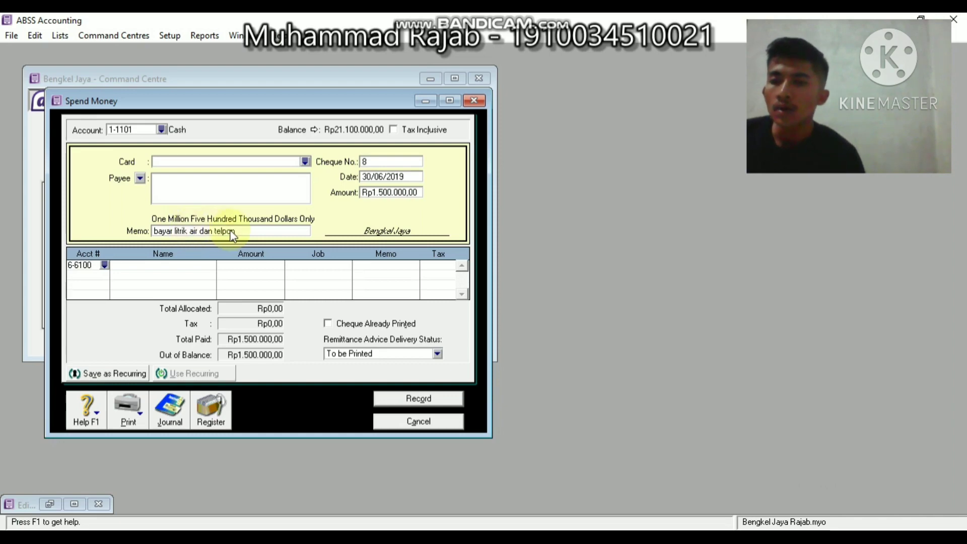
pyautogui.press('Tab')
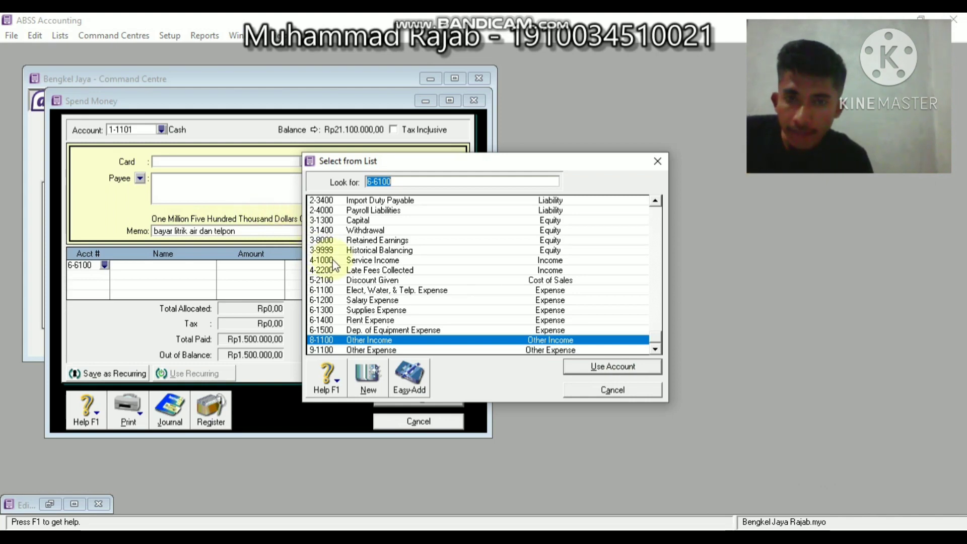
pyautogui.click(377, 293)
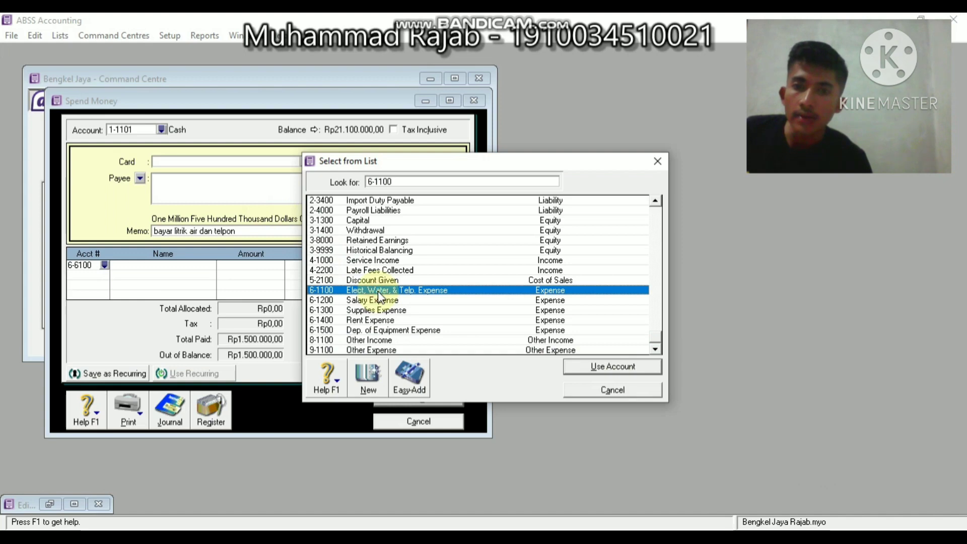
pyautogui.click(566, 362)
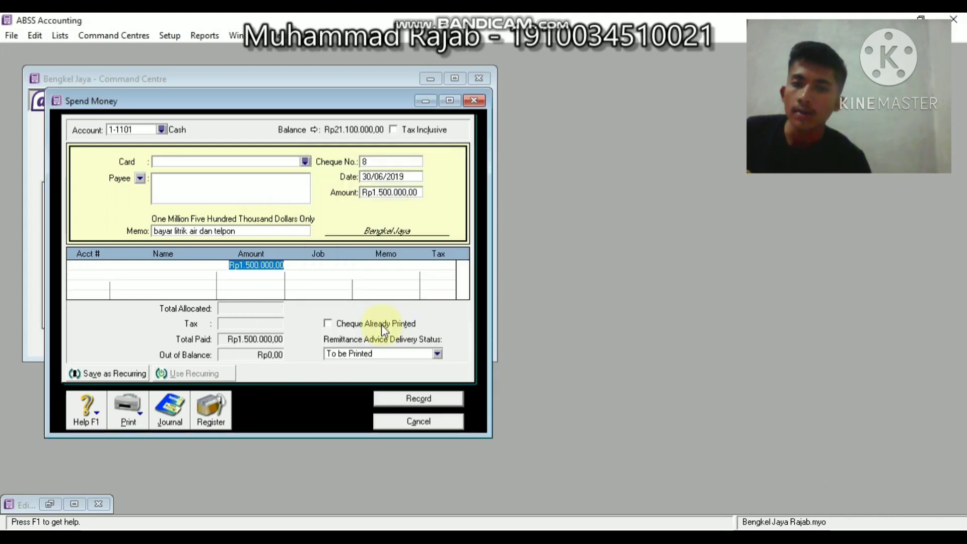
pyautogui.click(404, 399)
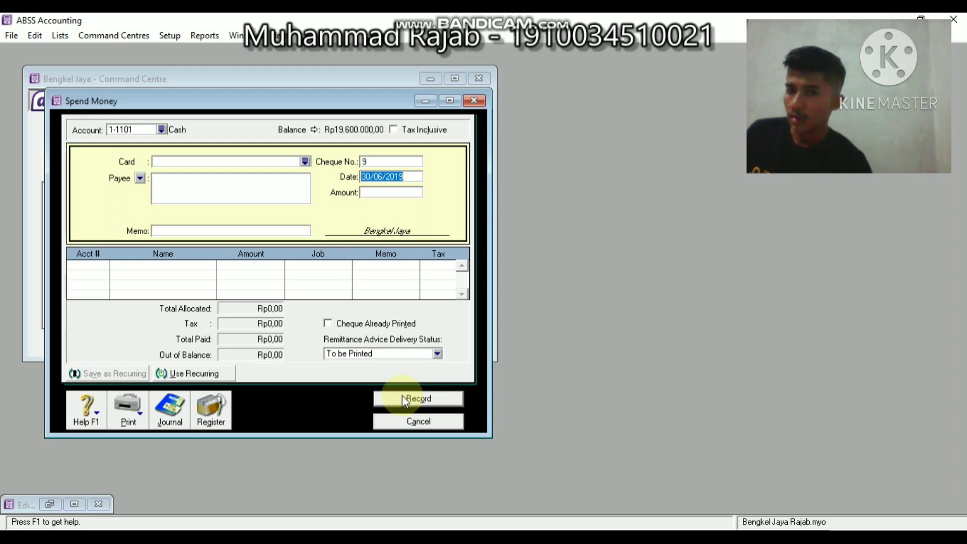
pyautogui.click(425, 422)
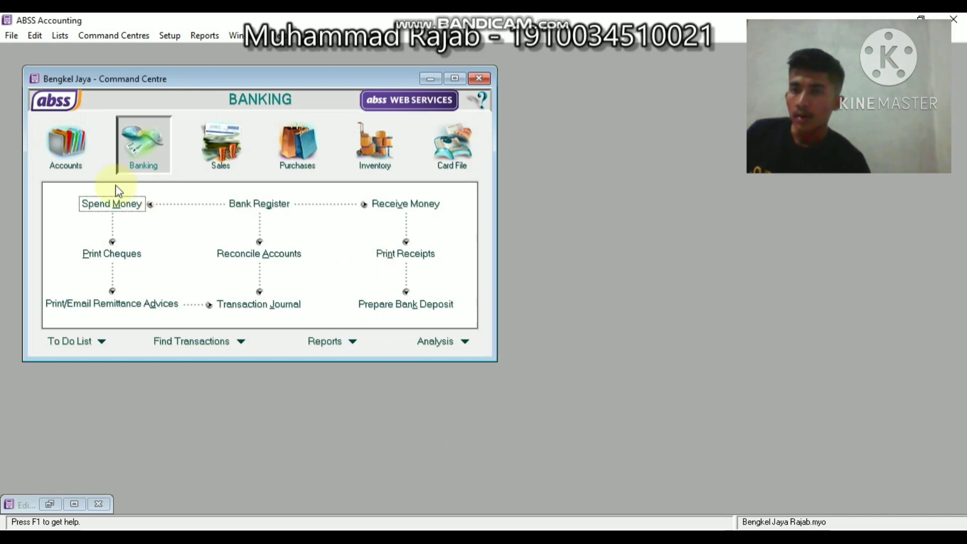
# Open a new general journal entry from the Accounts command centre and set its date to 30/06/2019
pyautogui.click(71, 155)
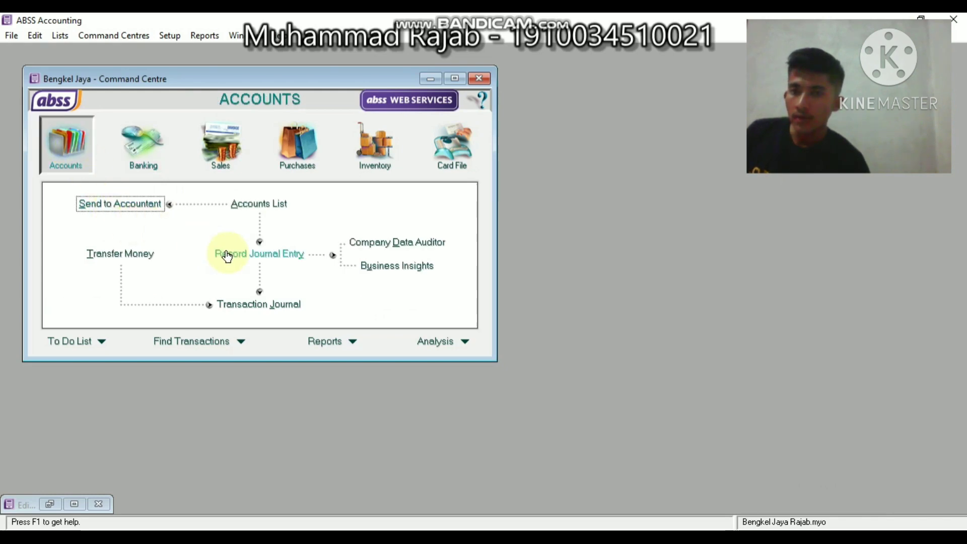
pyautogui.click(234, 257)
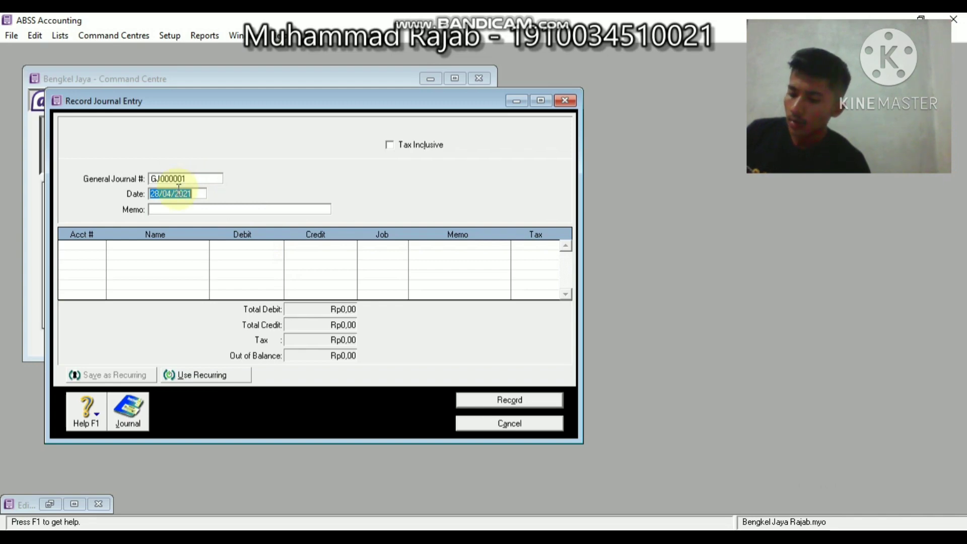
pyautogui.click(160, 192)
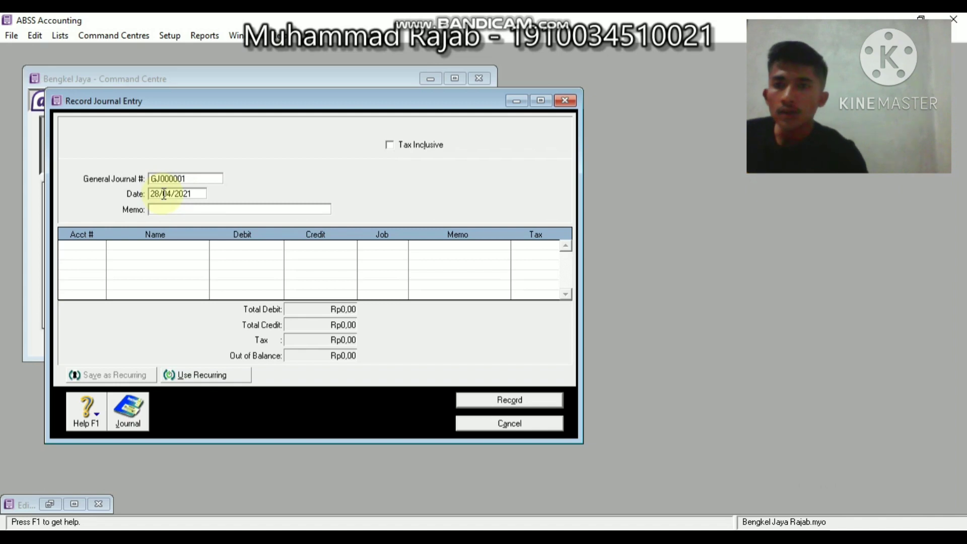
pyautogui.press('BackSpace')
pyautogui.press('BackSpace')
pyautogui.write('3')
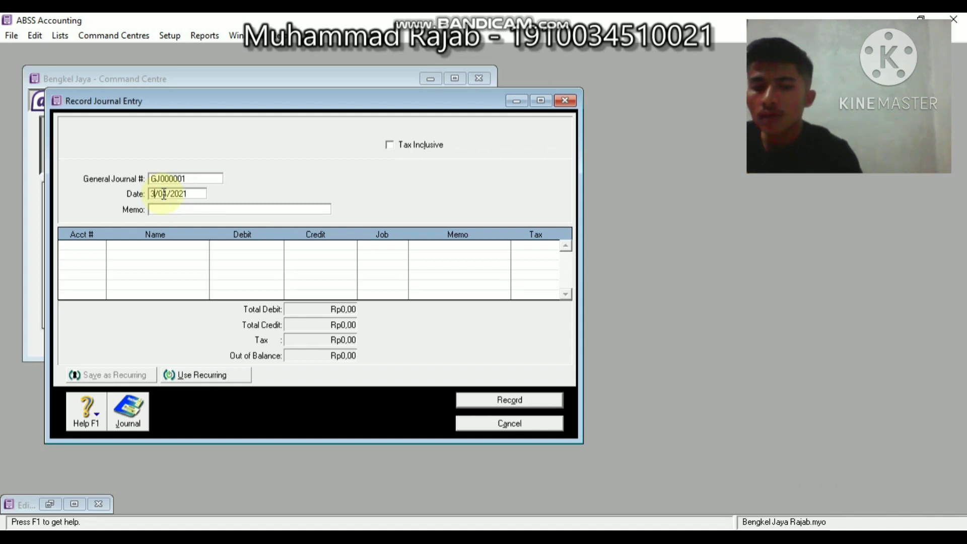
pyautogui.write('0')
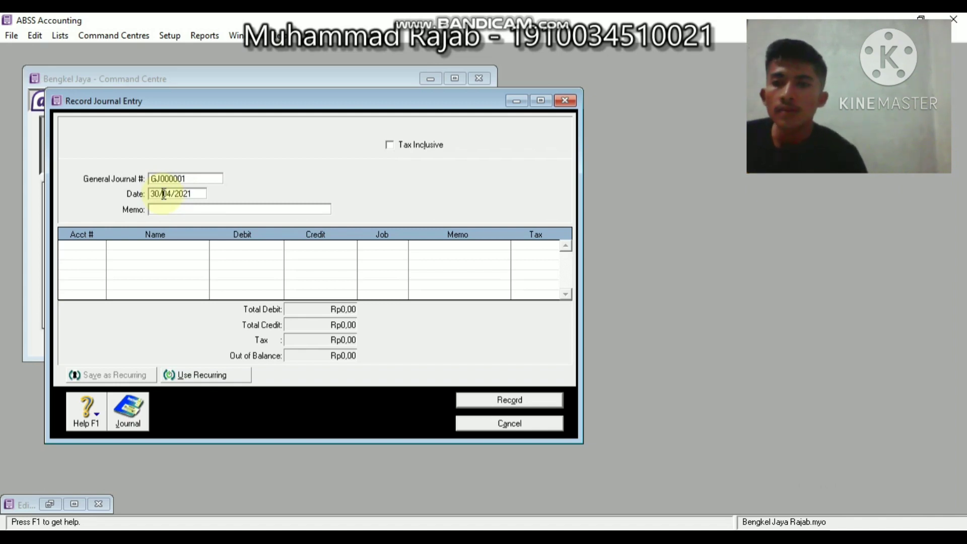
pyautogui.press('BackSpace')
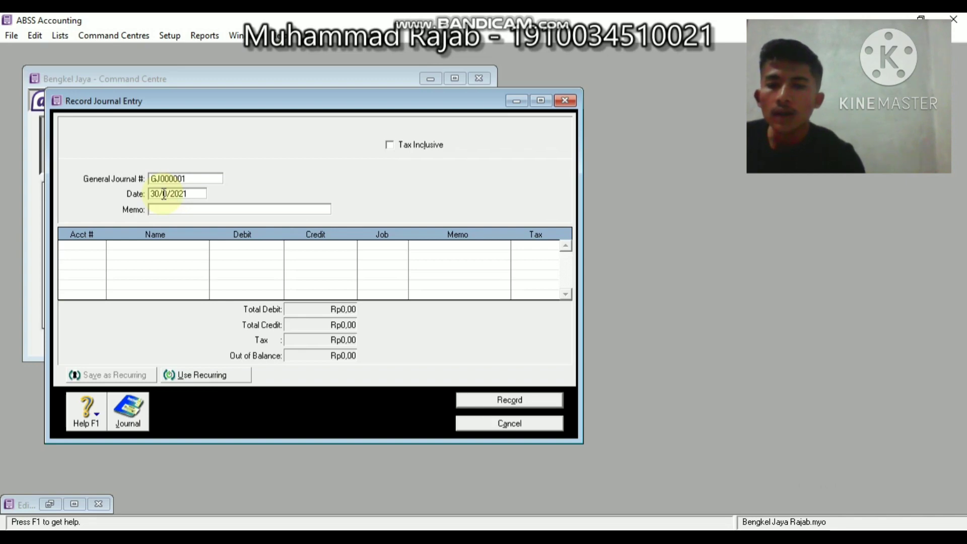
pyautogui.write('6')
pyautogui.press('Right')
pyautogui.press('Right')
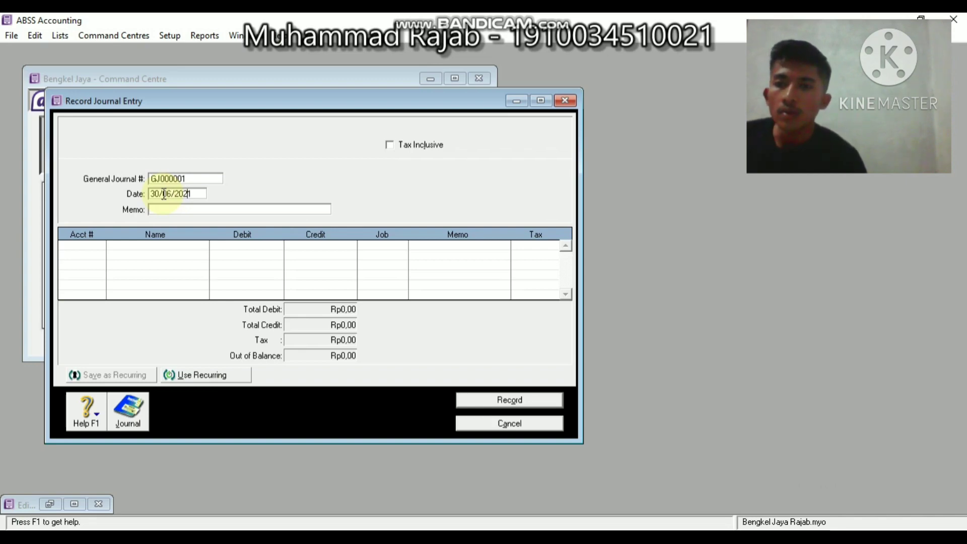
pyautogui.press('BackSpace')
pyautogui.press('BackSpace')
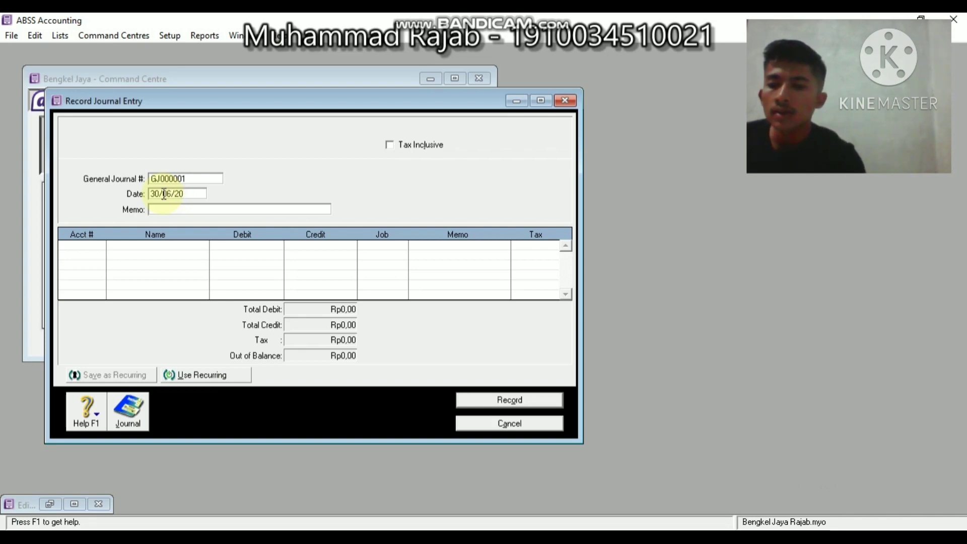
pyautogui.write('19')
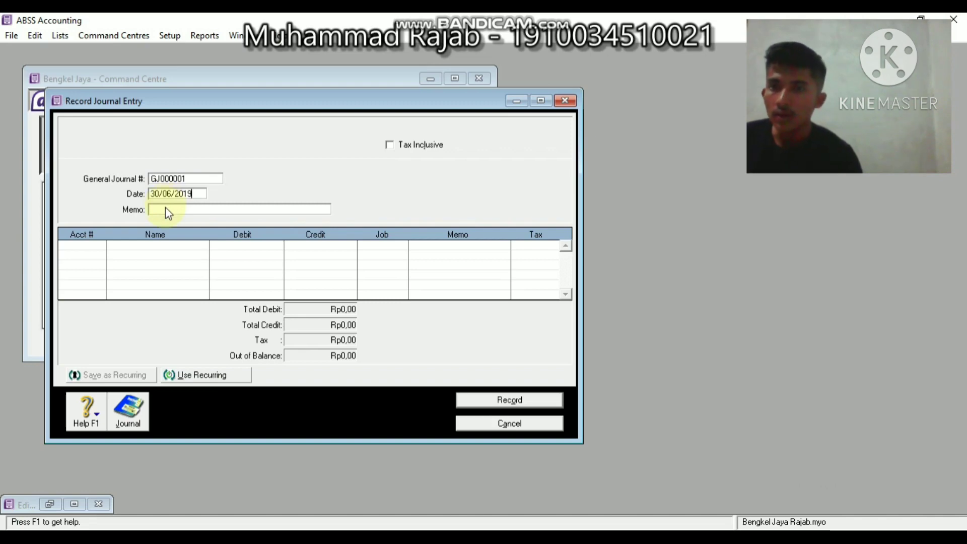
# Enter "jurnal penyesuaian" as the memo of the general journal entry
pyautogui.write('ju')
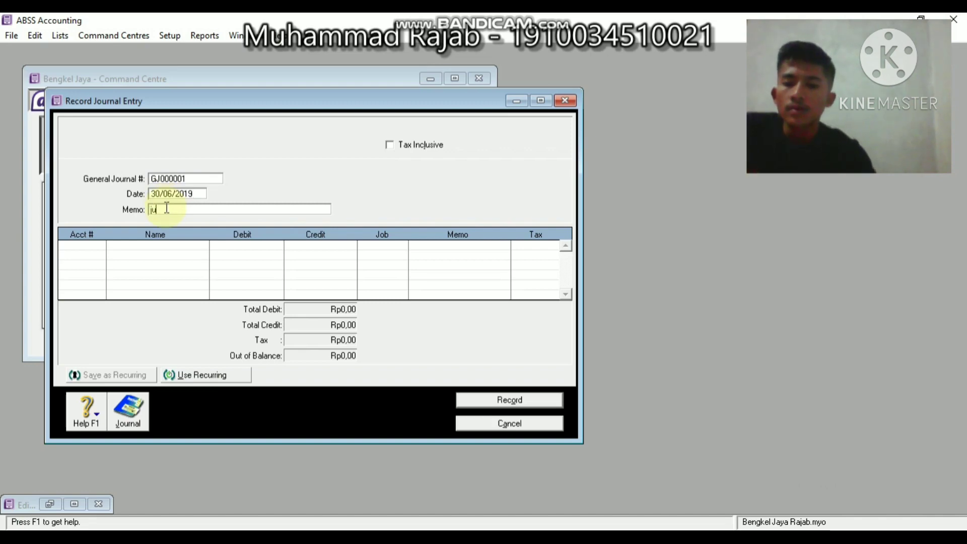
pyautogui.write('rnal')
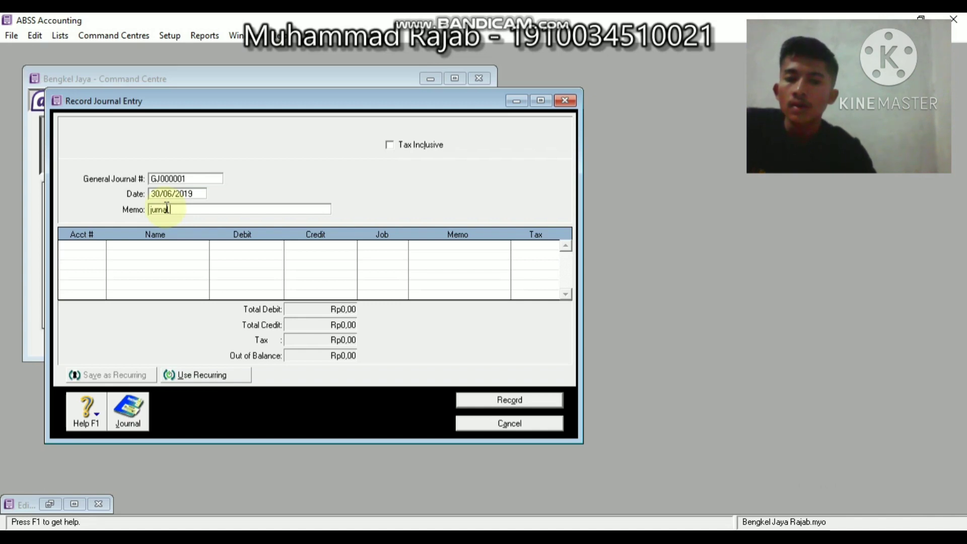
pyautogui.write(' pw')
pyautogui.press('BackSpace')
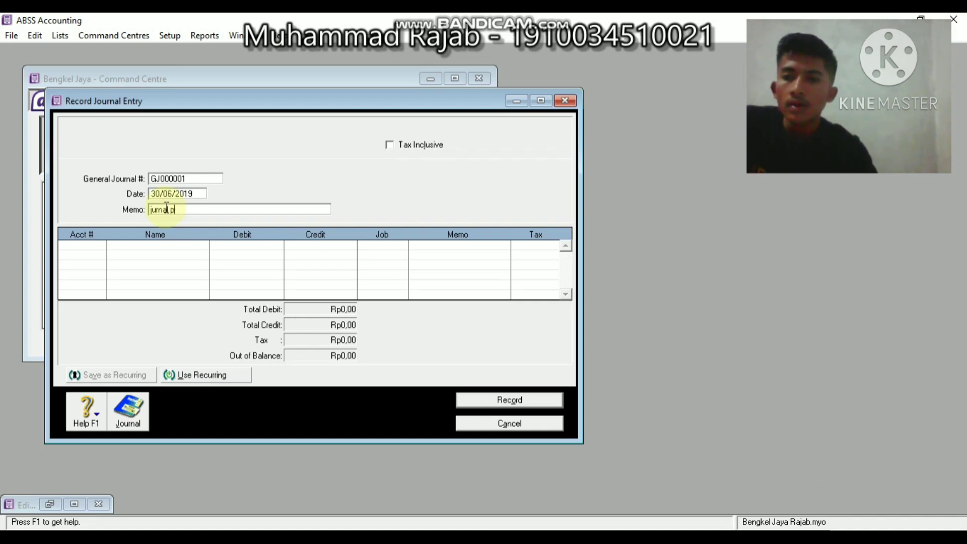
pyautogui.write('enye')
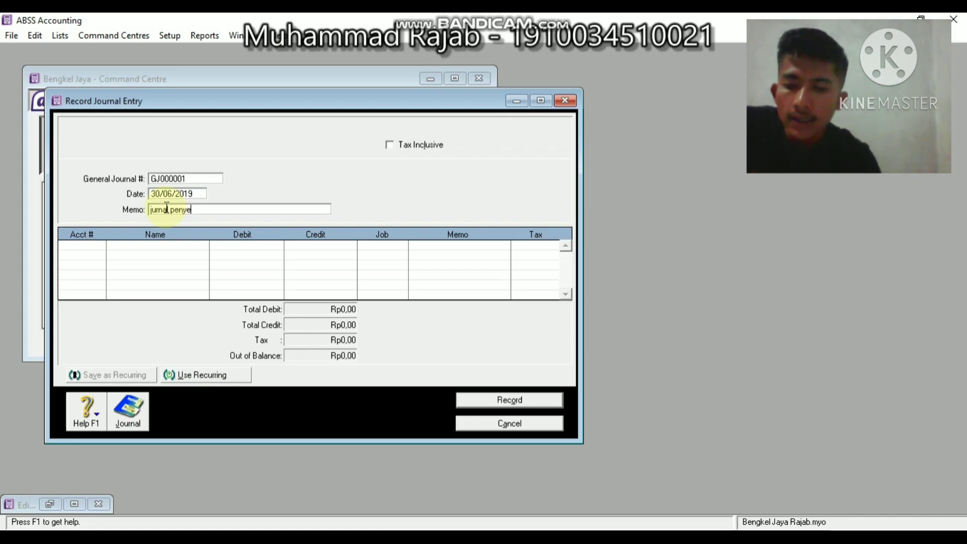
pyautogui.write('suaian')
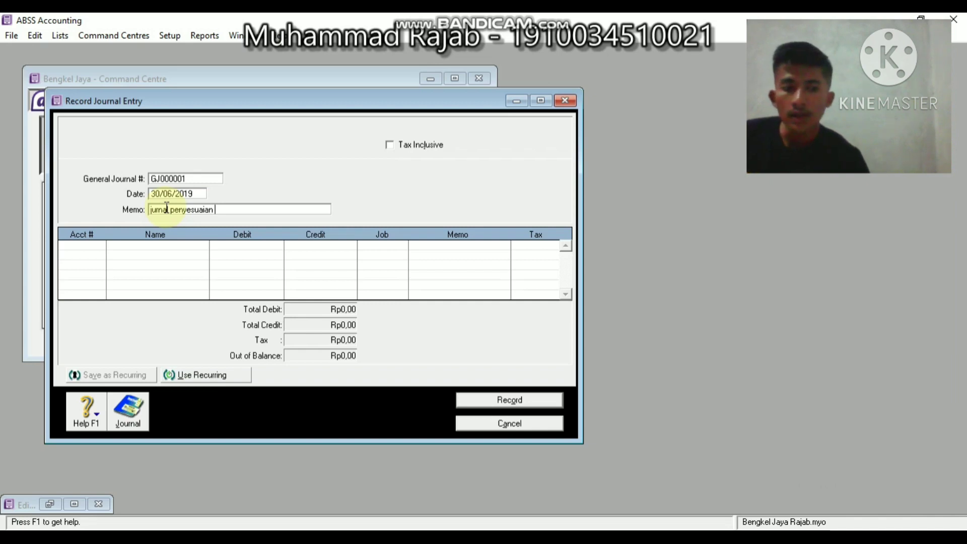
pyautogui.press('Tab')
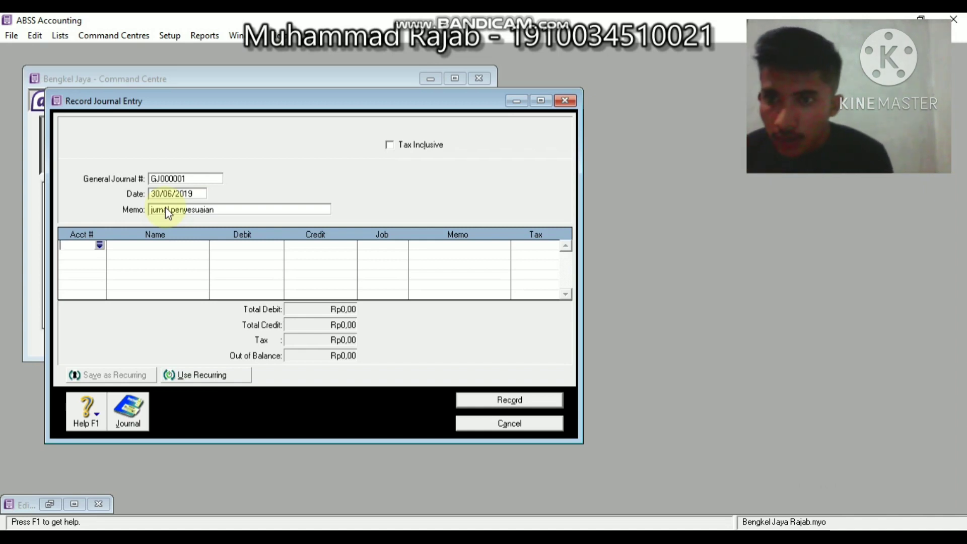
# Add account 6-1300 Supplies Expense as the first journal line with a debit of Rp900.000,00
pyautogui.click(100, 245)
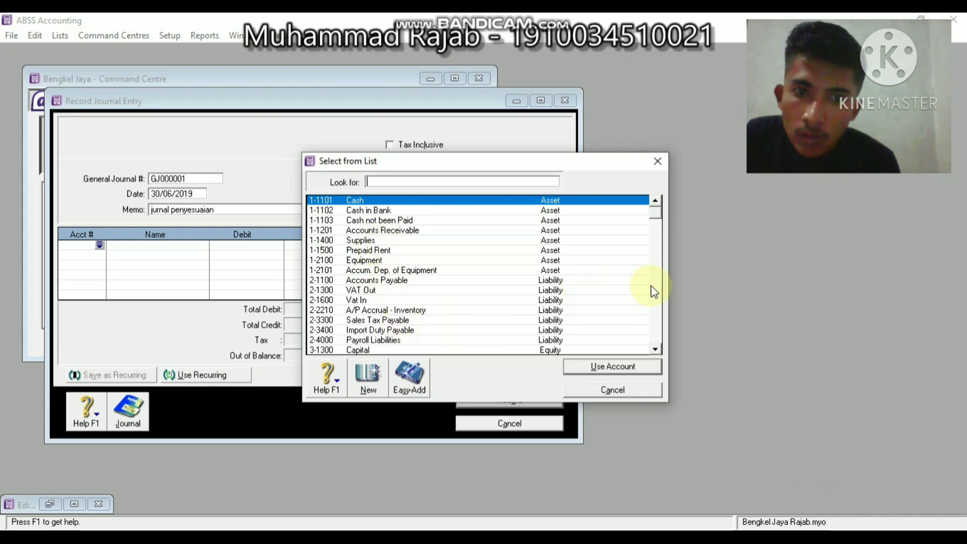
pyautogui.click(656, 333)
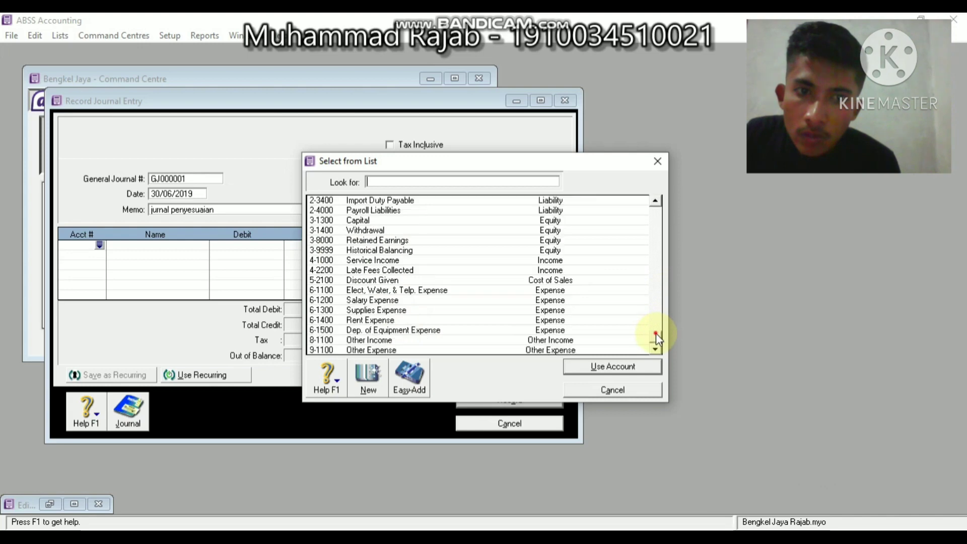
pyautogui.click(373, 311)
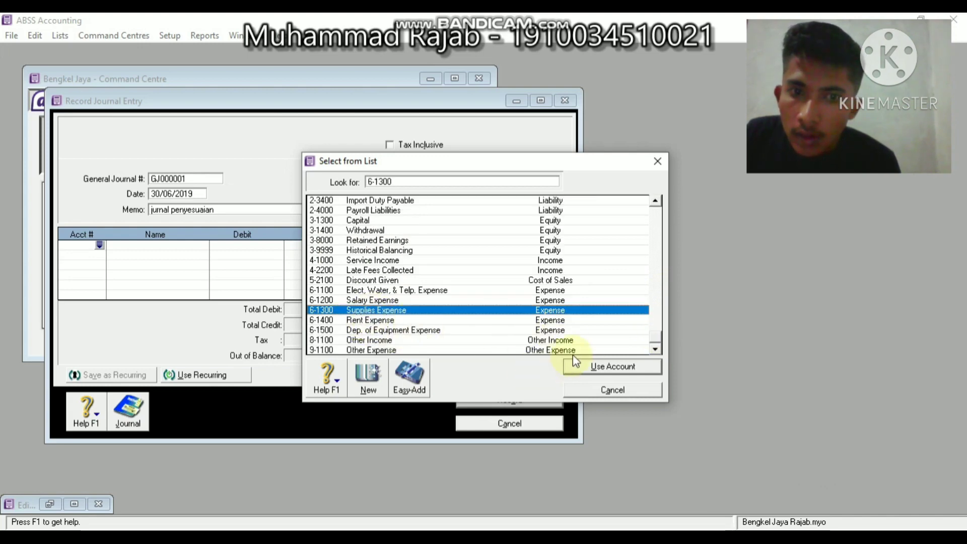
pyautogui.click(582, 366)
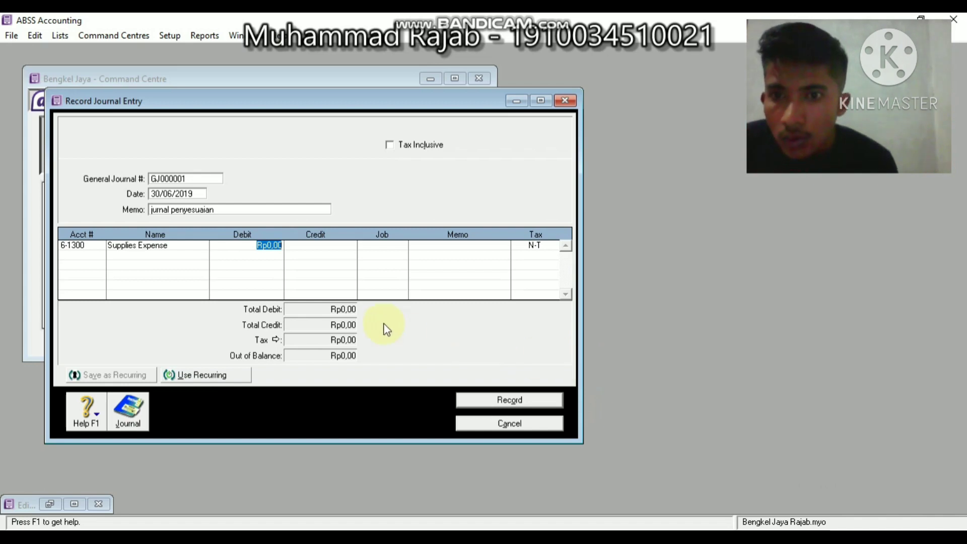
pyautogui.write('5')
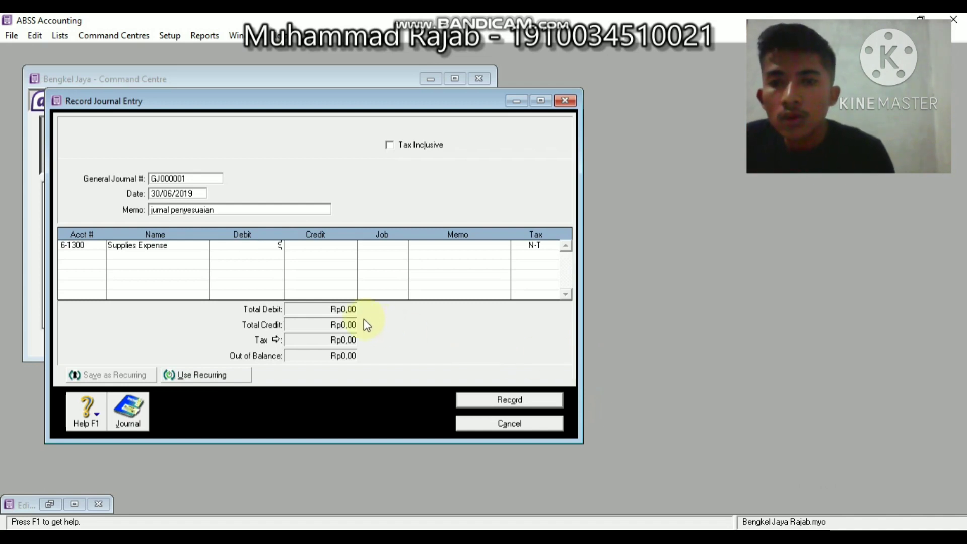
pyautogui.write('00')
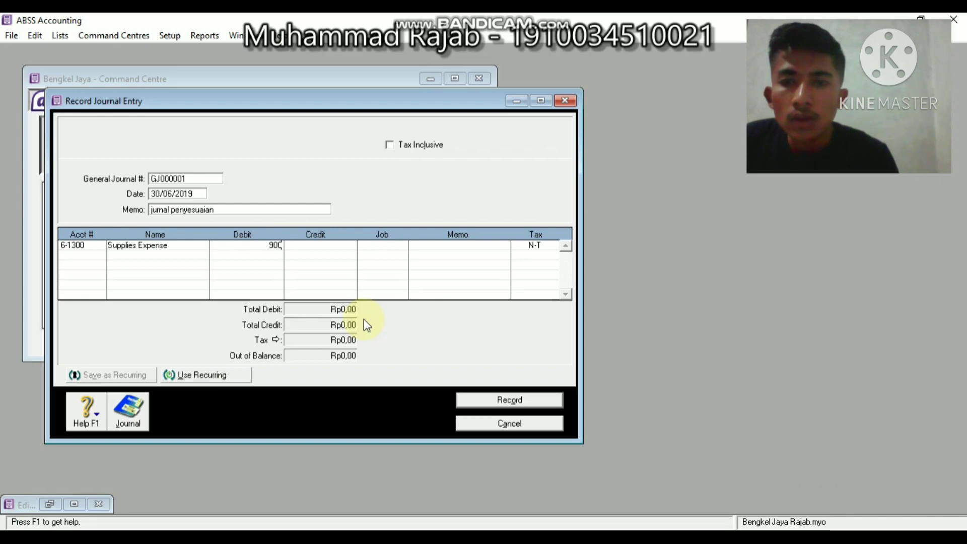
pyautogui.write('000')
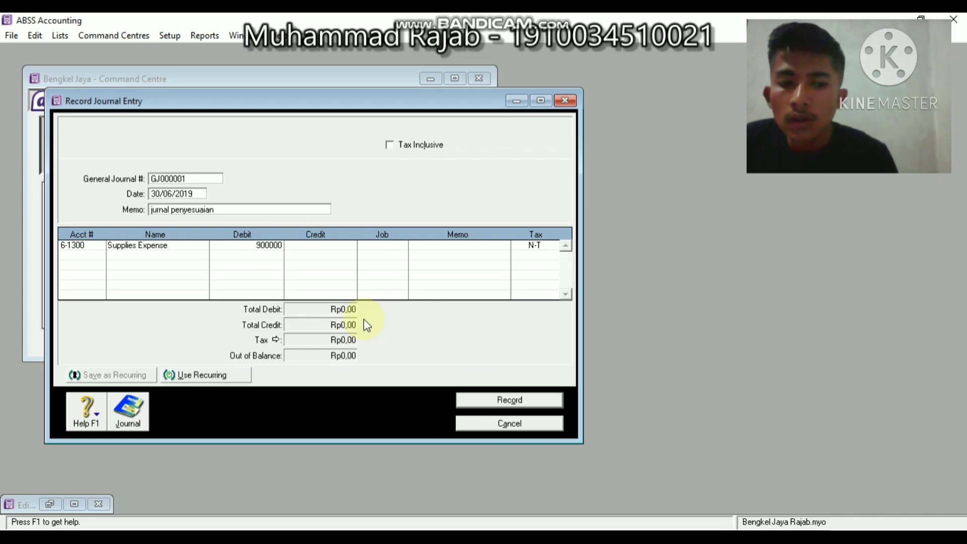
pyautogui.press('Return')
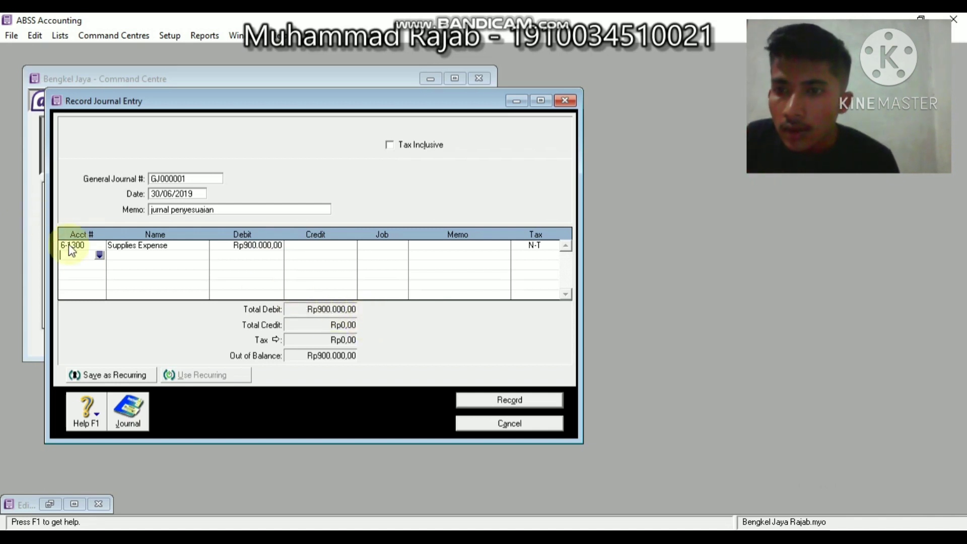
# Add account 1-1400 Supplies as the second journal line with a credit of Rp900.000,00
pyautogui.click(100, 255)
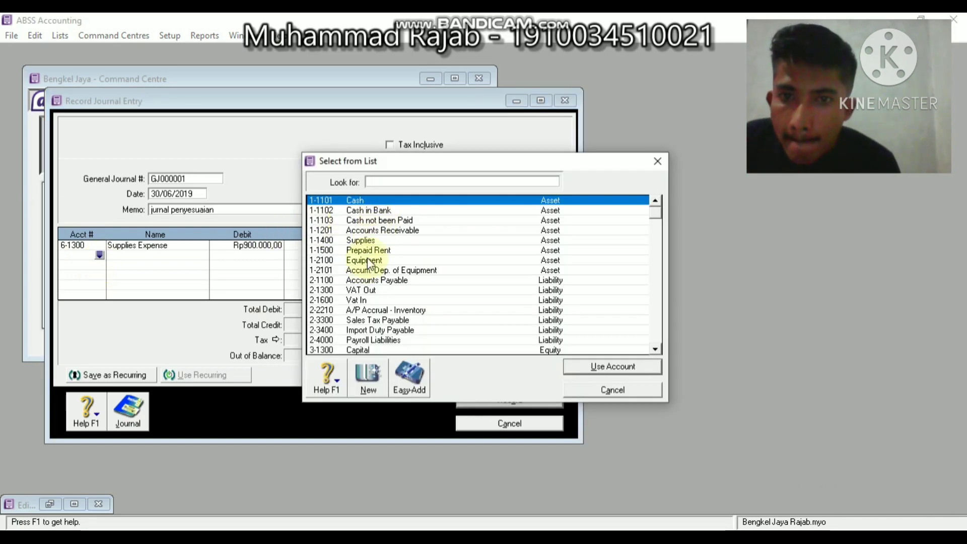
pyautogui.write('1-1400')
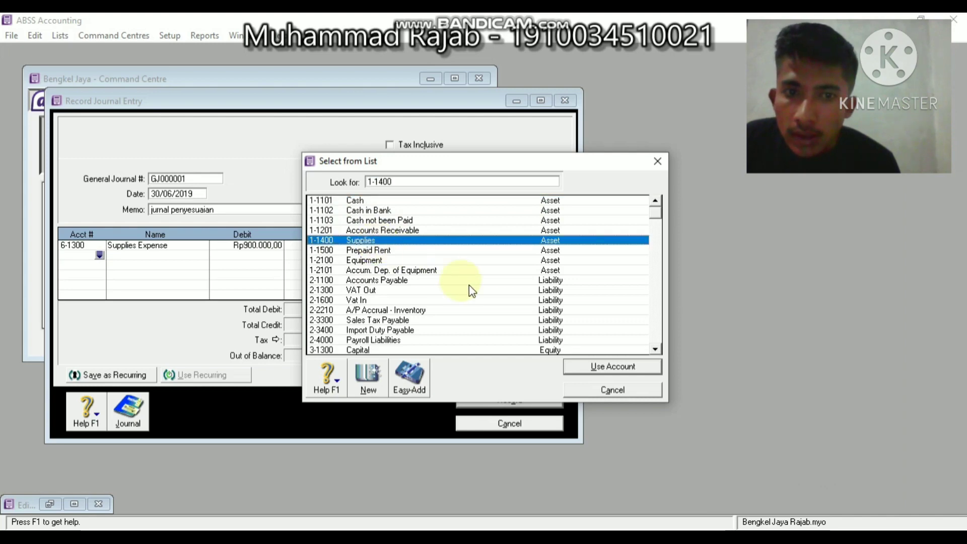
pyautogui.click(570, 363)
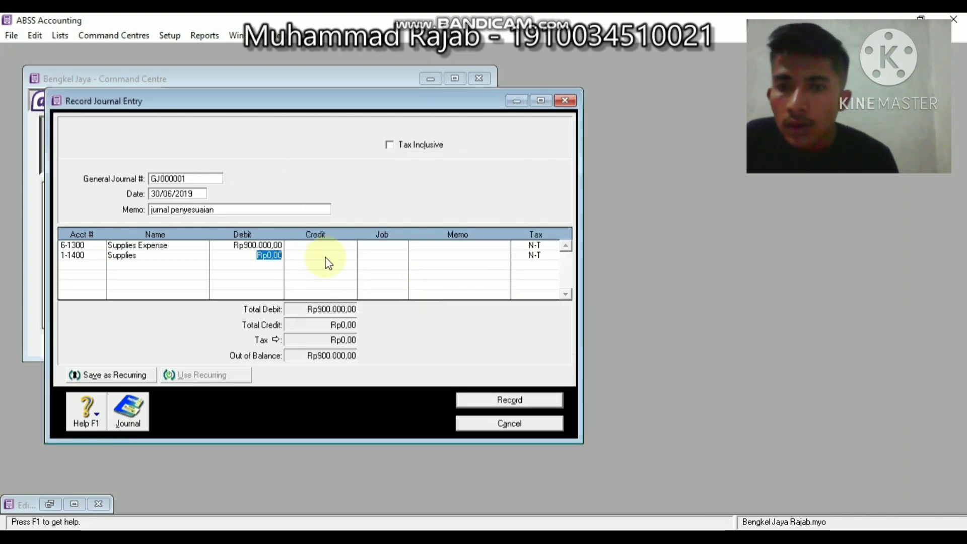
pyautogui.click(327, 257)
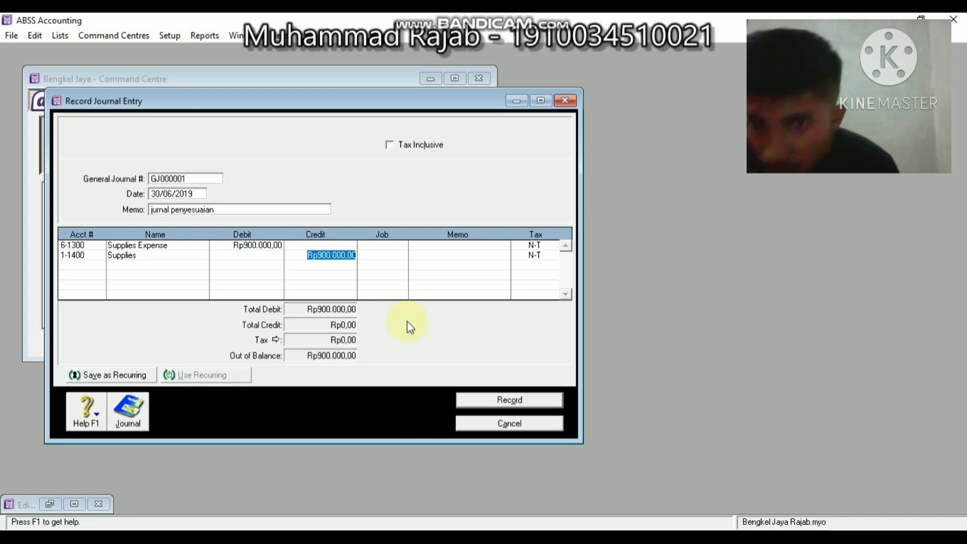
pyautogui.click(99, 267)
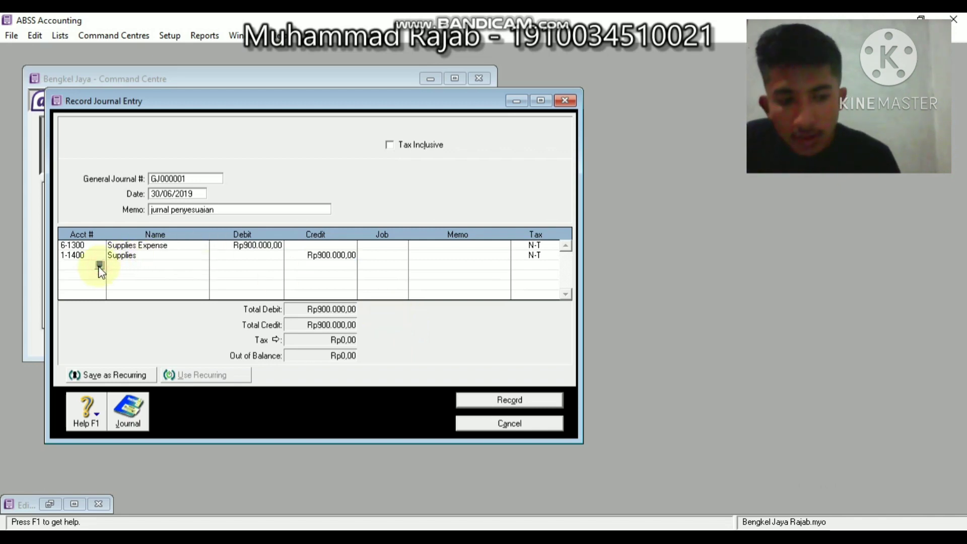
# Choose account 6-1400 Rent Expense for the third line of the journal entry
pyautogui.click(100, 266)
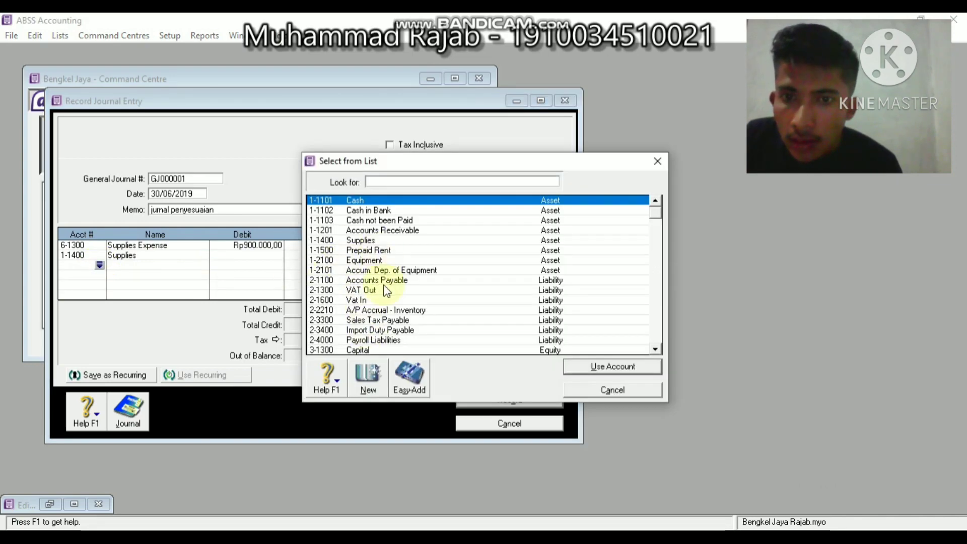
pyautogui.click(656, 349)
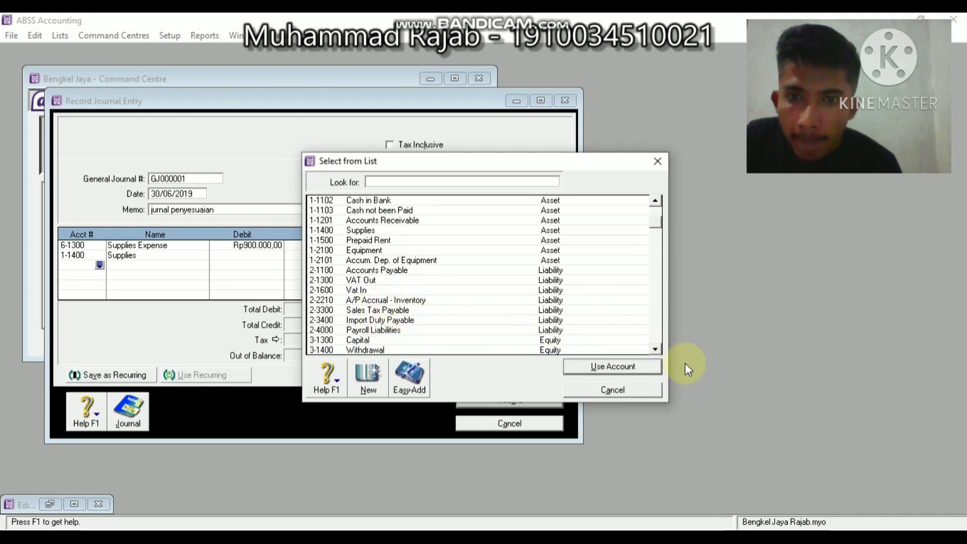
pyautogui.click(655, 349)
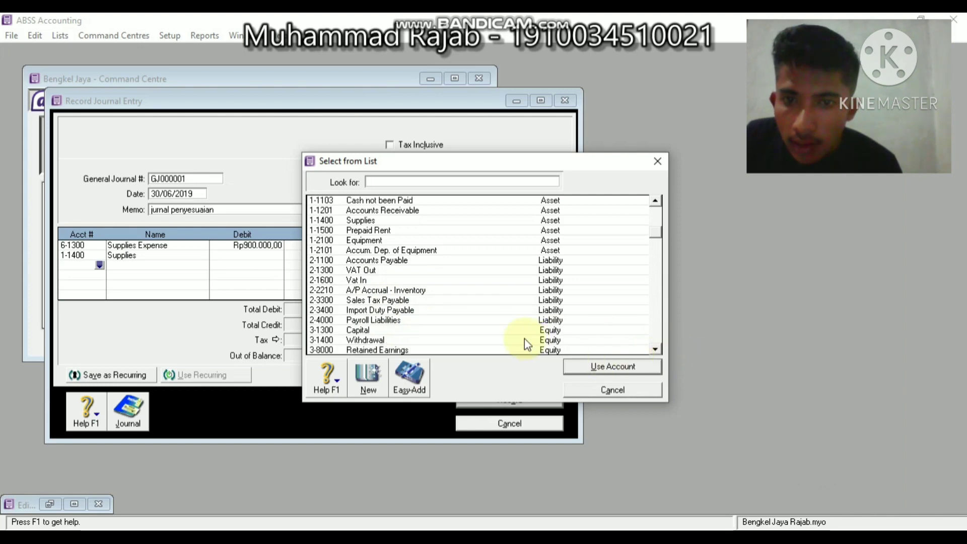
pyautogui.click(656, 349)
pyautogui.click(655, 349)
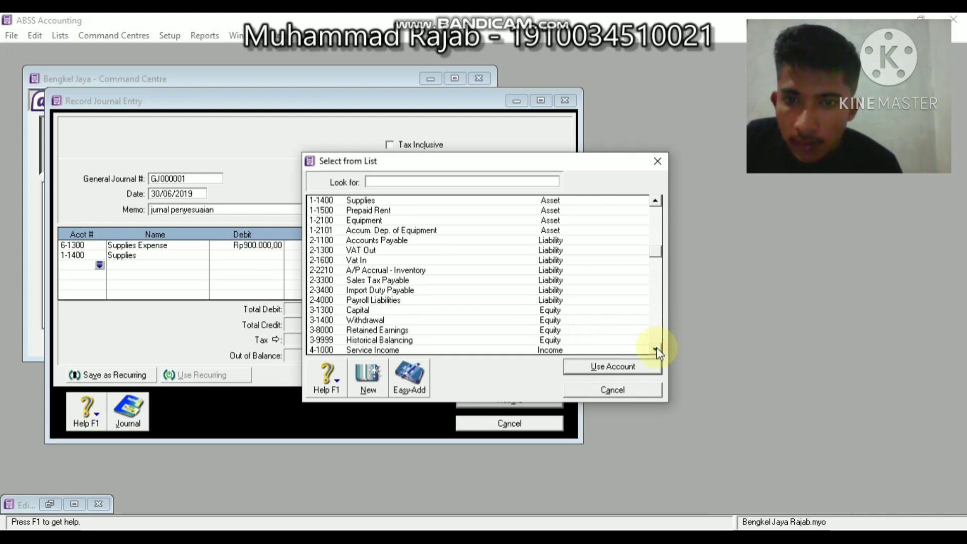
pyautogui.click(656, 349)
pyautogui.click(656, 349)
pyautogui.click(656, 350)
pyautogui.click(656, 350)
pyautogui.click(656, 349)
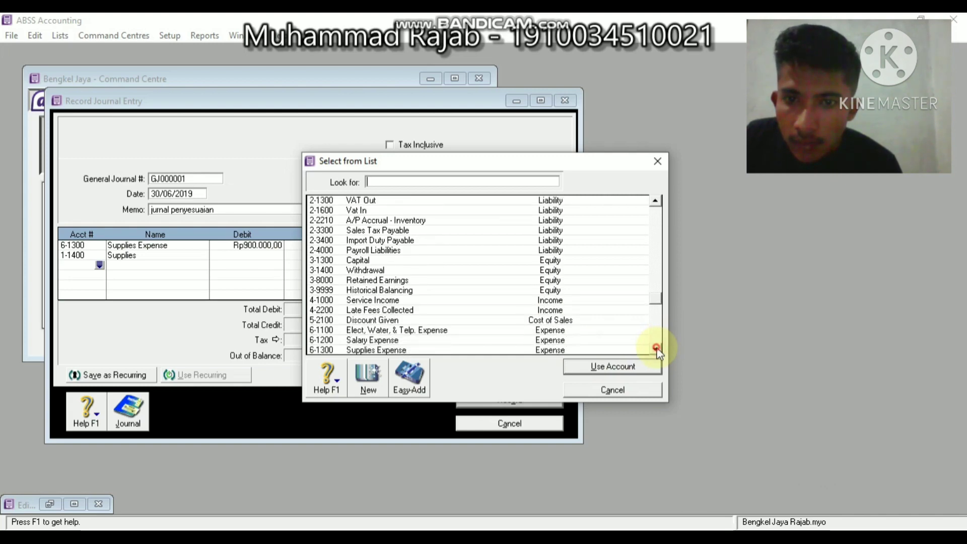
pyautogui.click(656, 349)
pyautogui.click(656, 350)
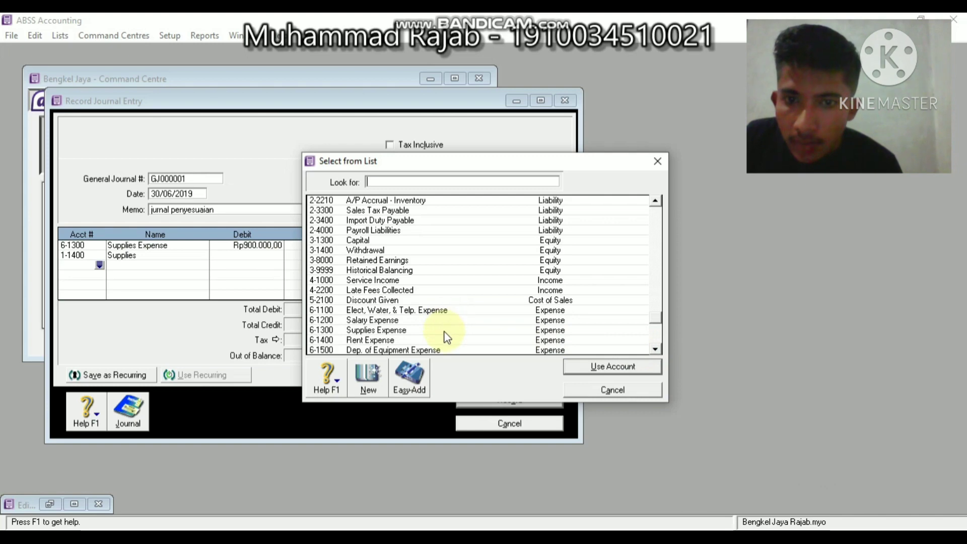
pyautogui.write('6-1300')
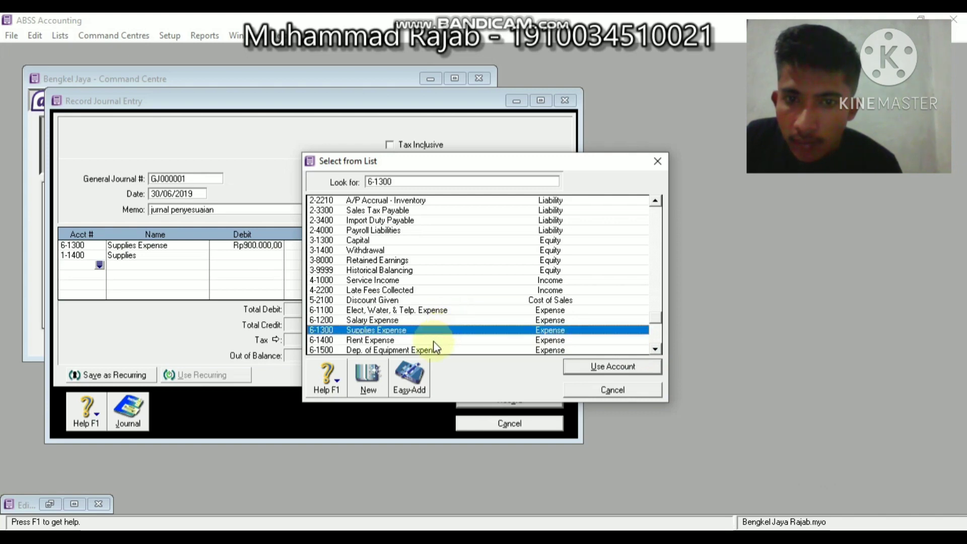
pyautogui.click(446, 341)
pyautogui.click(584, 369)
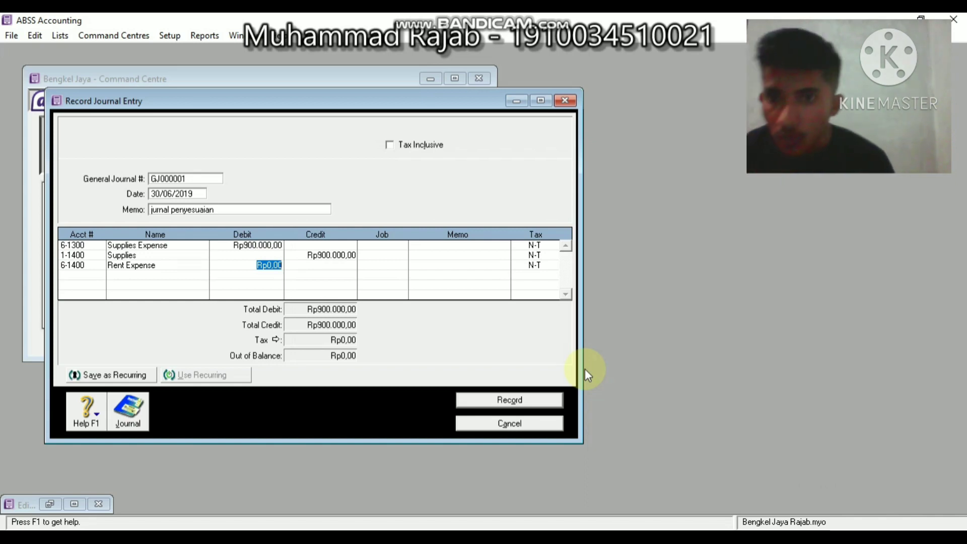
# Set the debit of the Rent Expense line to Rp1.250.000,00
pyautogui.write('12')
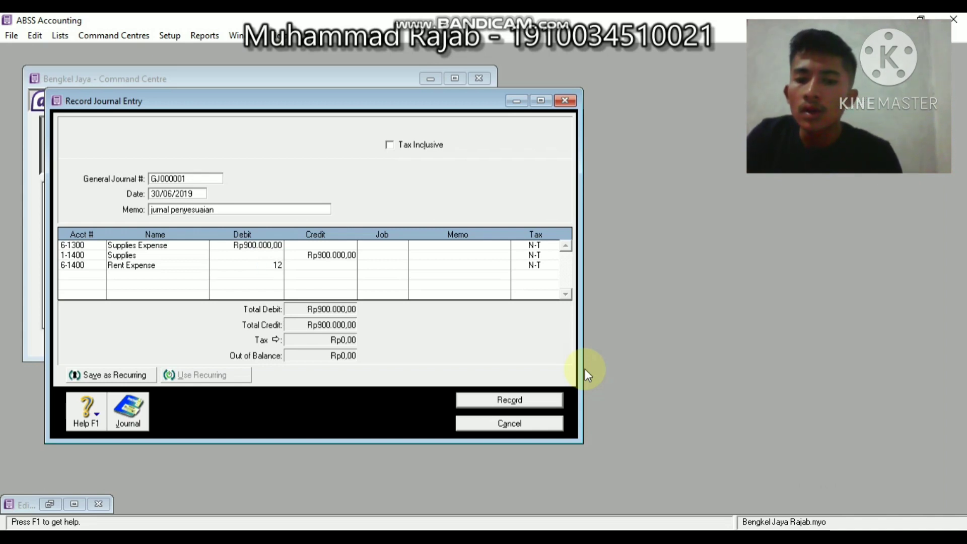
pyautogui.write('50')
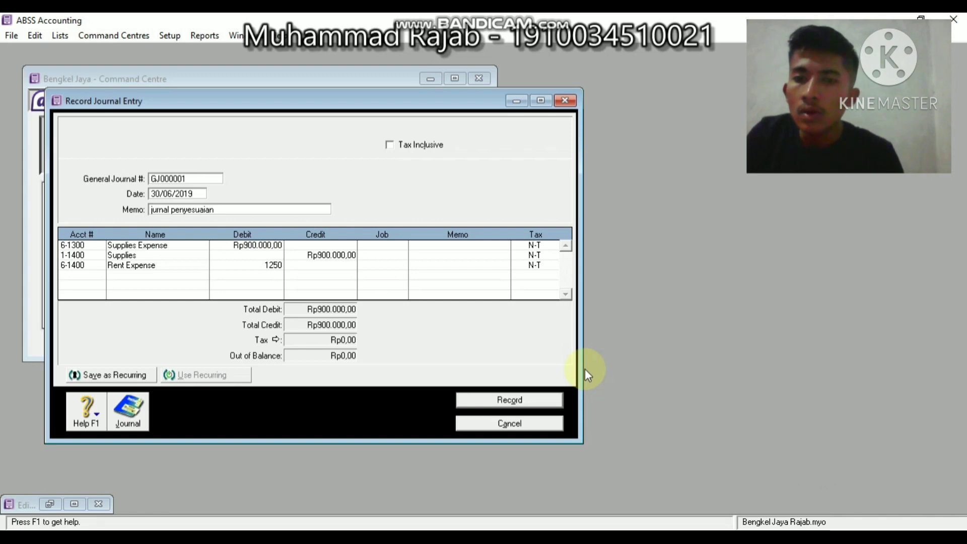
pyautogui.write('000')
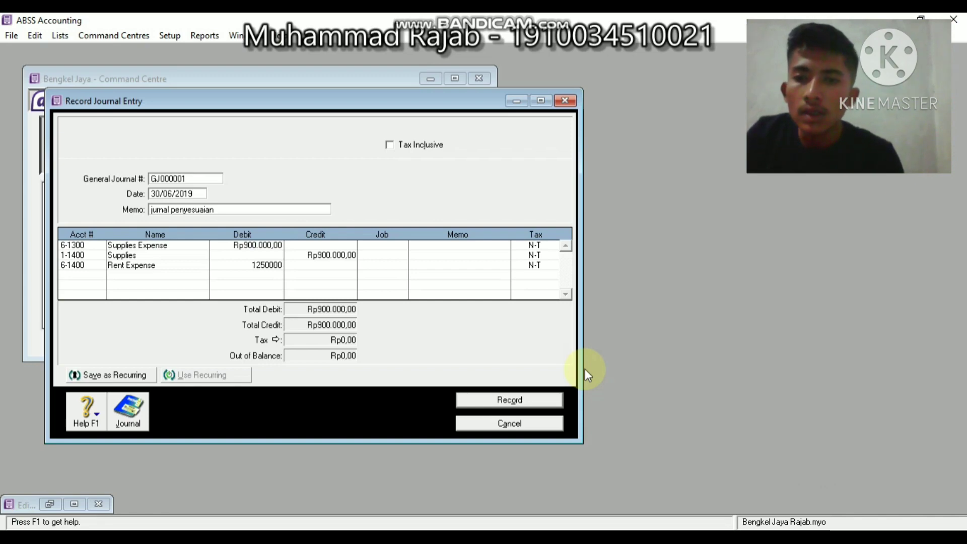
pyautogui.press('Tab')
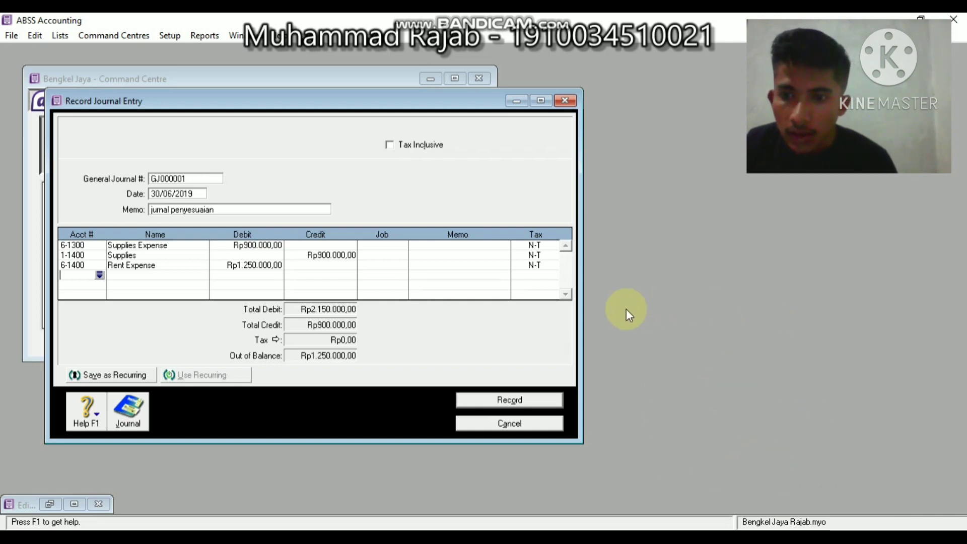
# Add account 1-1500 Prepaid Rent as the fourth journal line with a credit of Rp1.250.000,00
pyautogui.click(99, 275)
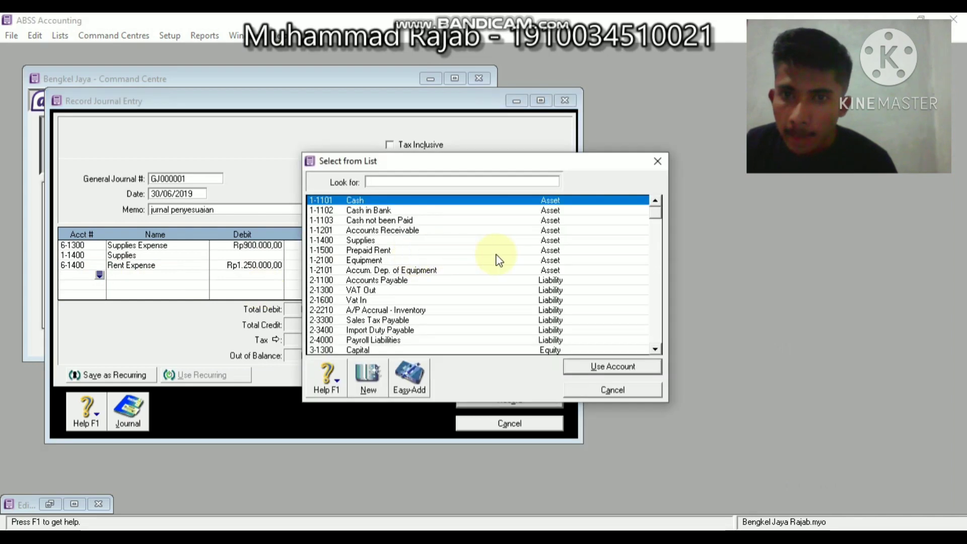
pyautogui.click(657, 242)
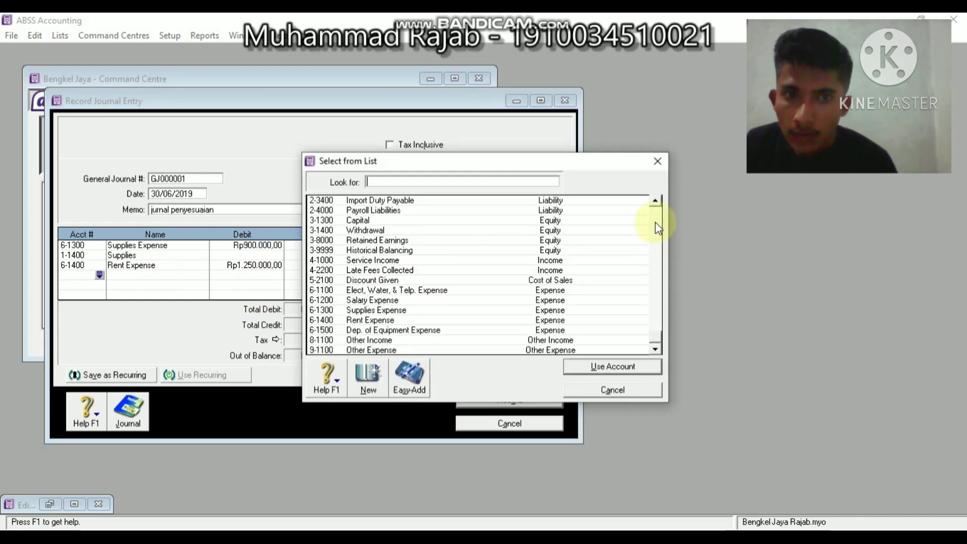
pyautogui.click(657, 224)
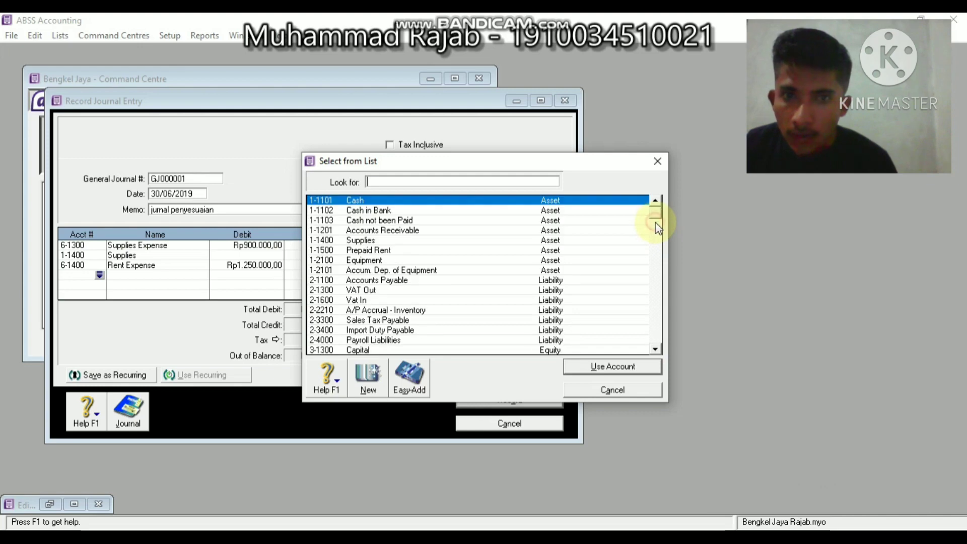
pyautogui.click(388, 252)
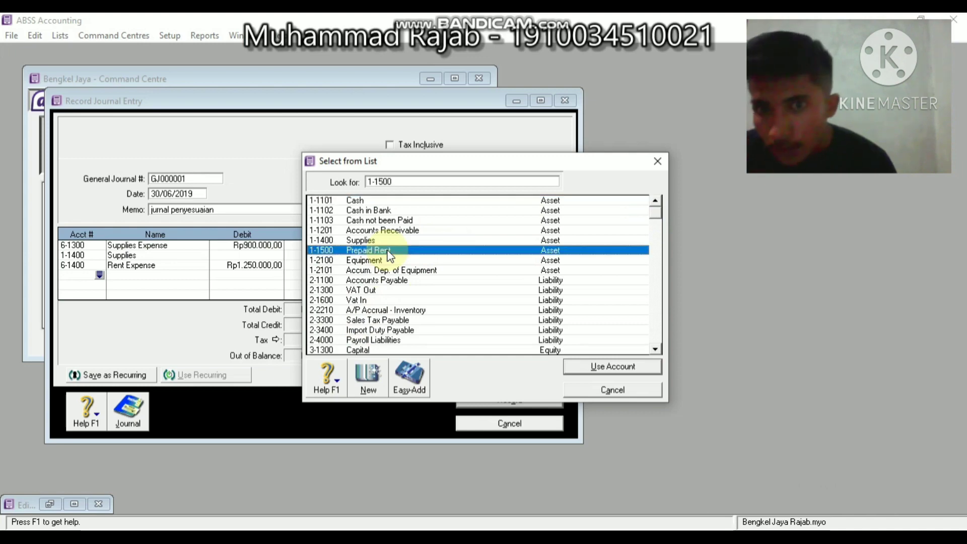
pyautogui.click(619, 370)
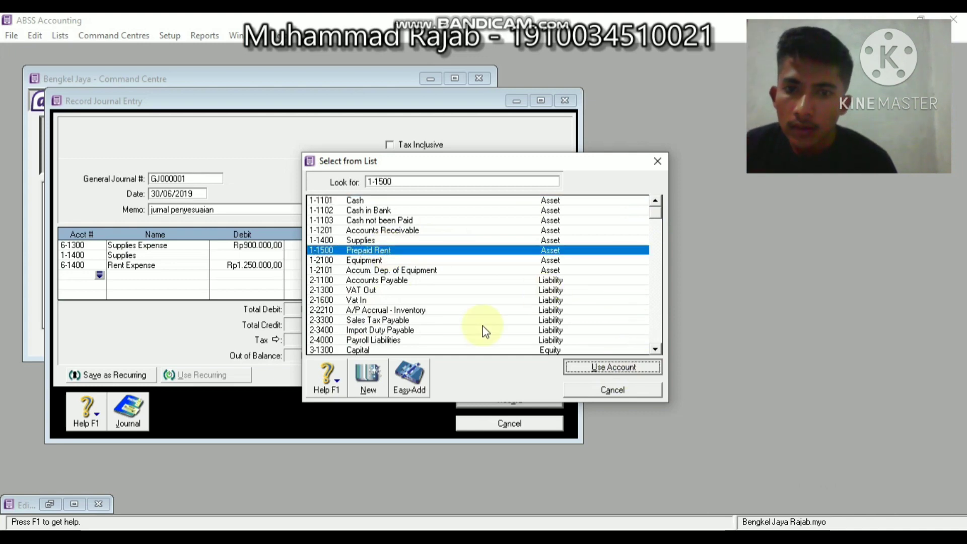
pyautogui.click(327, 275)
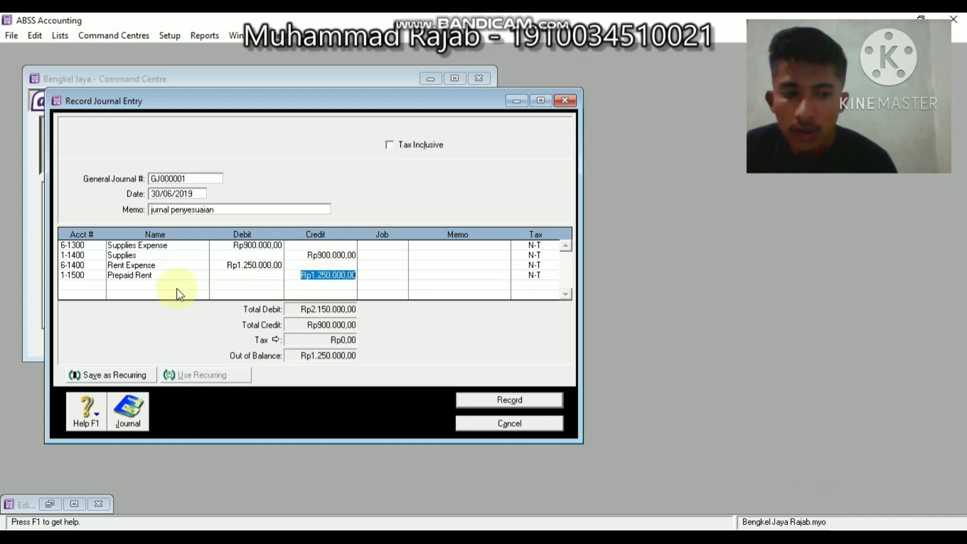
pyautogui.press('Return')
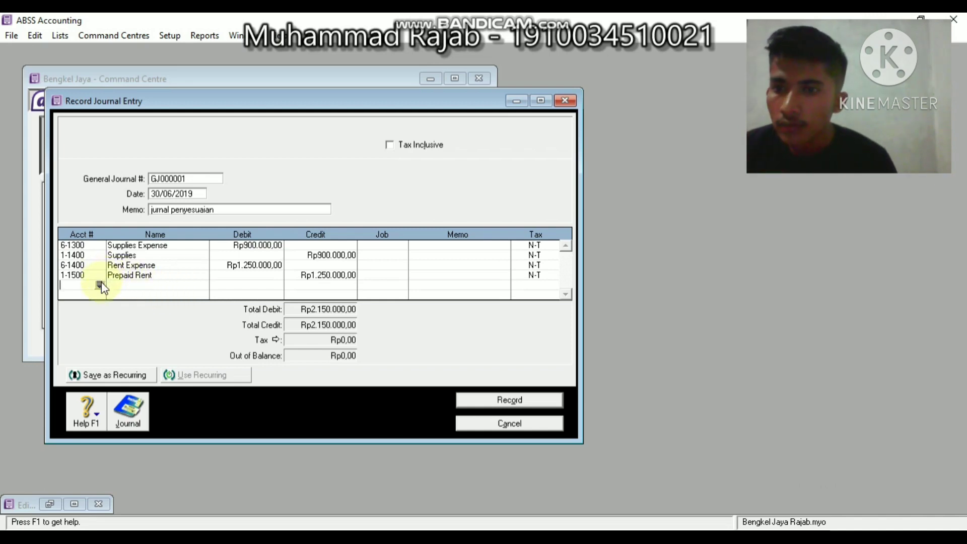
# Add account 6-1500 Dep. of Equipment Expense as the fifth journal line with a debit of Rp250.000,00
pyautogui.press('Return')
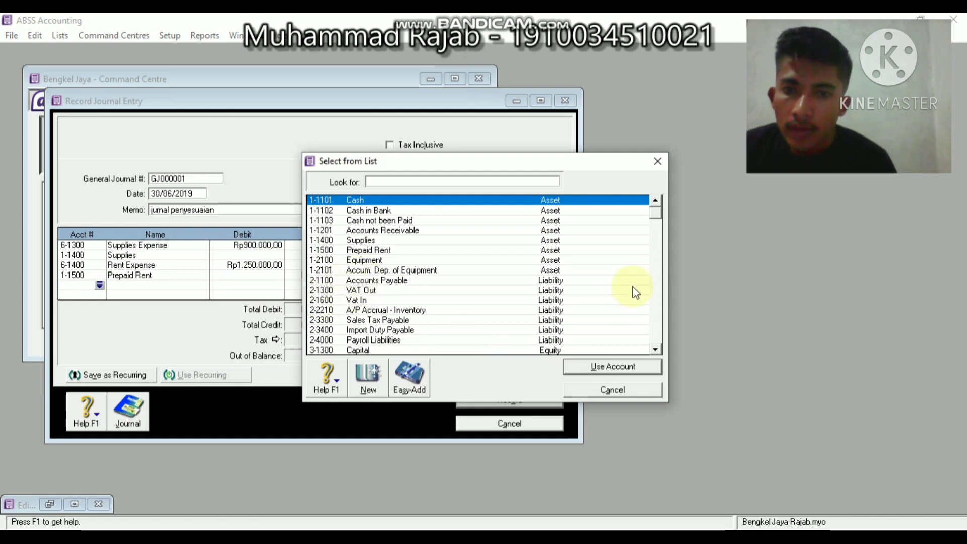
pyautogui.scroll(-4, 655, 291)
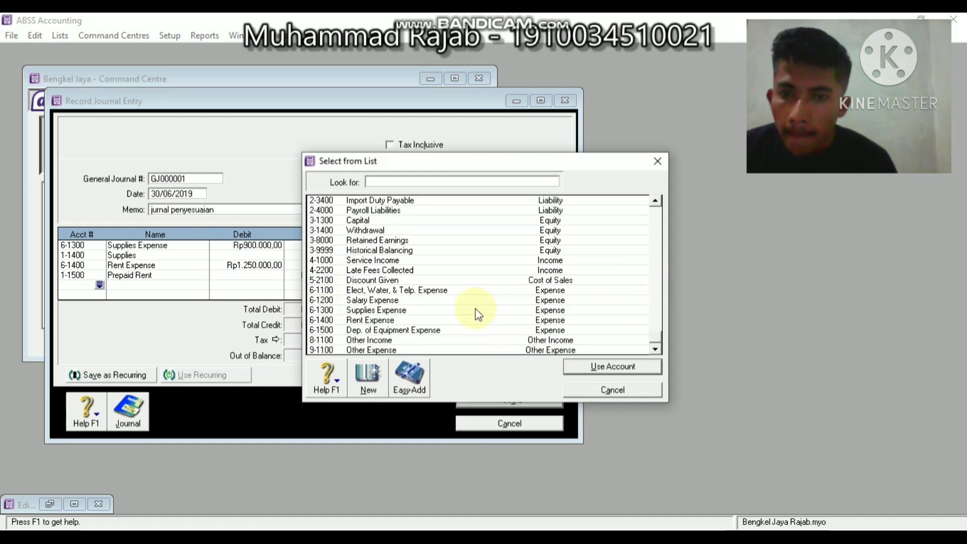
pyautogui.click(417, 331)
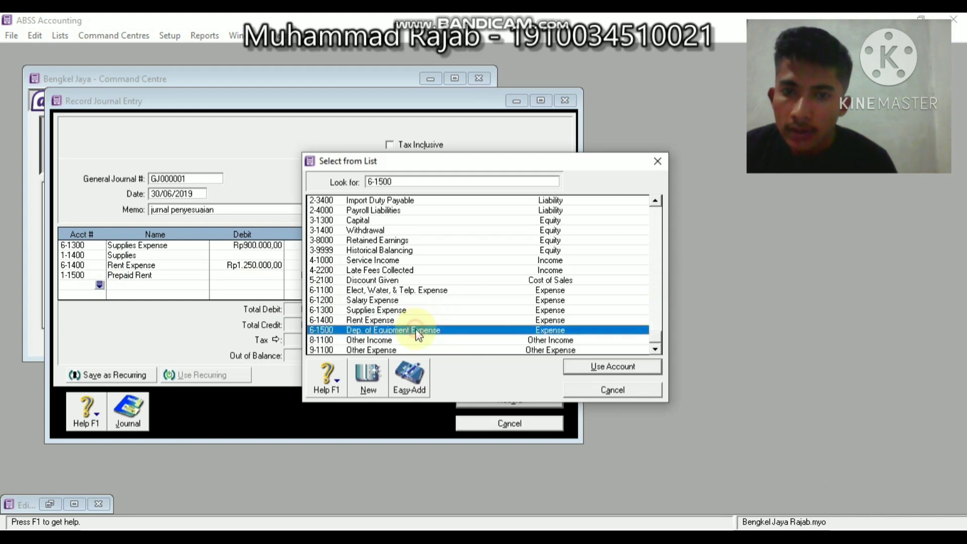
pyautogui.click(571, 364)
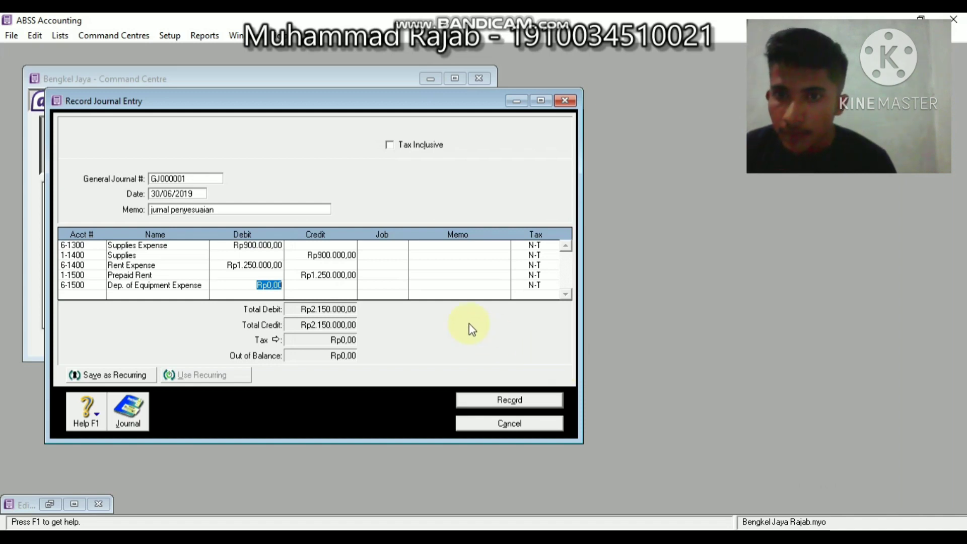
pyautogui.write('25')
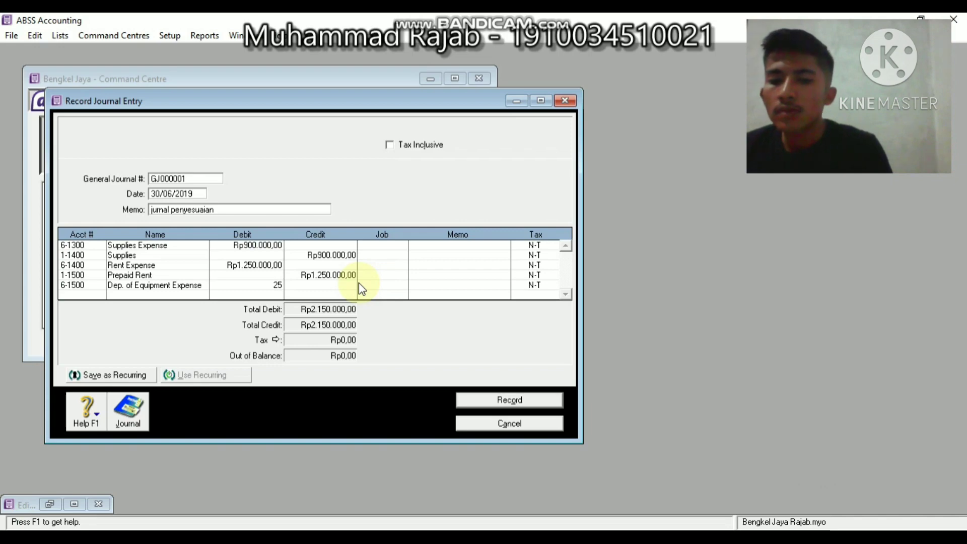
pyautogui.write('0000')
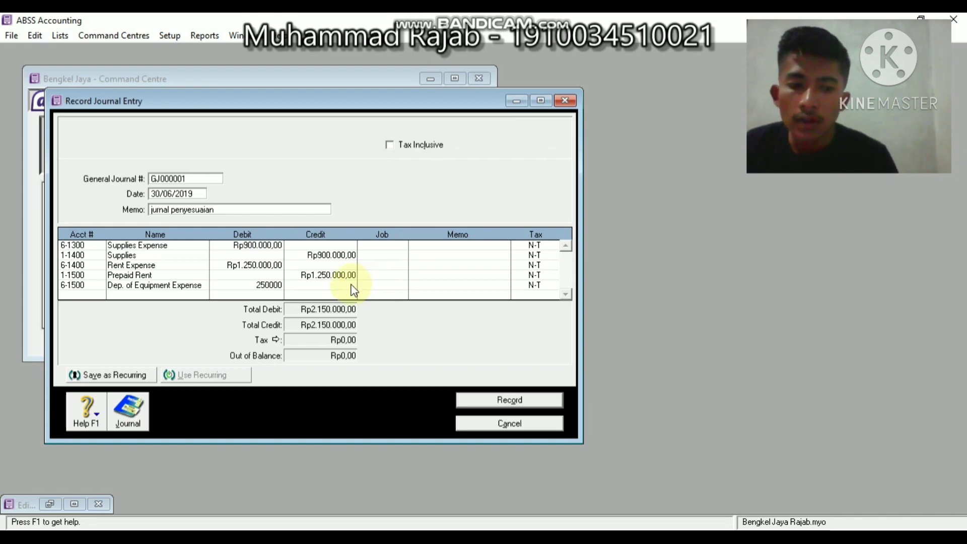
pyautogui.press('Return')
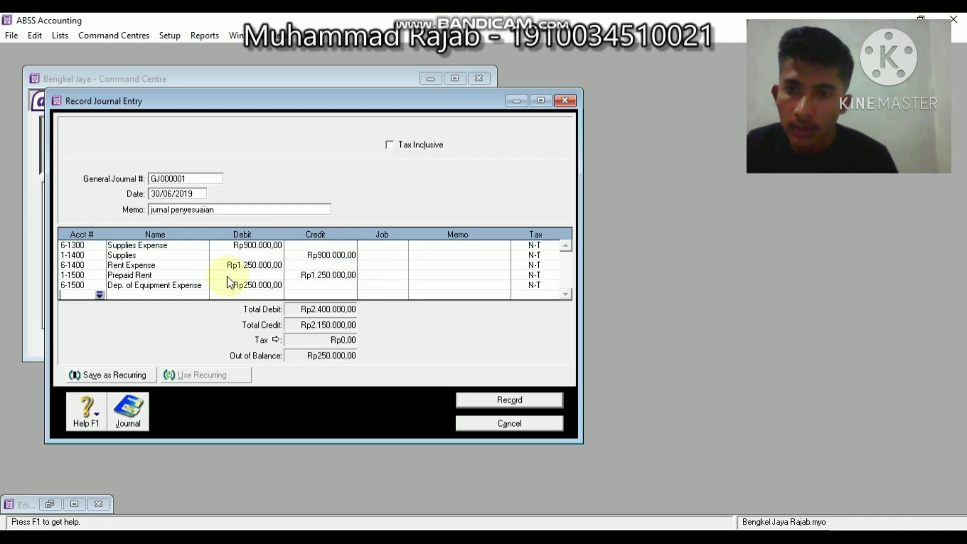
# Add account 1-2101 Accum. Dep. of Equipment with a credit of Rp250.000,00, and record the adjusting journal entry
pyautogui.click(99, 295)
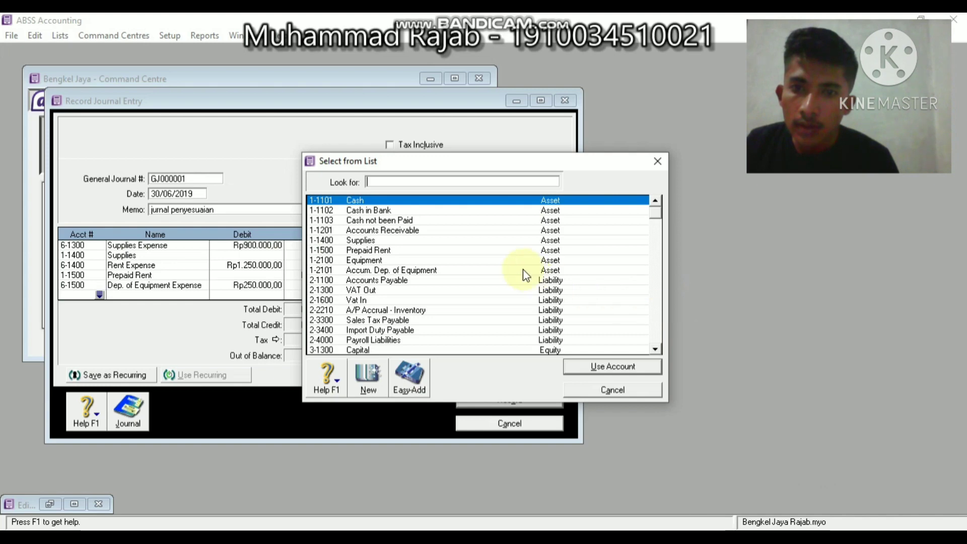
pyautogui.click(439, 270)
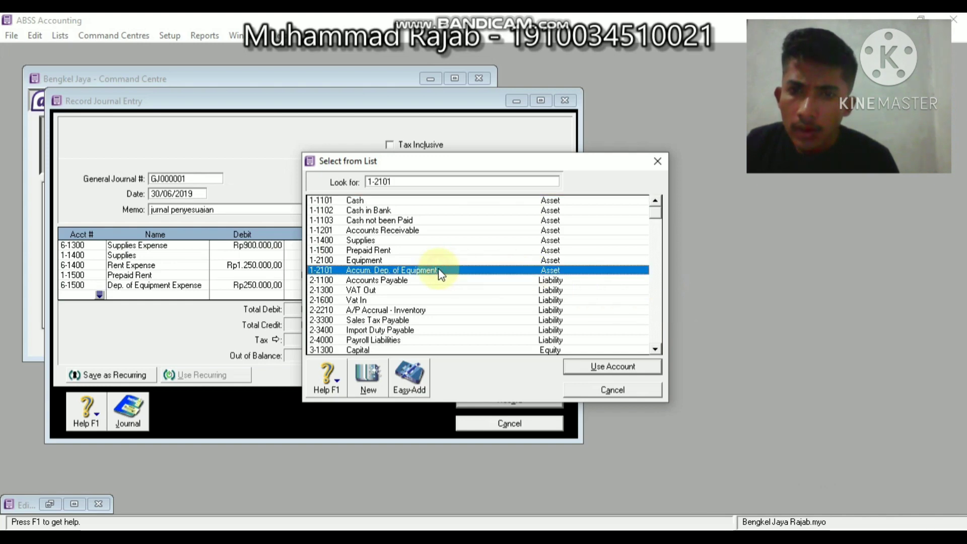
pyautogui.click(574, 371)
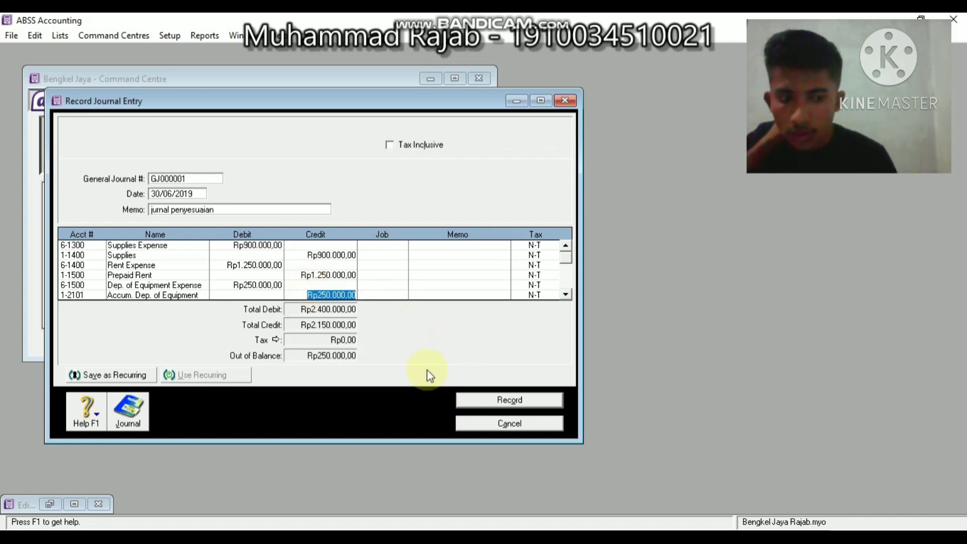
pyautogui.press('Return')
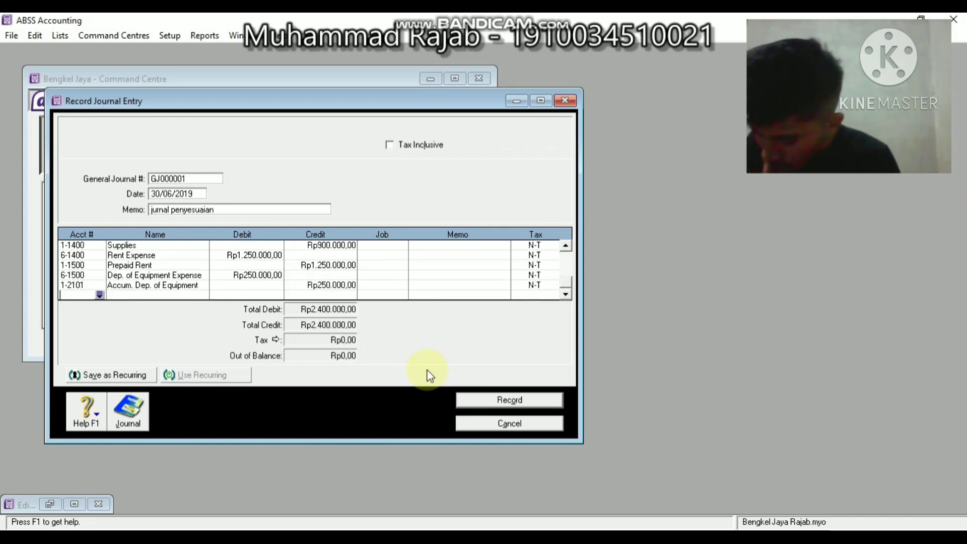
pyautogui.click(506, 398)
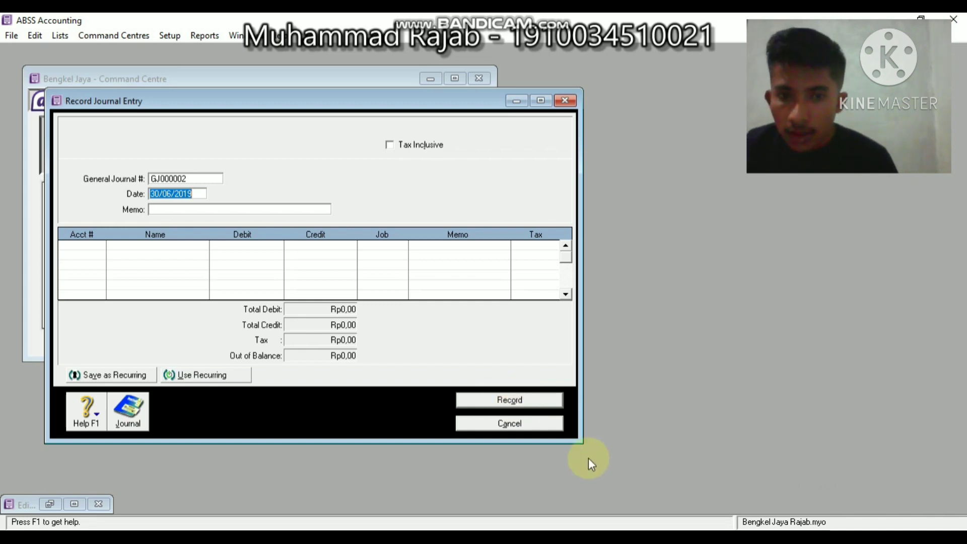
pyautogui.click(545, 422)
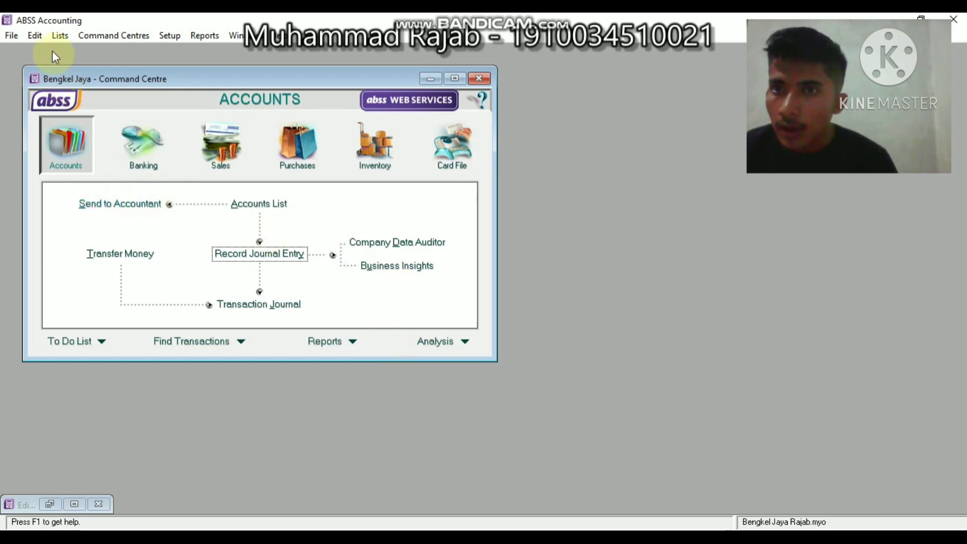
# Open the index to reports and look through the list of available Accounts reports
pyautogui.click(196, 35)
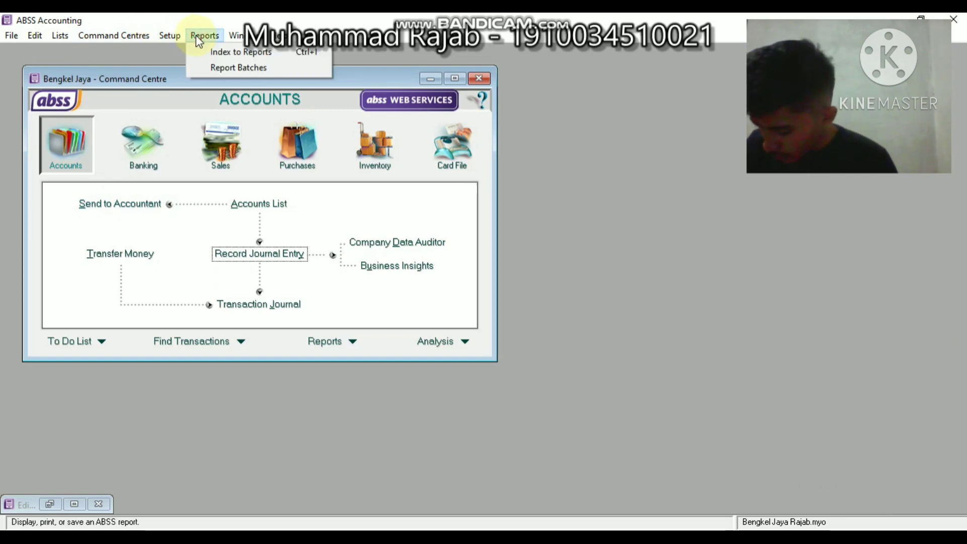
pyautogui.click(221, 51)
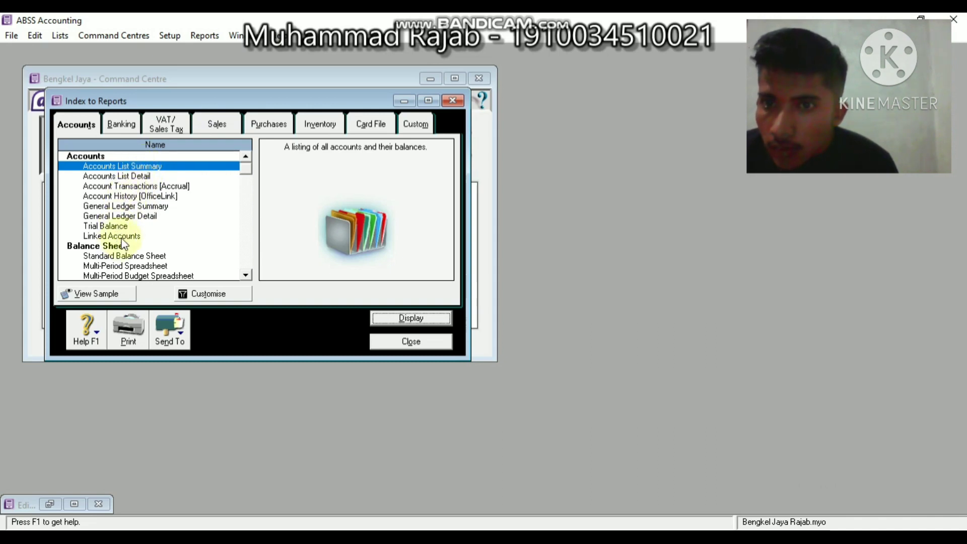
pyautogui.click(244, 191)
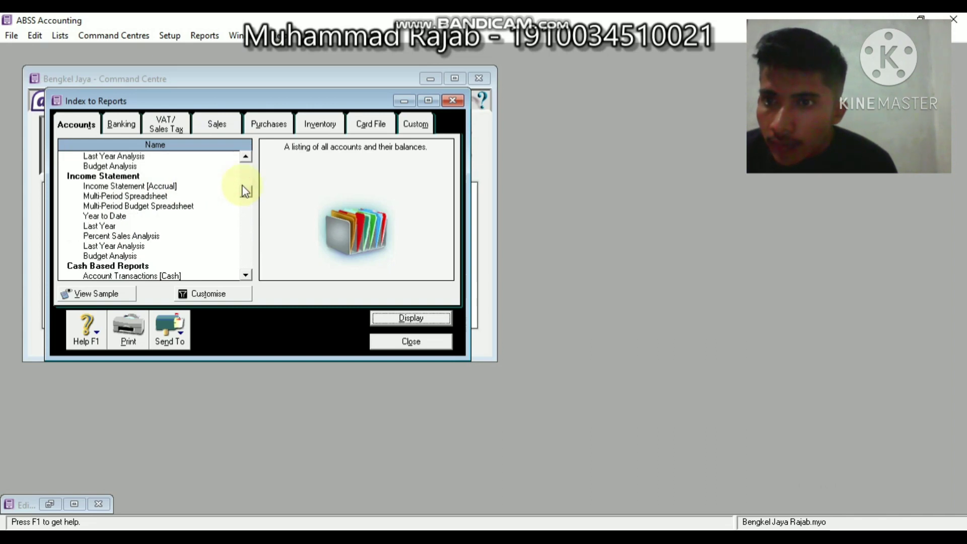
pyautogui.click(249, 221)
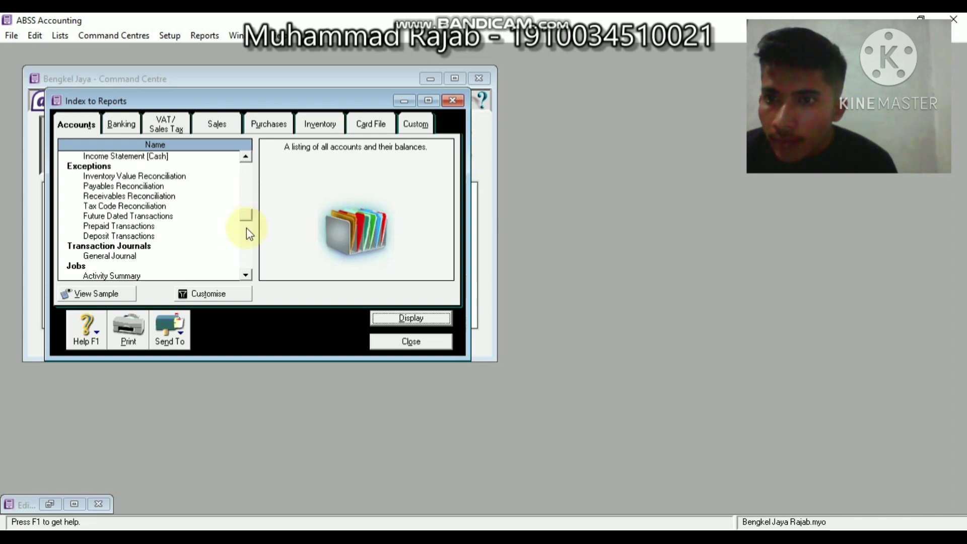
pyautogui.click(245, 237)
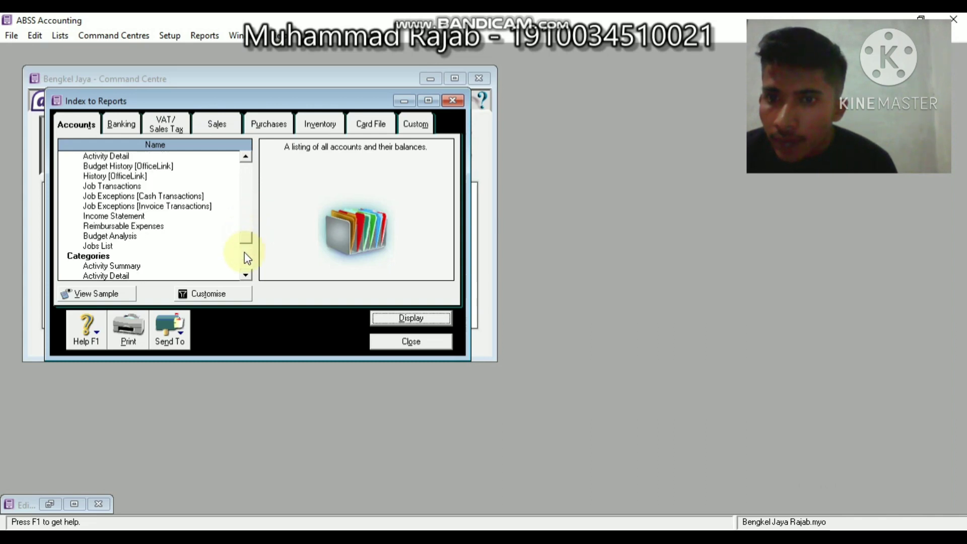
pyautogui.click(245, 253)
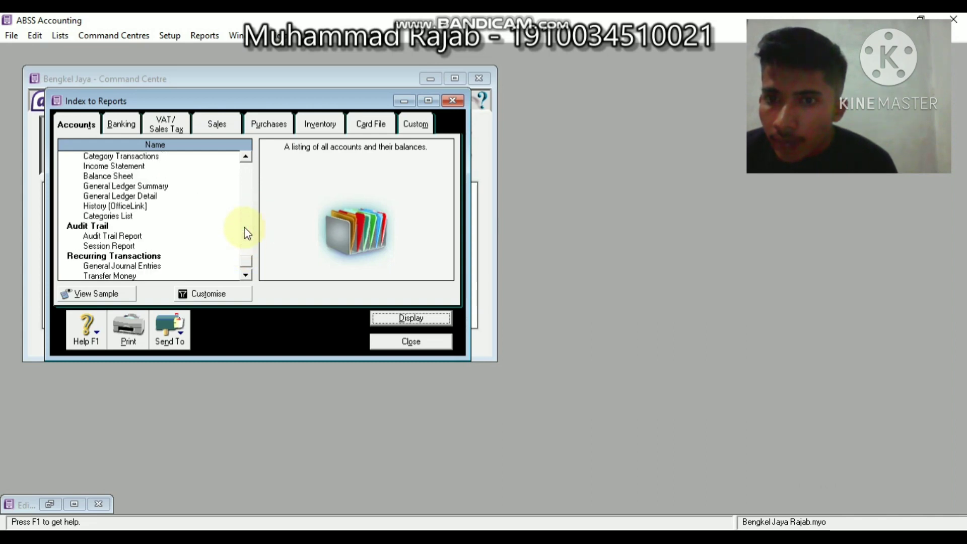
pyautogui.click(246, 233)
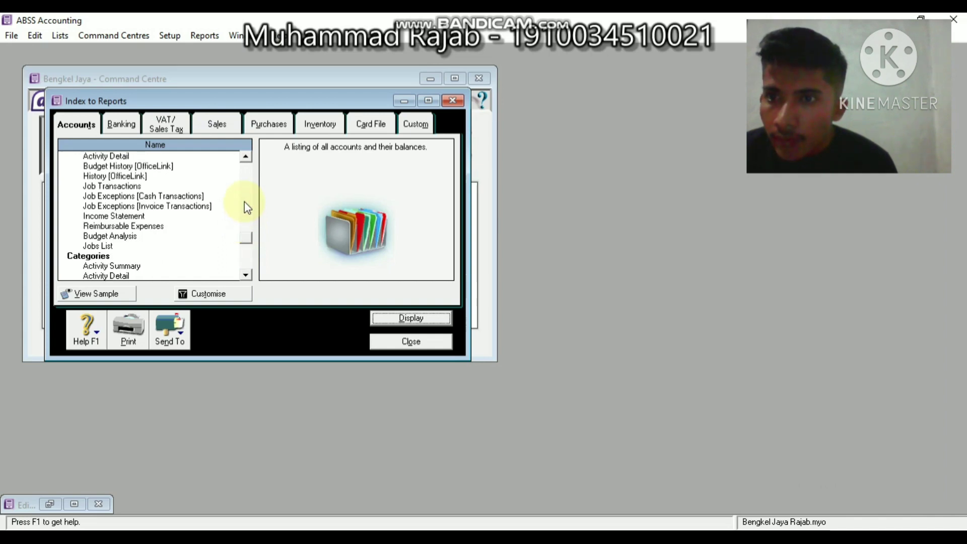
pyautogui.click(245, 204)
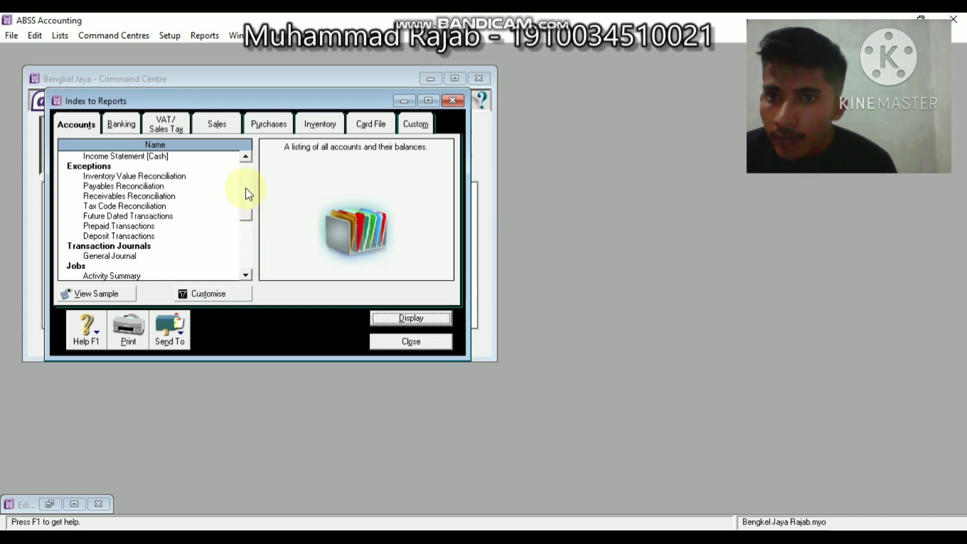
pyautogui.click(245, 198)
pyautogui.click(246, 175)
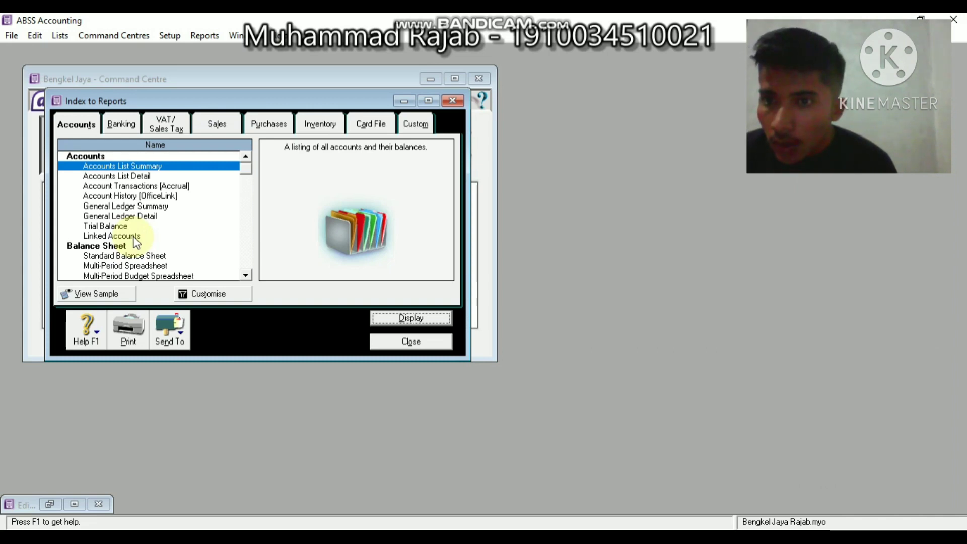
# Display the Standard Balance Sheet report for November, as of 30/11/2019, and maximize the report window
pyautogui.click(141, 176)
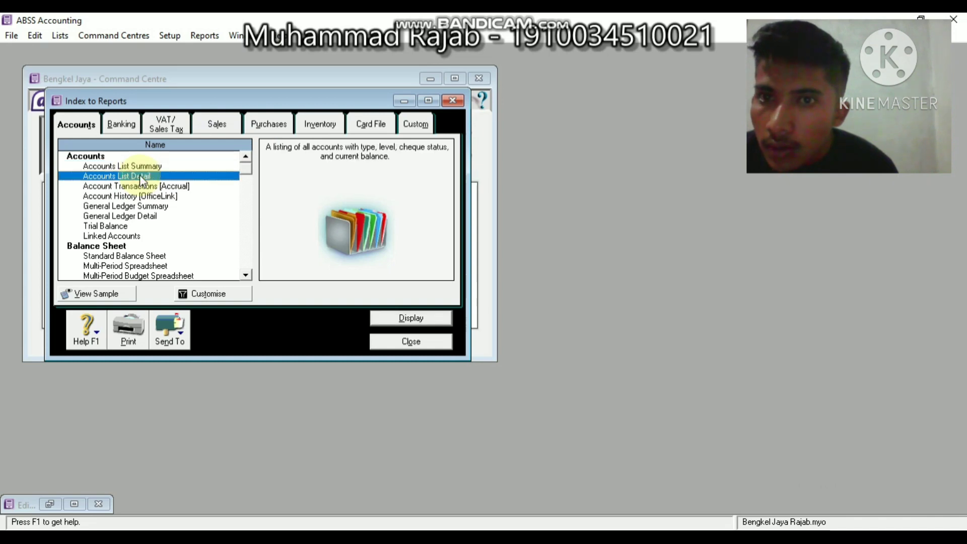
pyautogui.click(86, 126)
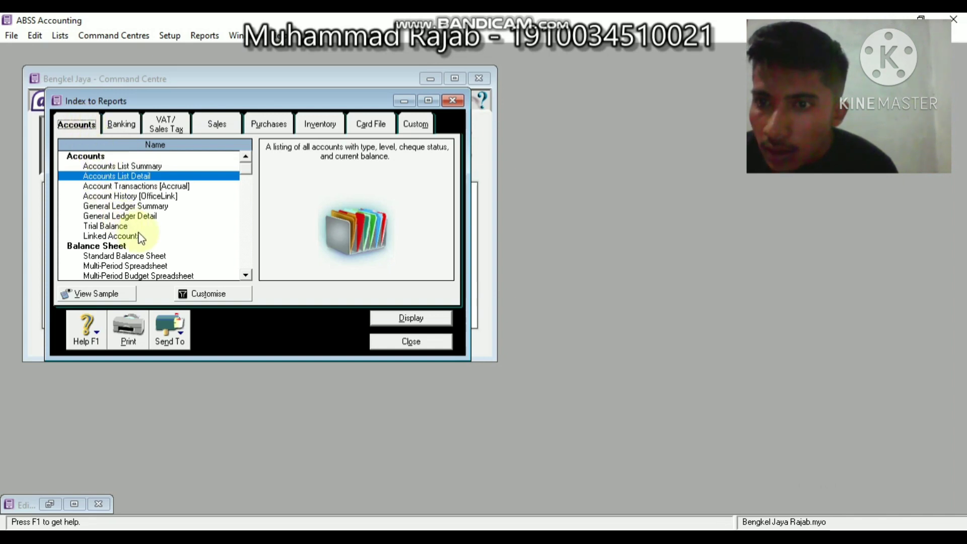
pyautogui.click(143, 256)
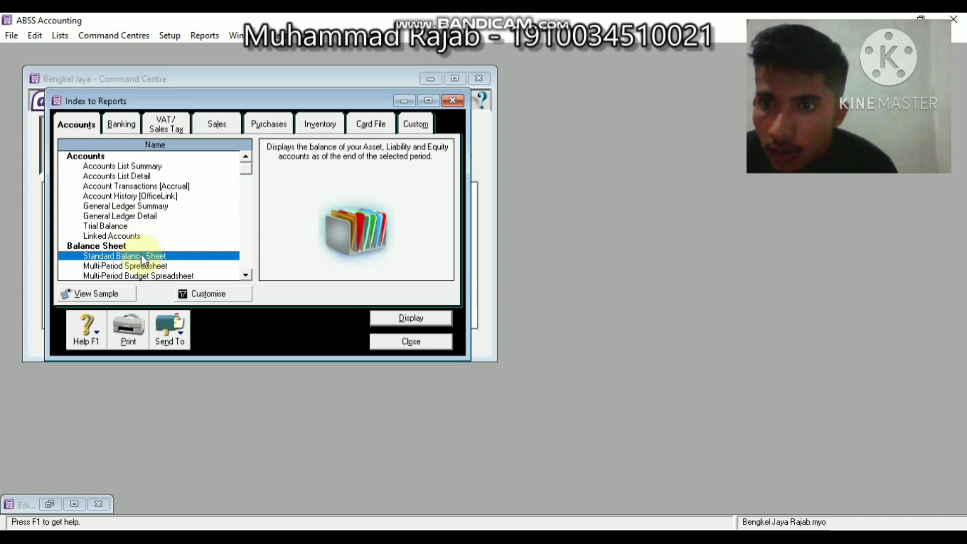
pyautogui.doubleClick(141, 255)
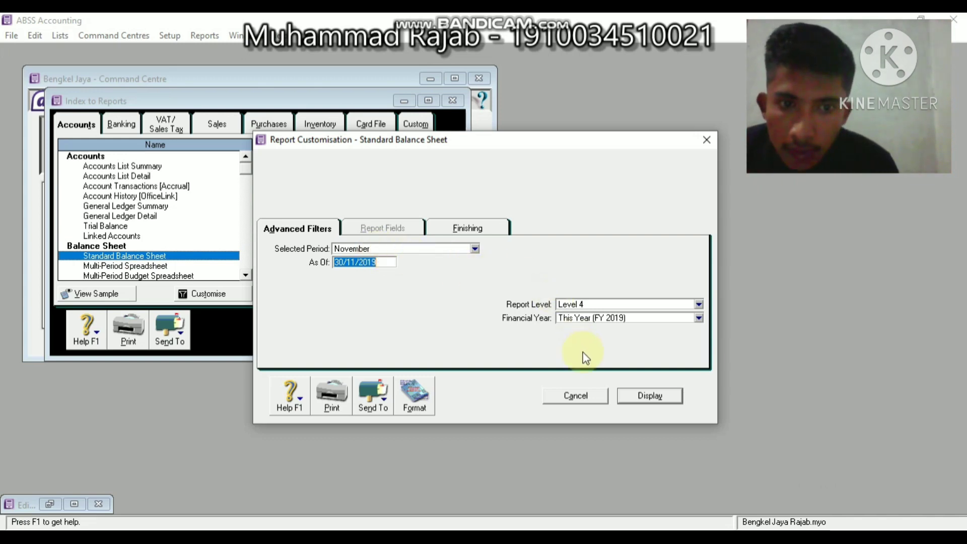
pyautogui.click(641, 396)
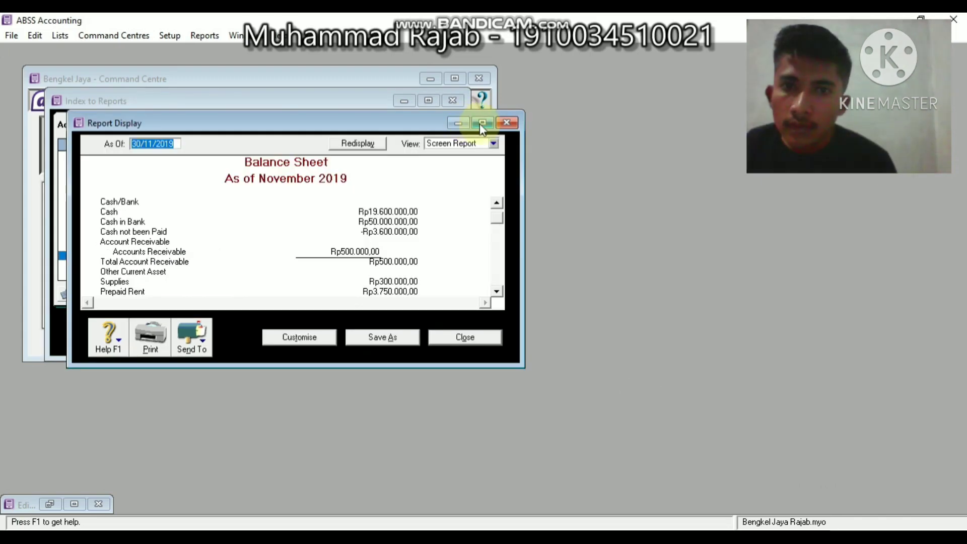
pyautogui.click(481, 123)
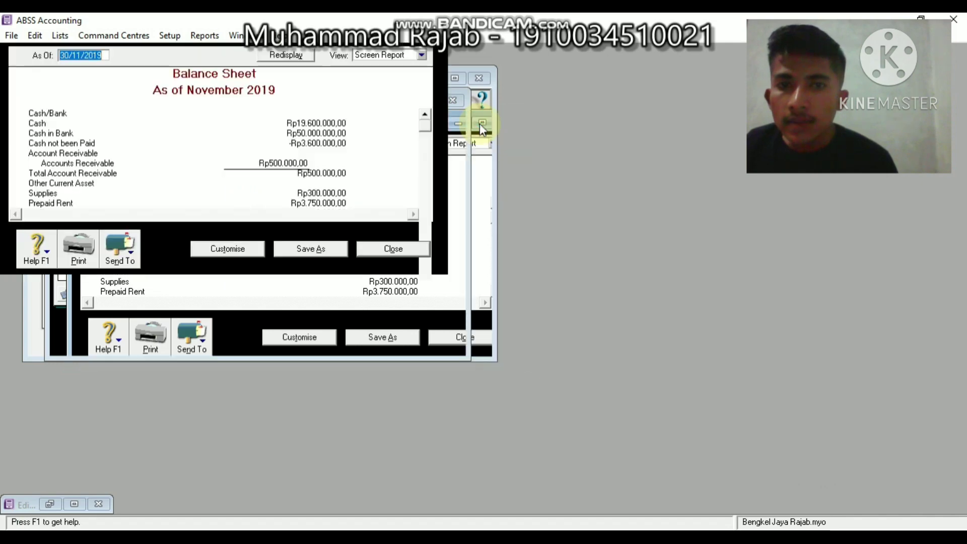